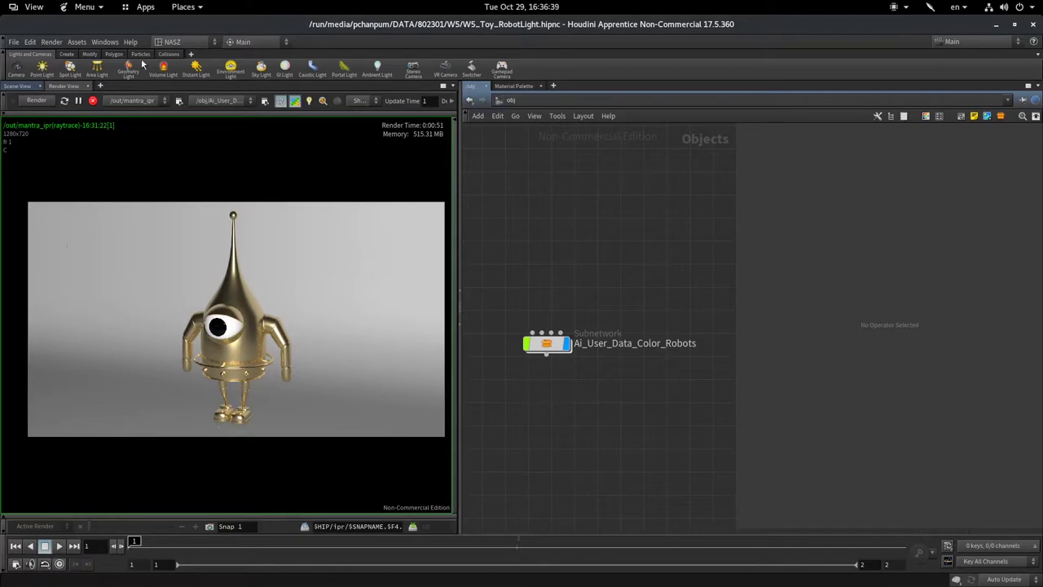
Recentre the render, tidy the network, and filter the TAB menu by 'li' to list light nodes
scroll(169, 364, up, 2)
middle_drag(368, 271, 340, 245)
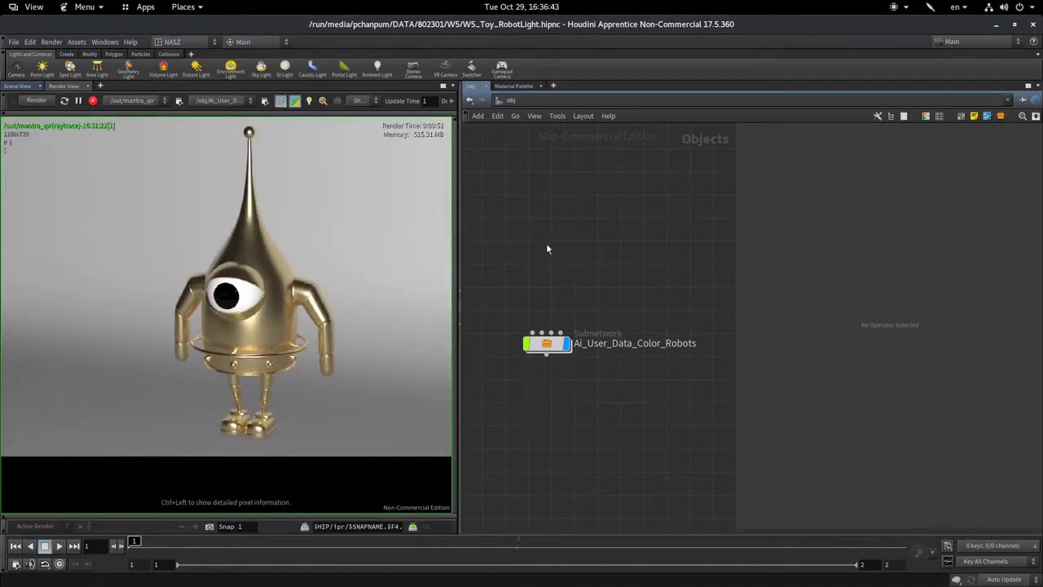
mouse_move(547, 354)
mouse_down()
mouse_move(599, 322)
mouse_move(552, 403)
mouse_up()
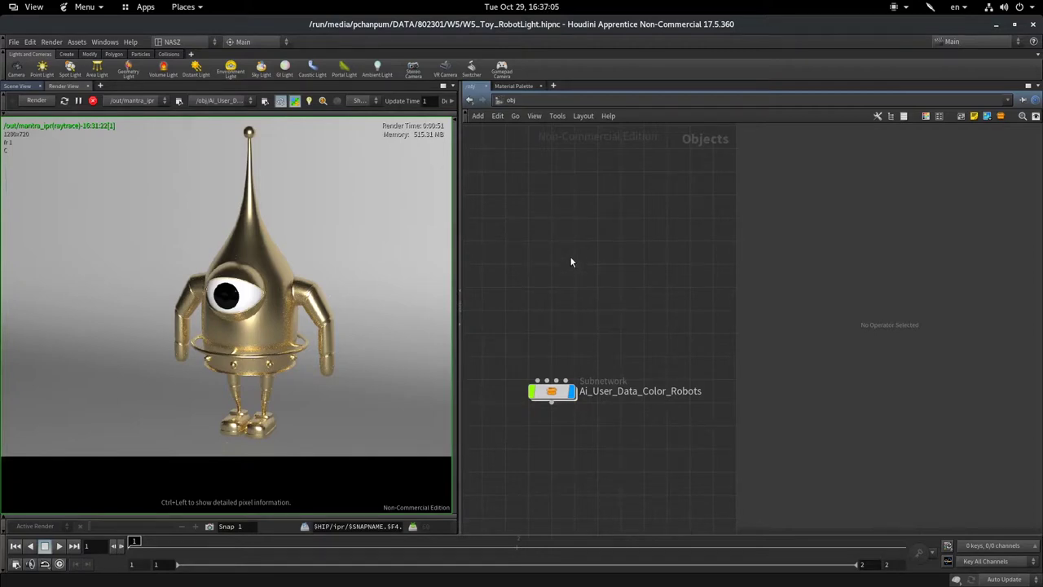
key(Tab)
text(li)
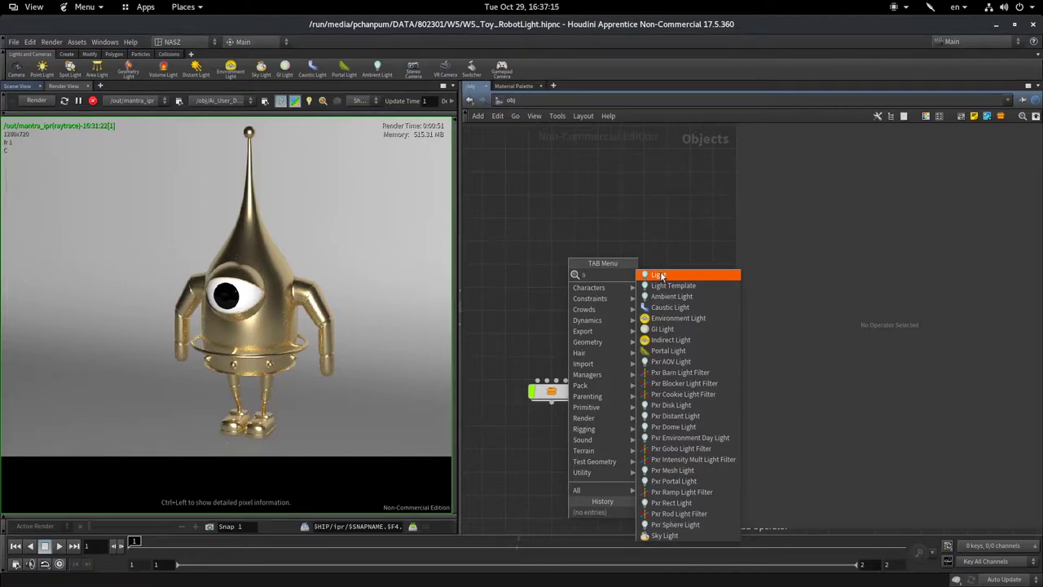
Place a Light node, hlight1, in the object network and view the relit robot in the IPR render
click(661, 276)
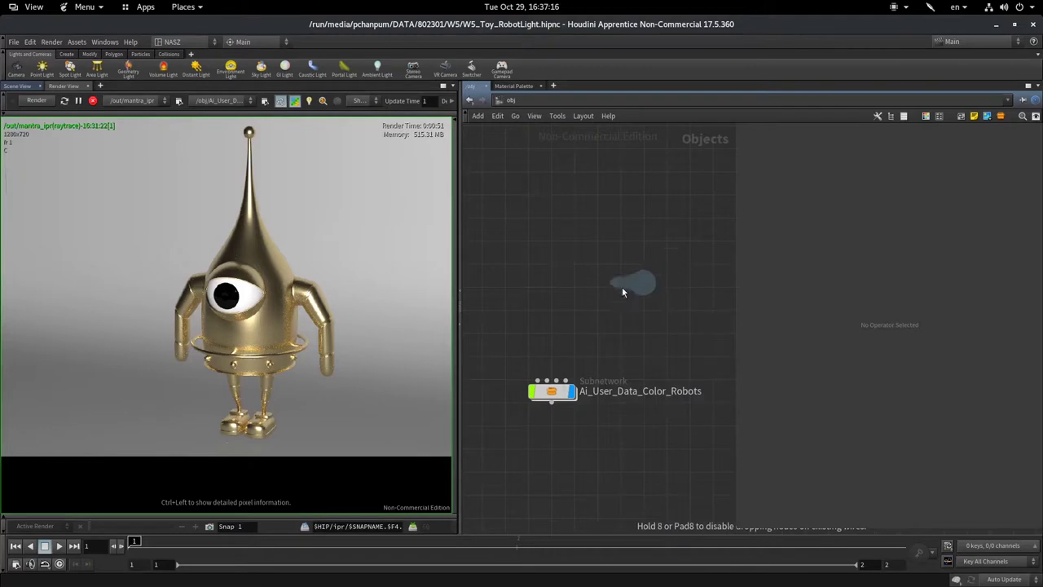
click(558, 324)
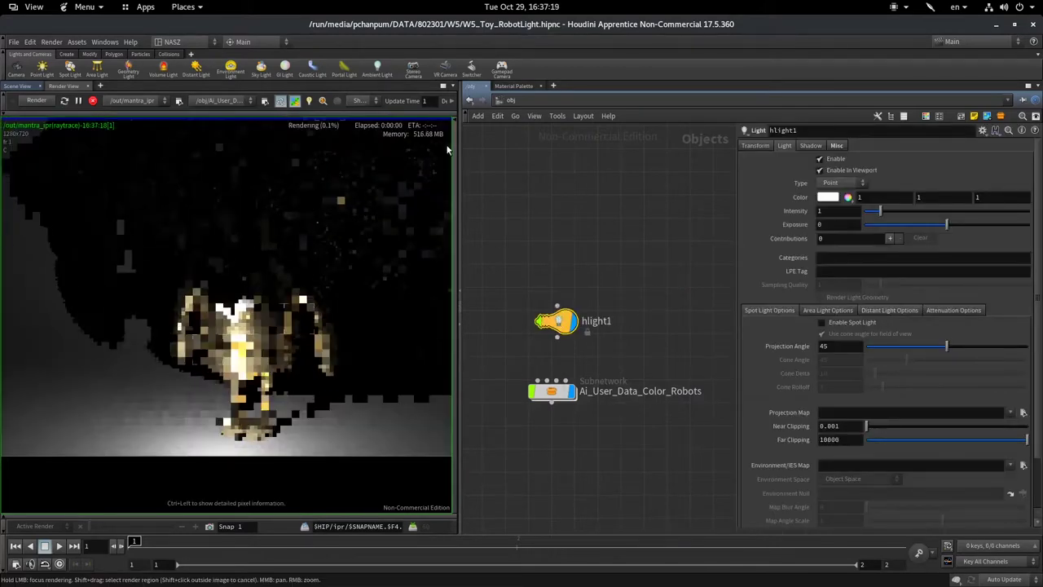
scroll(301, 297, down, 2)
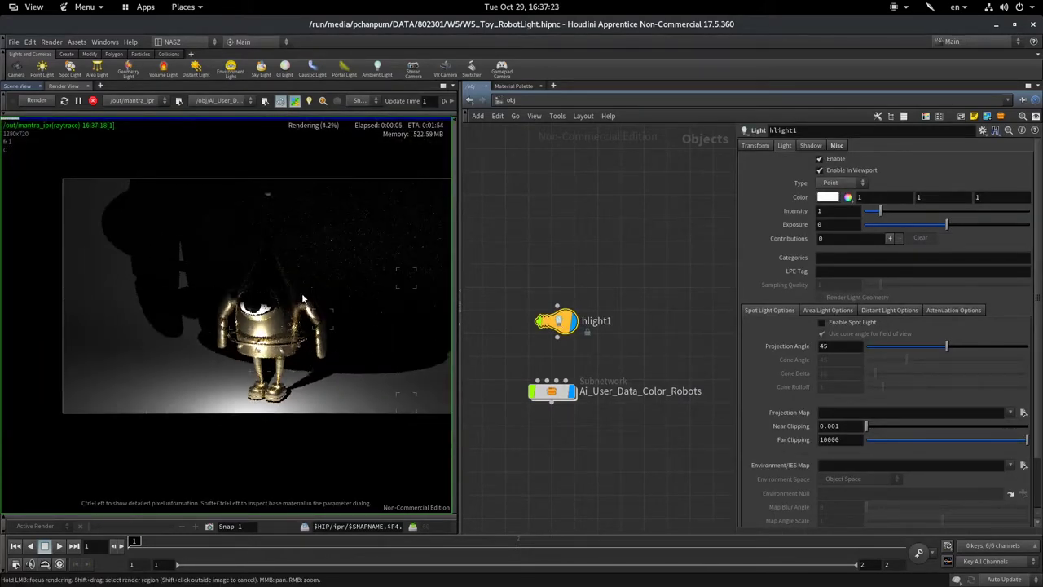
middle_drag(301, 298, 246, 310)
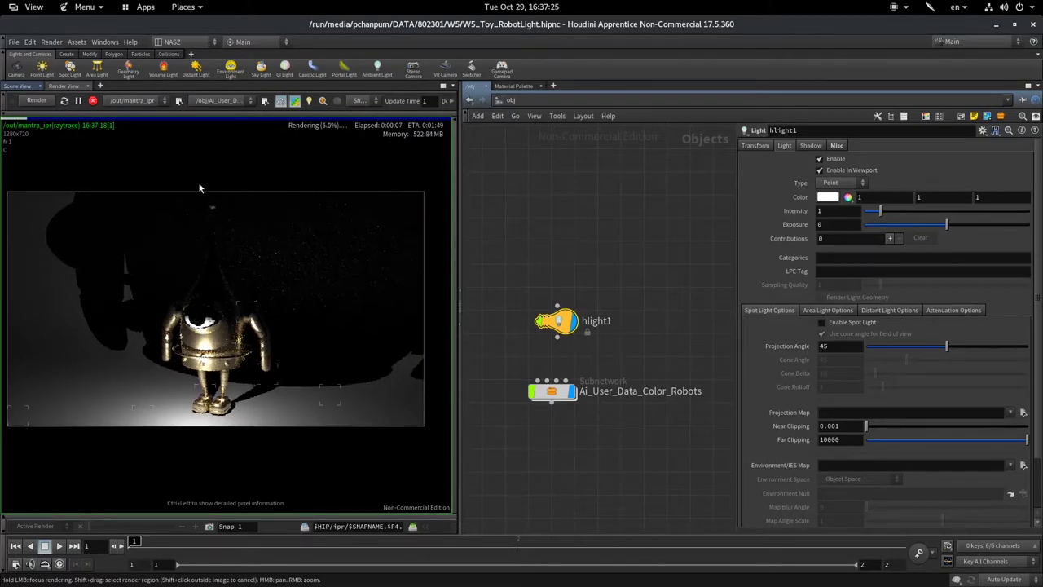
middle_drag(198, 187, 240, 174)
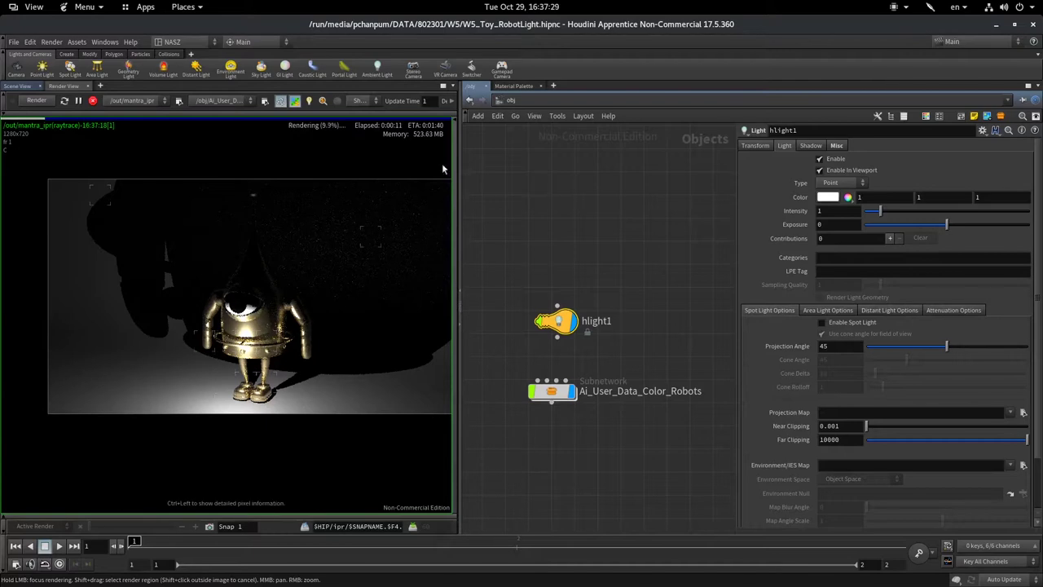
Frame hlight1 beside the robot in Scene View and display its Transform parameters (translate 0, 0, 0)
click(21, 86)
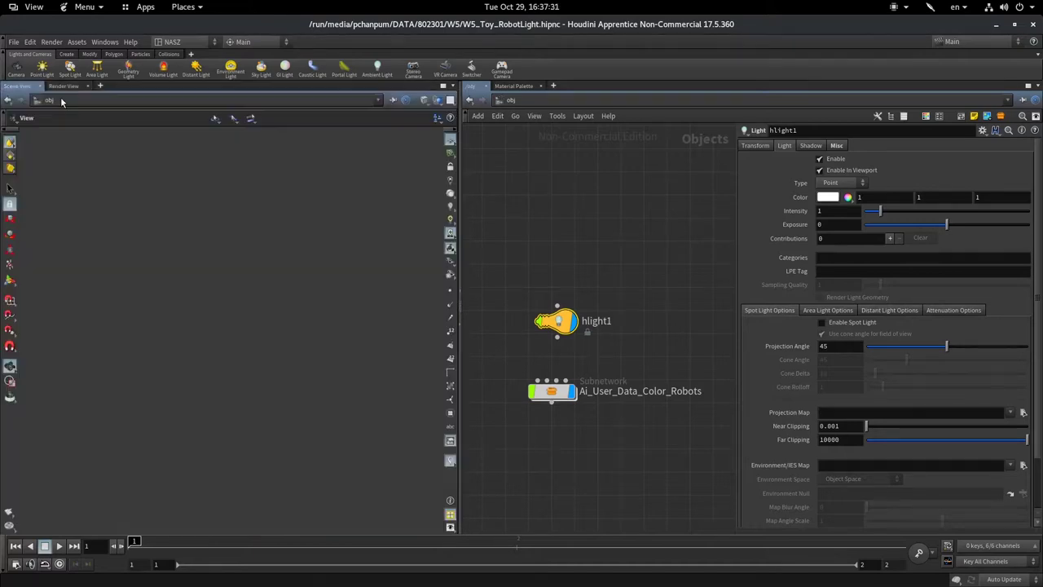
mouse_move(326, 269)
mouse_down()
mouse_move(400, 174)
mouse_move(331, 266)
mouse_move(383, 332)
mouse_move(326, 174)
mouse_move(236, 261)
mouse_up()
key(f)
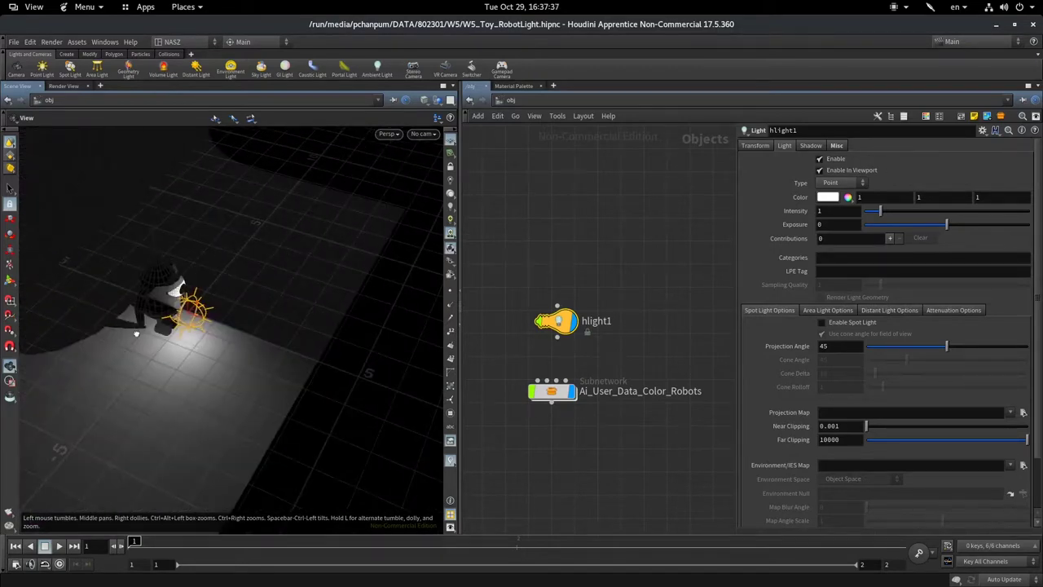
mouse_move(136, 333)
mouse_down()
mouse_move(139, 268)
mouse_move(350, 252)
mouse_move(227, 305)
mouse_move(204, 269)
mouse_up()
click(64, 86)
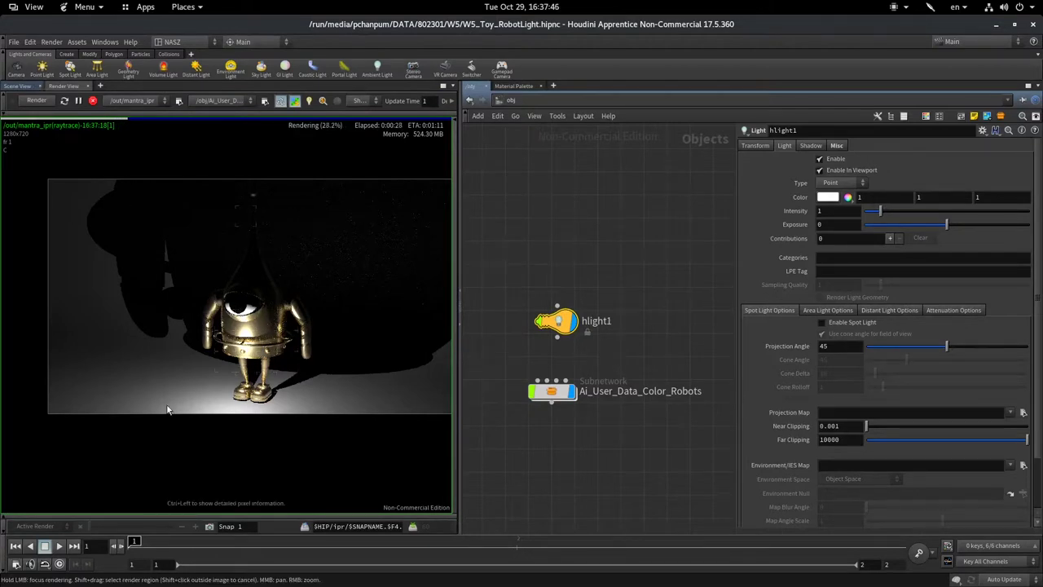
click(18, 86)
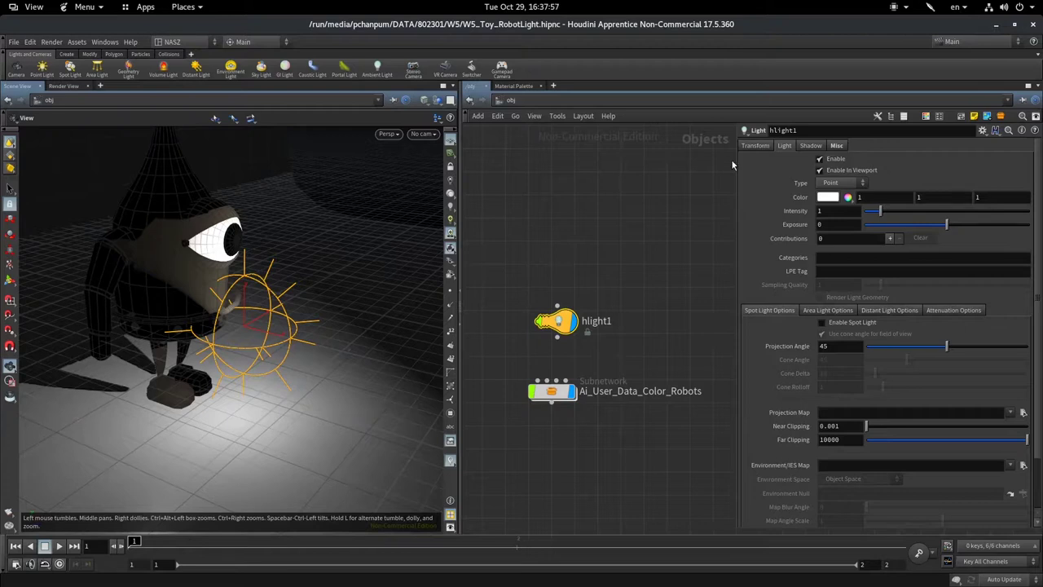
click(754, 147)
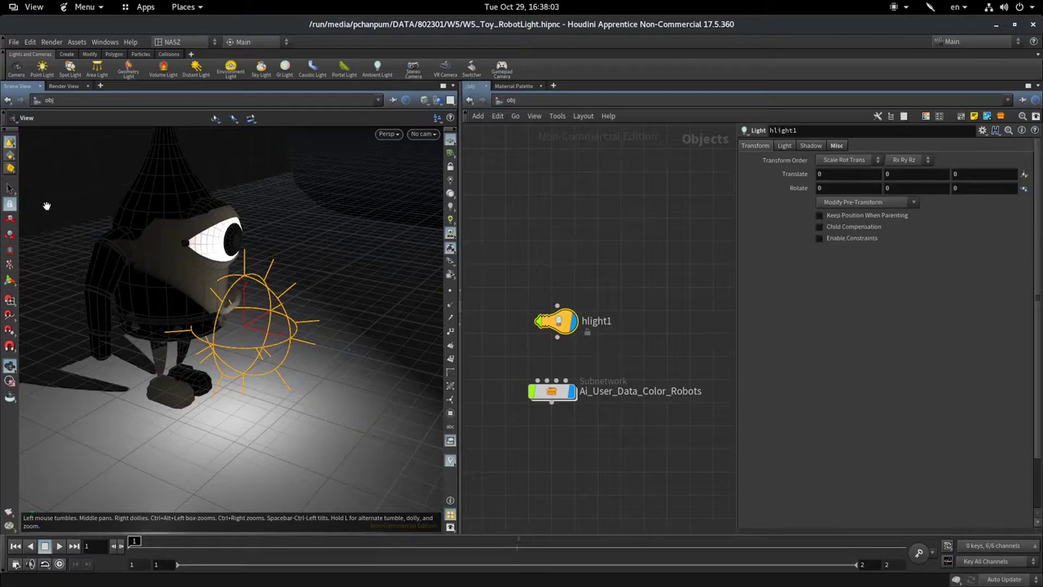
Drag hlight1 to translate 0, 0.326462, 0.815495 near the robot's eye, checking the render
key(Return)
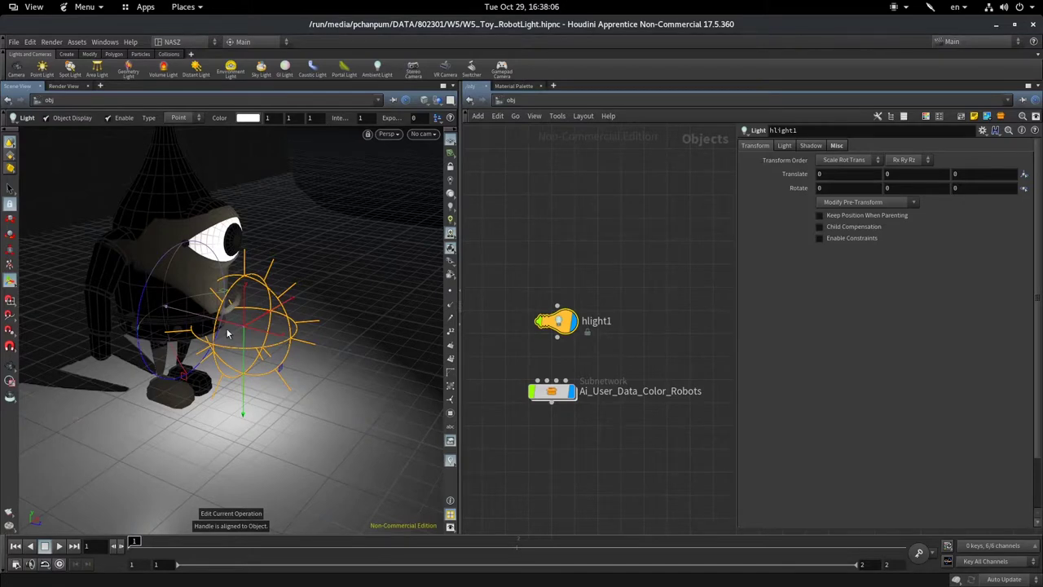
mouse_move(227, 333)
mouse_down()
mouse_move(381, 358)
mouse_move(243, 343)
mouse_move(357, 358)
mouse_up()
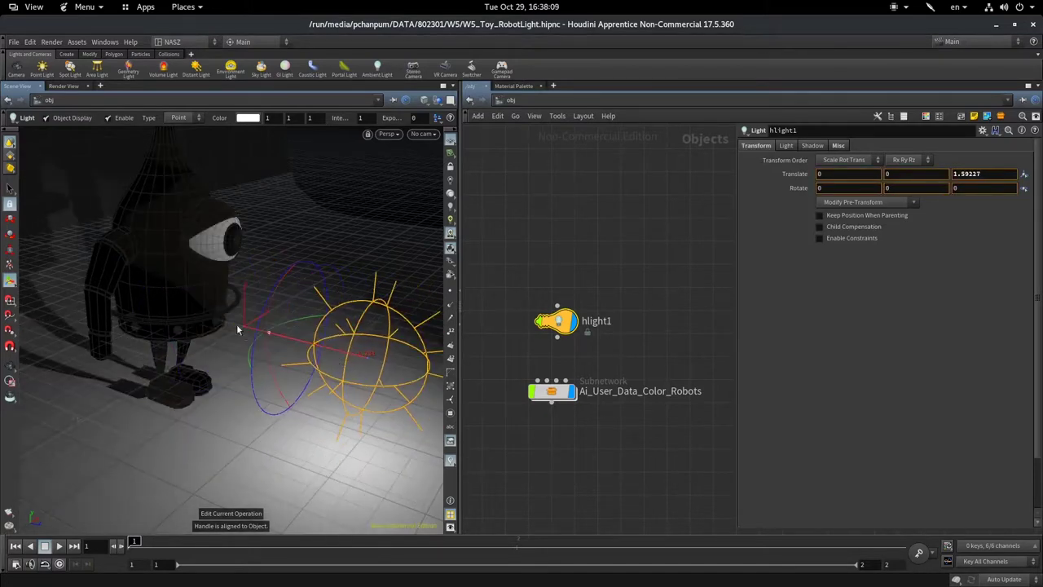
mouse_move(238, 329)
mouse_down()
mouse_move(319, 328)
mouse_move(344, 261)
mouse_up()
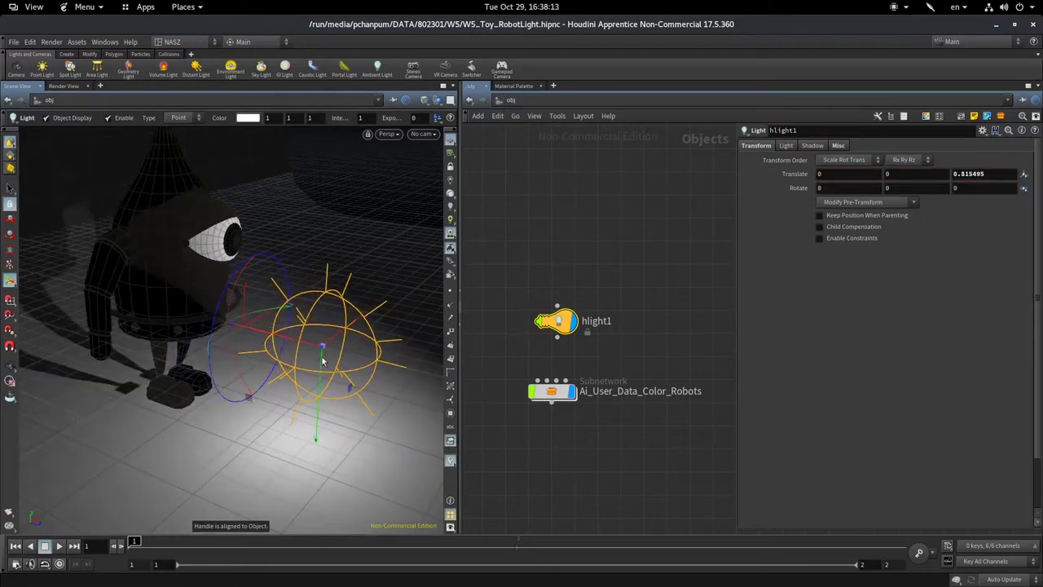
mouse_move(322, 361)
mouse_down()
mouse_move(326, 303)
mouse_move(327, 363)
mouse_up()
click(63, 85)
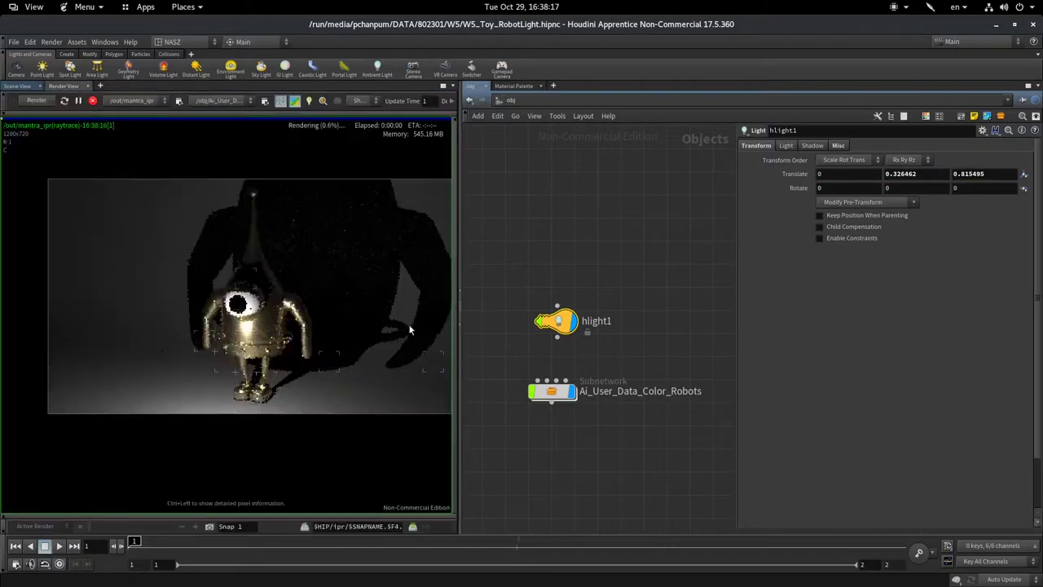
click(19, 86)
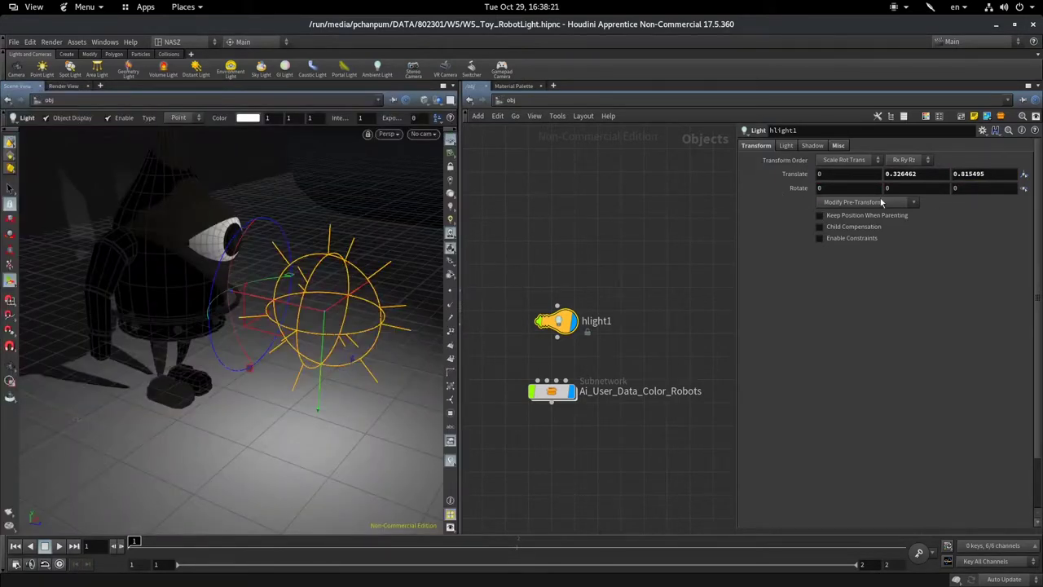
middle_click(838, 188)
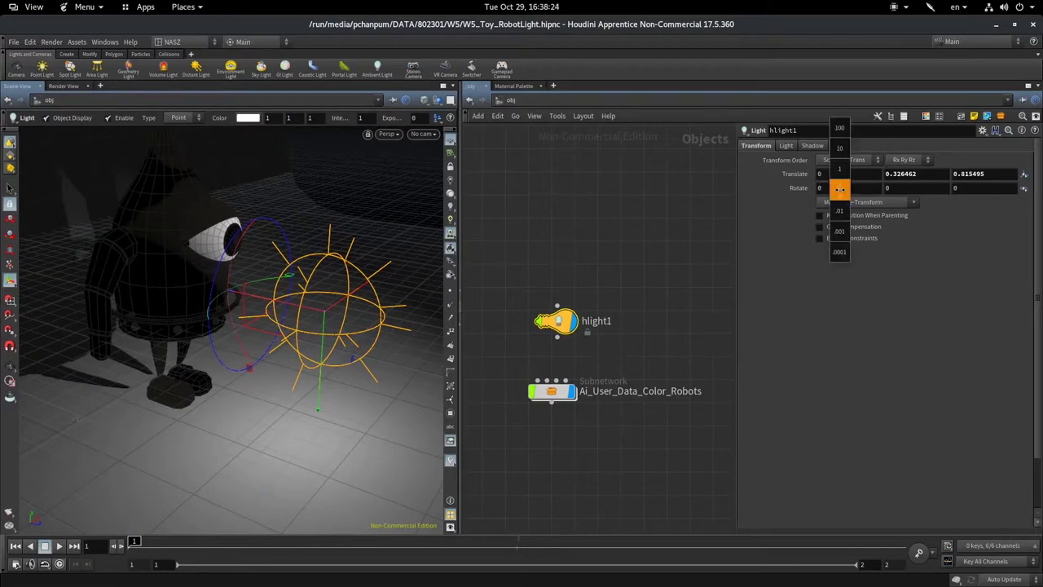
middle_click(900, 185)
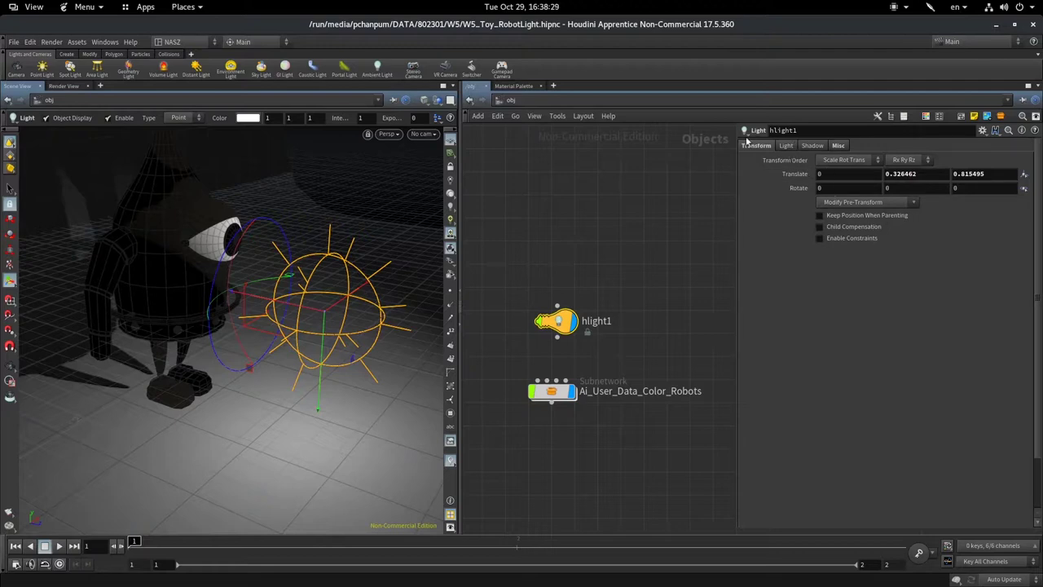
Disable hlight1 to compare the render, then re-enable the white point light at intensity 1
click(790, 146)
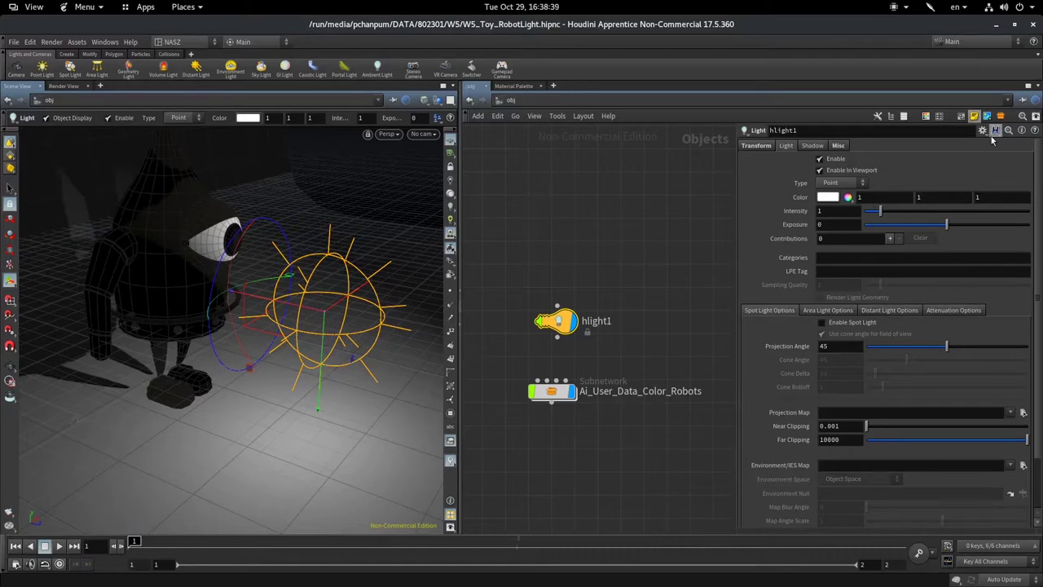
click(819, 160)
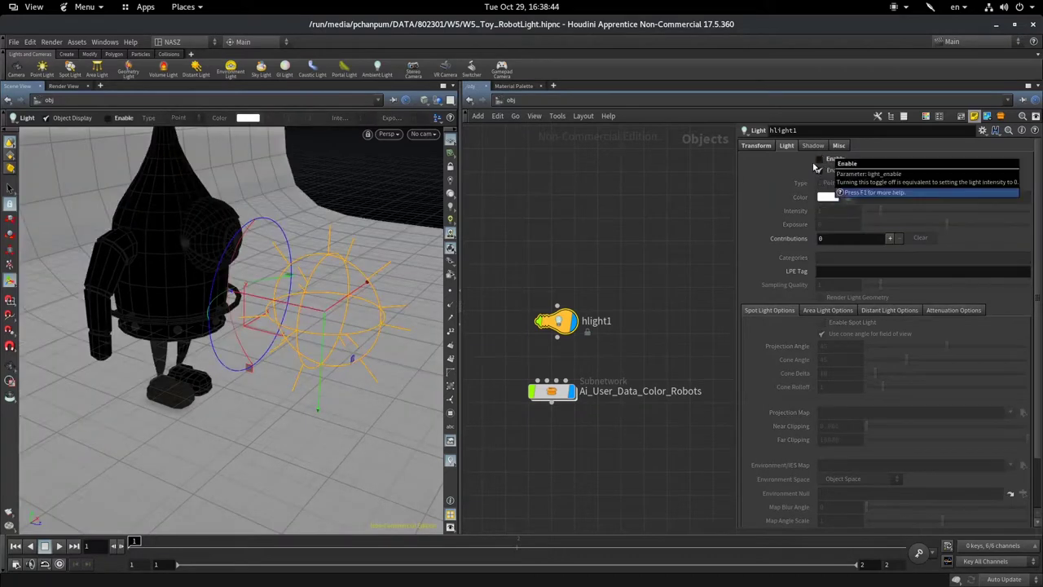
click(64, 86)
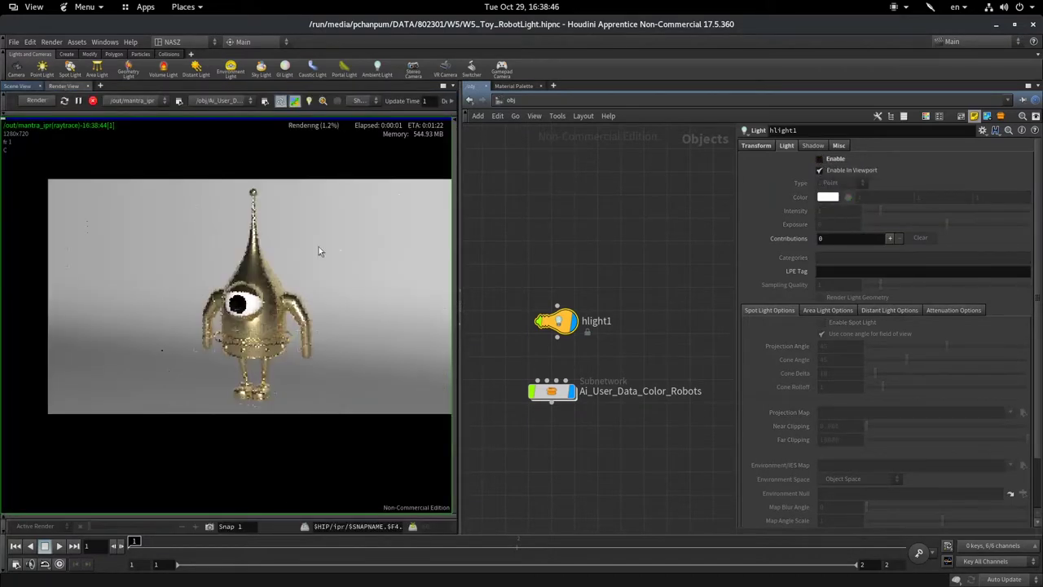
click(820, 159)
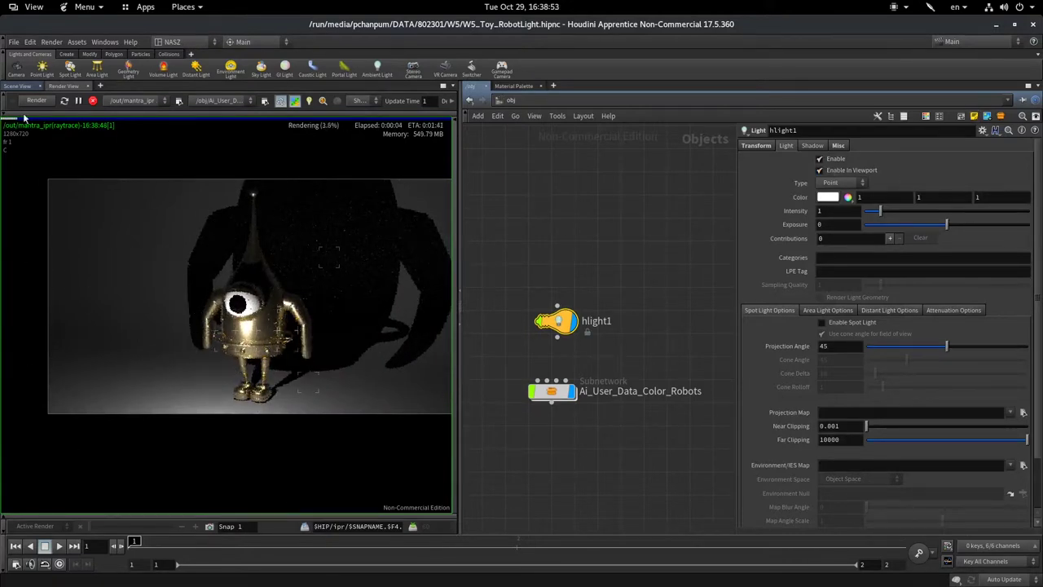
click(16, 86)
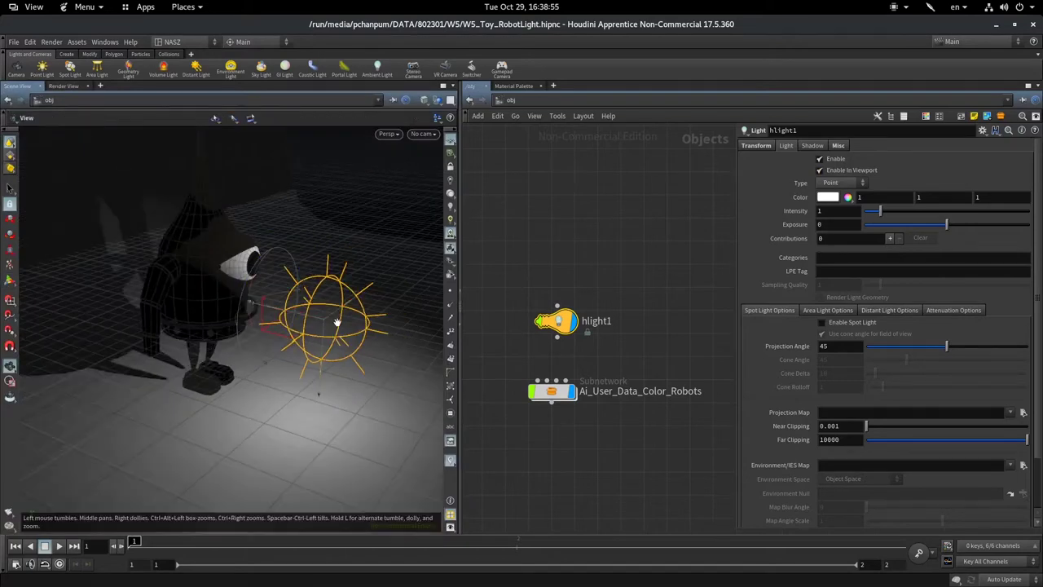
Tumble the Scene View around the robot and hlight1, toggling the light's viewport preview off and on
scroll(328, 341, down, 3)
click(820, 170)
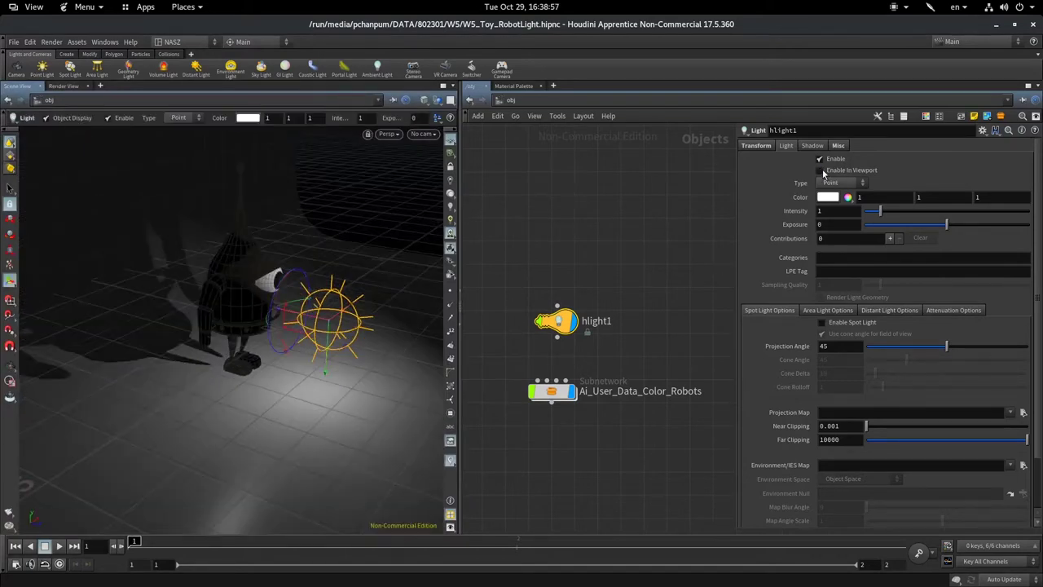
click(821, 170)
key(Escape)
mouse_move(382, 298)
mouse_down()
mouse_move(161, 333)
mouse_move(245, 298)
mouse_move(249, 345)
mouse_move(319, 538)
mouse_move(280, 433)
mouse_move(326, 302)
mouse_move(312, 312)
mouse_move(288, 305)
mouse_move(467, 241)
mouse_up()
key(Return)
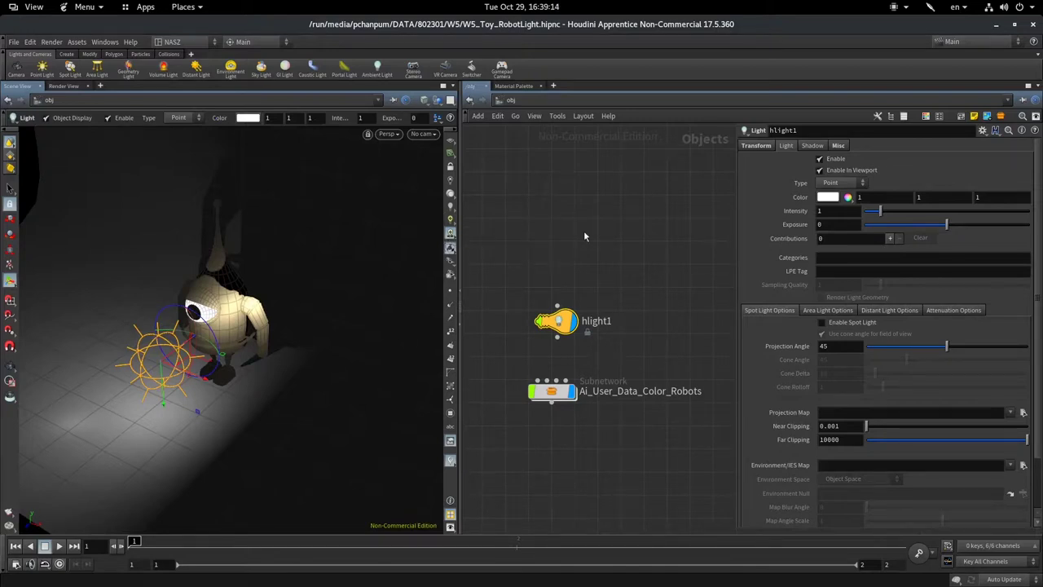
key(Escape)
mouse_move(285, 294)
mouse_down()
mouse_move(404, 290)
mouse_move(357, 326)
mouse_move(342, 321)
mouse_move(368, 304)
mouse_move(326, 285)
mouse_up()
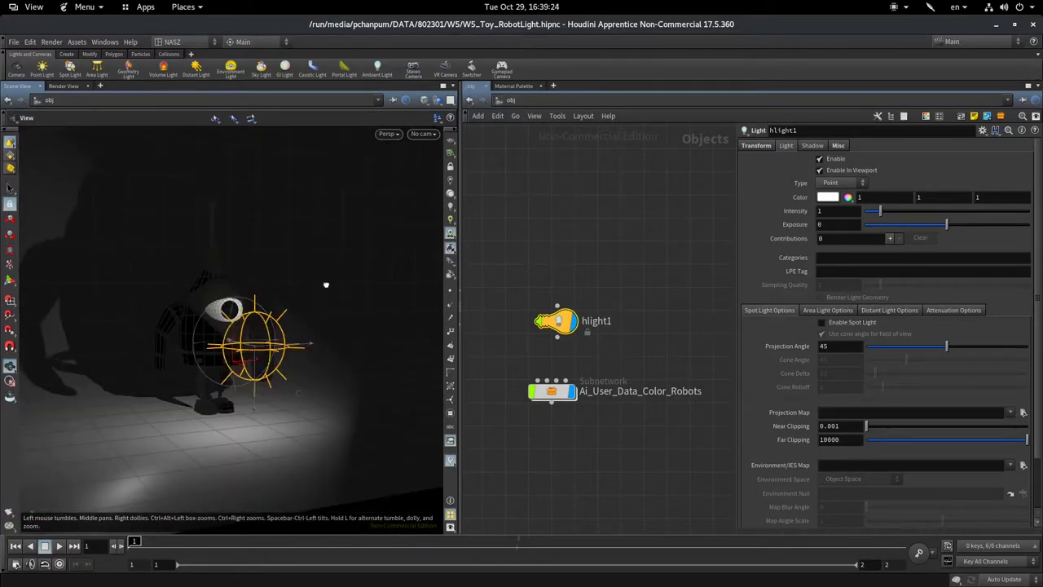
drag(326, 284, 179, 221)
key(Return)
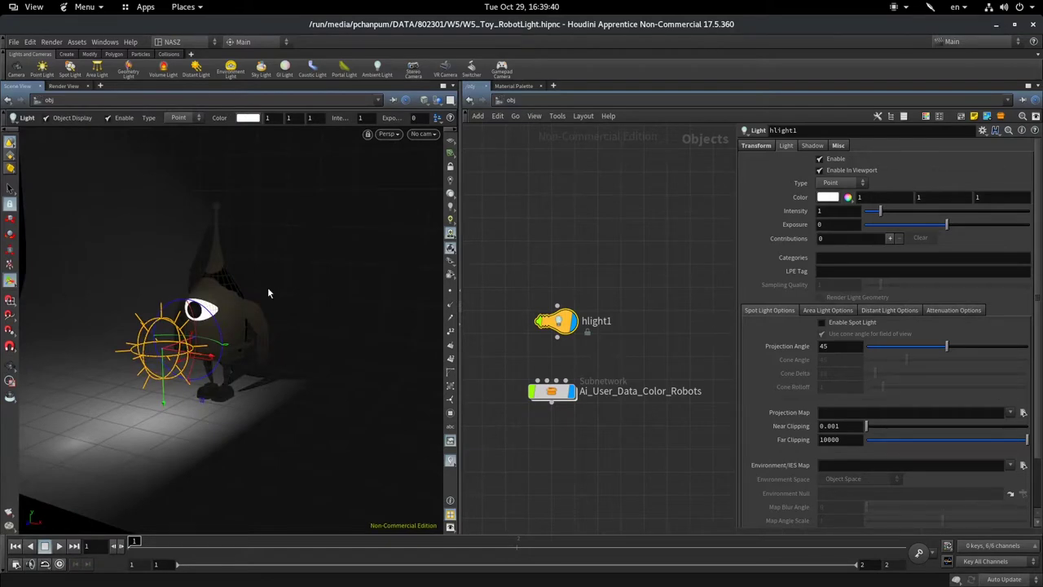
Check the live Mantra IPR render of the golden robot lit by hlight1
click(63, 86)
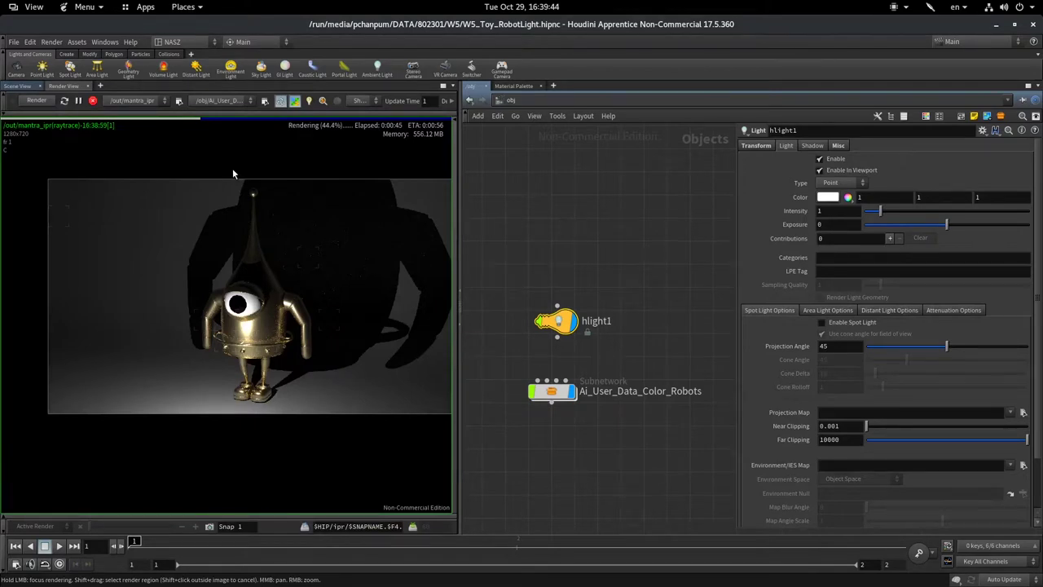
click(17, 86)
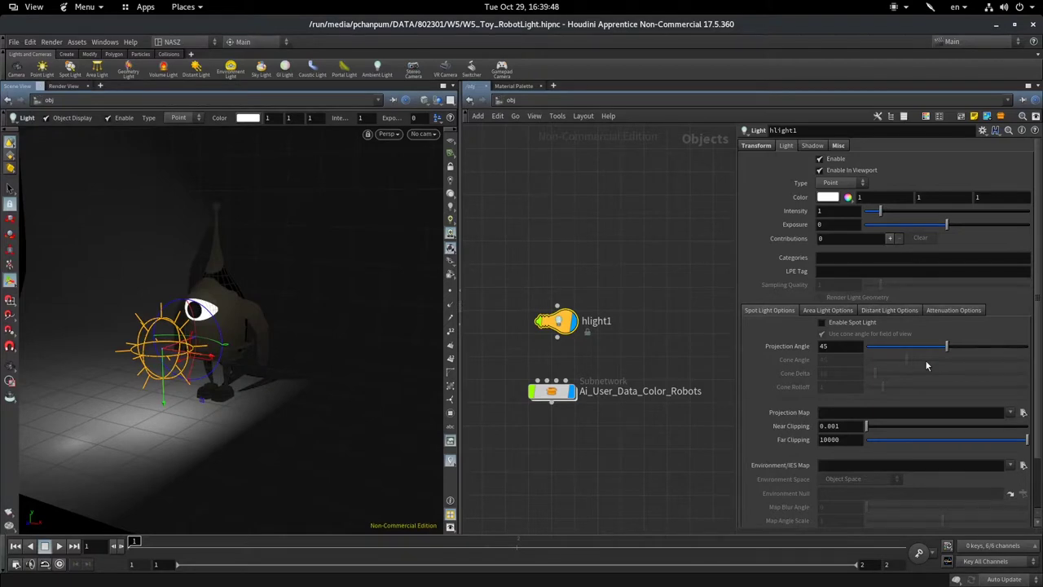
mouse_move(203, 350)
mouse_down()
mouse_move(269, 349)
mouse_move(71, 91)
mouse_up()
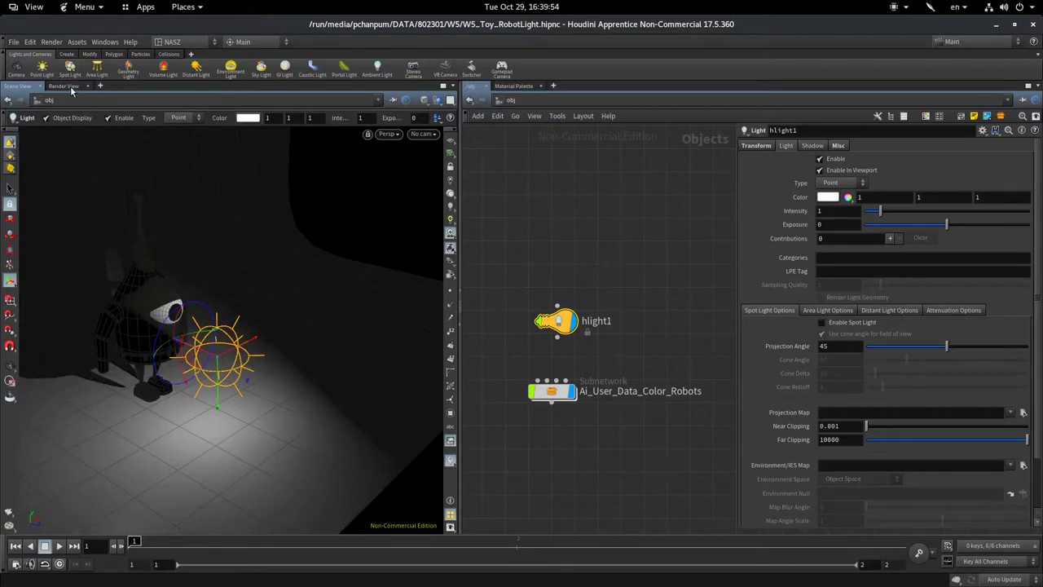
click(65, 86)
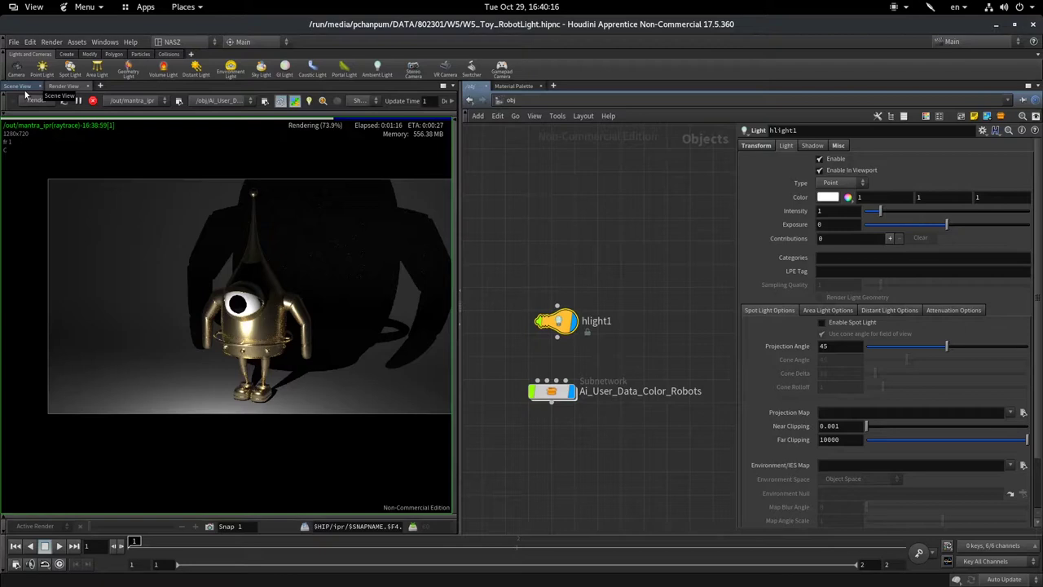
Lower hlight1 toward the floor near the robot so its shadow pools beneath it
click(19, 85)
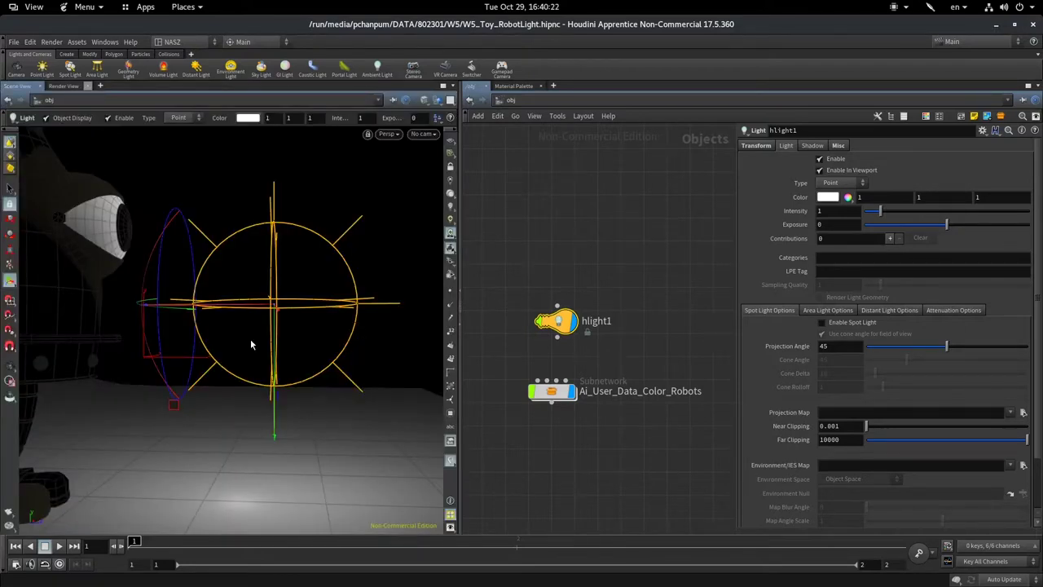
alt+drag(250, 339, 310, 283)
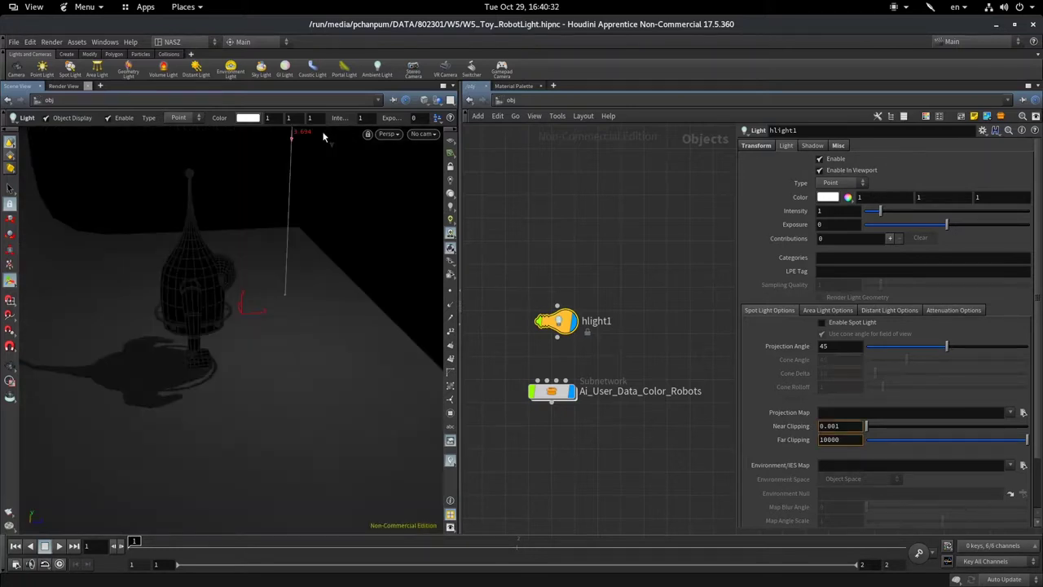
drag(322, 137, 310, 185)
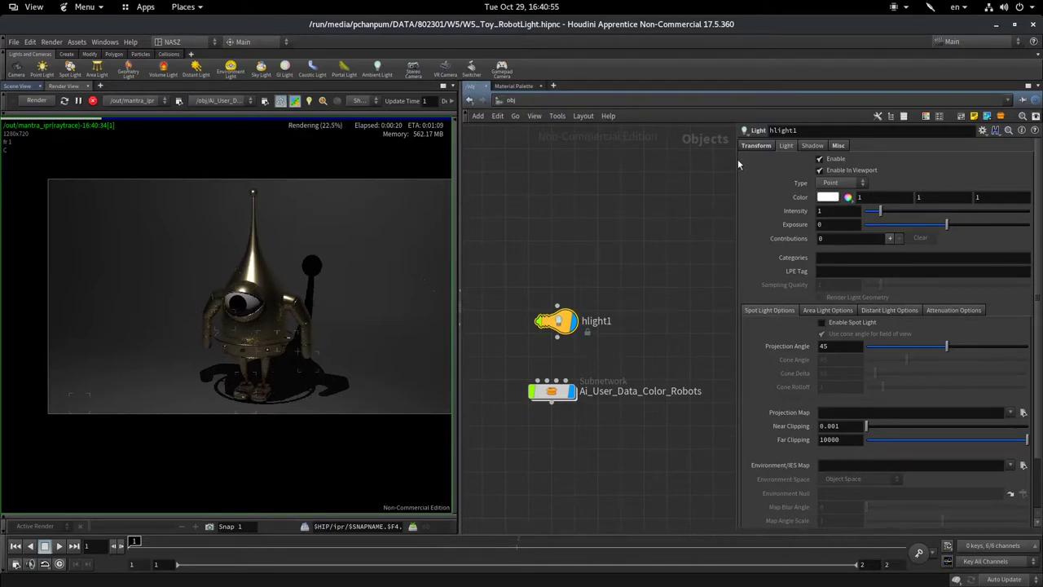
click(836, 200)
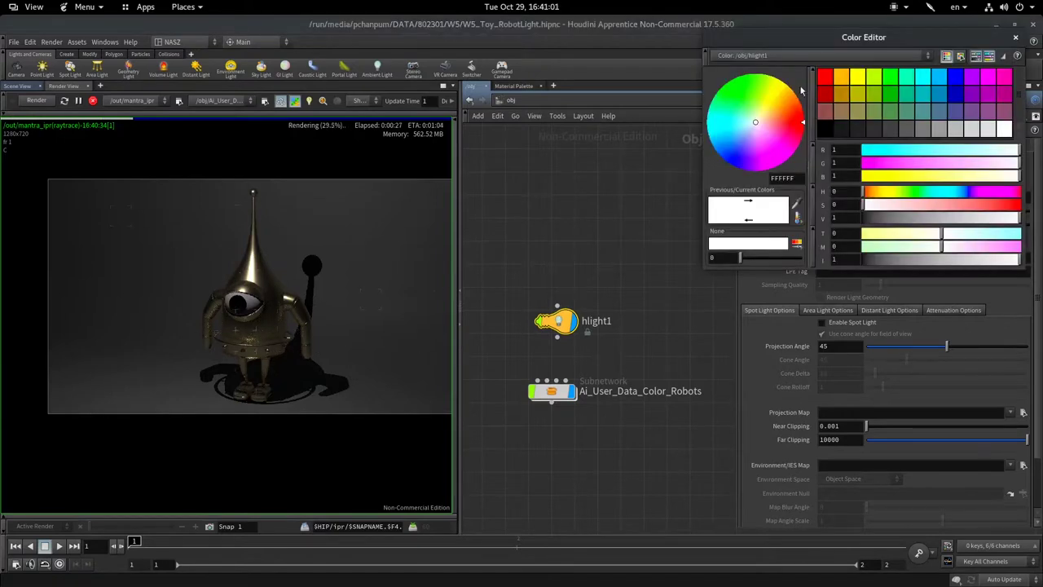
click(848, 91)
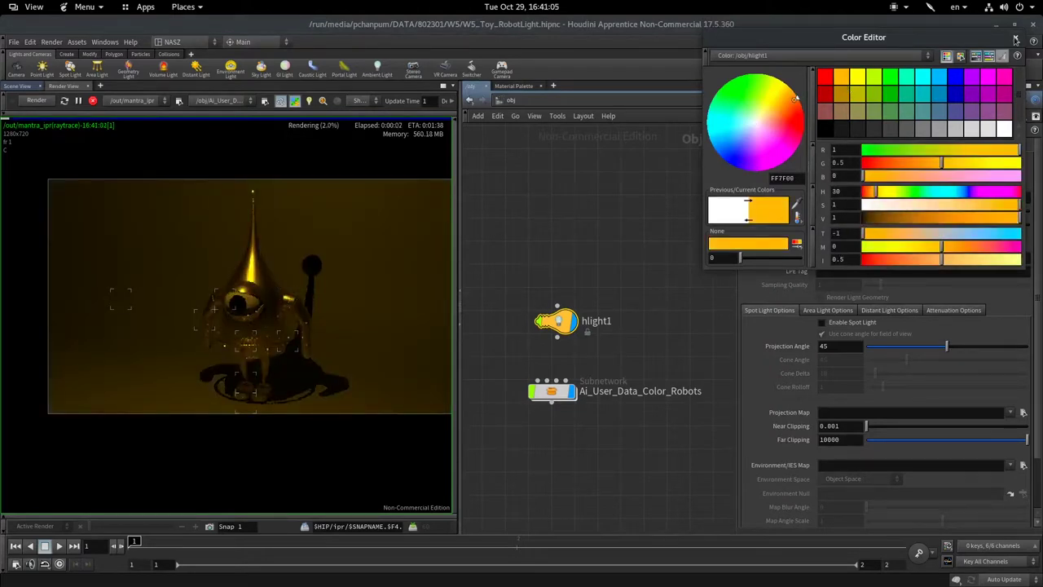
click(1016, 39)
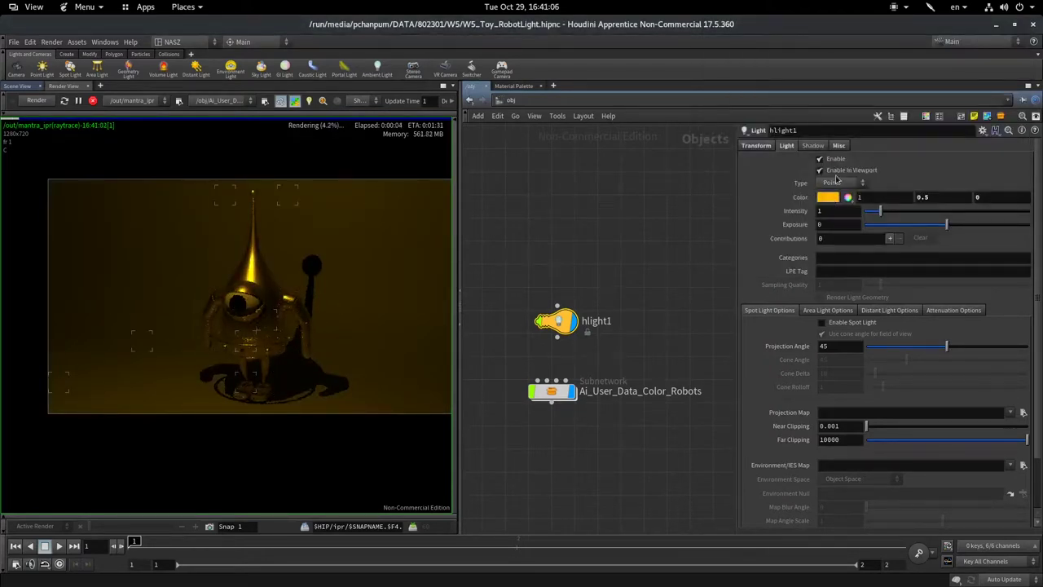
click(830, 196)
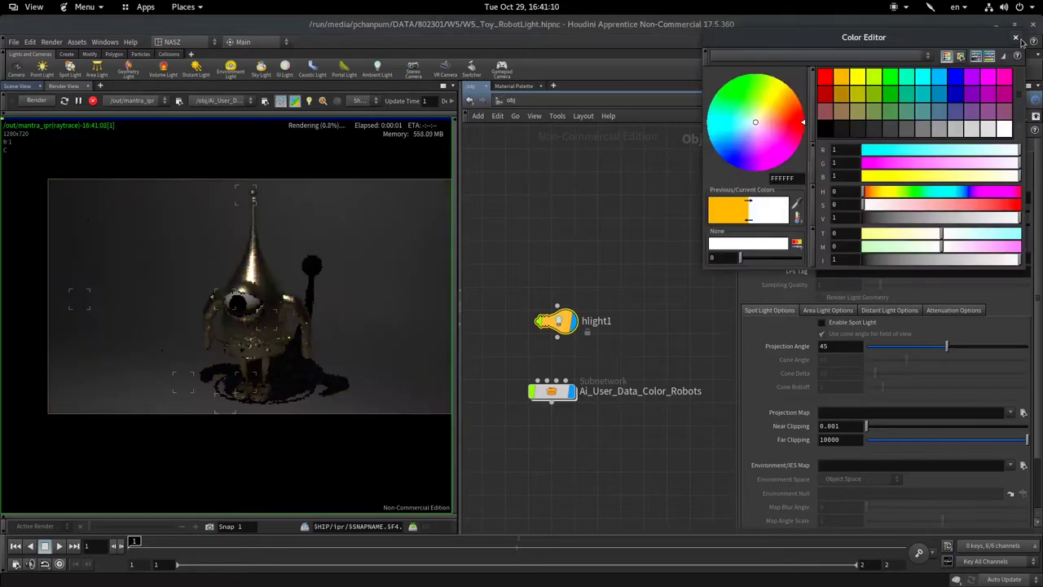
click(1018, 38)
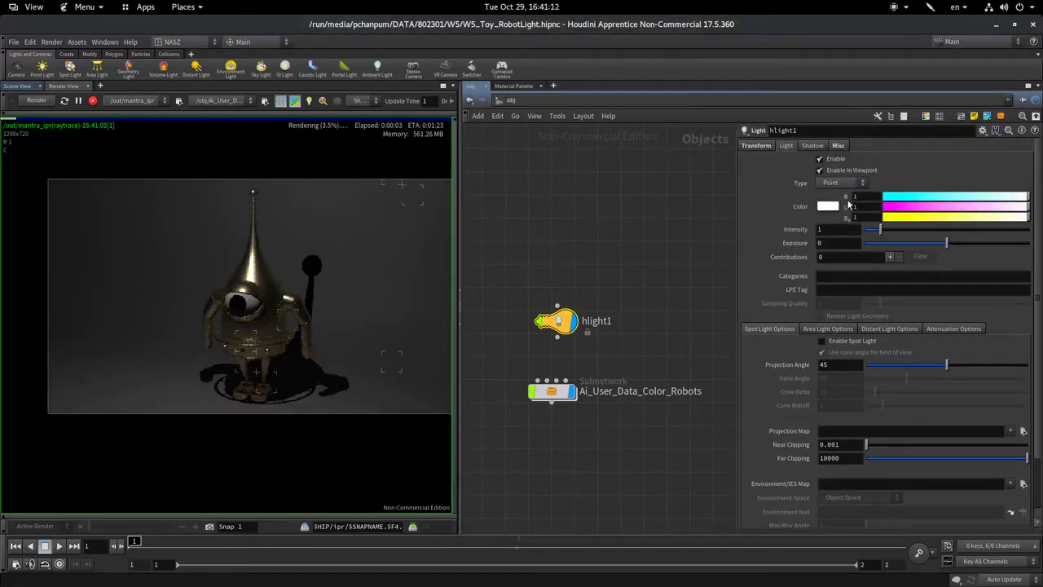
click(848, 203)
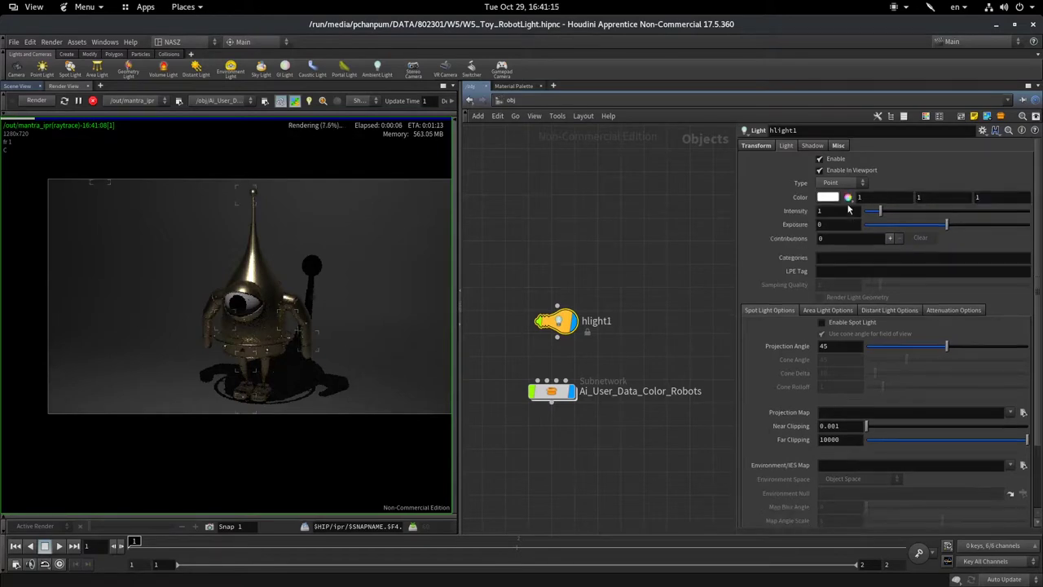
click(848, 202)
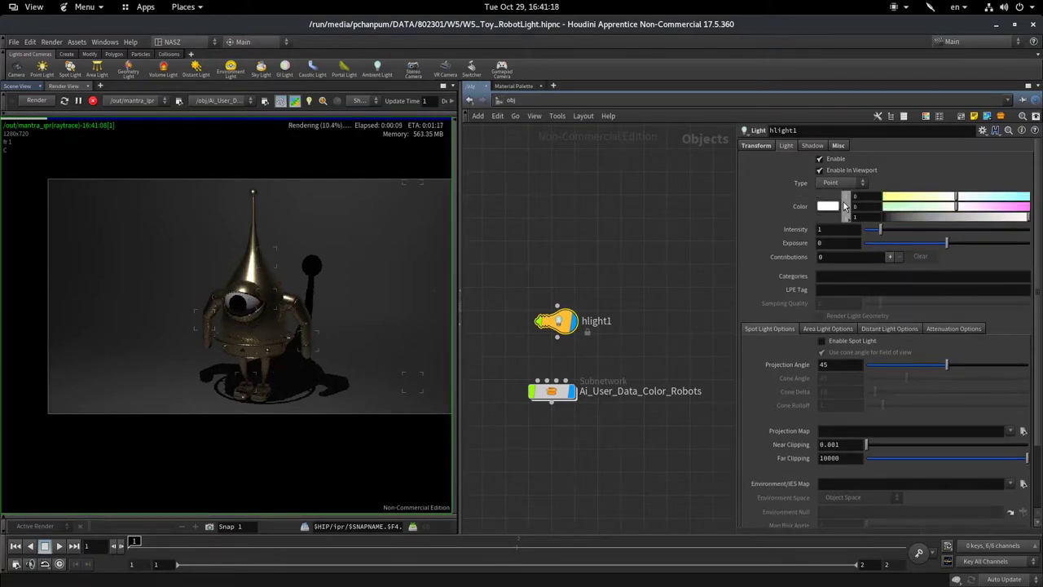
click(845, 204)
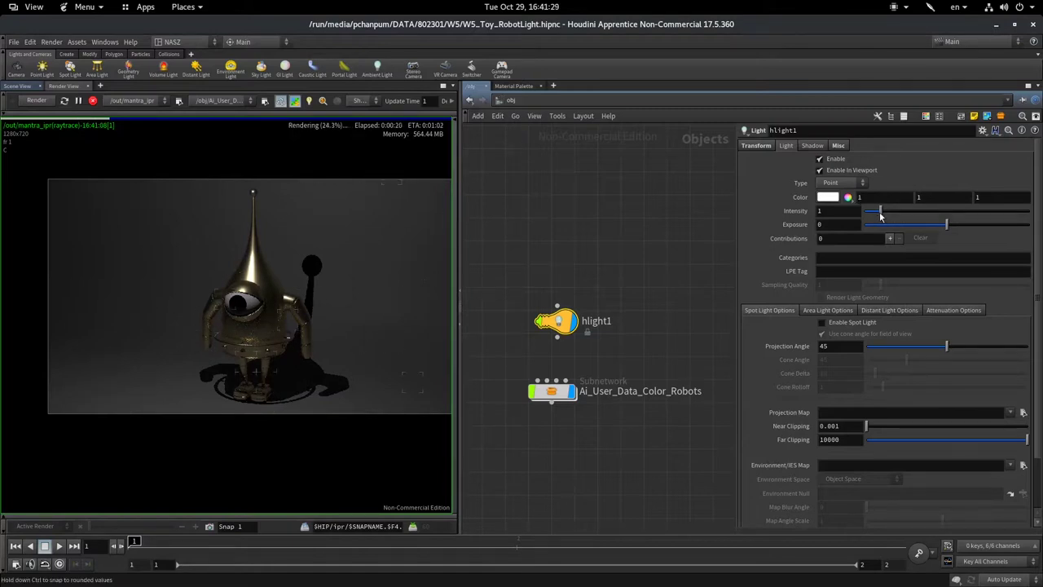
drag(880, 216, 994, 216)
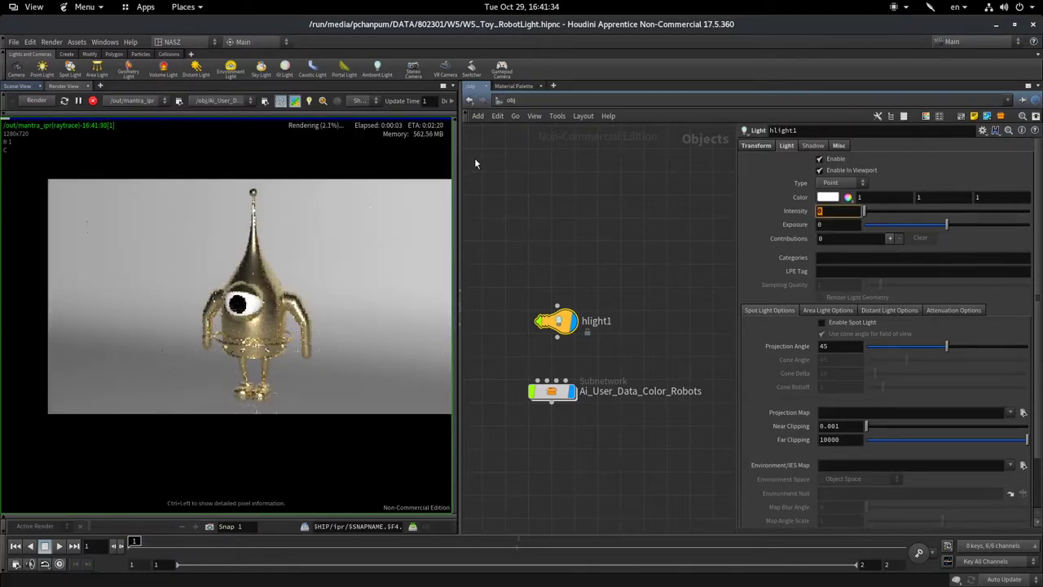
key(ctrl+z)
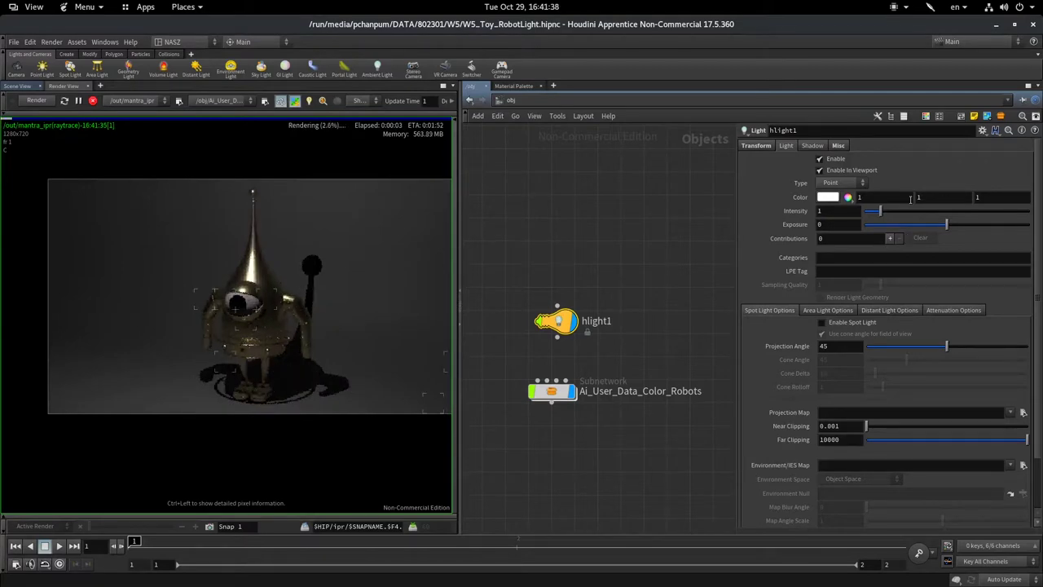
drag(880, 210, 996, 212)
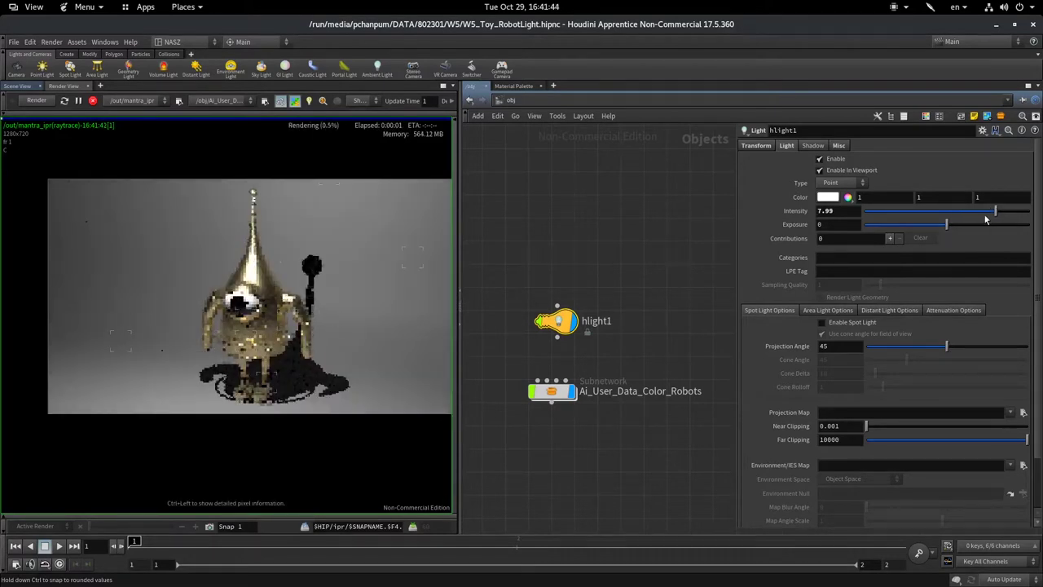
click(840, 213)
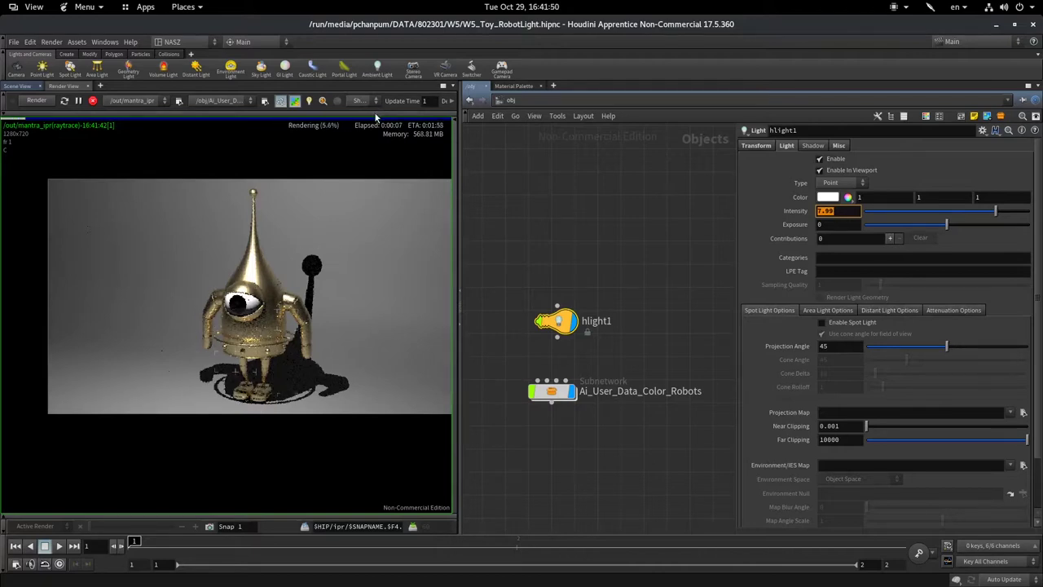
text(1)
key(Return)
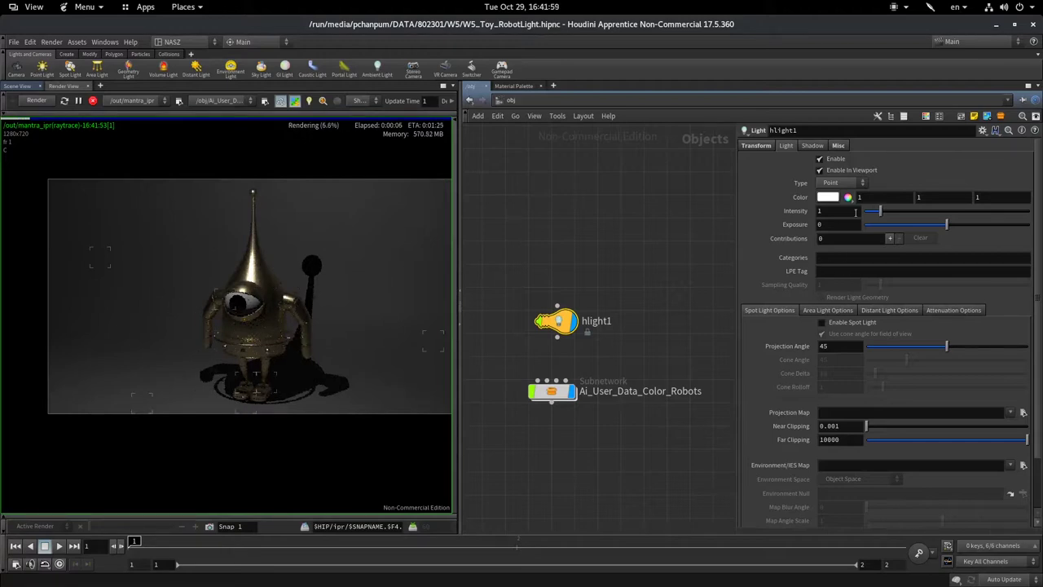
Try hlight1 exposures between -7.29 and 4.19, then set Exposure to 3
click(969, 227)
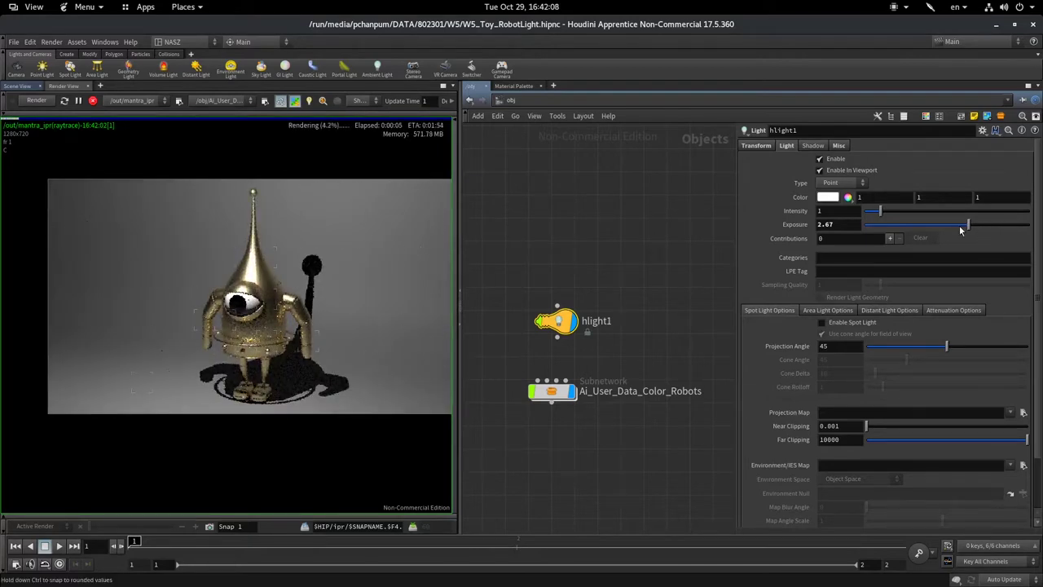
click(980, 225)
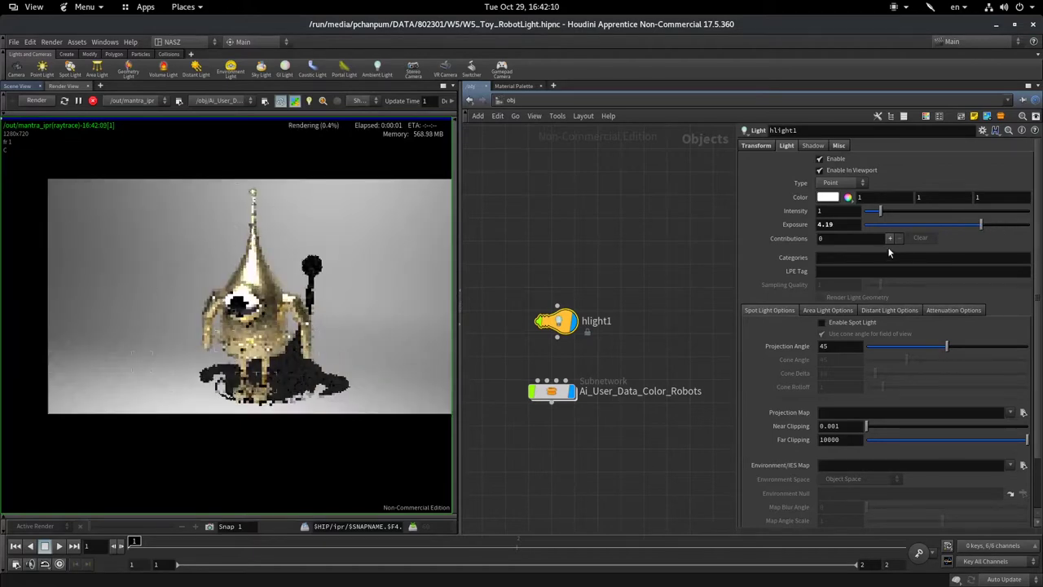
click(919, 225)
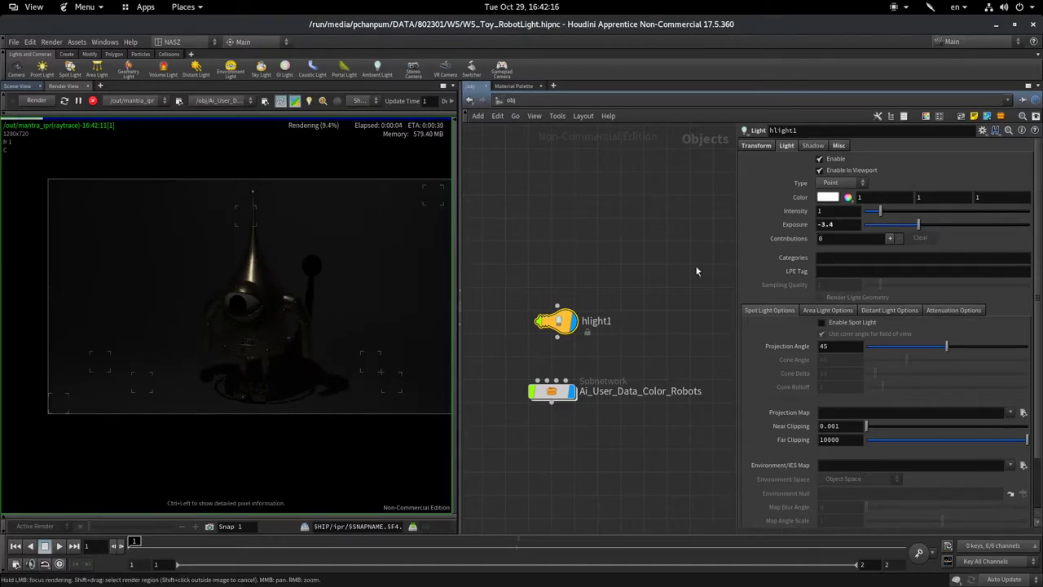
drag(899, 226, 886, 224)
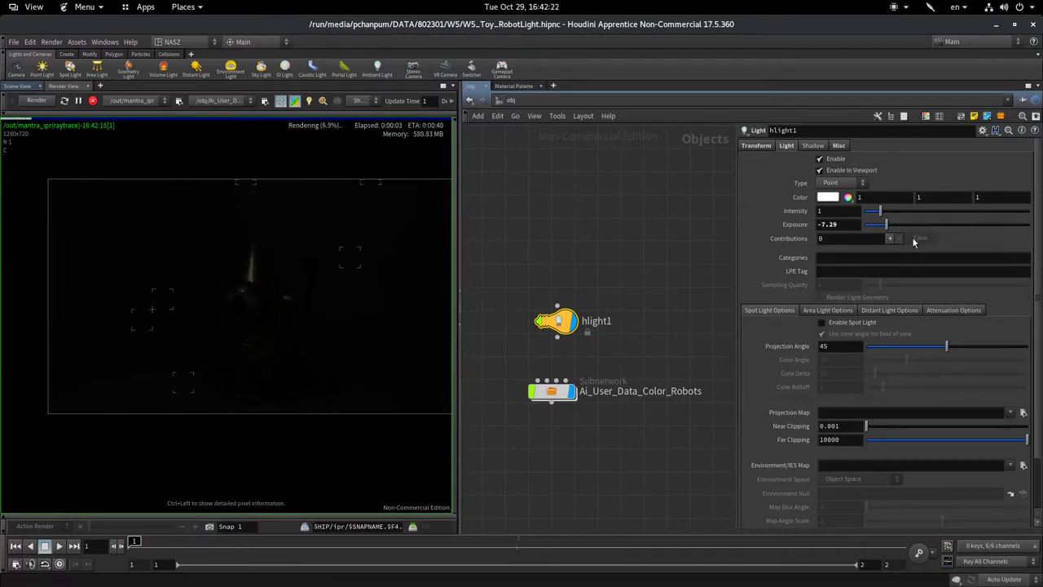
click(954, 225)
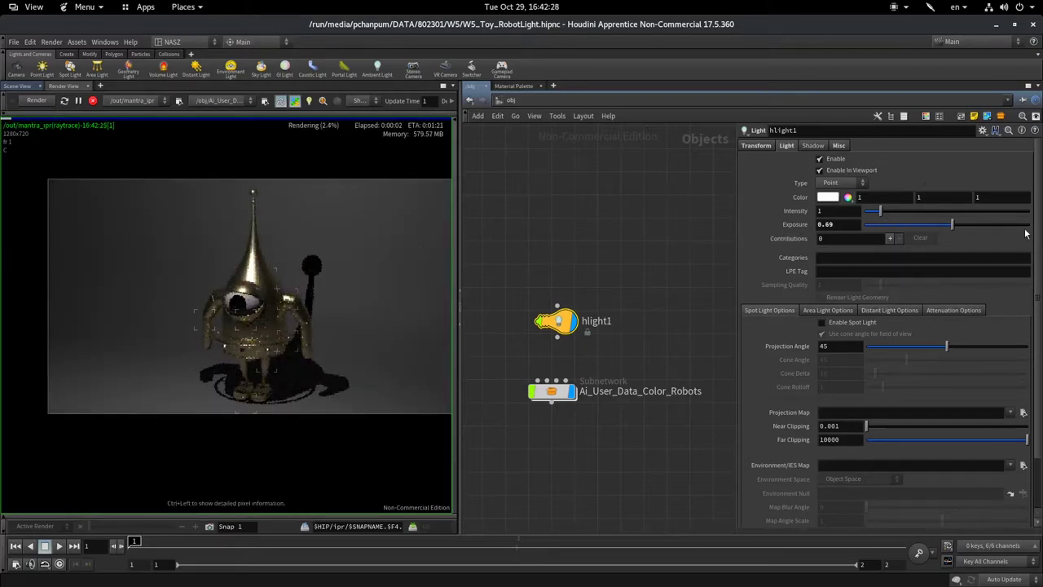
click(832, 224)
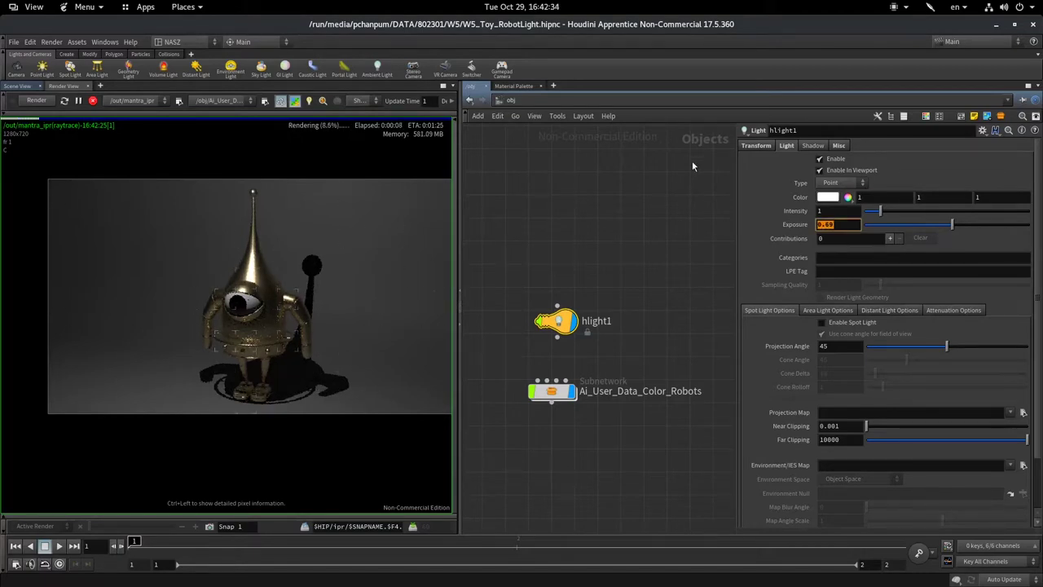
text(3)
key(Return)
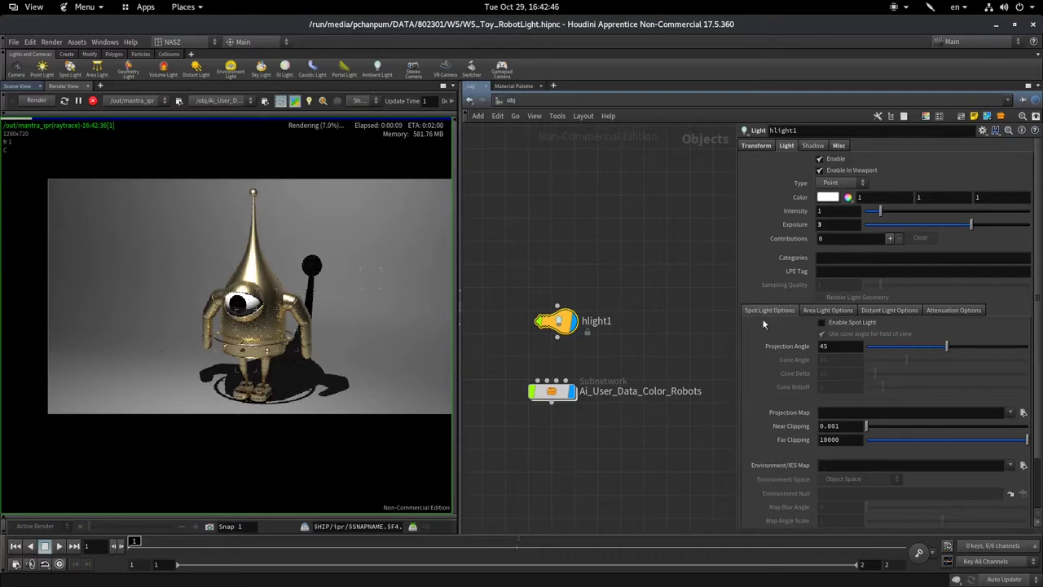
Browse hlight1's Area and Distant tabs, ending on Attenuation Options (Physically Correct, start 0)
scroll(894, 330, down, 3)
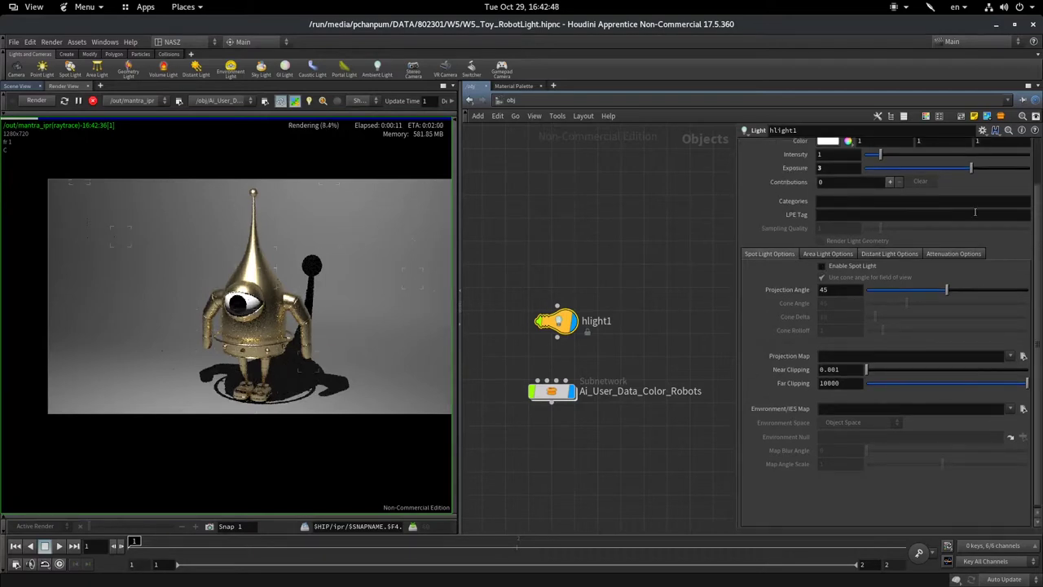
scroll(945, 277, up, 3)
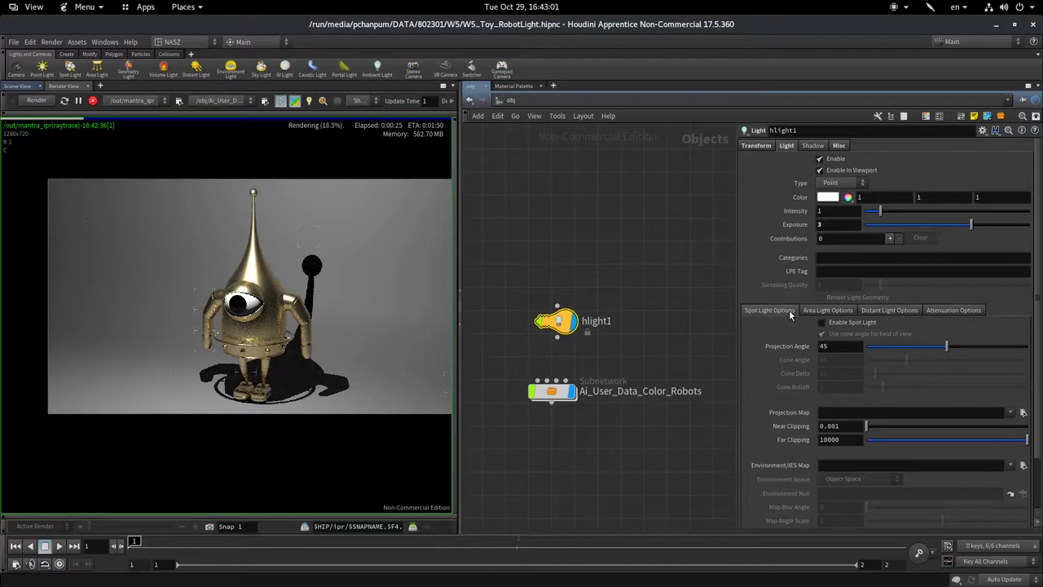
click(831, 311)
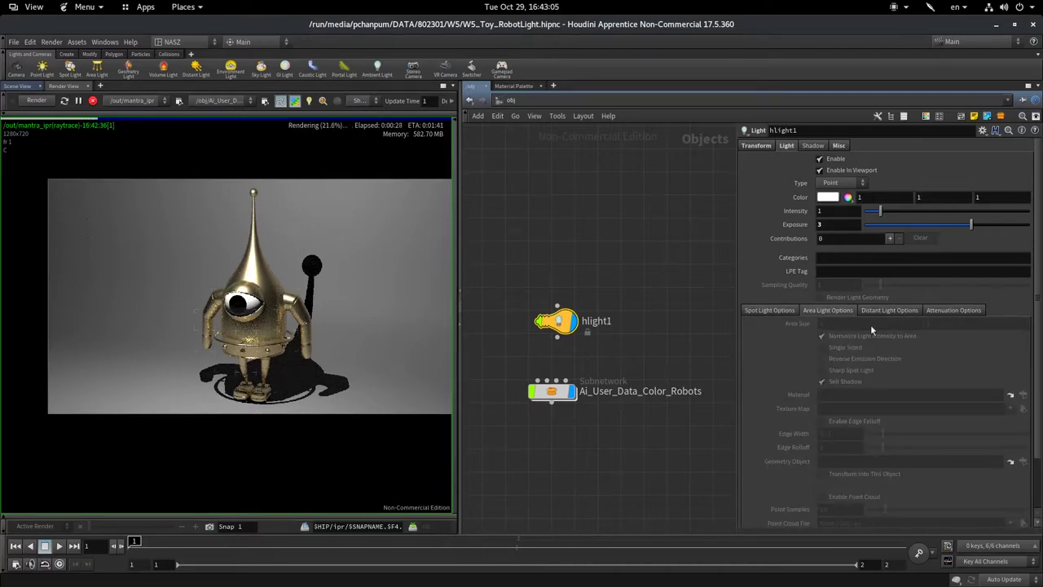
click(895, 313)
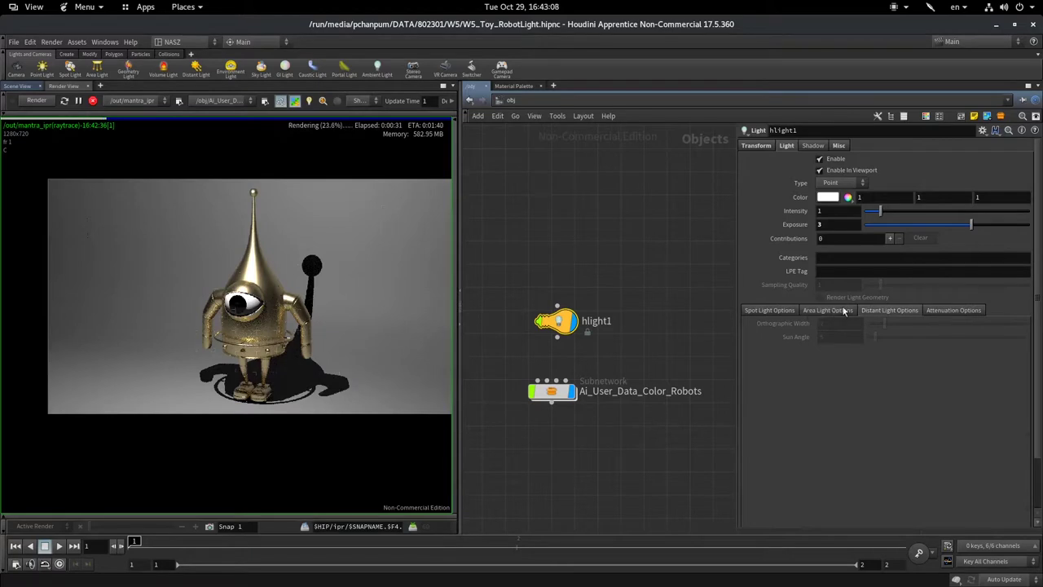
click(951, 312)
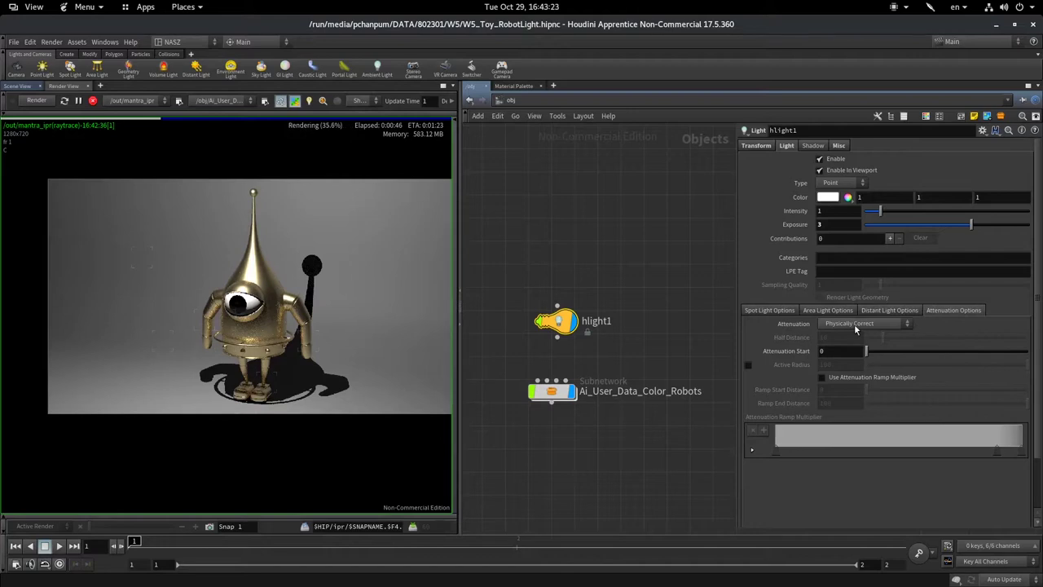
click(854, 324)
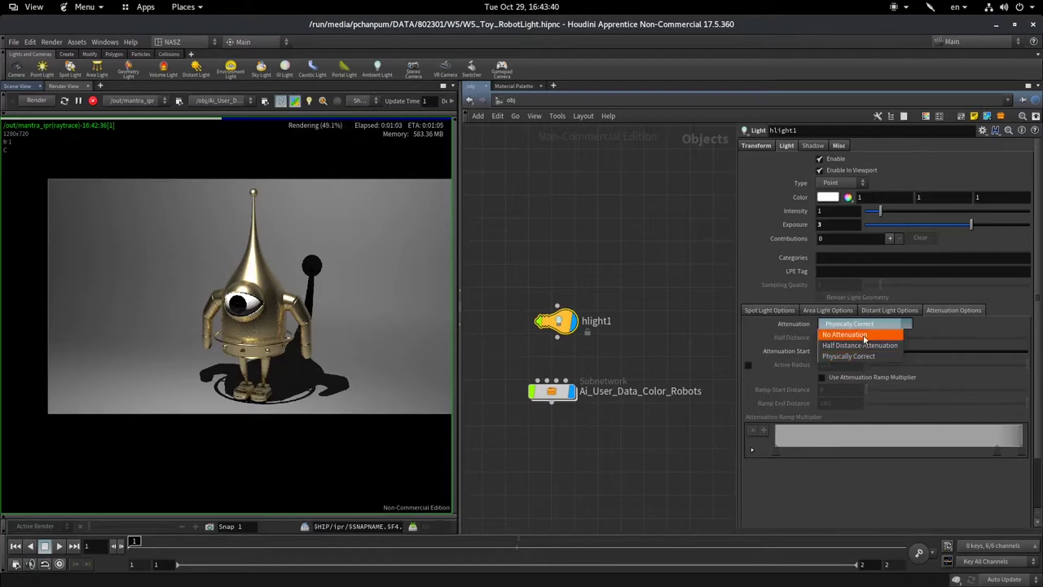
click(864, 335)
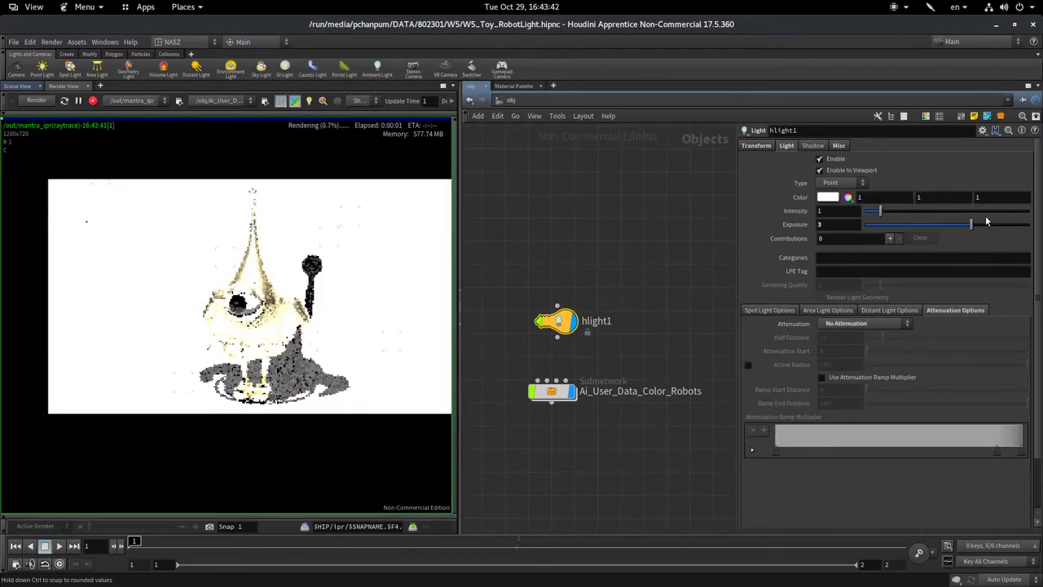
click(864, 323)
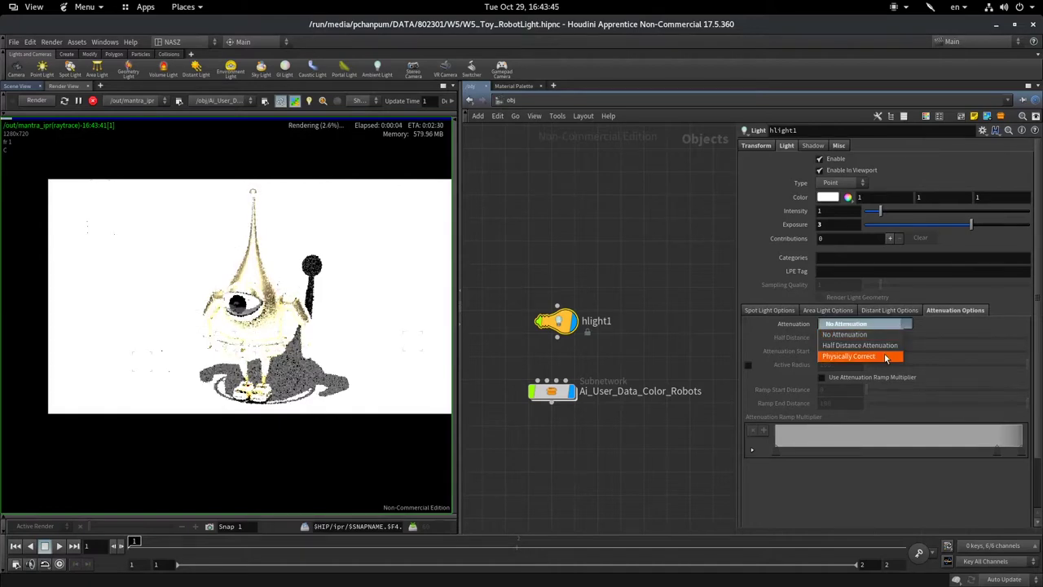
click(886, 357)
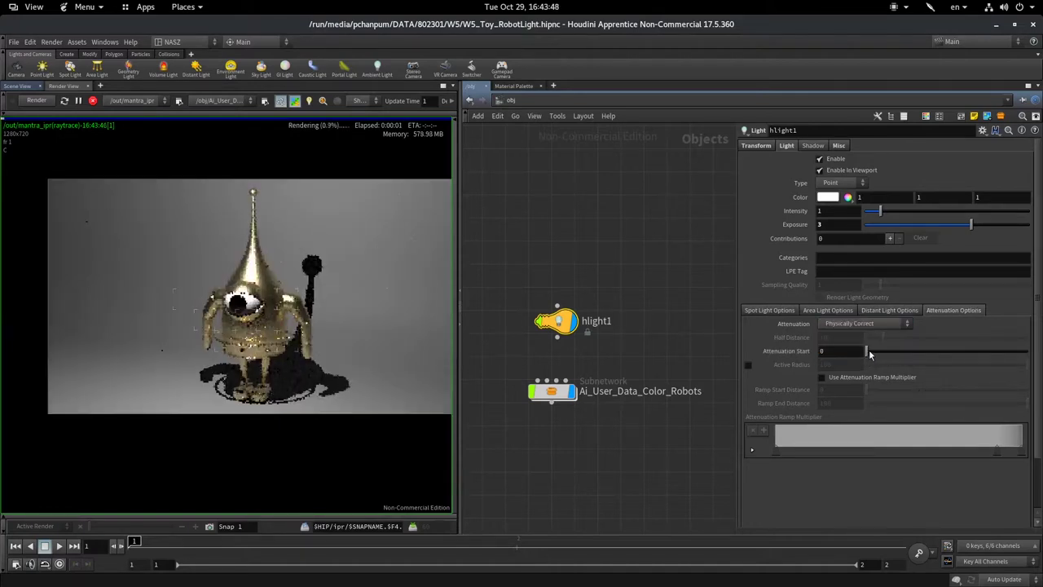
mouse_move(868, 352)
mouse_down()
mouse_move(920, 351)
mouse_move(866, 350)
mouse_up()
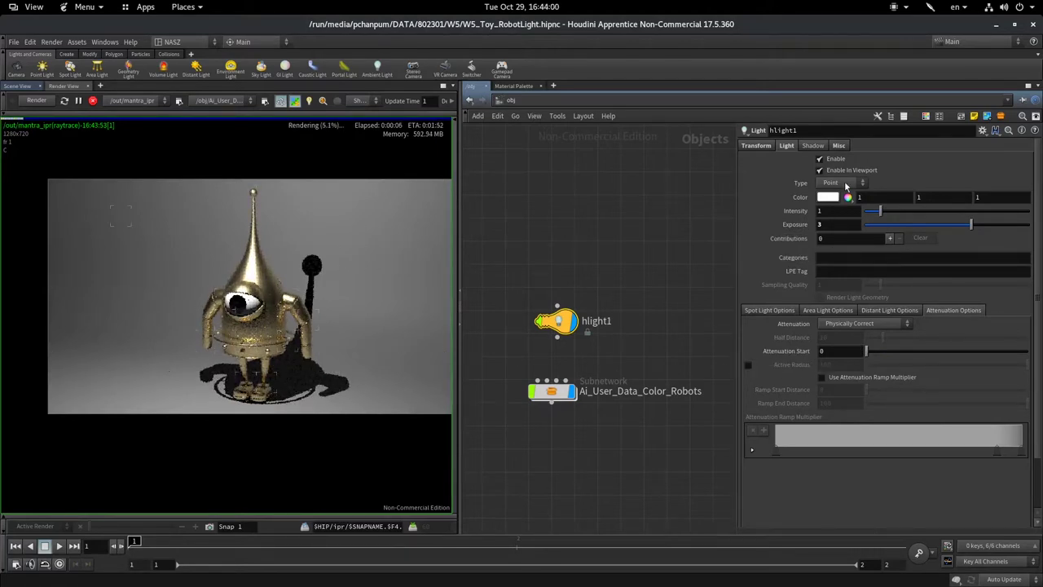
Change hlight1's light Type to Line in Scene View
click(18, 85)
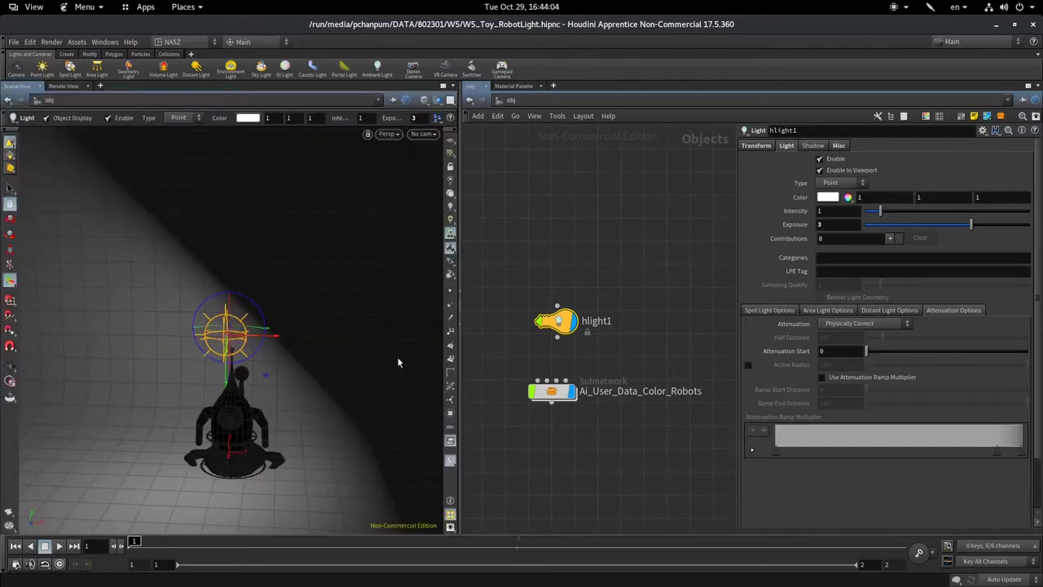
drag(376, 287, 491, 216)
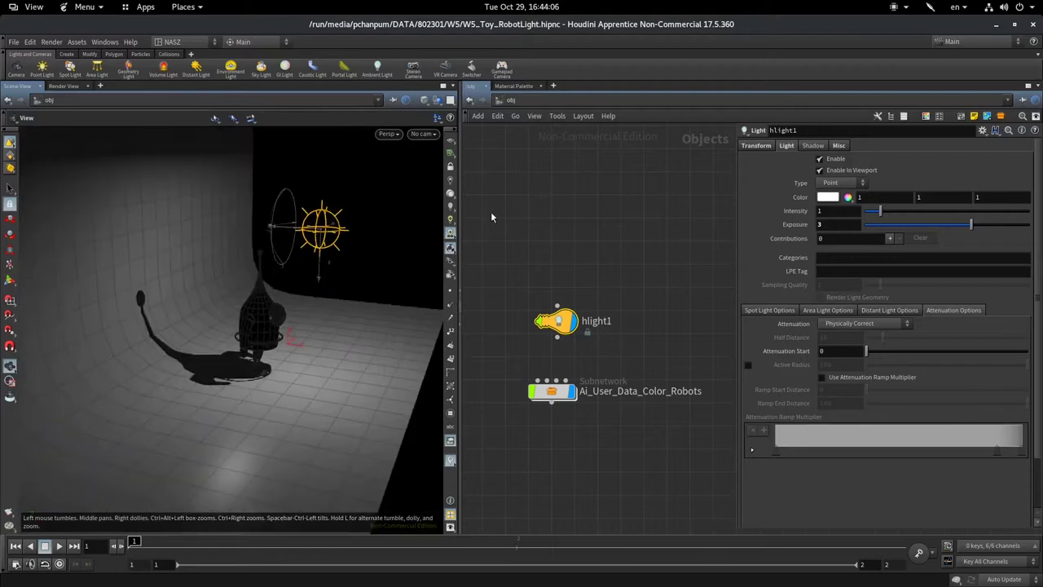
click(840, 183)
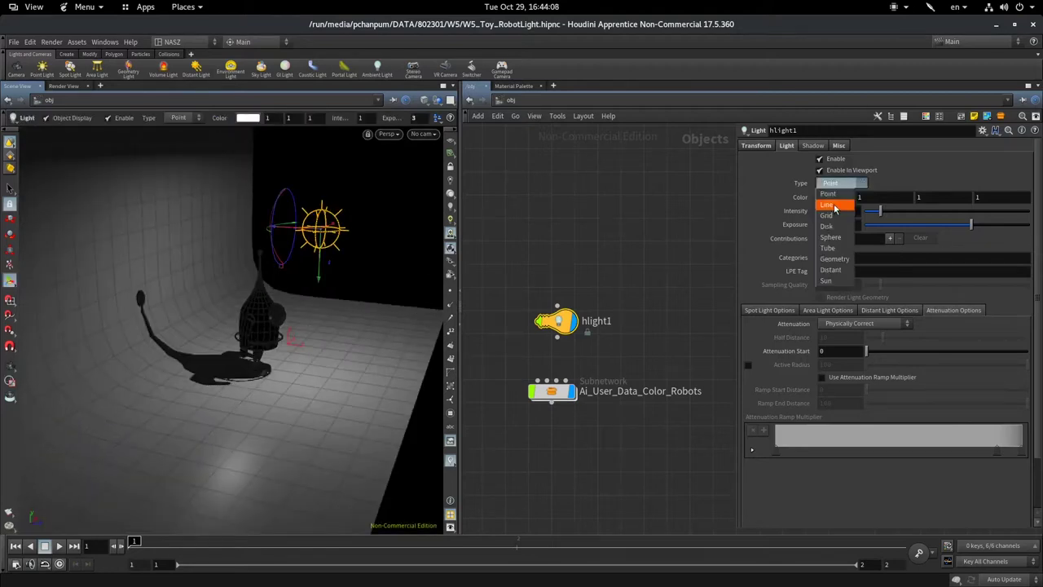
click(831, 207)
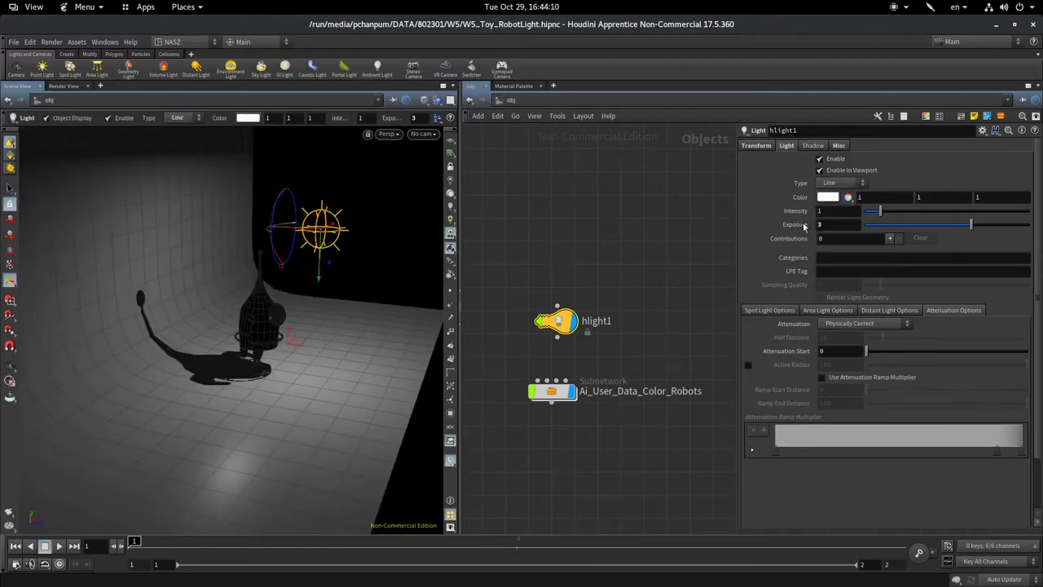
Reposition the line light beside the robot and check the new IPR render
mouse_move(354, 276)
mouse_down()
mouse_move(389, 242)
mouse_move(265, 176)
mouse_up()
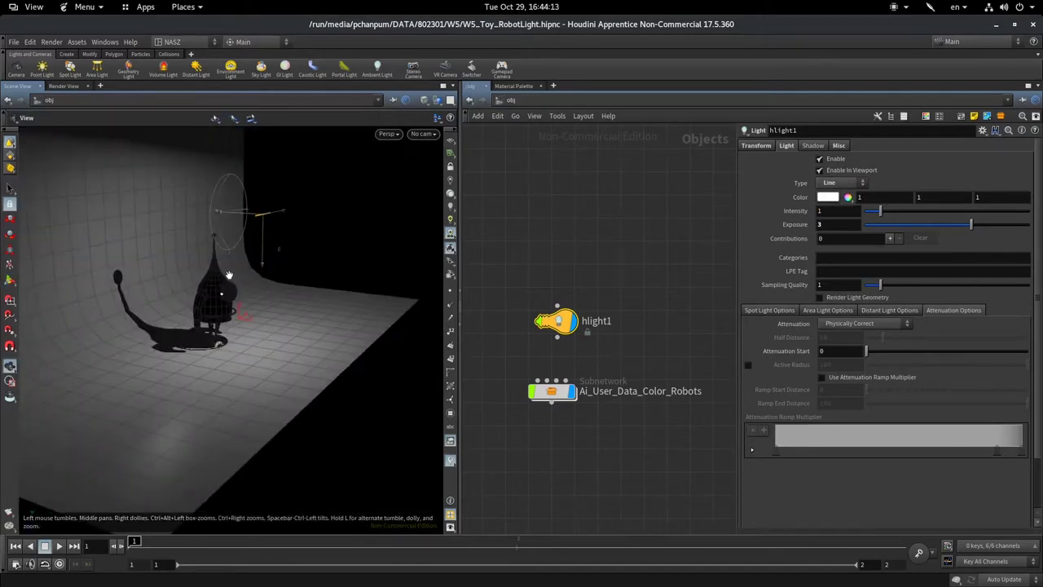
right_drag(265, 176, 332, 196)
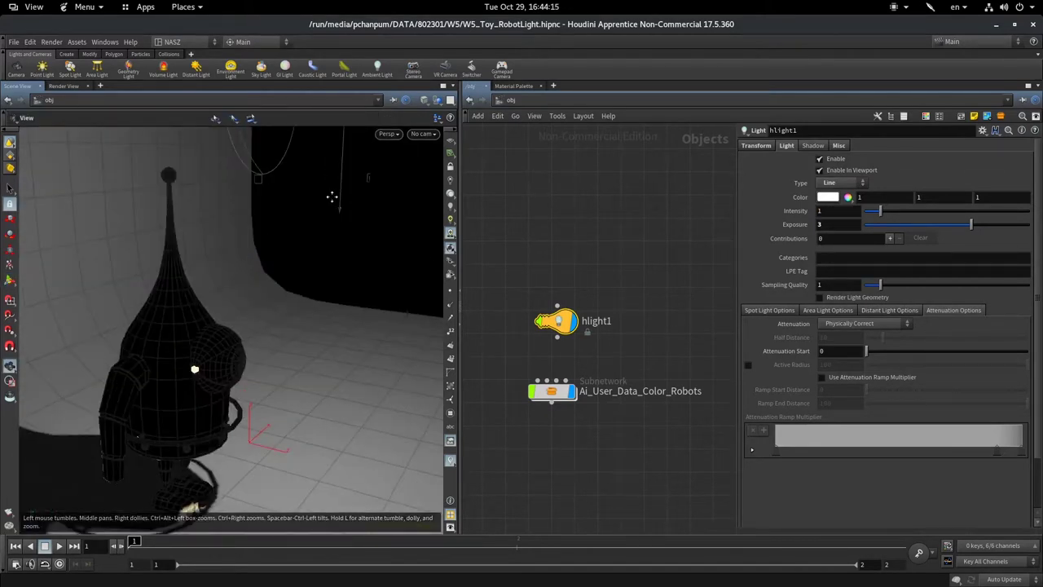
mouse_move(331, 196)
mouse_down()
mouse_move(223, 271)
mouse_move(285, 243)
mouse_up()
key(Return)
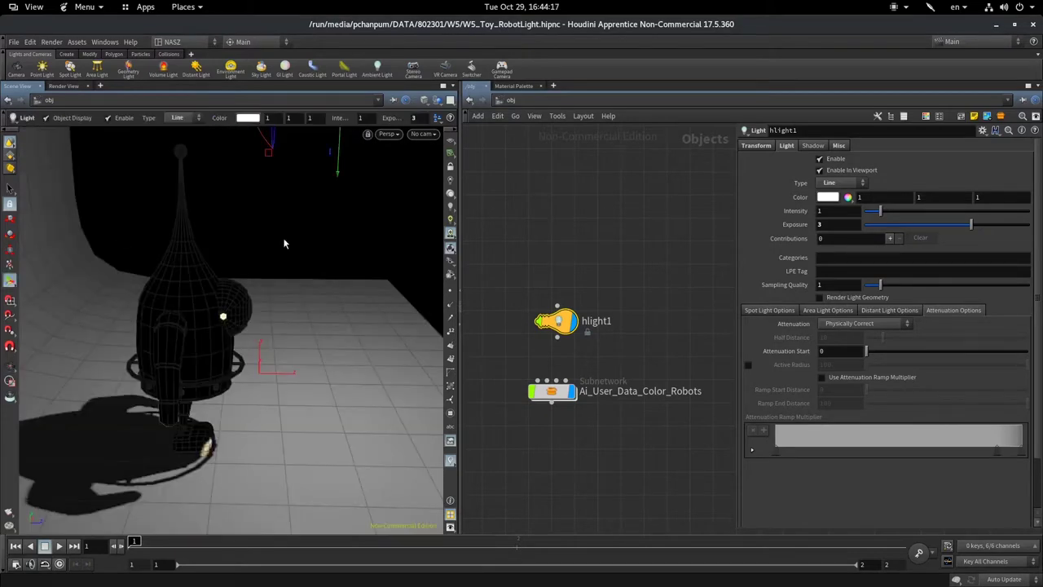
click(68, 85)
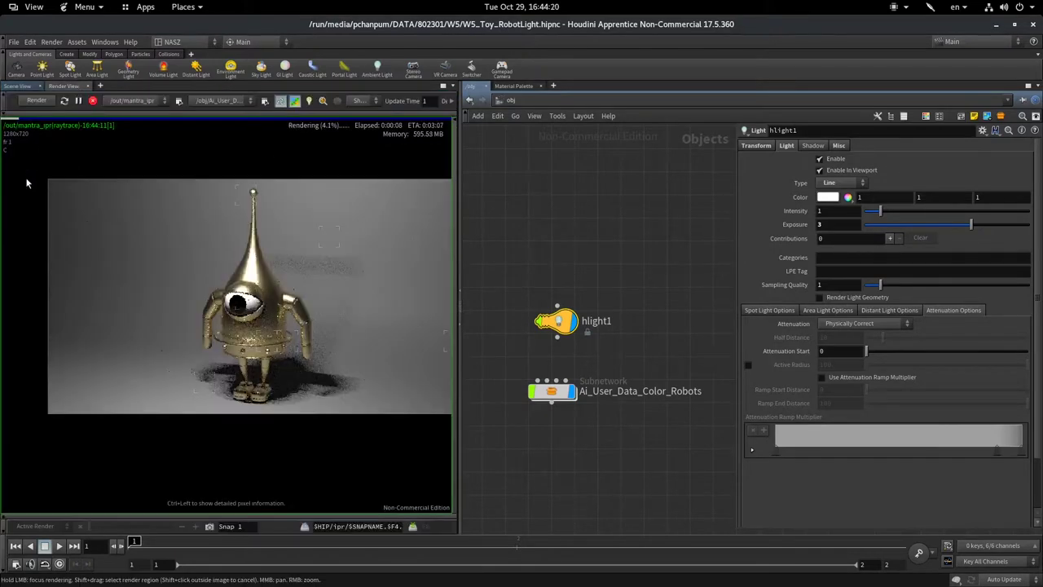
click(39, 74)
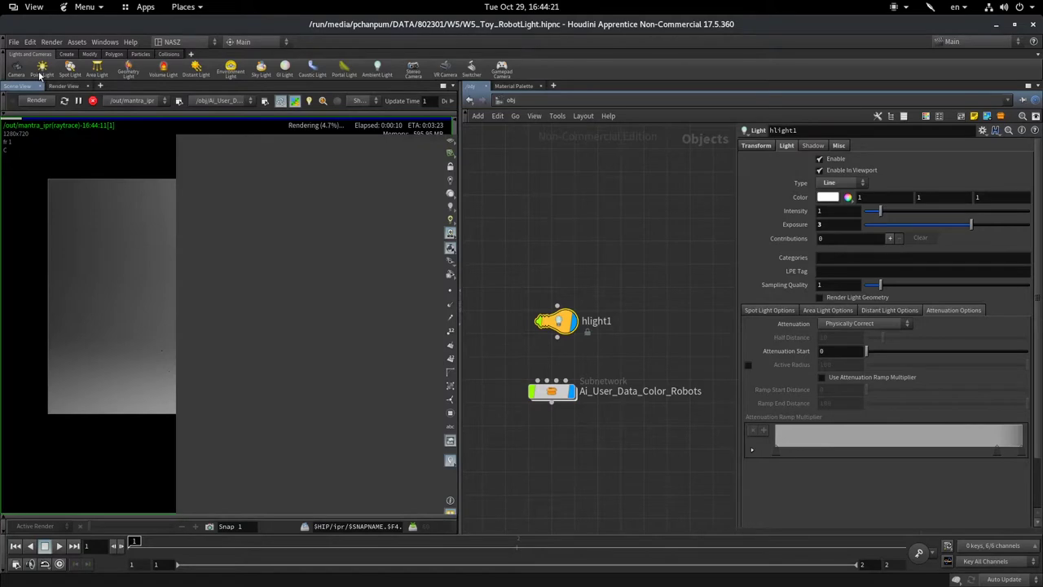
drag(309, 324, 304, 373)
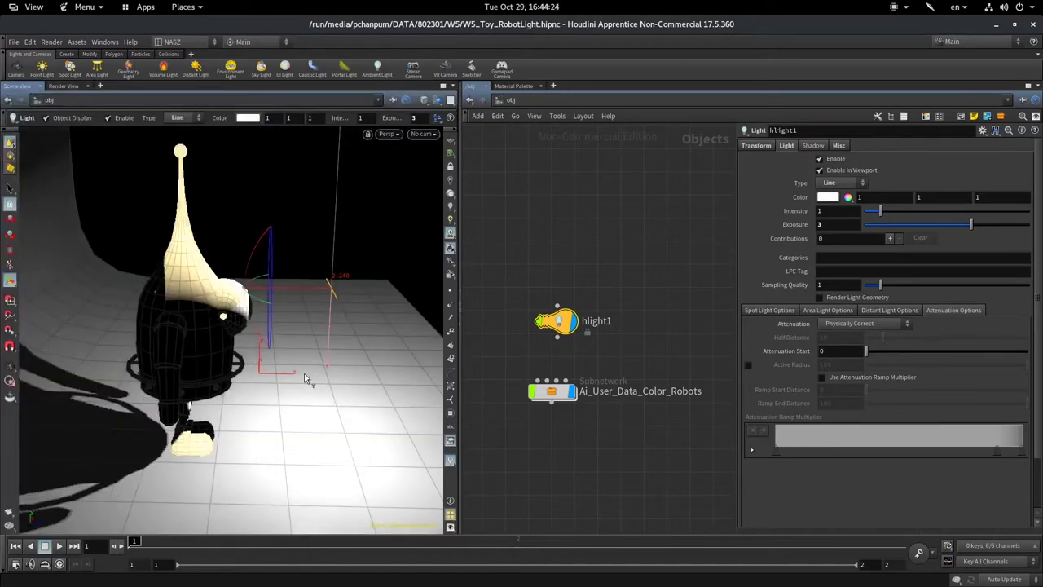
click(68, 85)
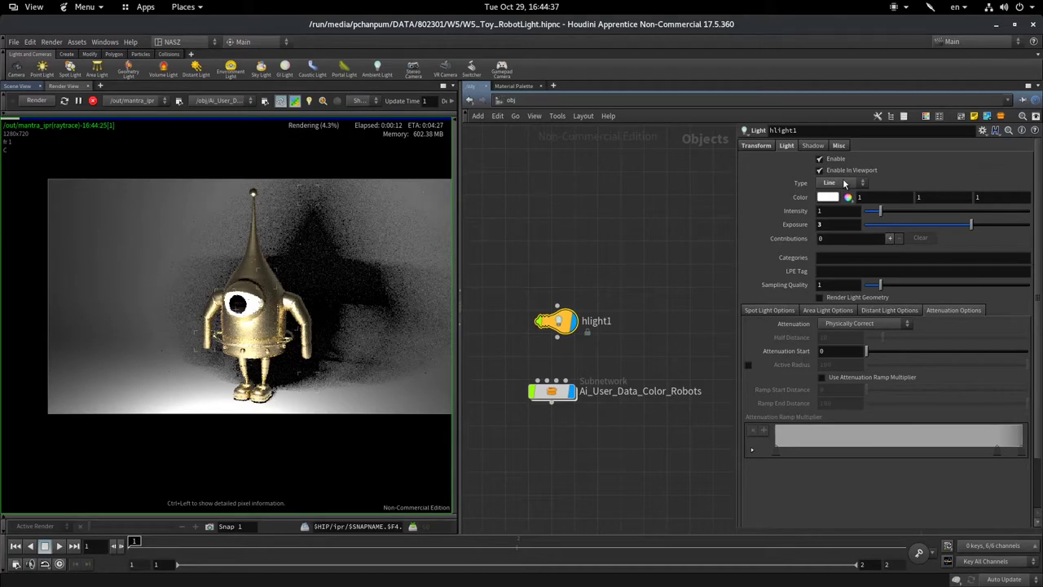
Make hlight1 a Grid light and orbit the 3D scene to view it beside the robot
click(844, 183)
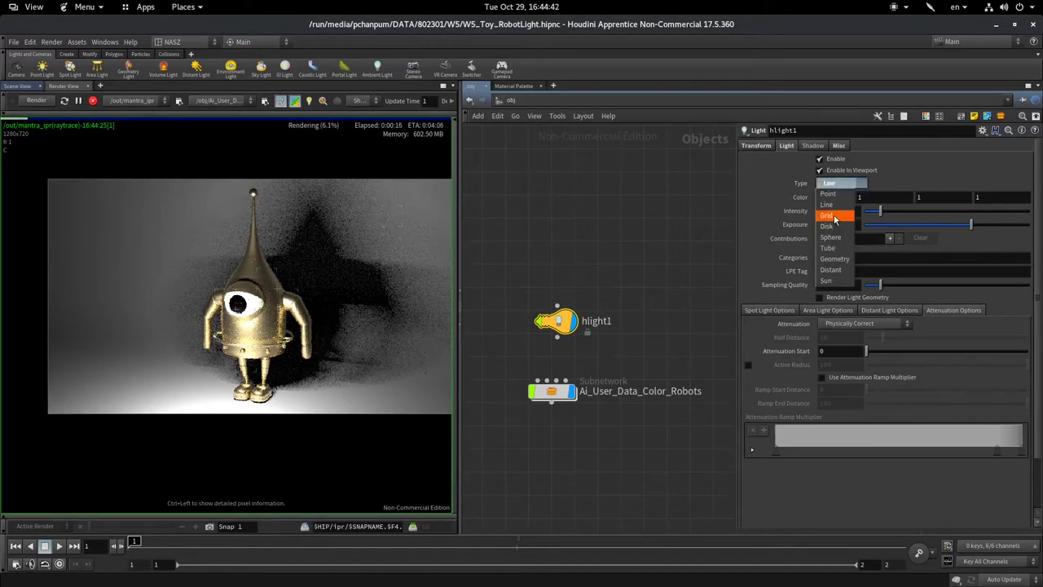
click(833, 216)
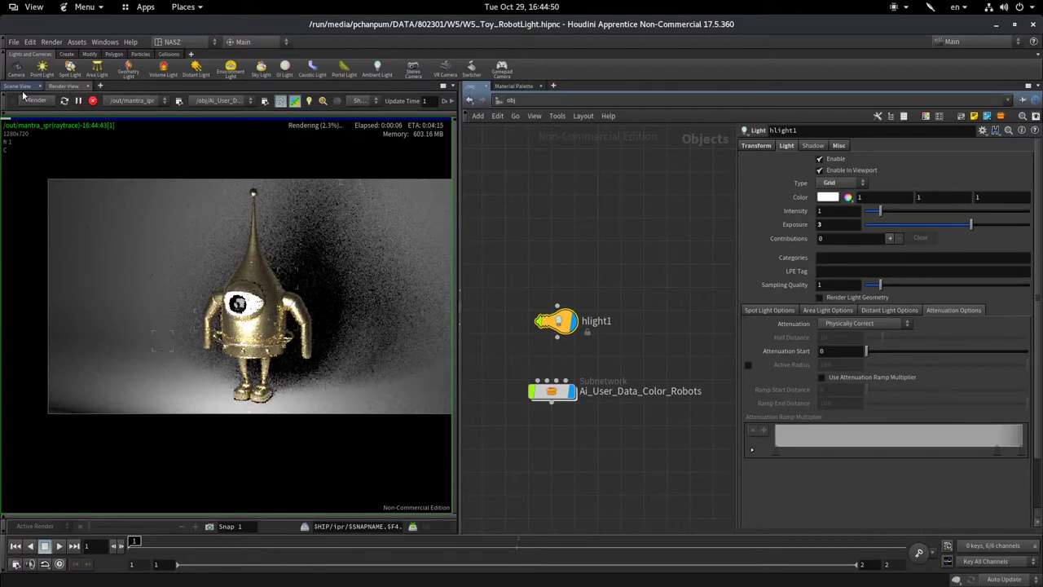
click(18, 85)
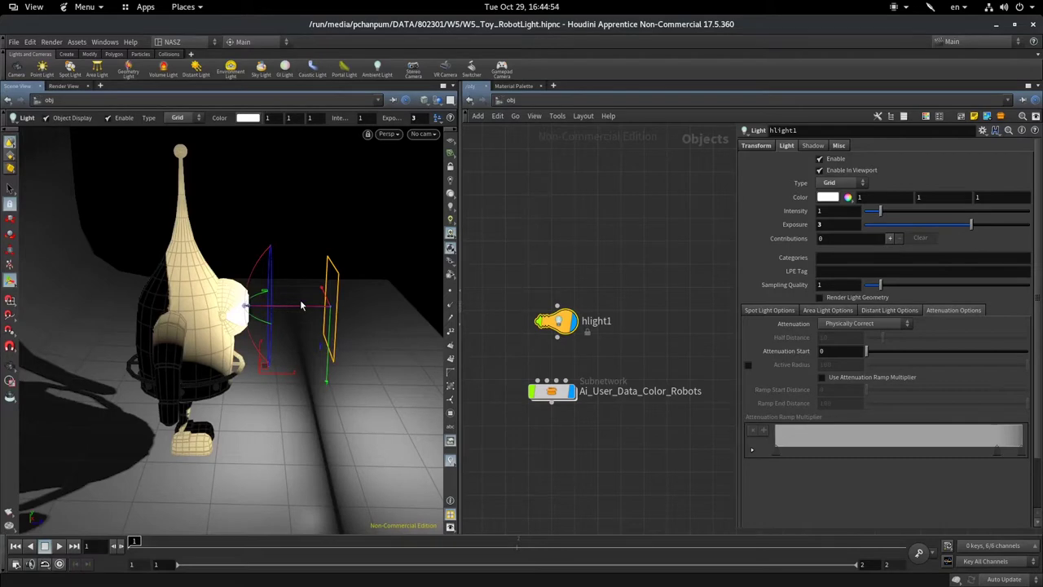
key(Escape)
mouse_move(300, 299)
mouse_down()
mouse_move(347, 302)
mouse_move(209, 205)
mouse_move(388, 334)
mouse_move(265, 356)
mouse_up()
key(Return)
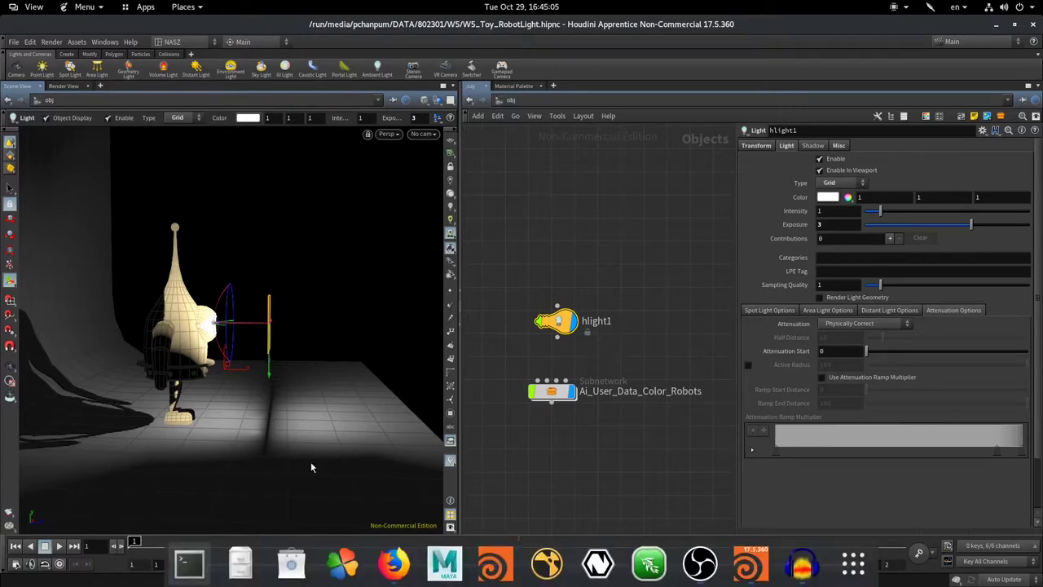
Search Google Images in Firefox for 'studio light' and preview the MOUNTDOG softbox kit photo
click(409, 569)
drag(258, 99, 3, 100)
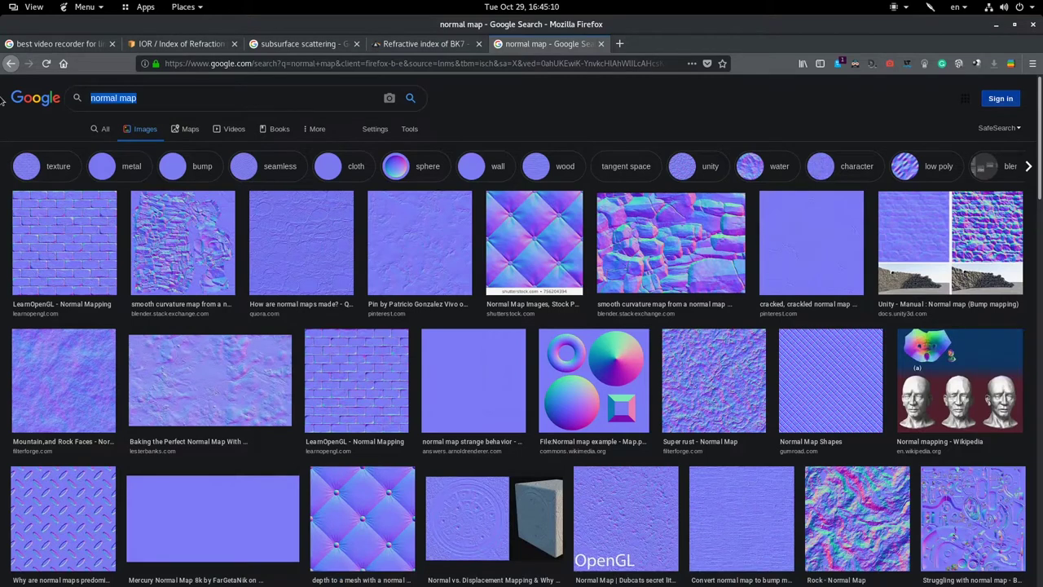
text(studio light)
key(Return)
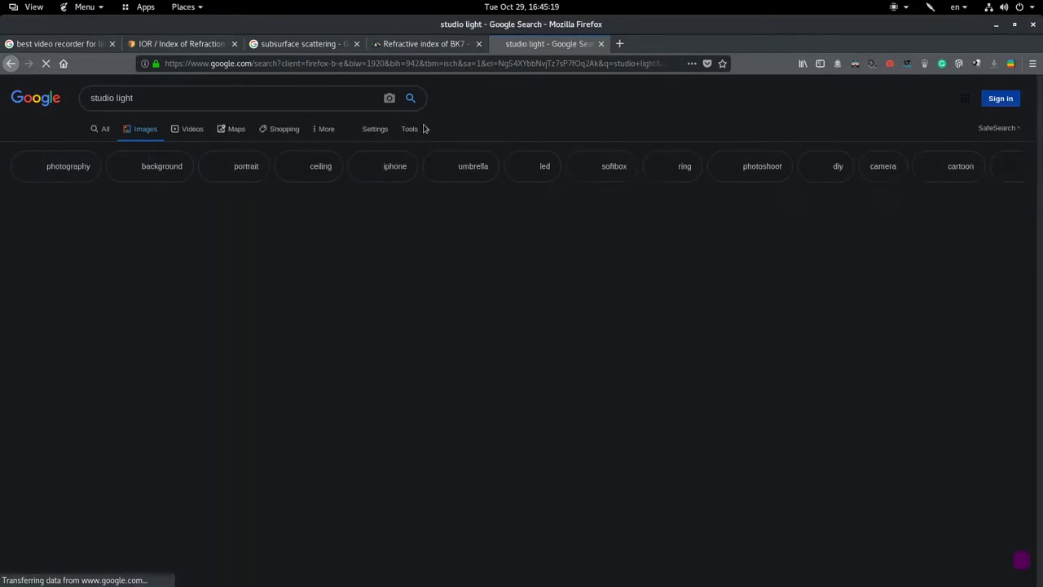
mouse_move(328, 239)
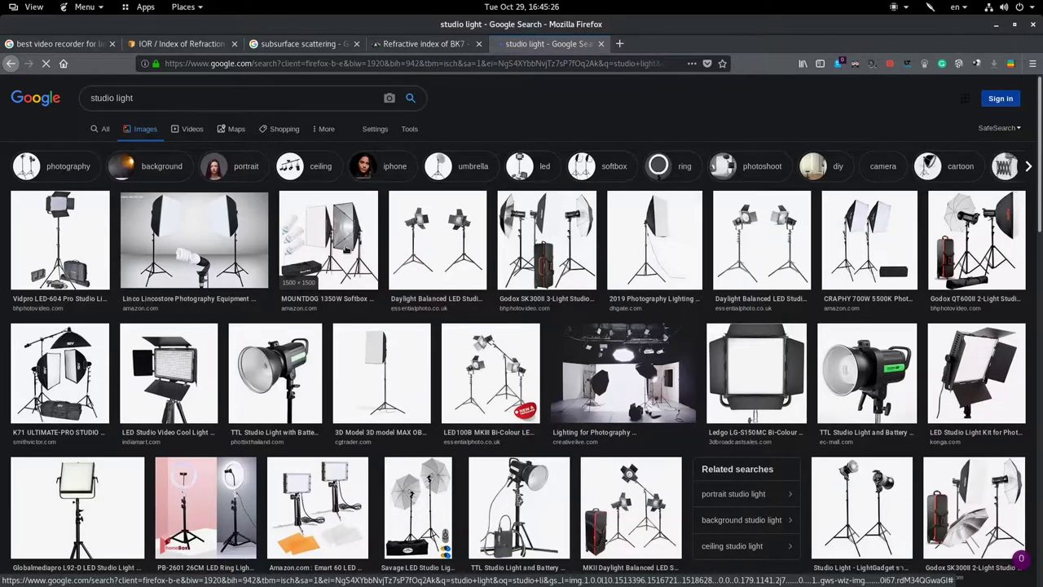
click(328, 240)
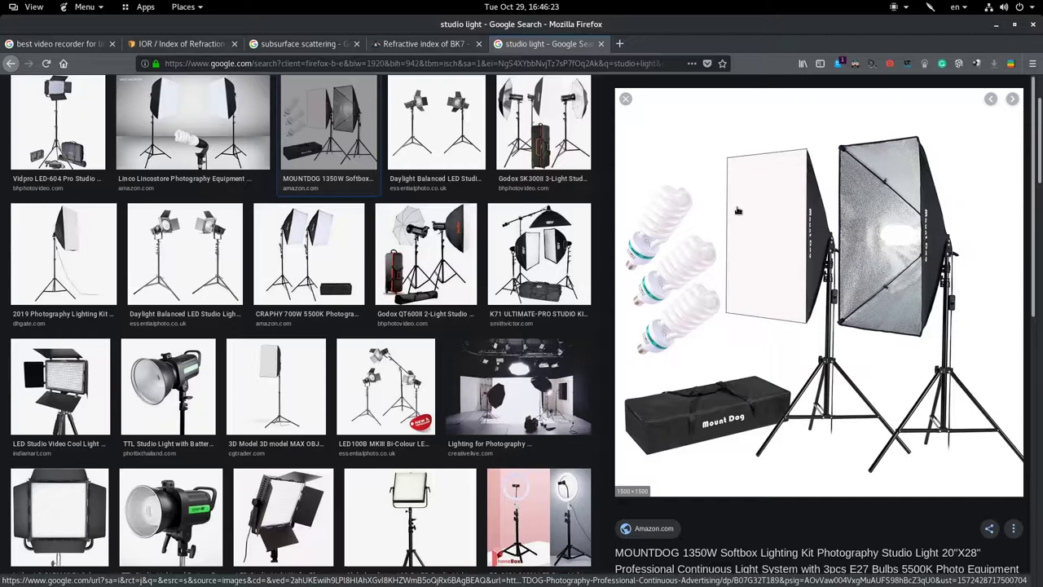
Preview the Lighting for Photography image, then the Continuous or Strobe Lighting? photo
click(534, 394)
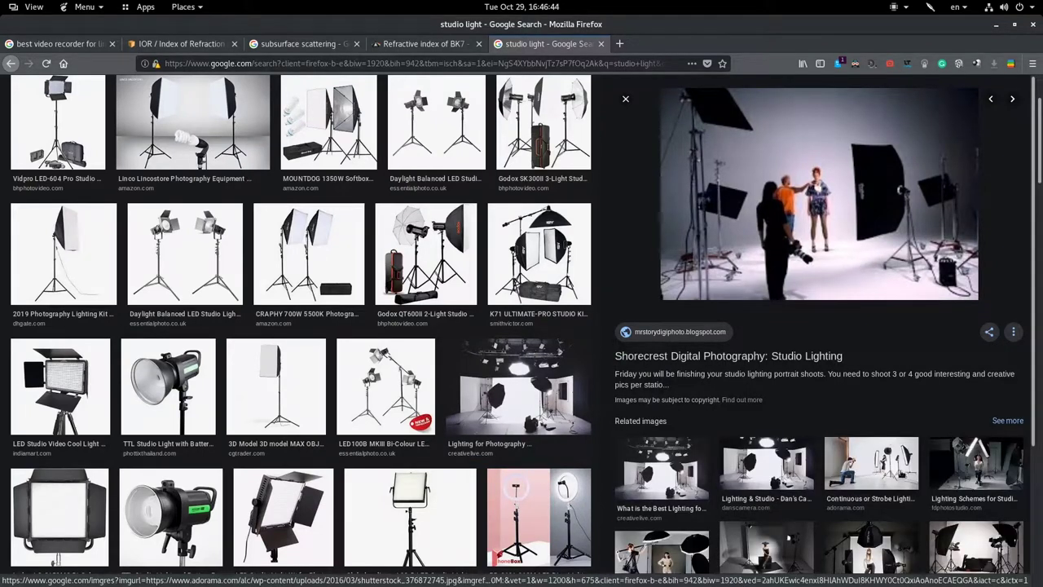
click(871, 465)
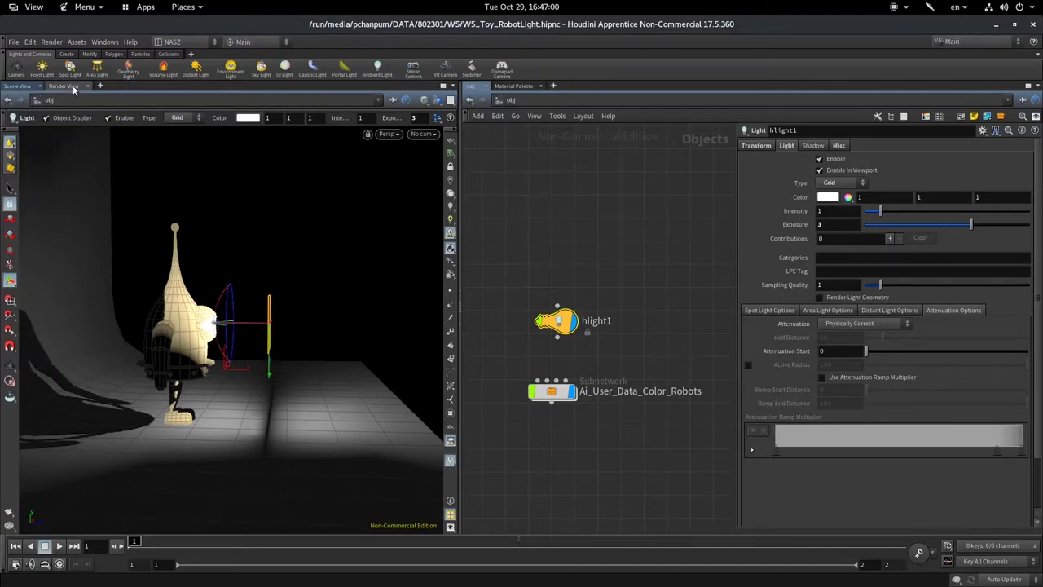
Check the robot's IPR render, then nudge grid light hlight1 slightly right in the scene
click(69, 86)
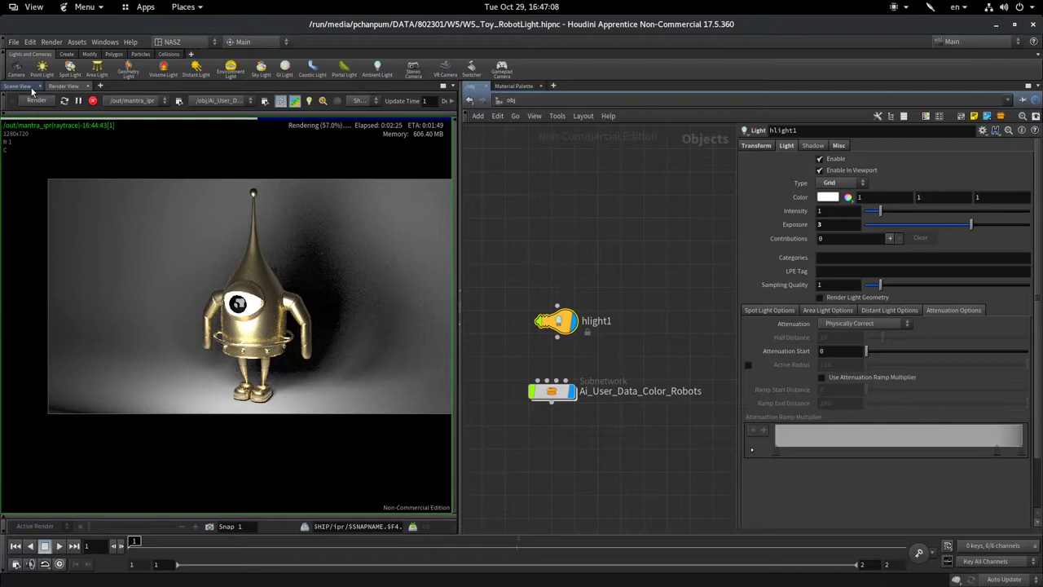
click(29, 87)
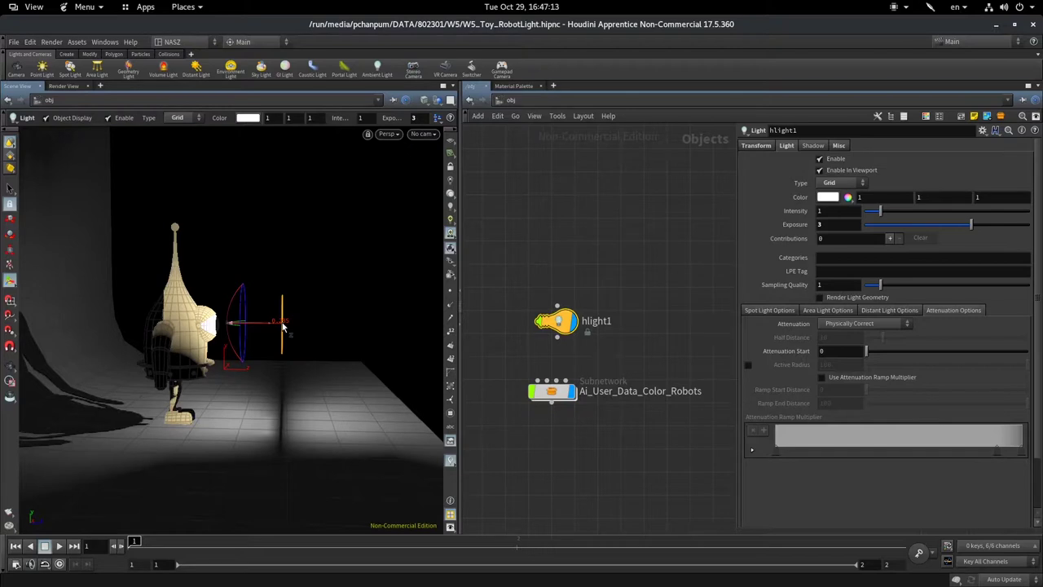
drag(283, 326, 296, 326)
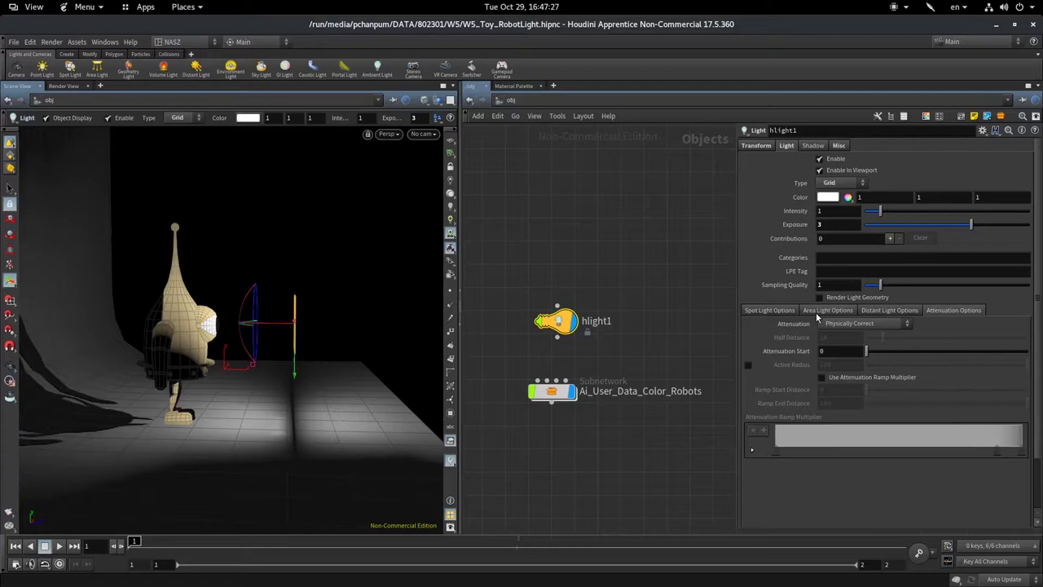
Show hlight1's Area Light Options, orbit around the robot, then switch to the Firefox image results
click(824, 311)
drag(351, 220, 399, 212)
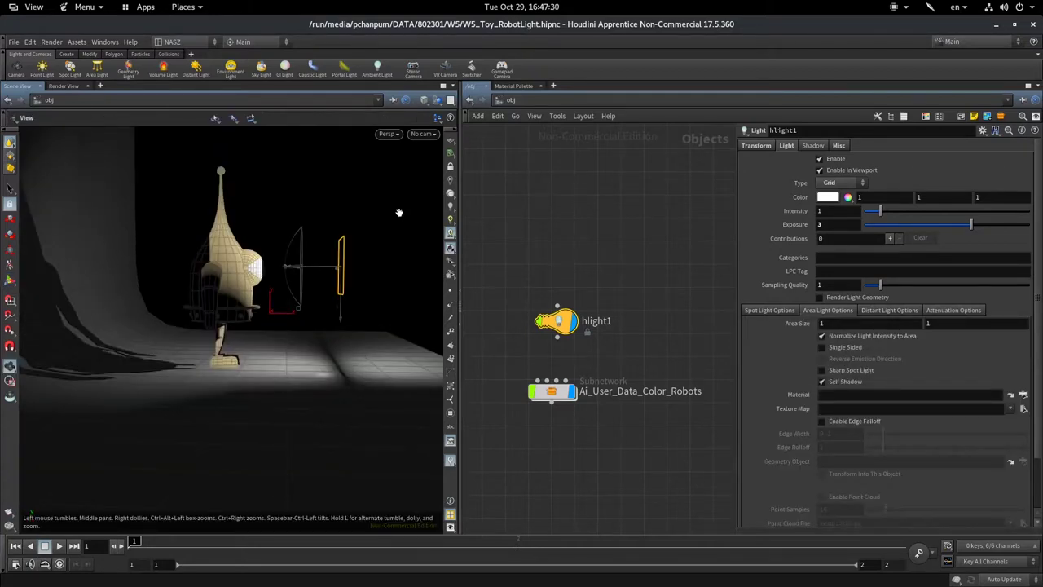
drag(399, 212, 350, 214)
key(Return)
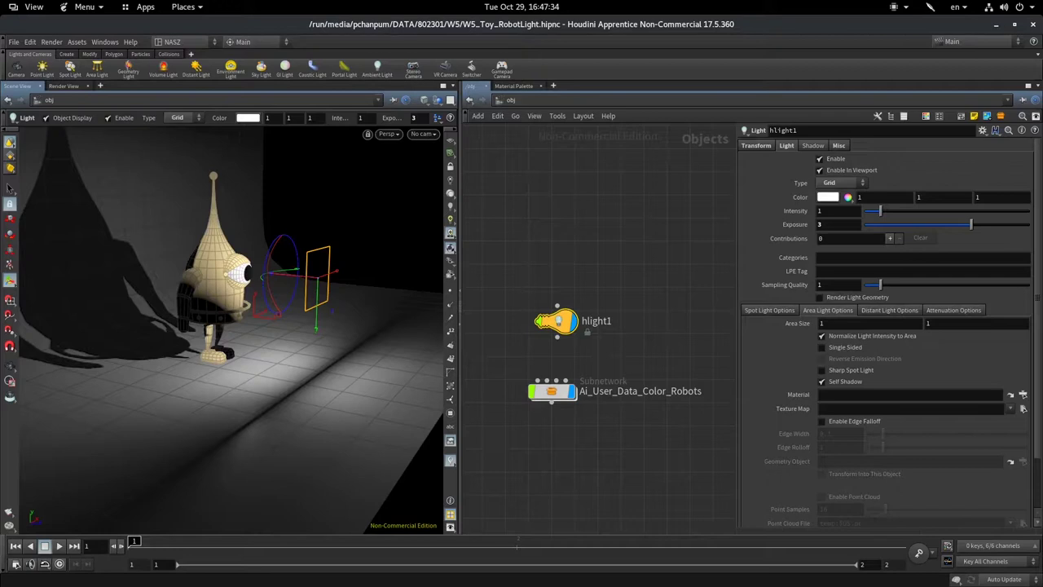
key(alt+Tab)
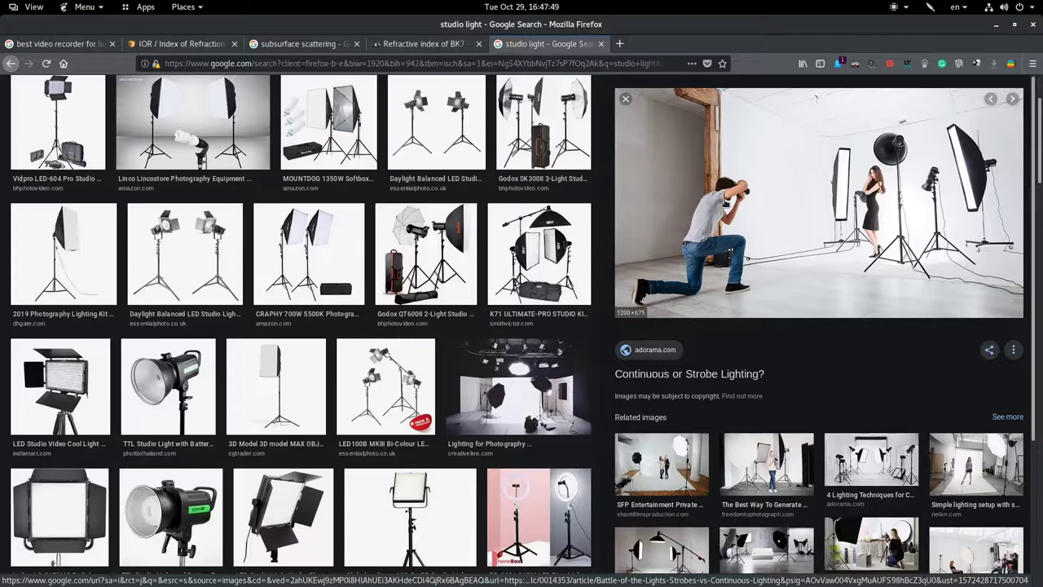
Scroll through the studio light reference photos, then return to the Houdini robot scene
scroll(419, 408, down, 5)
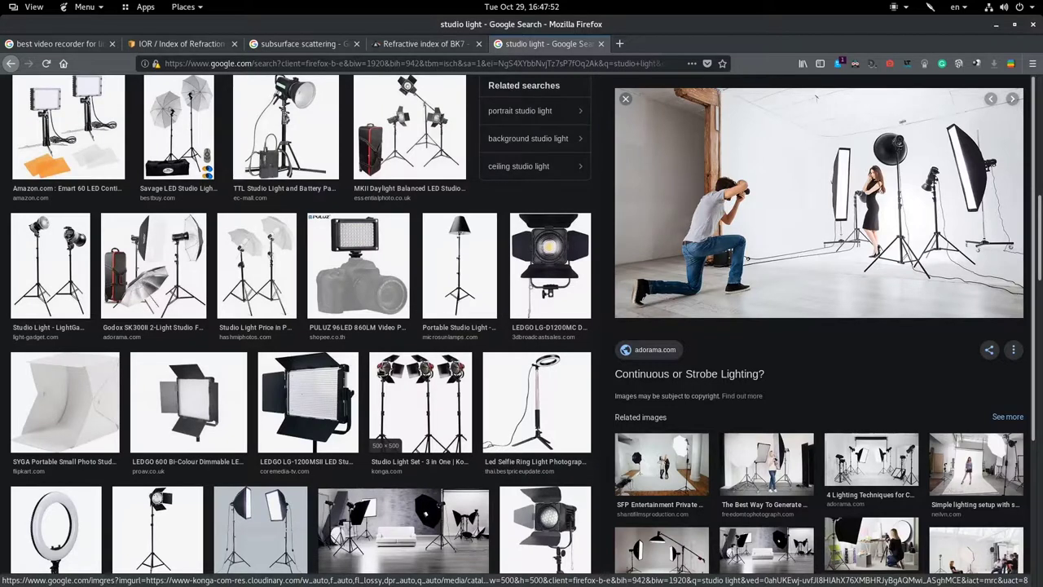
scroll(161, 228, up, 4)
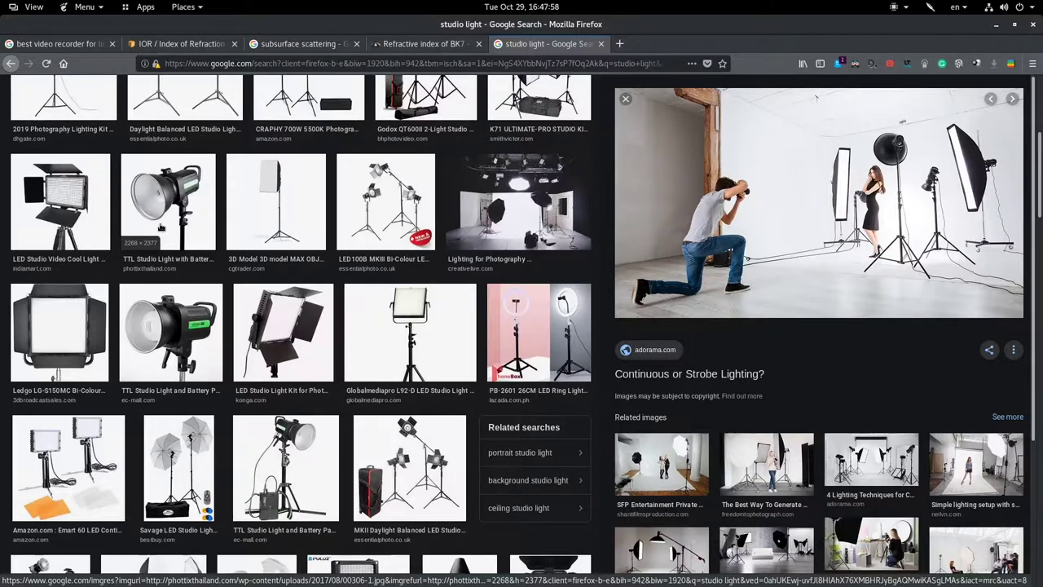
scroll(161, 229, up, 4)
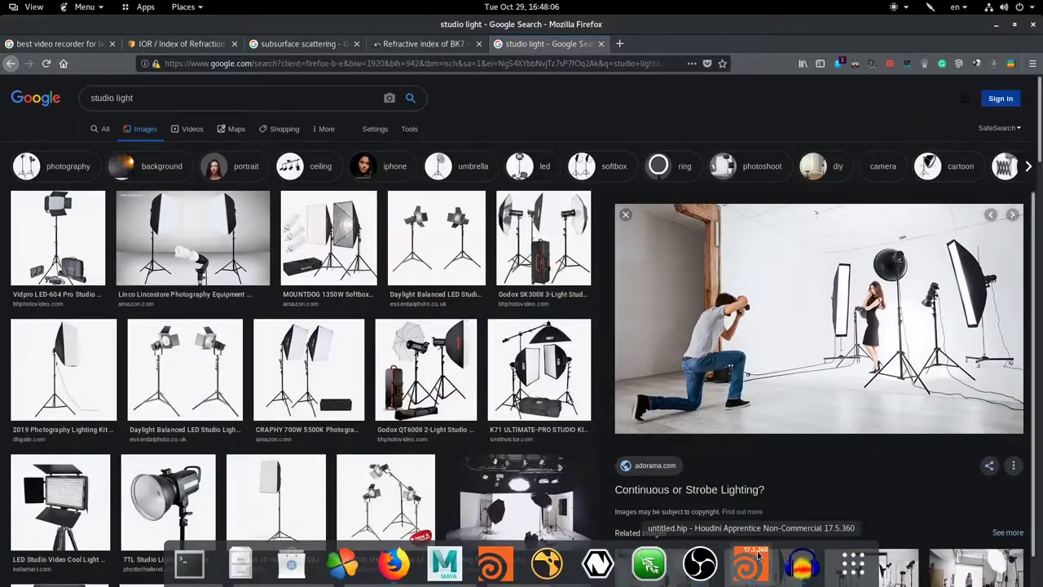
click(751, 562)
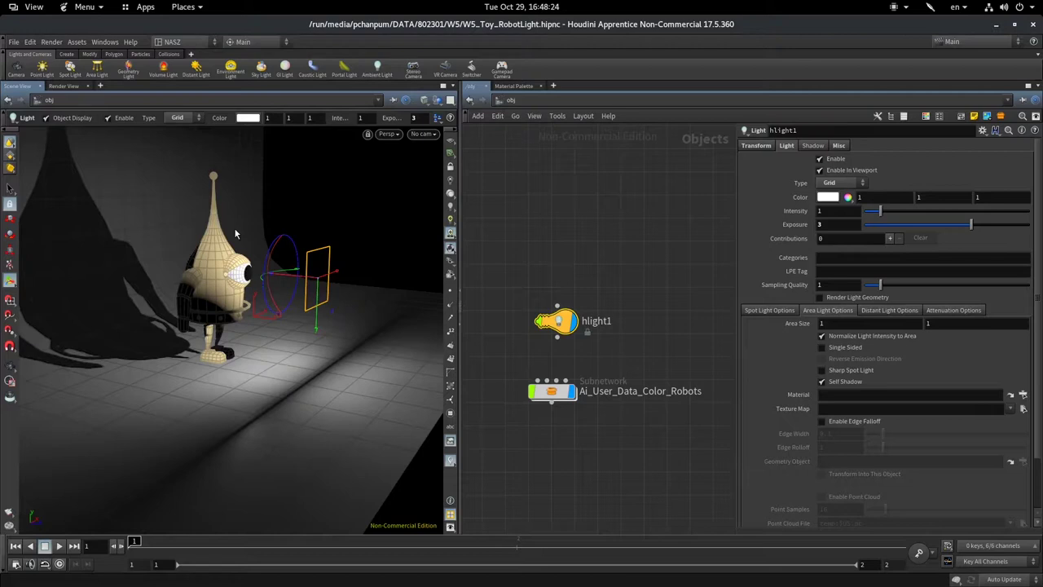
Raise hlight1's area size to 6, then lift it and tilt it about 17 degrees
middle_drag(799, 323, 829, 298)
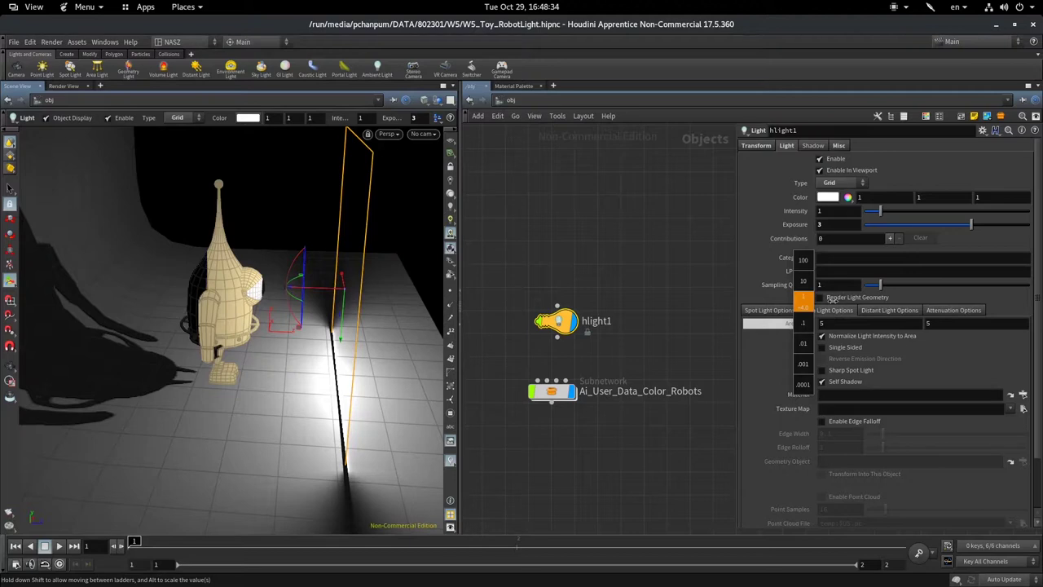
middle_drag(830, 298, 840, 299)
alt+drag(269, 309, 207, 304)
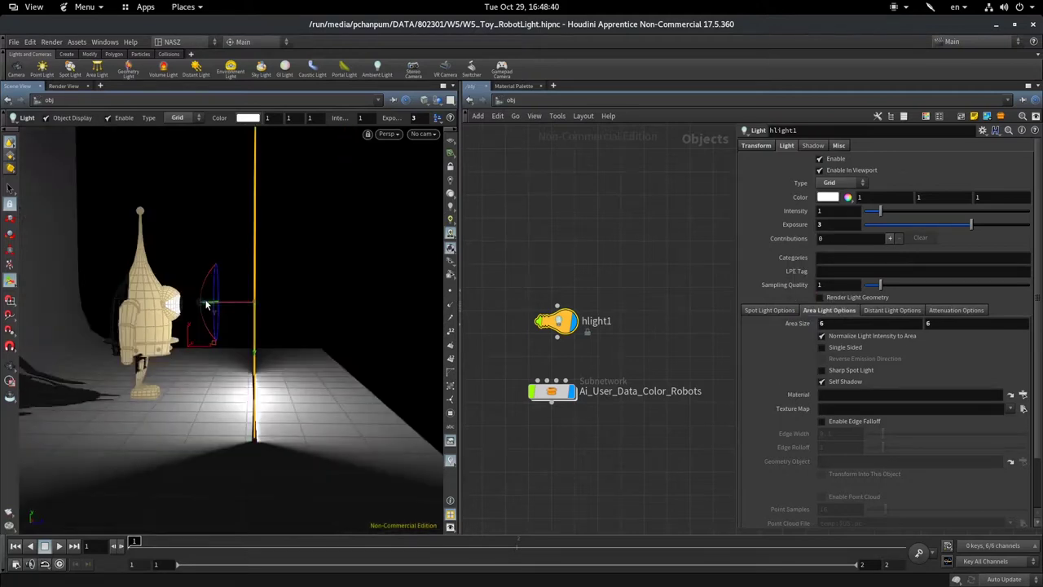
drag(207, 305, 311, 231)
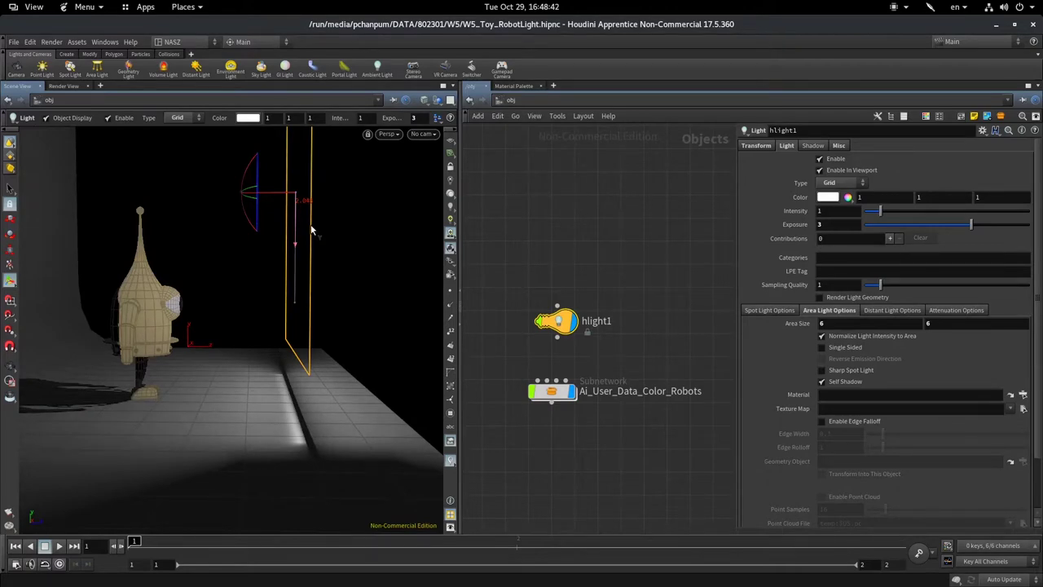
key(r)
drag(262, 165, 251, 176)
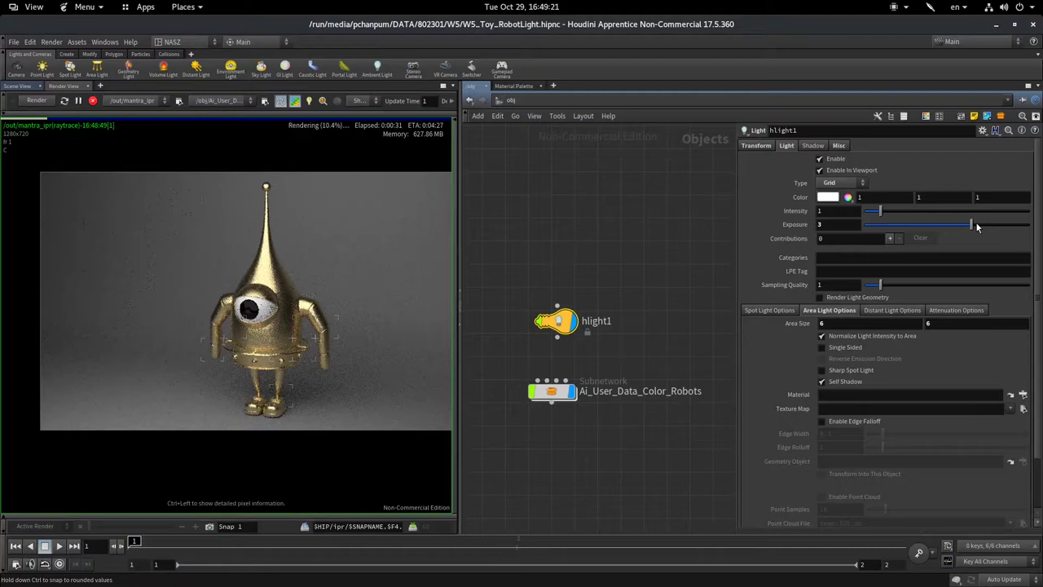
Try hlight1's exposure at 4.46 and 3.2, then settle it at 3.8
drag(978, 227, 984, 231)
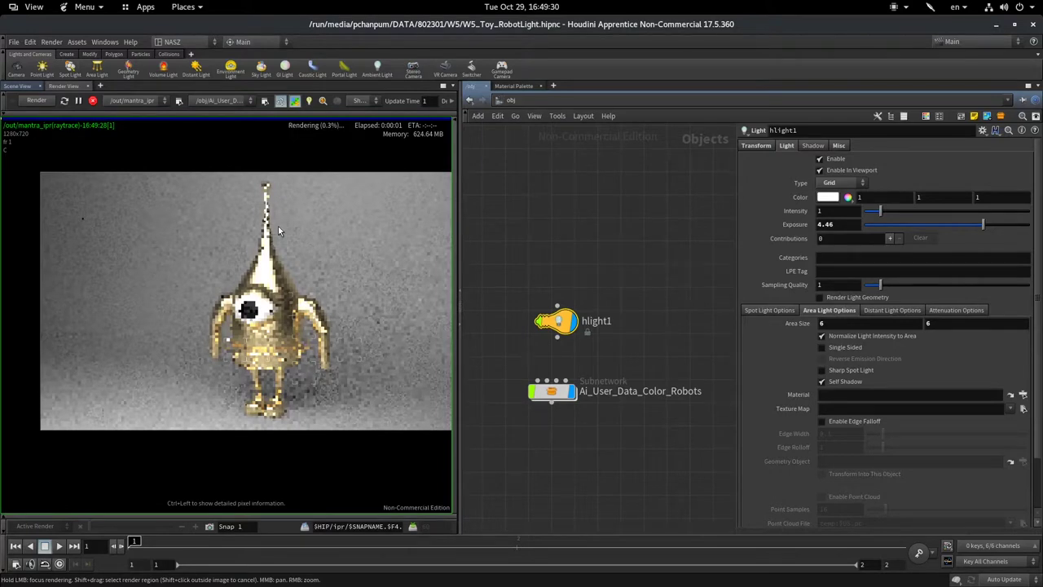
drag(984, 225, 976, 229)
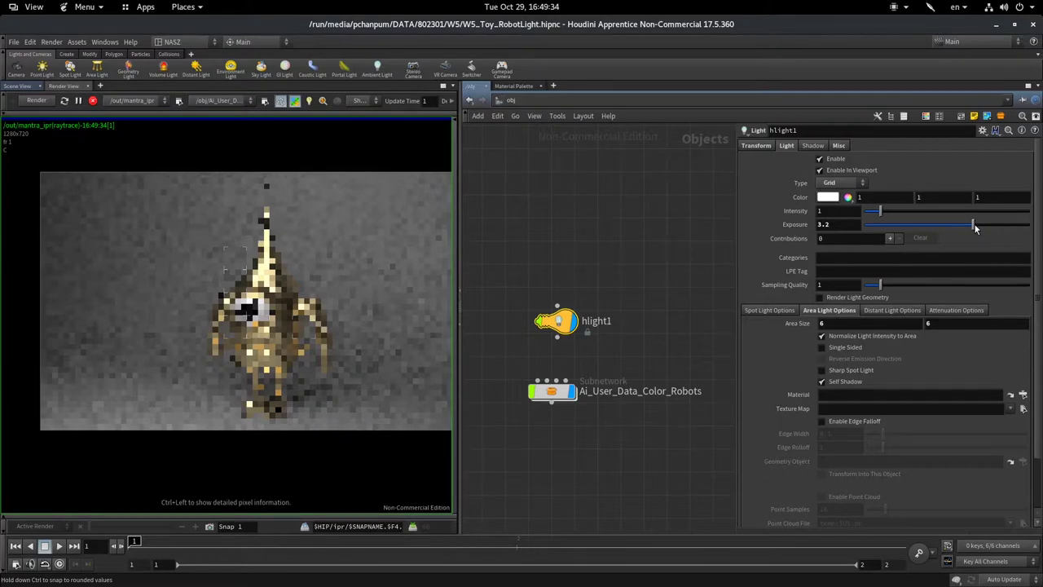
drag(976, 228, 980, 232)
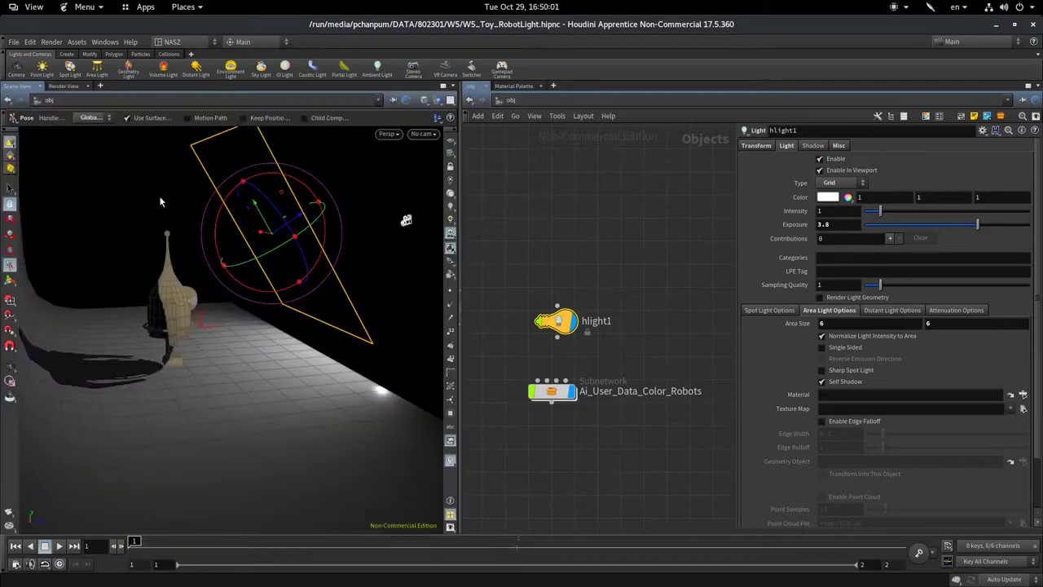
Rotate the area light to re-aim its floor patch toward the robot
key(Escape)
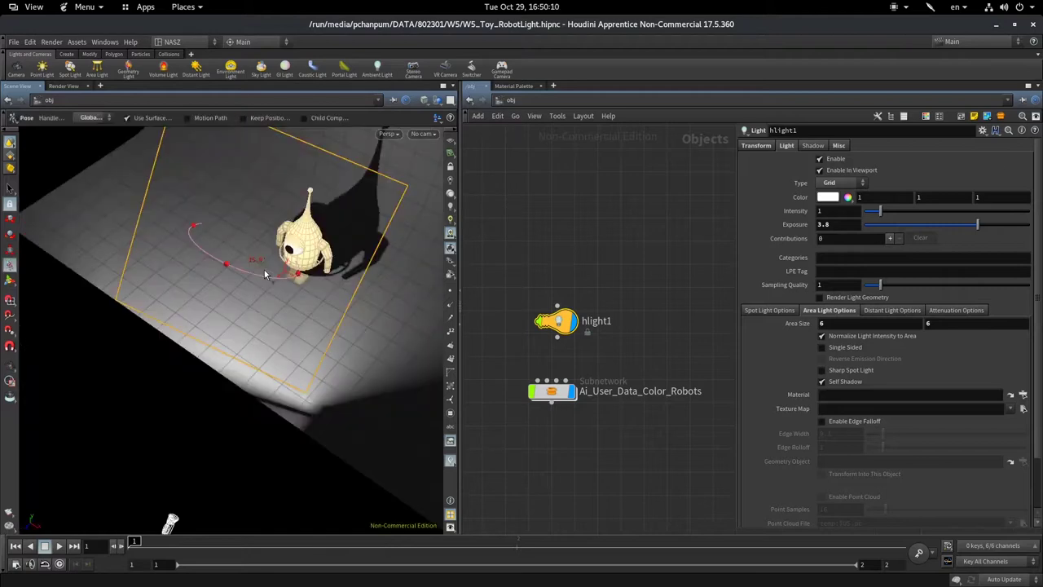
drag(265, 275, 246, 279)
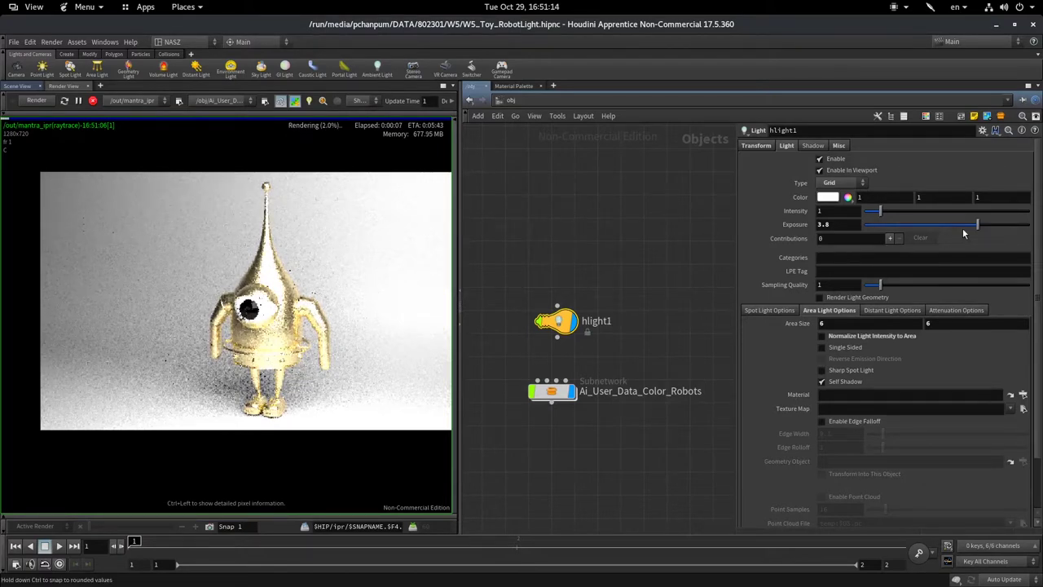
Drop the light's exposure sharply, then bring it back up to 1.68
drag(964, 233, 944, 233)
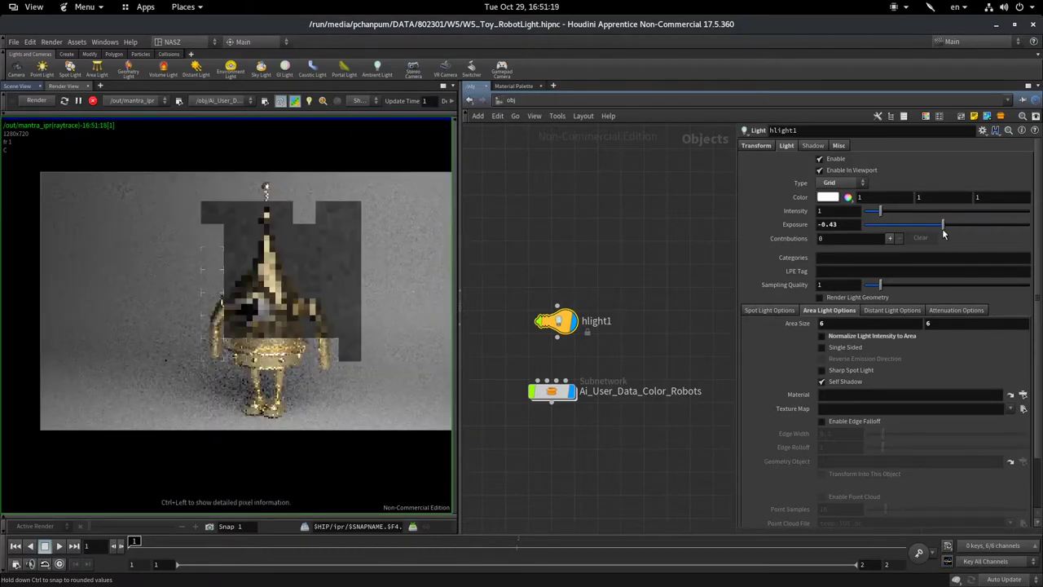
mouse_move(944, 234)
mouse_down()
mouse_move(970, 231)
mouse_move(960, 231)
mouse_up()
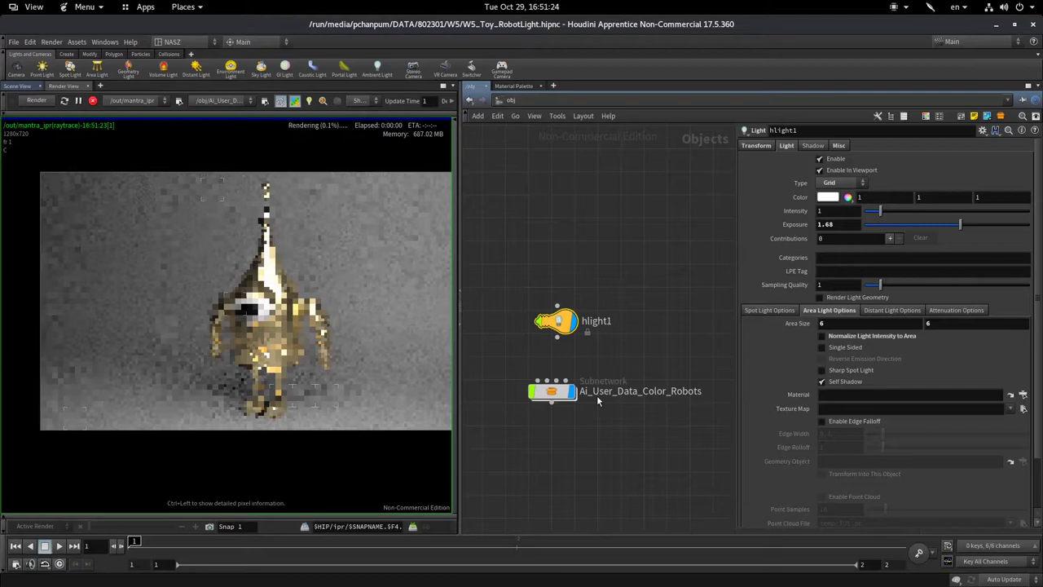
Orbit the scene and check the IPR render to judge hlight1's placement beside the robot
click(18, 86)
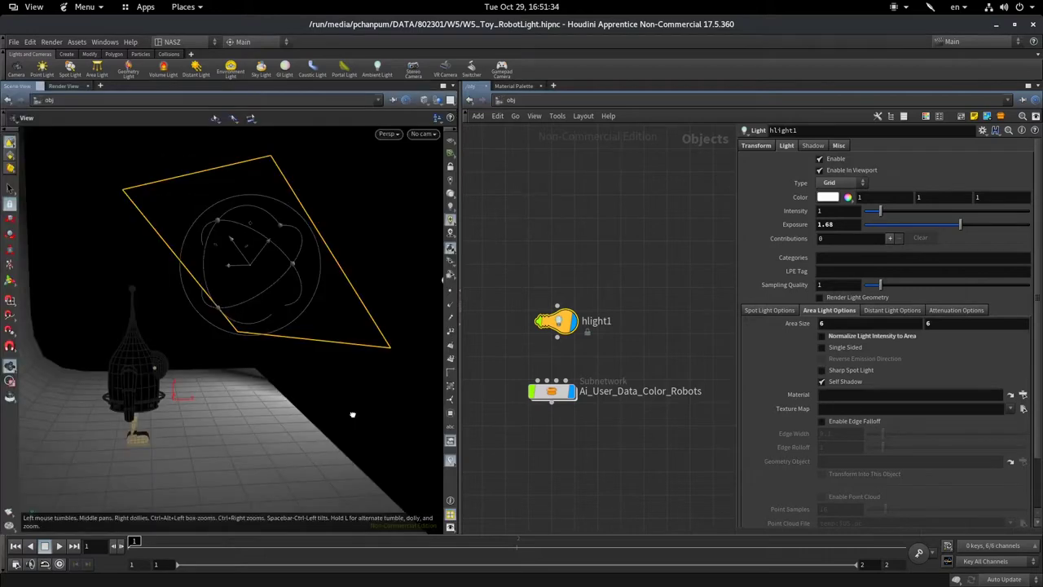
drag(350, 414, 253, 322)
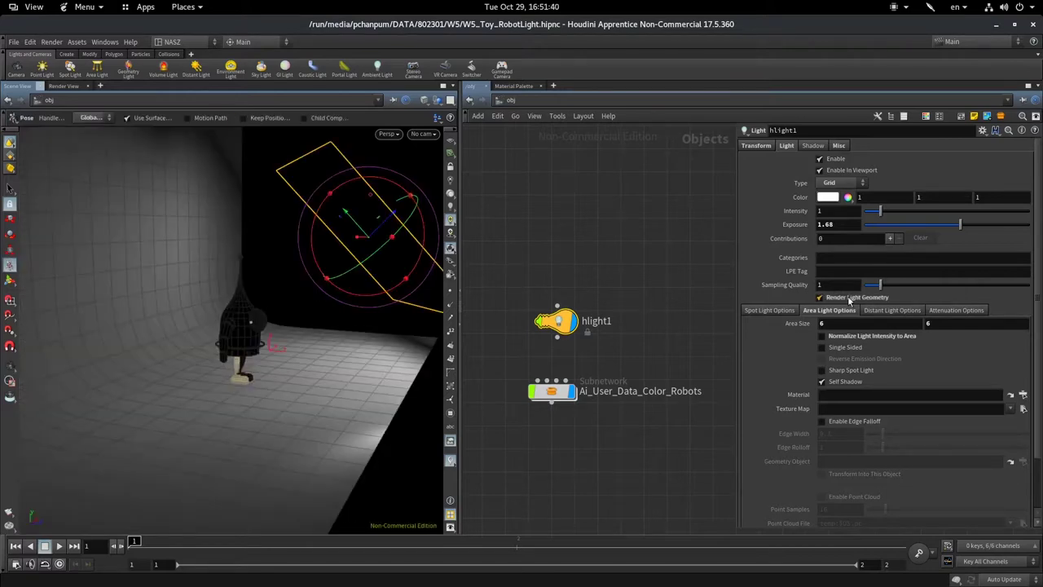
click(63, 86)
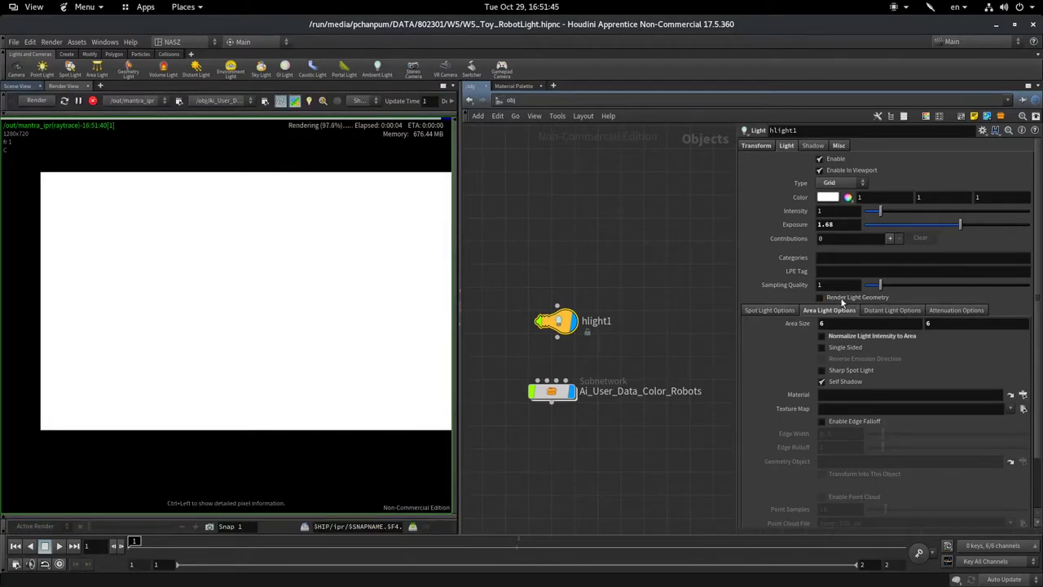
click(18, 86)
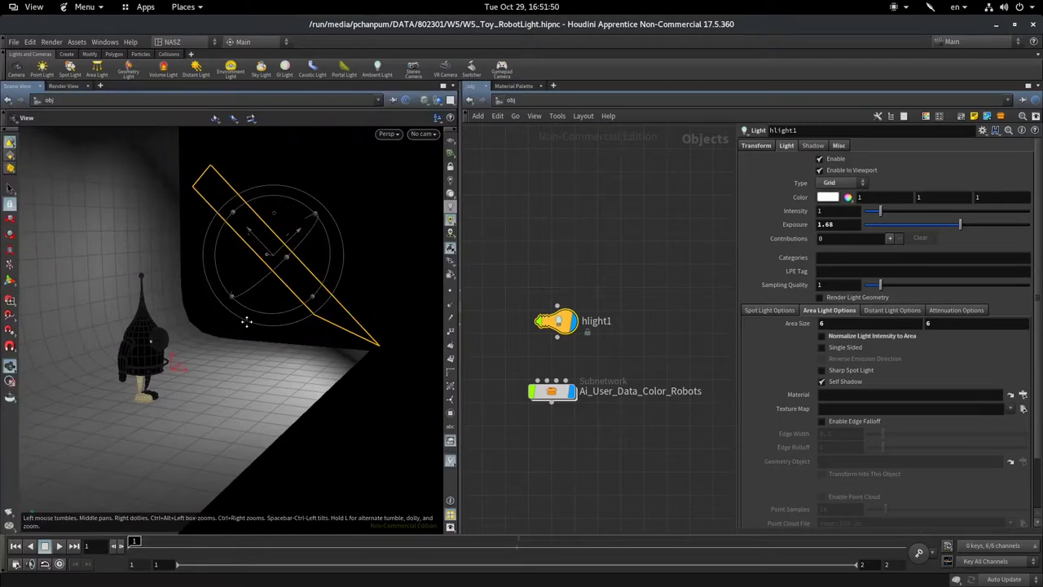
drag(246, 321, 367, 456)
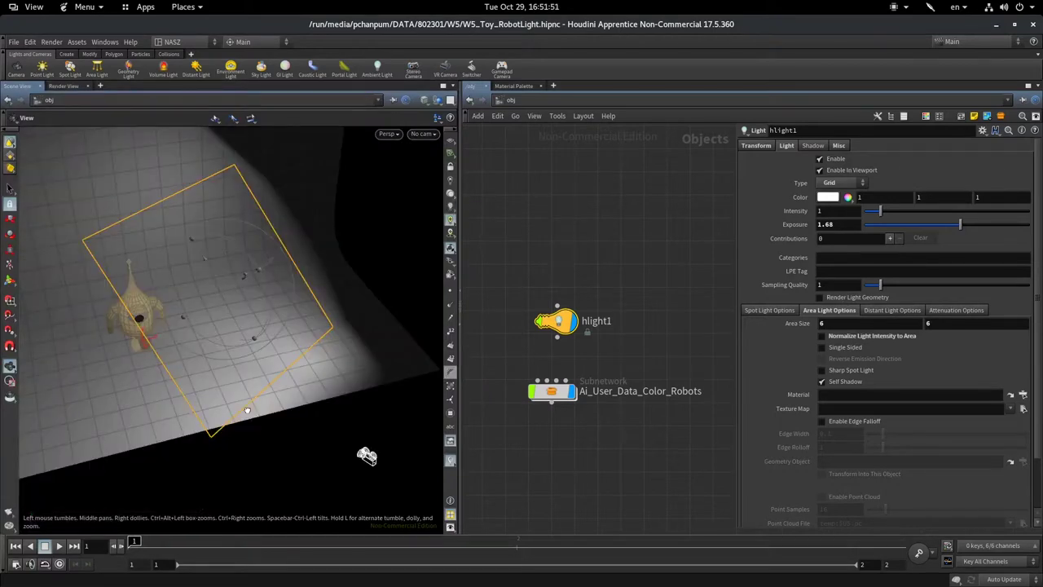
drag(366, 457, 184, 351)
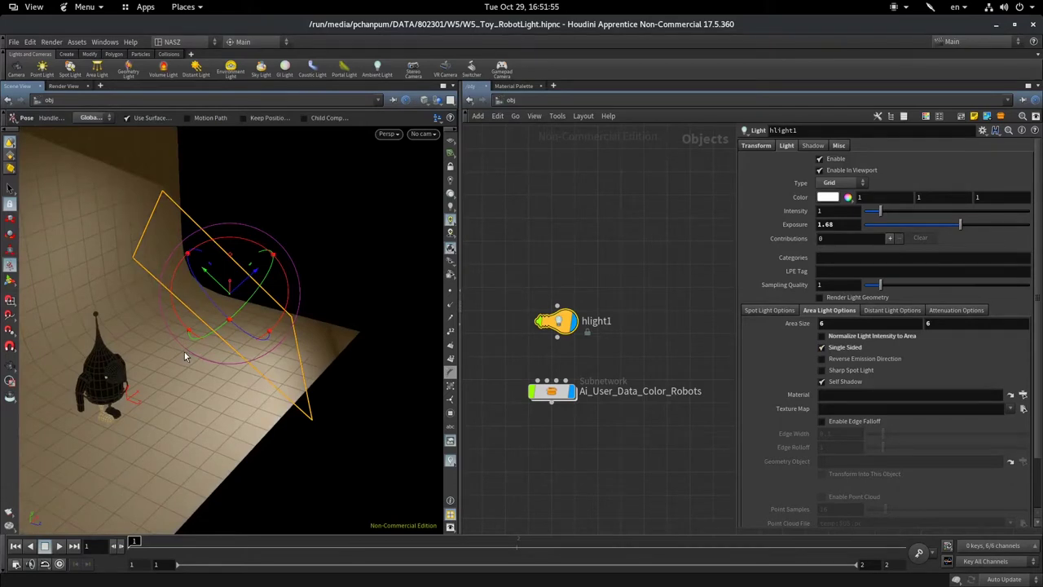
Try moving hlight1 over the floor and toggling Single Sided, then undo both changes
mouse_move(185, 351)
mouse_down()
mouse_move(187, 319)
mouse_move(340, 463)
mouse_up()
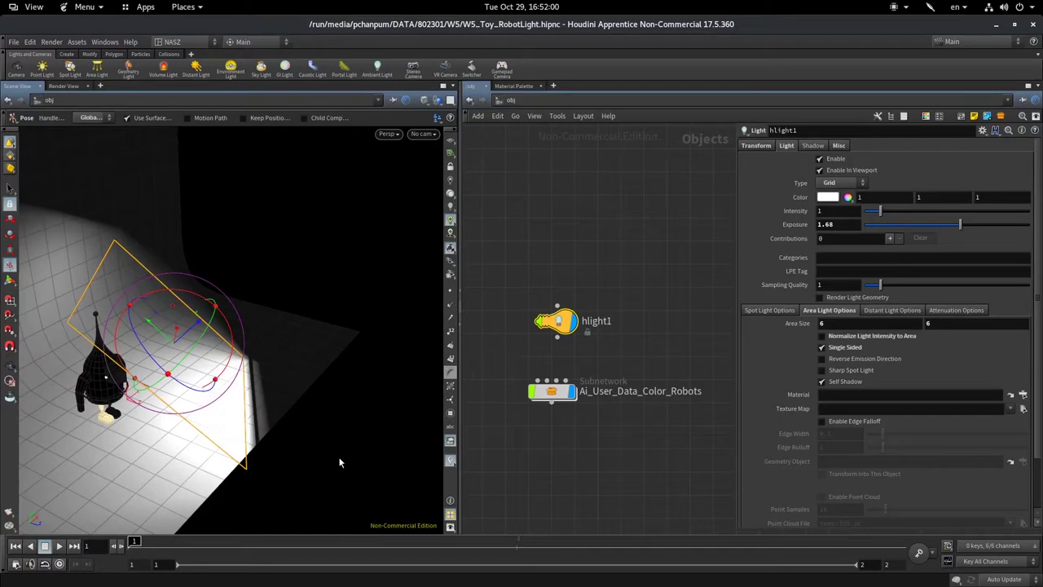
click(339, 457)
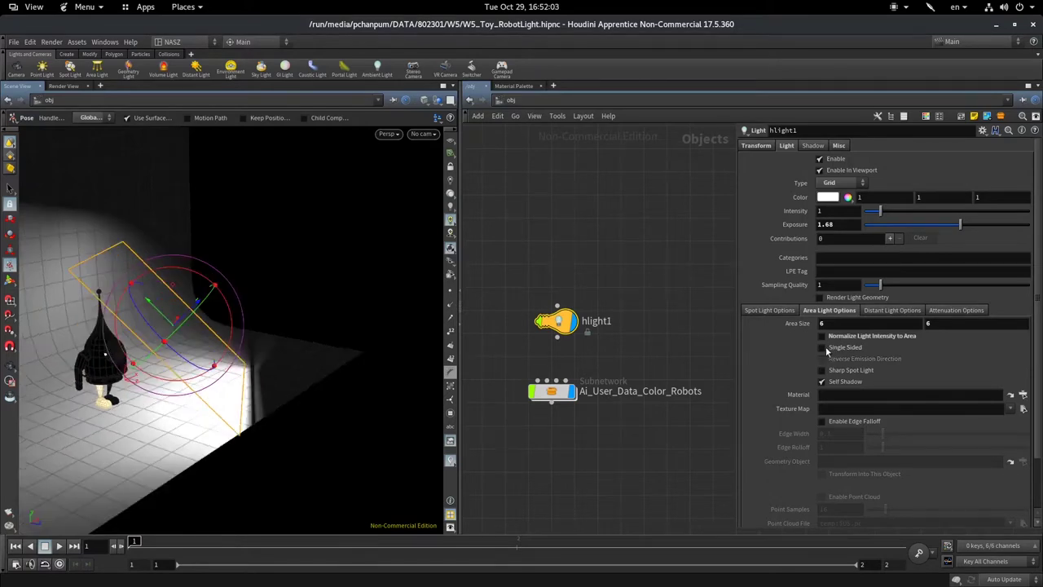
click(821, 347)
click(822, 347)
key(Escape)
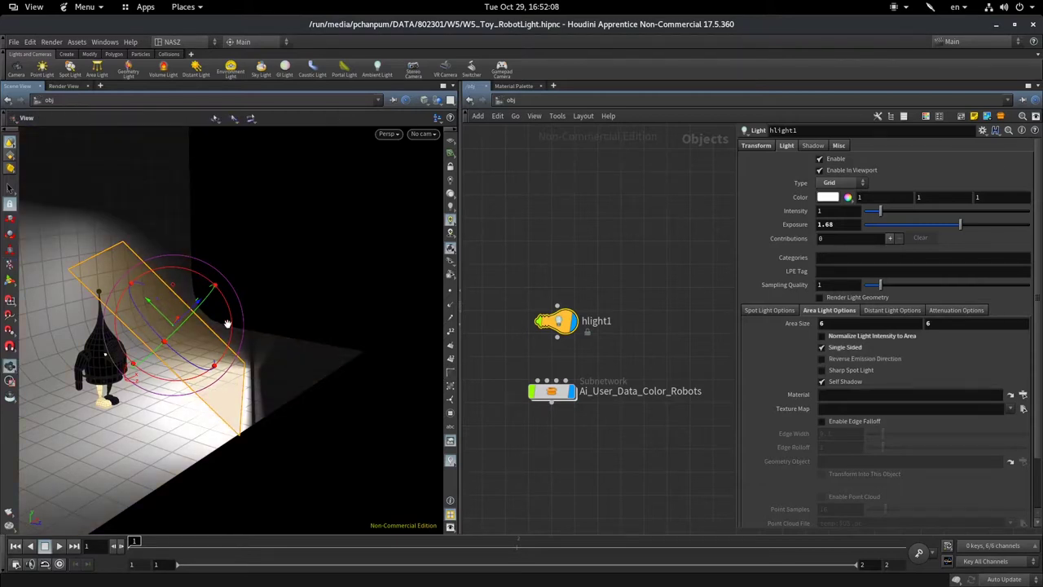
drag(228, 323, 366, 329)
key(ctrl+z)
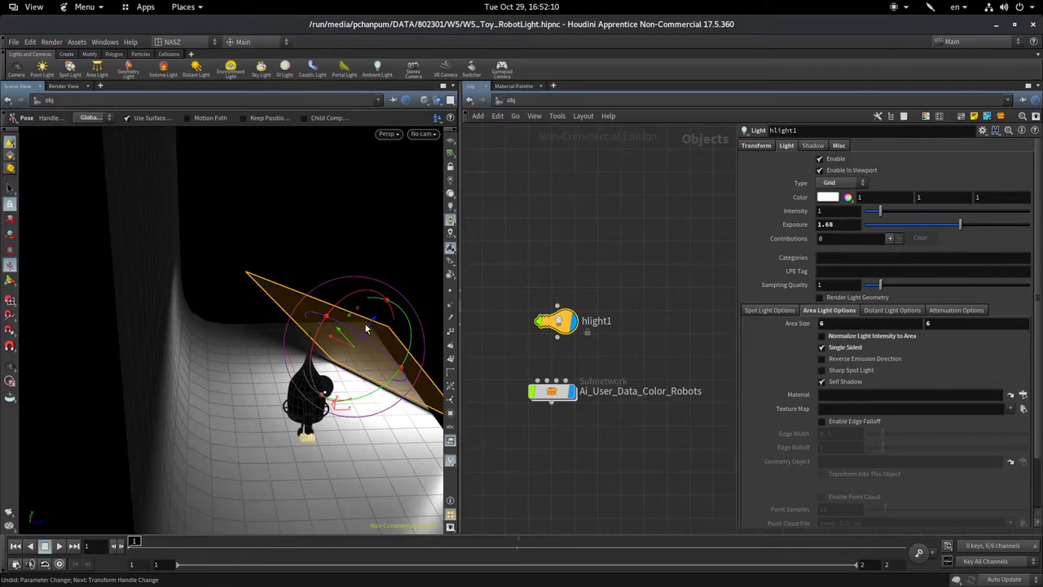
key(ctrl+z)
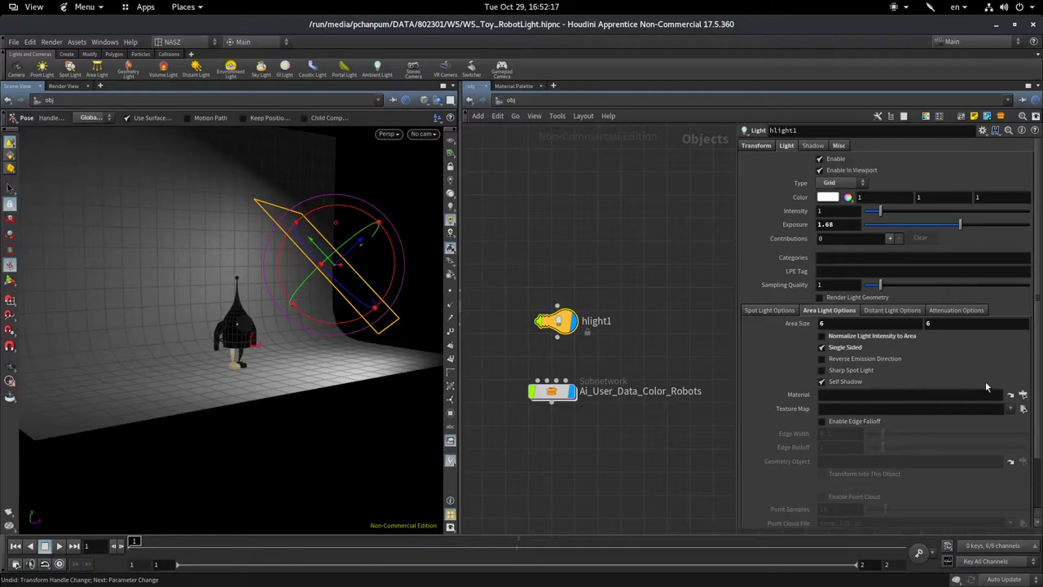
click(822, 358)
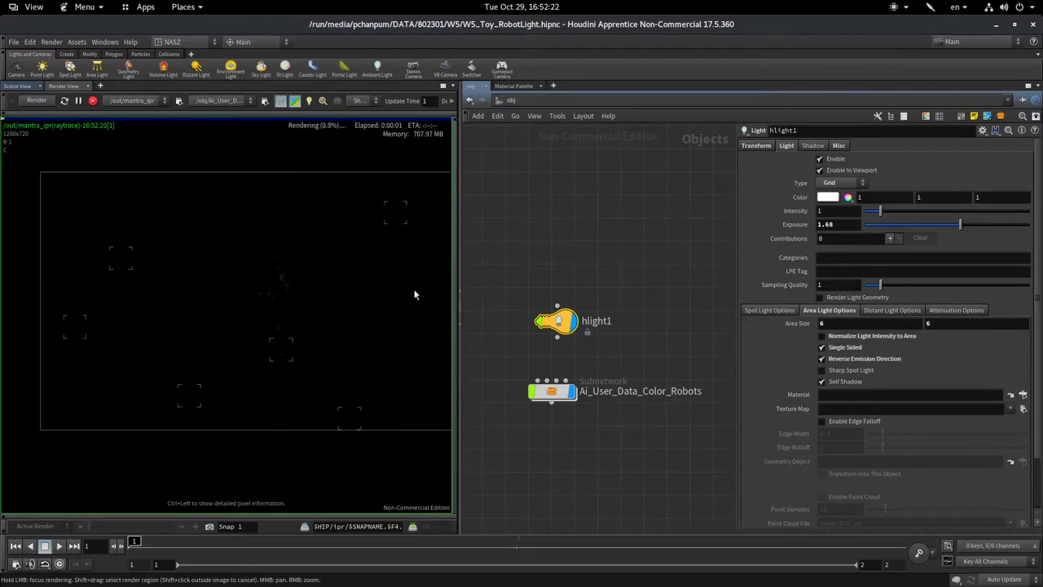
click(822, 347)
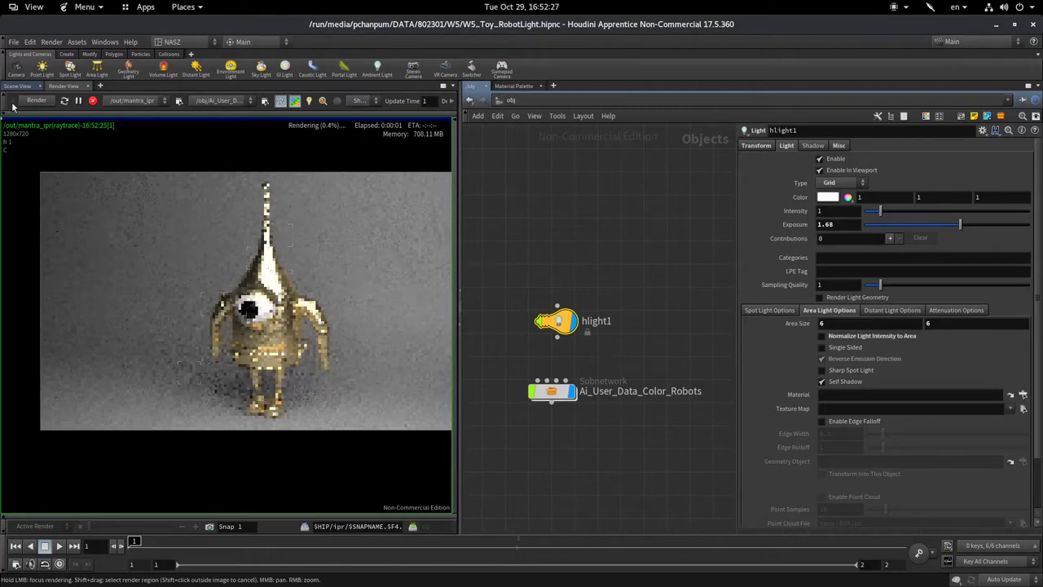
key(ctrl+z)
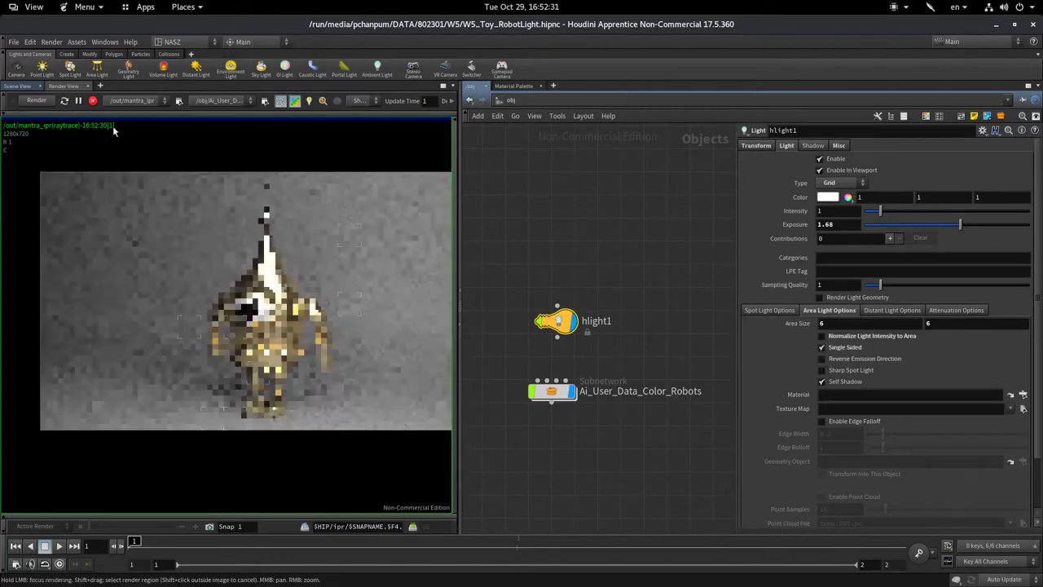
click(18, 86)
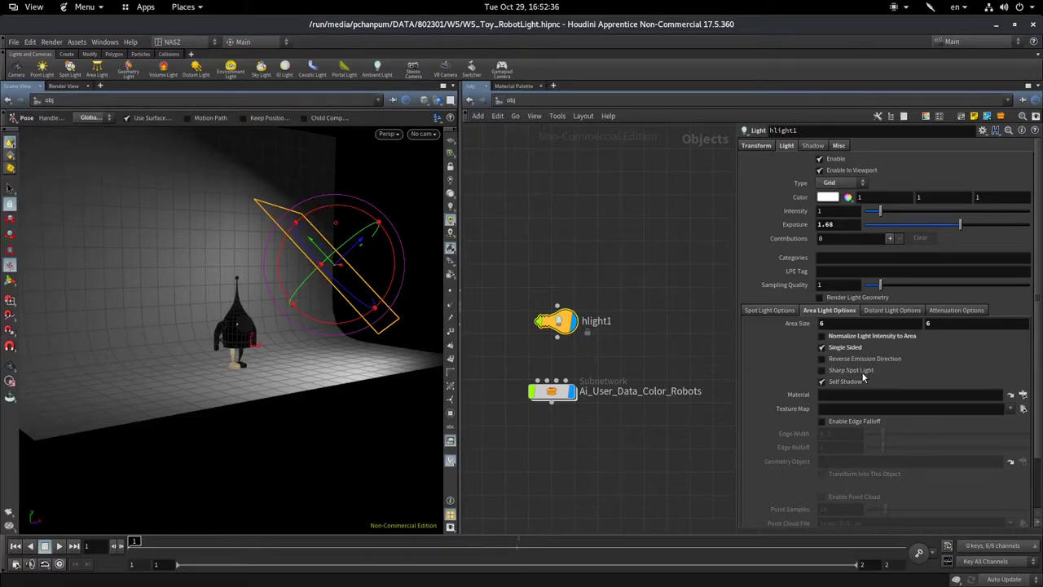
Tumble the view around hlight1 and the robot, then show its Spot Light Options
key(Escape)
drag(244, 326, 345, 371)
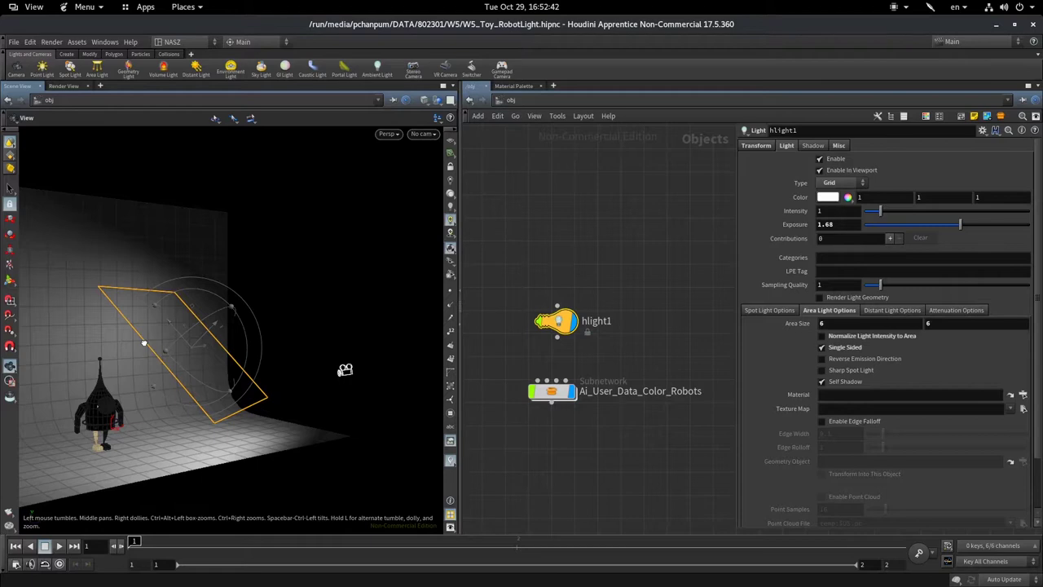
drag(345, 370, 164, 355)
key(Return)
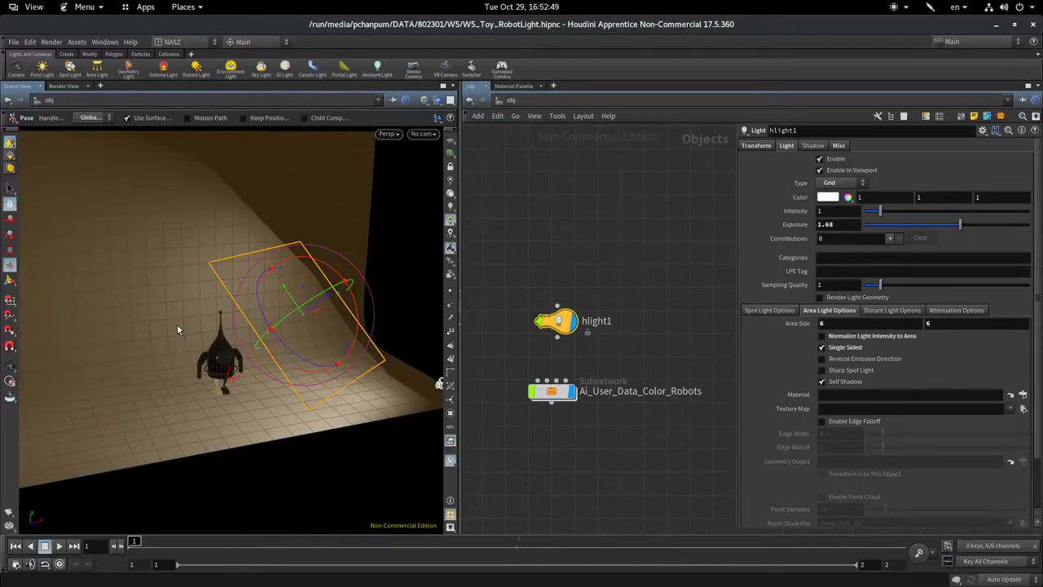
click(775, 310)
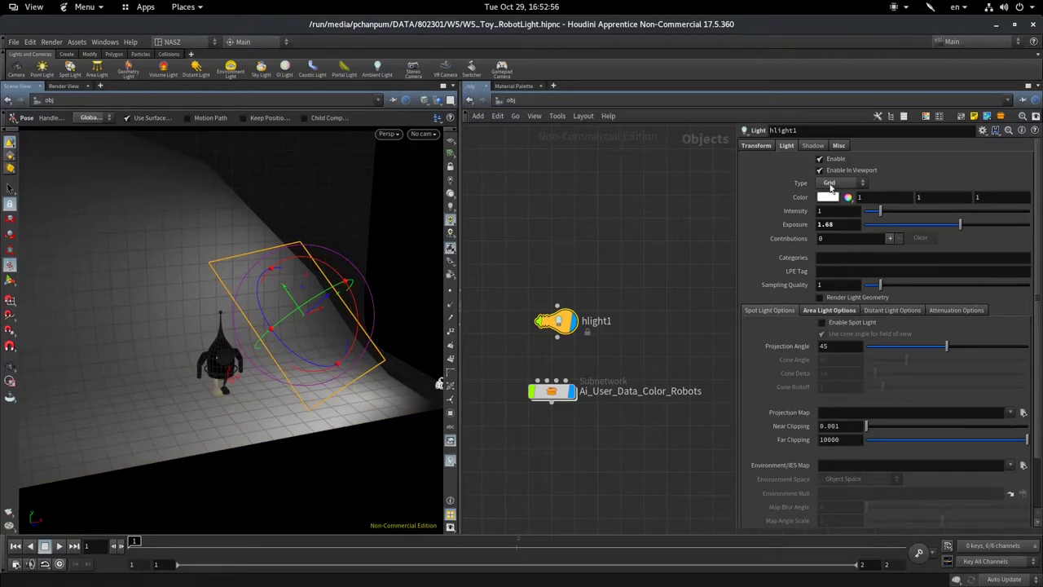
mouse_move(860, 325)
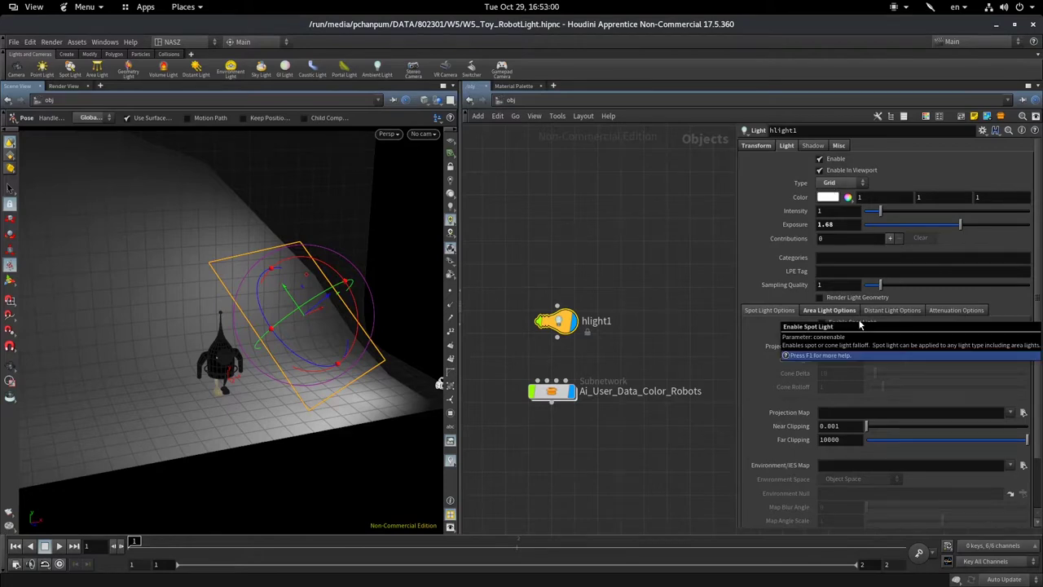
Enable Spot Light on hlight1 and orbit to inspect the spot pattern in the render
click(860, 322)
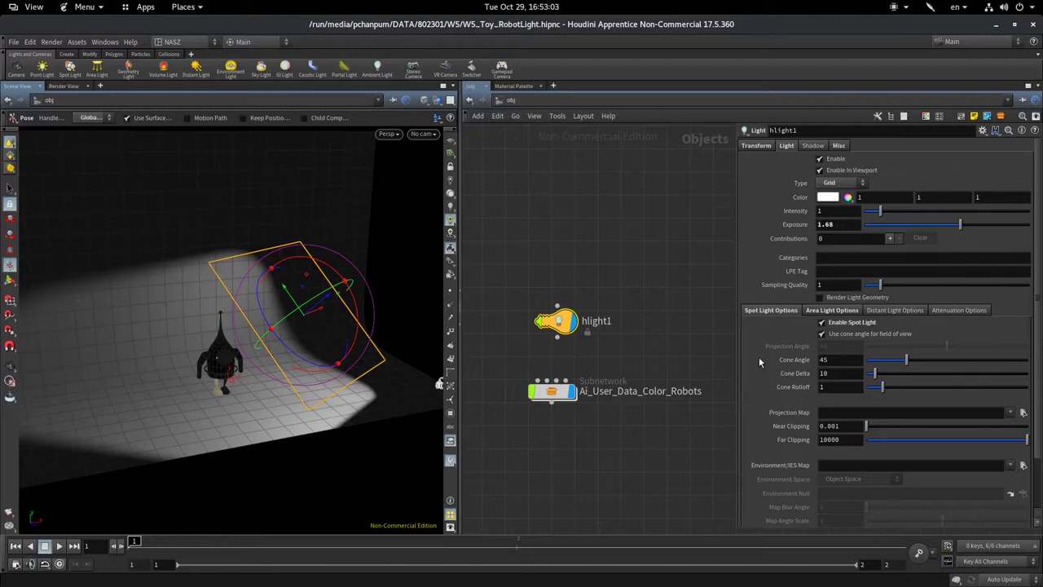
key(ctrl+z)
mouse_move(391, 407)
mouse_down()
mouse_move(185, 441)
mouse_move(104, 401)
mouse_up()
key(Return)
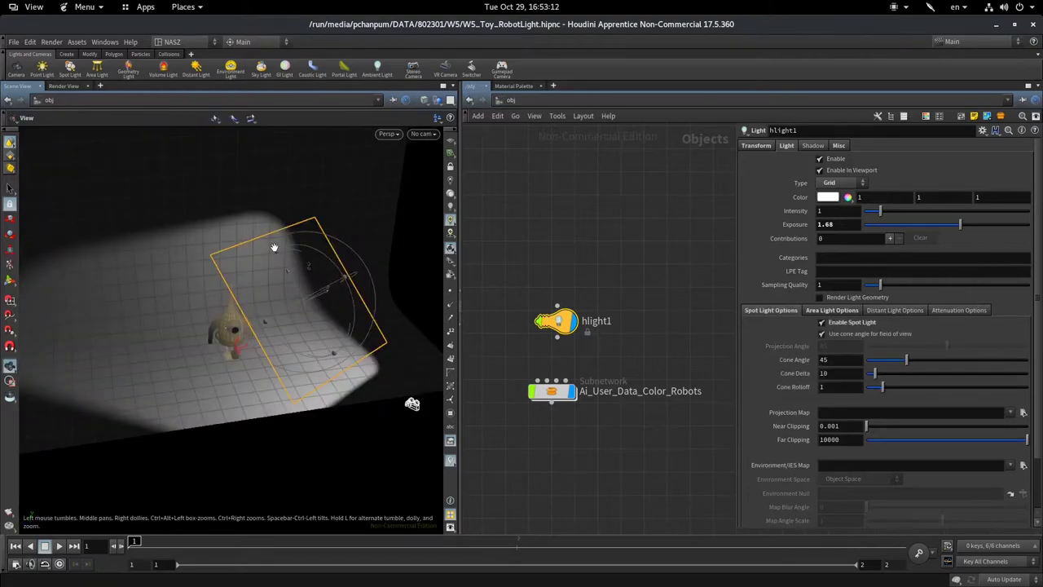
key(Return)
click(64, 86)
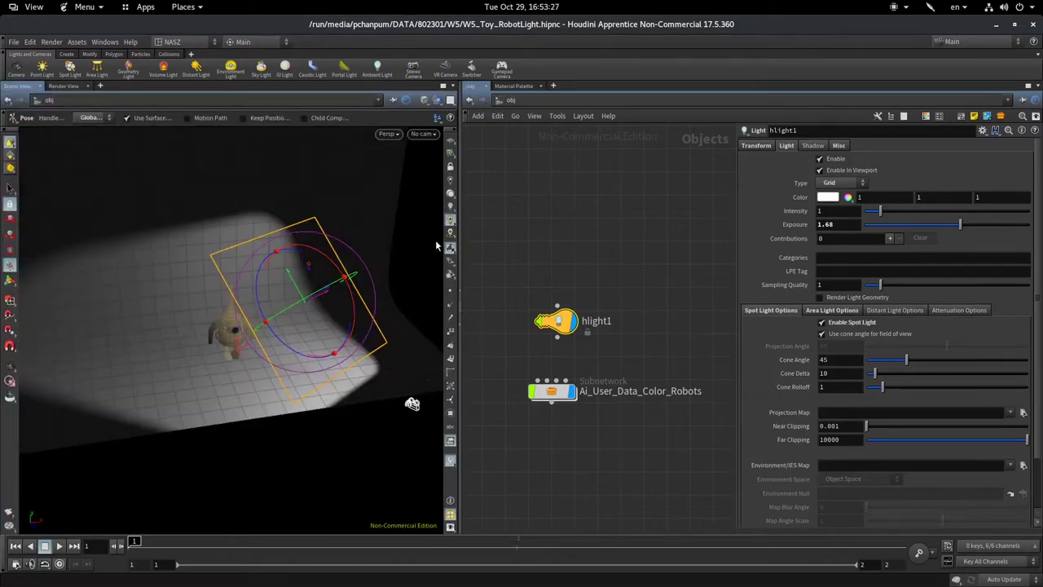
Set Cone Angle to 1.8 and Cone Delta to 20.7 for a tight, soft-edged beam
mouse_move(884, 368)
mouse_down()
mouse_move(869, 372)
mouse_move(980, 365)
mouse_move(858, 392)
mouse_up()
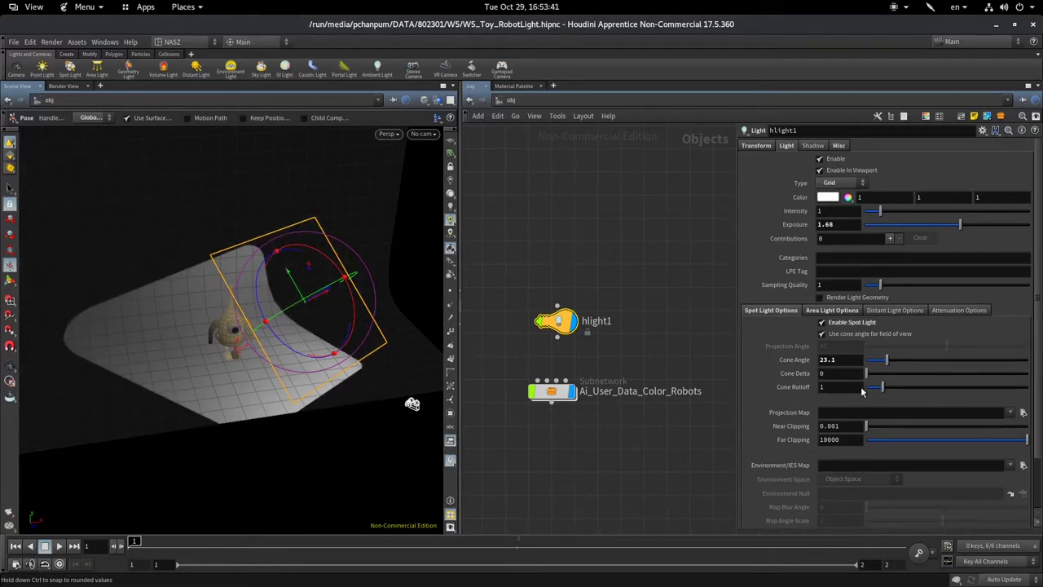
drag(868, 375, 908, 381)
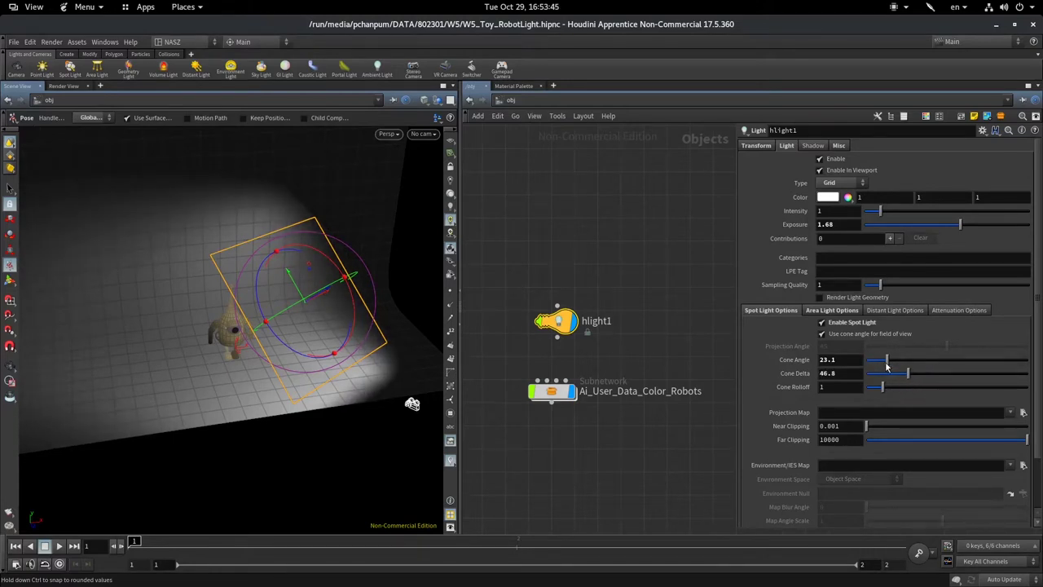
mouse_move(888, 367)
mouse_down()
mouse_move(864, 373)
mouse_move(887, 380)
mouse_up()
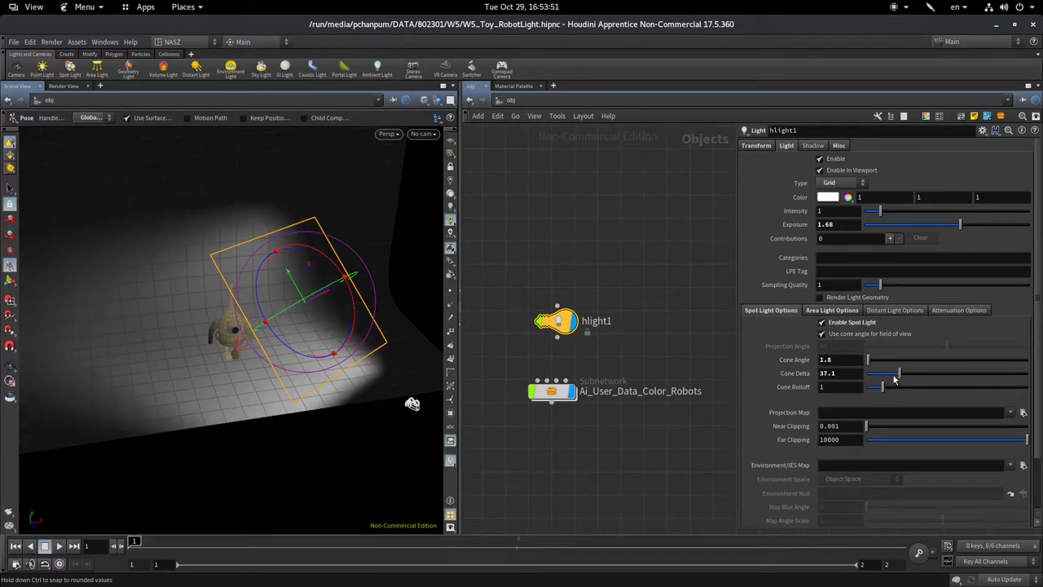
Watch the live render while raising Cone Rolloff, then return it to 0
click(62, 87)
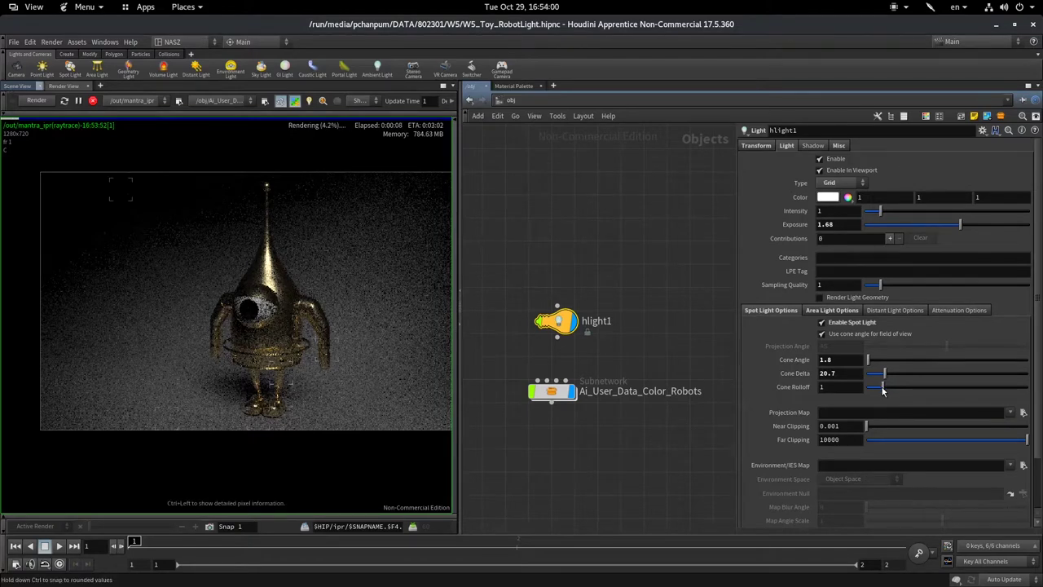
drag(883, 387, 918, 388)
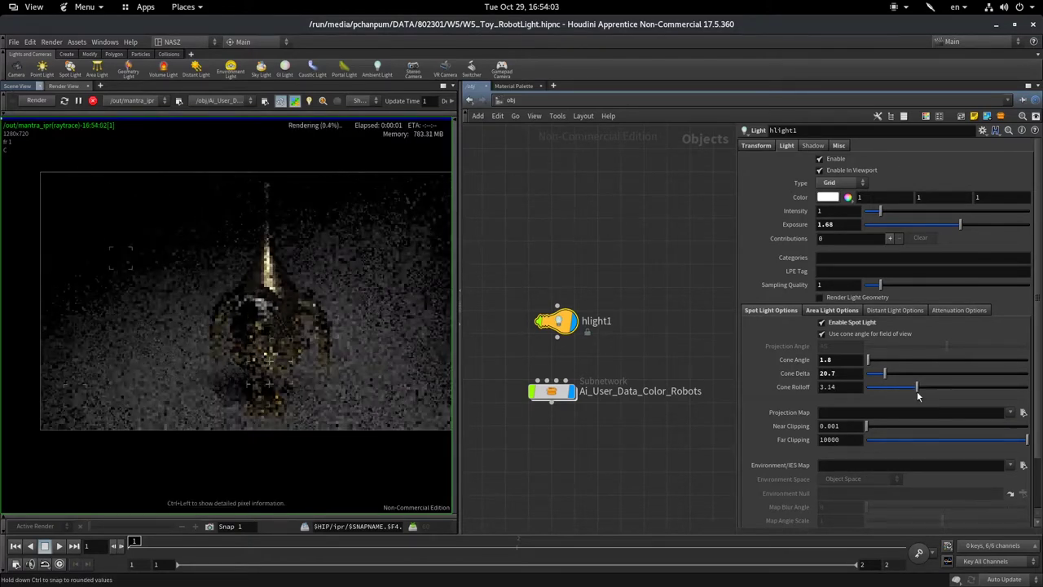
drag(918, 391, 1021, 391)
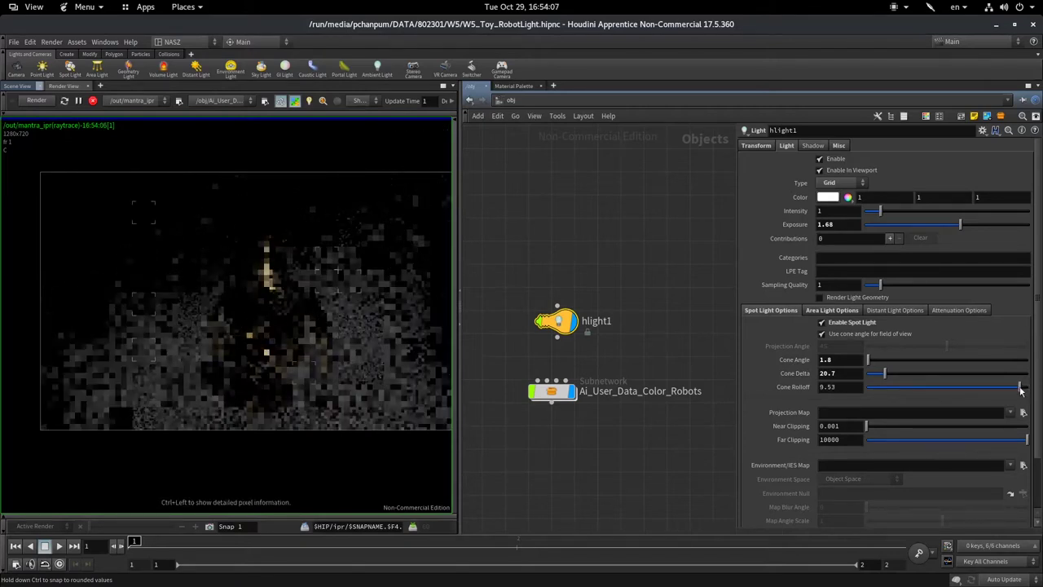
drag(1021, 390, 847, 404)
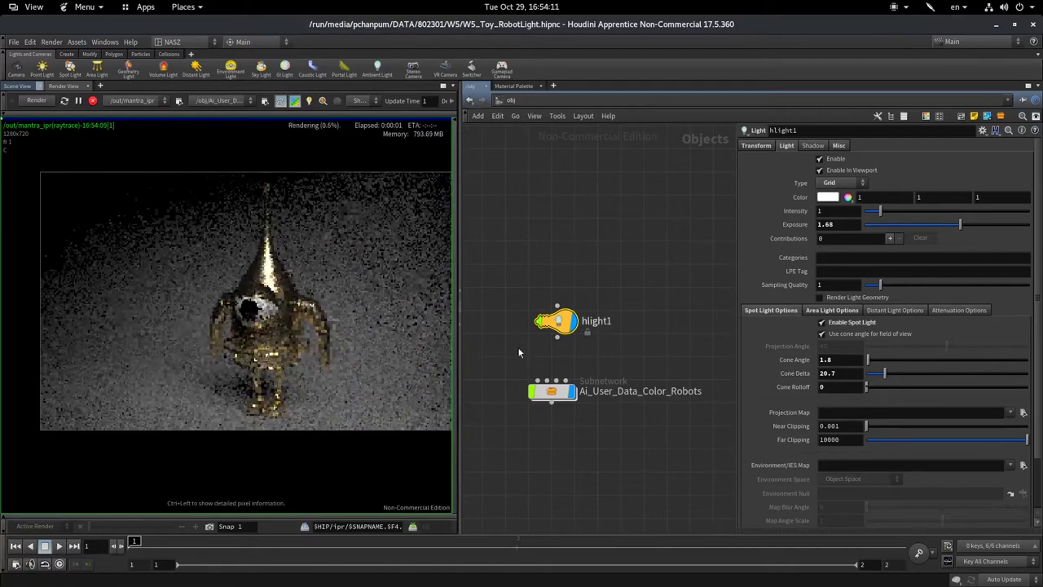
click(14, 85)
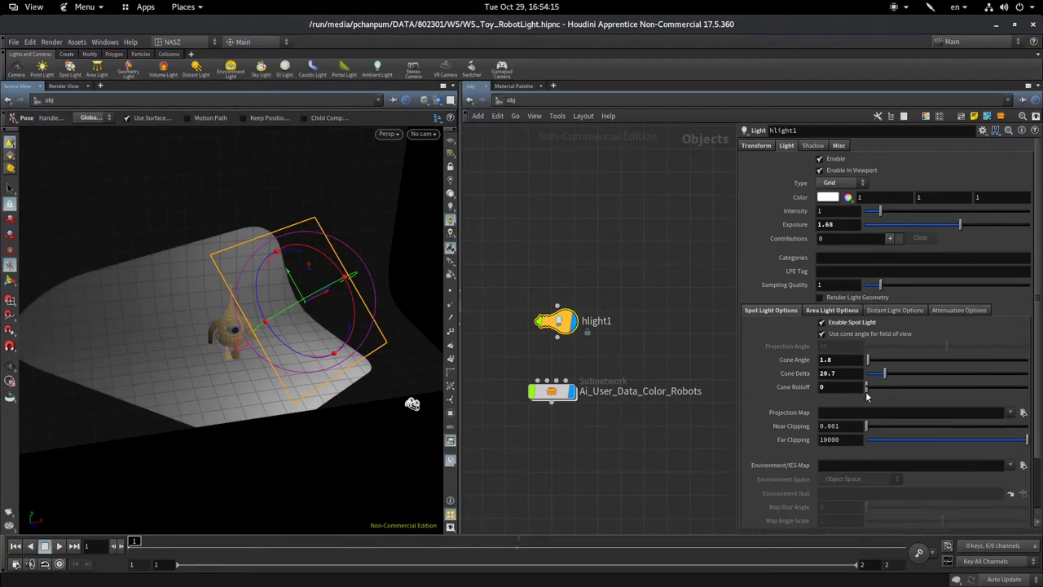
Set Cone Rolloff to 2.84 and Cone Angle to 2.4, then orbit around the robot
mouse_move(868, 396)
mouse_down()
mouse_move(1019, 387)
mouse_move(895, 393)
mouse_move(912, 395)
mouse_up()
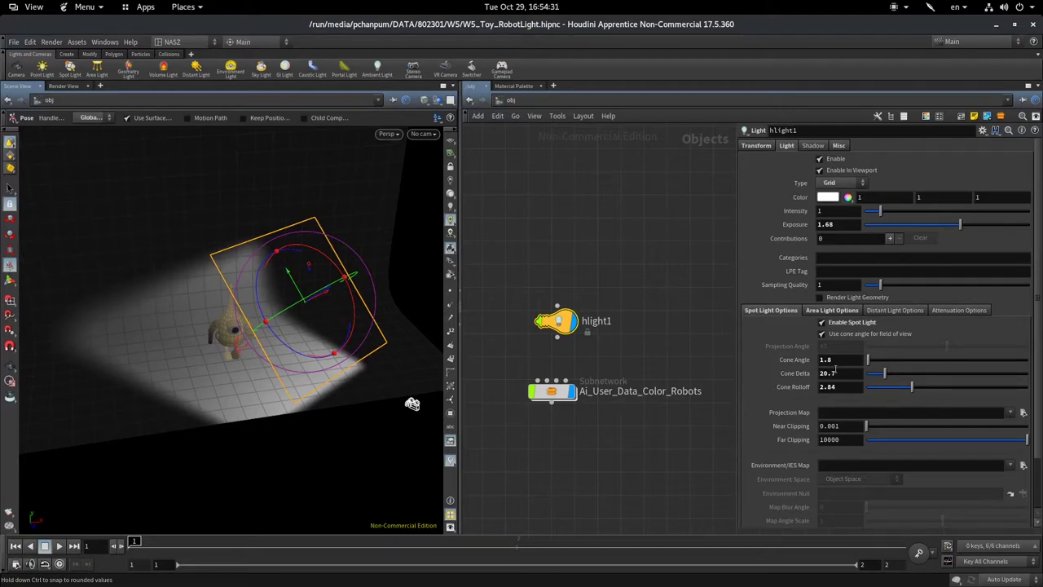
drag(870, 369, 868, 367)
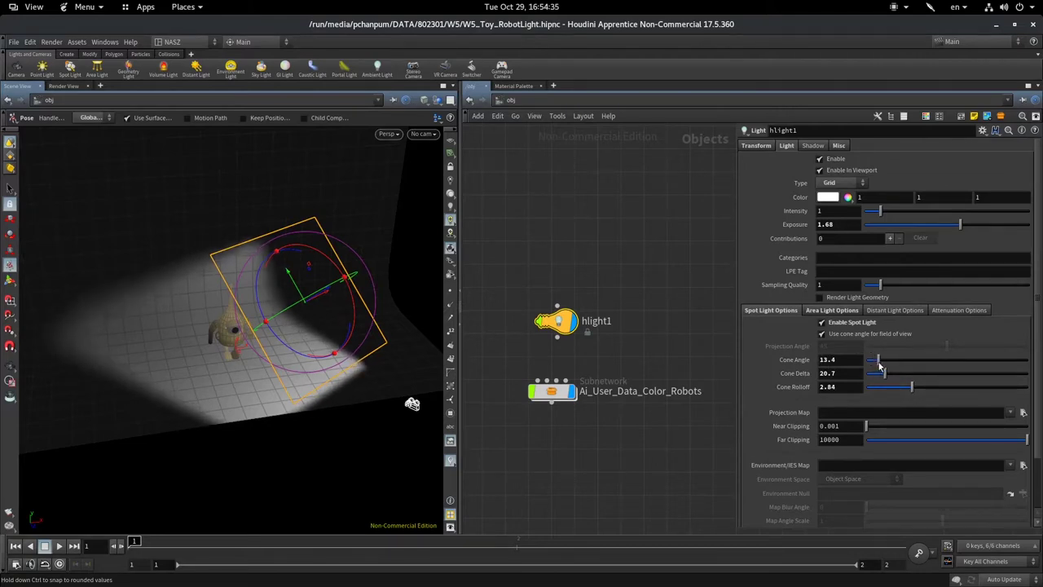
mouse_move(412, 404)
mouse_down()
mouse_move(272, 418)
mouse_move(436, 326)
mouse_move(175, 352)
mouse_up()
mouse_move(180, 410)
mouse_down()
mouse_move(305, 449)
mouse_move(299, 427)
mouse_move(184, 400)
mouse_up()
key(r)
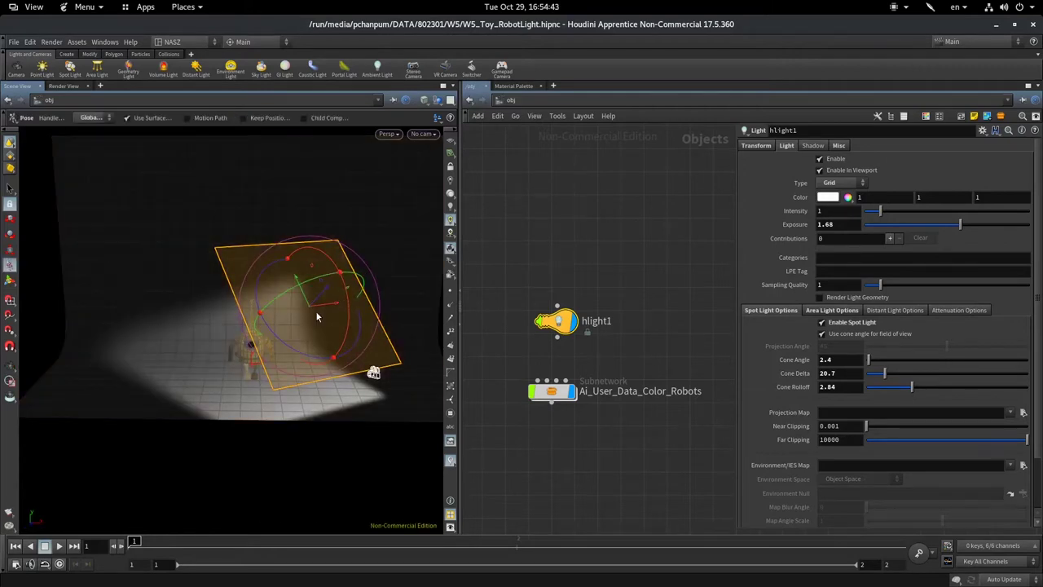
key(Escape)
mouse_move(302, 349)
mouse_down()
mouse_move(361, 353)
mouse_move(326, 344)
mouse_move(239, 279)
mouse_up()
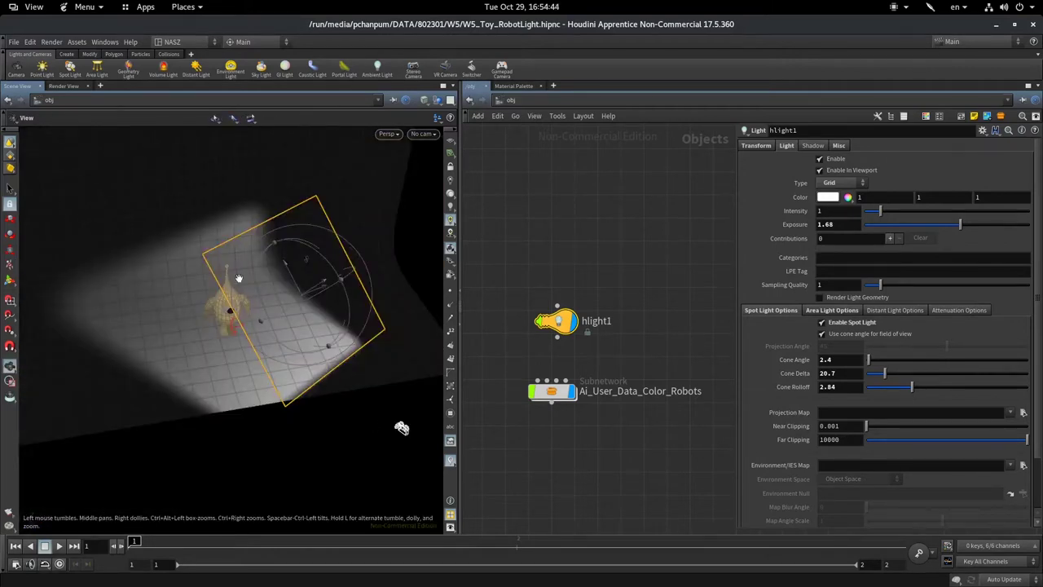
Set hlight1's Area Size to 1.6 and Exposure to 7.16, then view the live render
key(r)
click(832, 311)
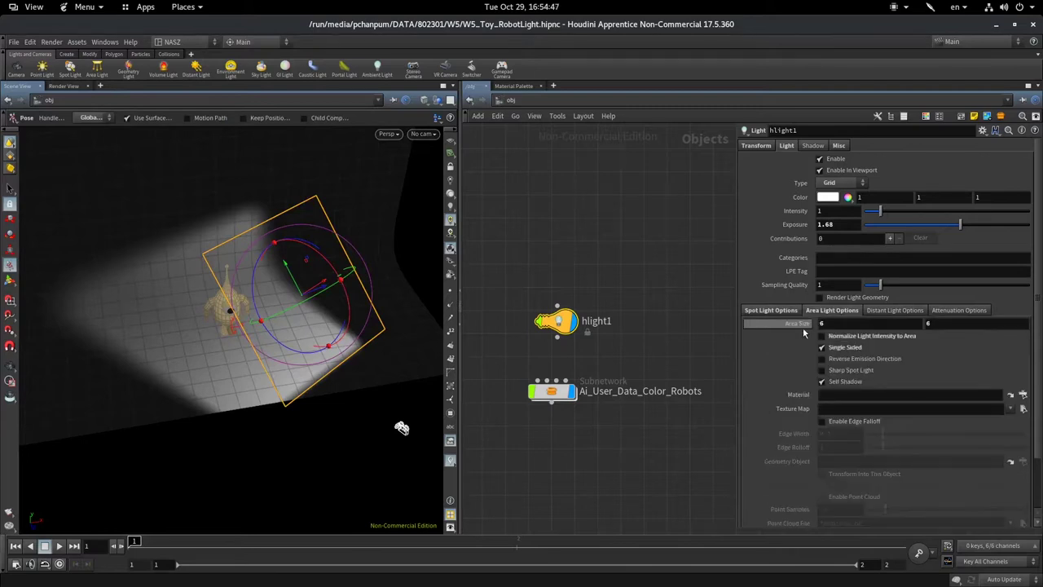
middle_drag(805, 325, 592, 336)
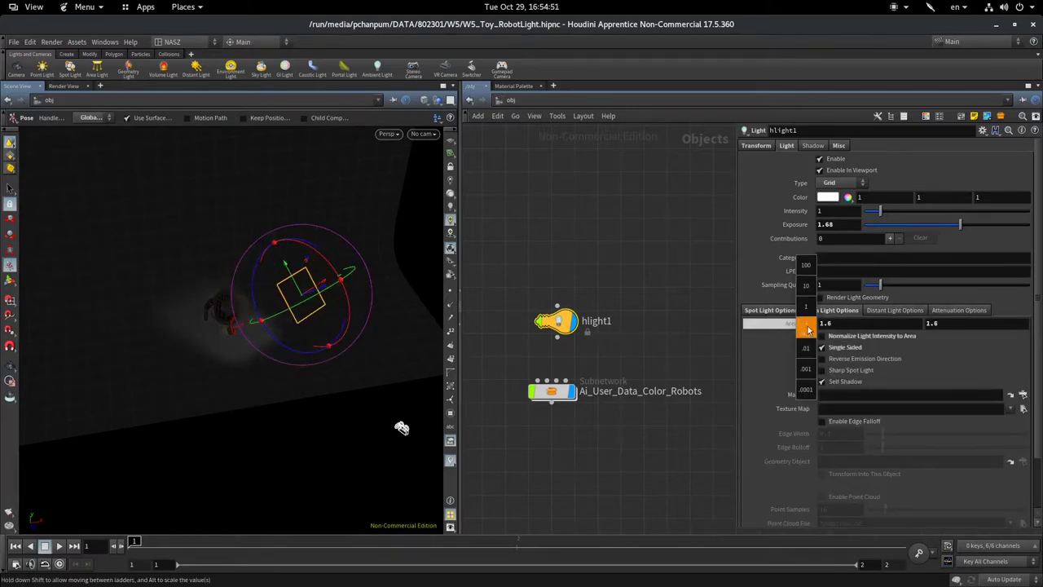
middle_drag(809, 328, 877, 326)
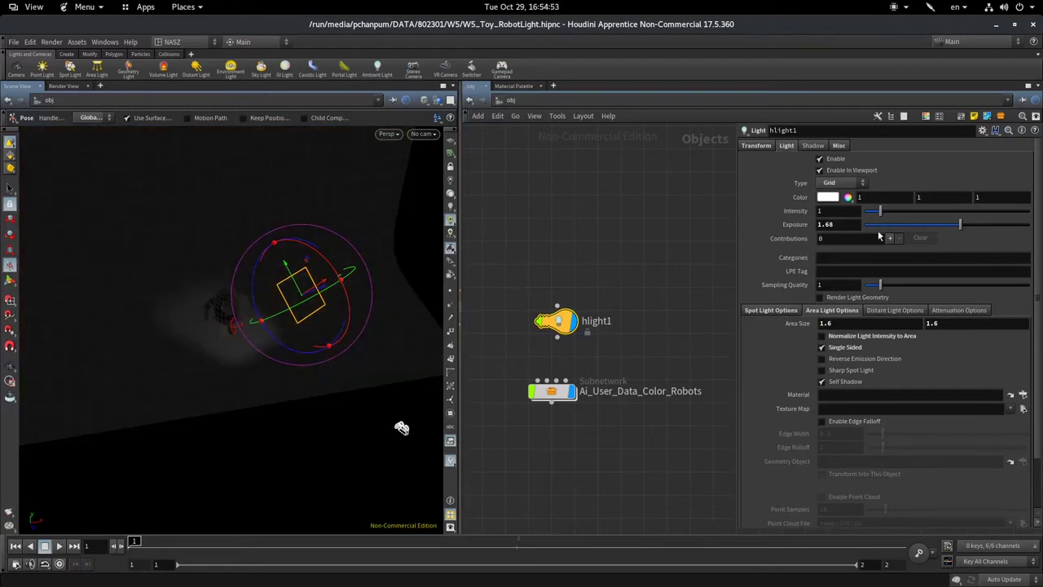
mouse_move(970, 233)
mouse_down()
mouse_move(1029, 226)
mouse_move(995, 236)
mouse_move(1006, 225)
mouse_up()
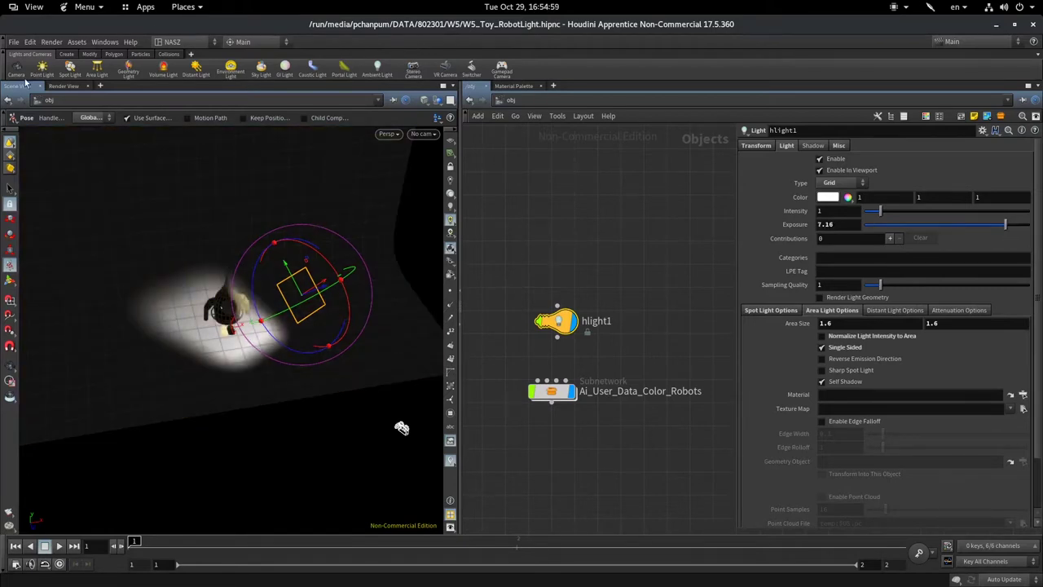
click(63, 85)
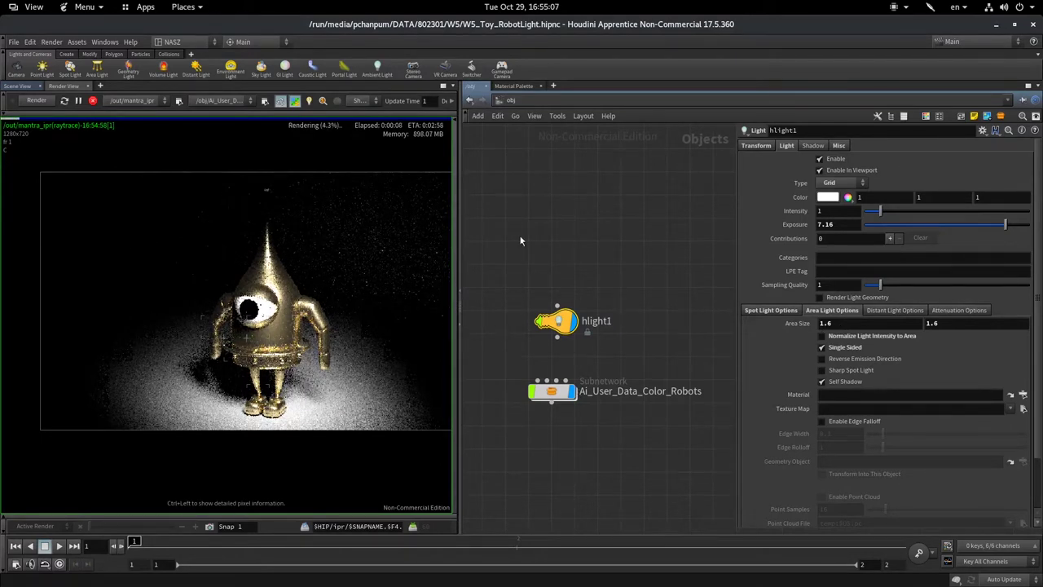
Set the spotlight Cone Angle to 15.8 and orbit the 3D scene around the robot
click(751, 311)
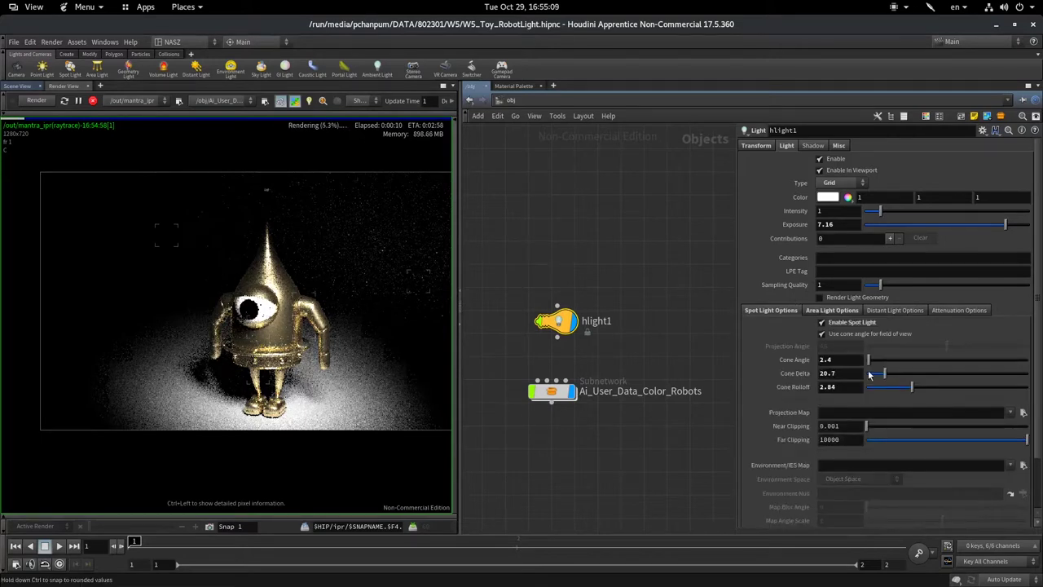
drag(868, 361, 890, 364)
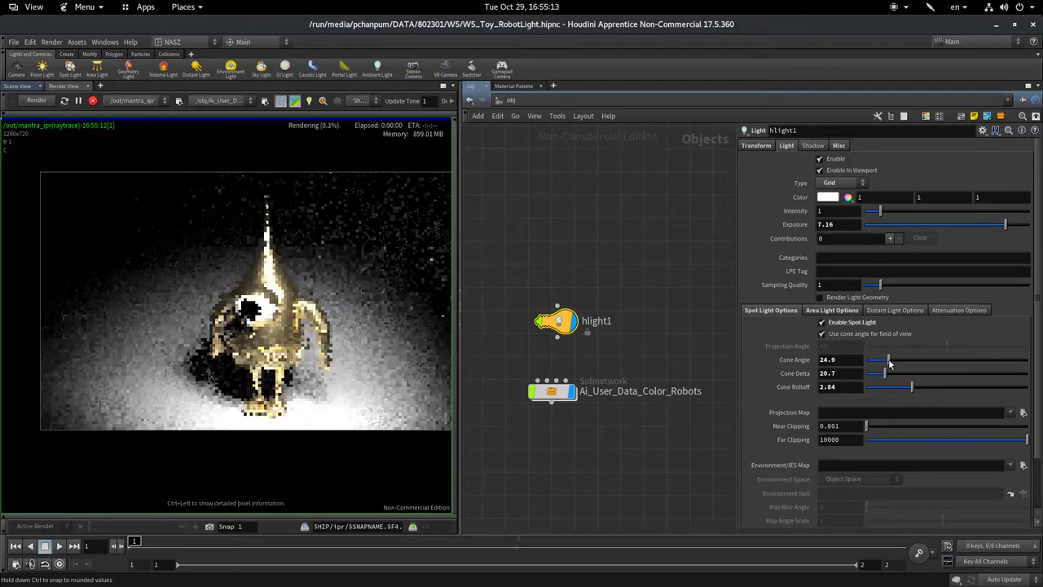
drag(890, 363, 880, 361)
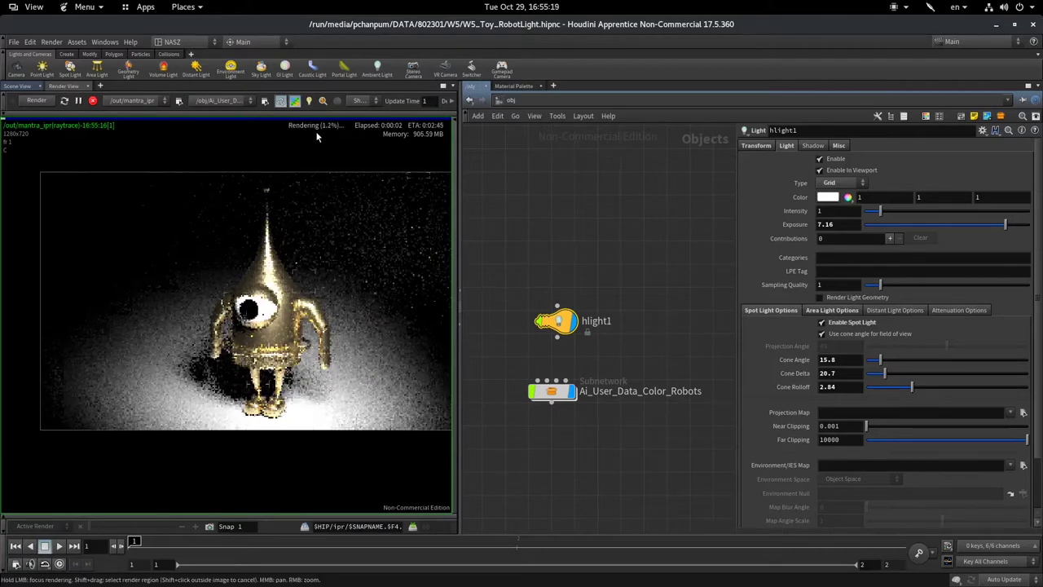
click(16, 86)
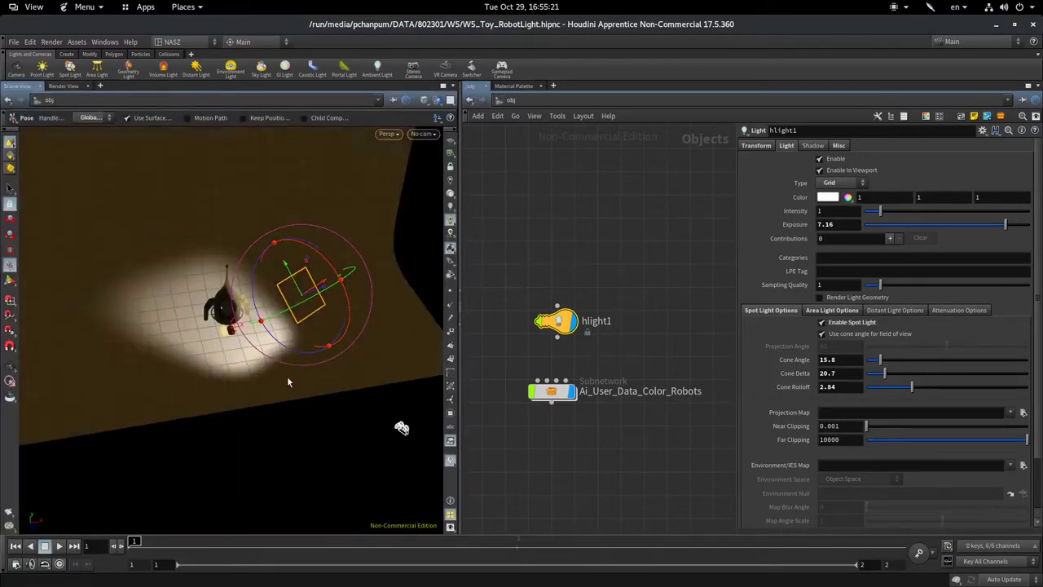
mouse_move(287, 381)
mouse_down()
mouse_move(190, 481)
mouse_move(332, 360)
mouse_move(735, 279)
mouse_up()
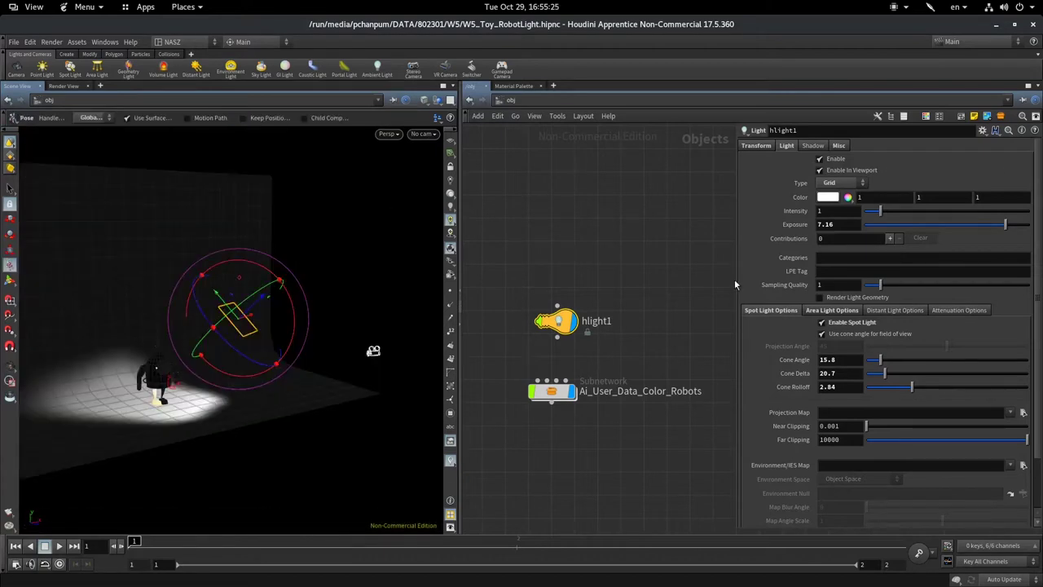
Try hlight1 as a Disk light in the render, then set its Type back to Grid
click(846, 186)
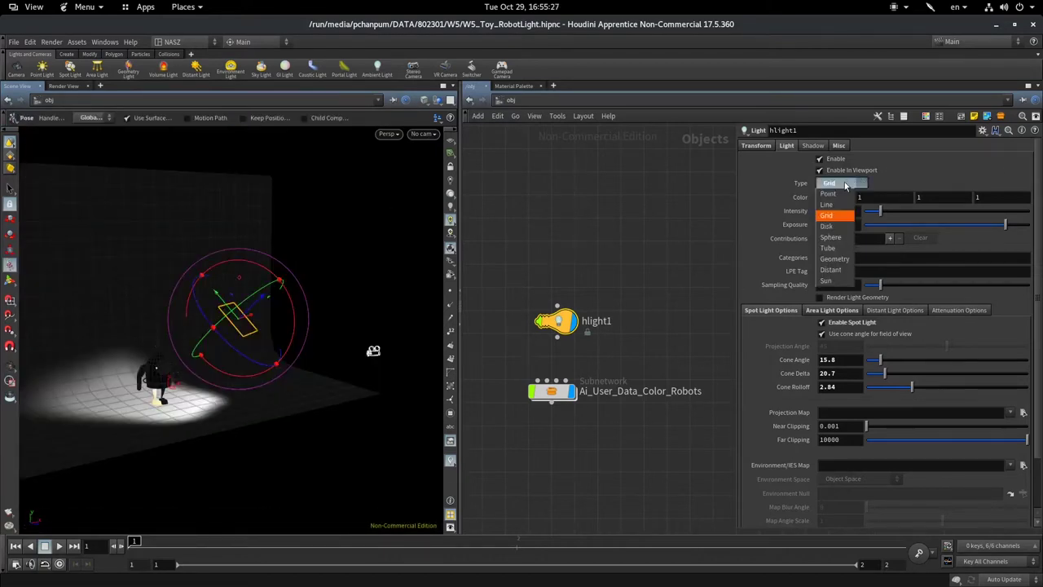
click(846, 232)
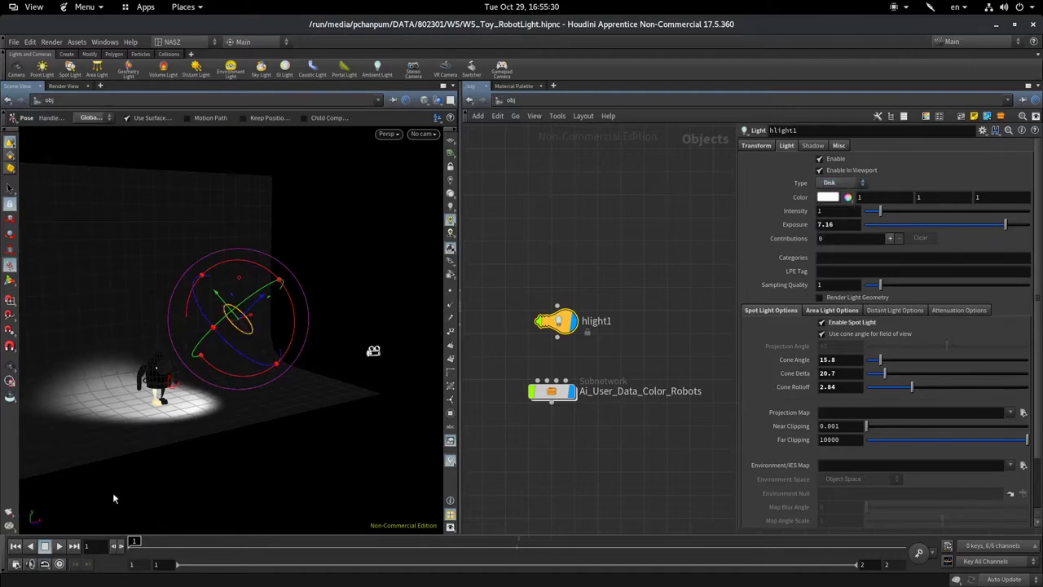
drag(112, 492, 376, 301)
click(63, 86)
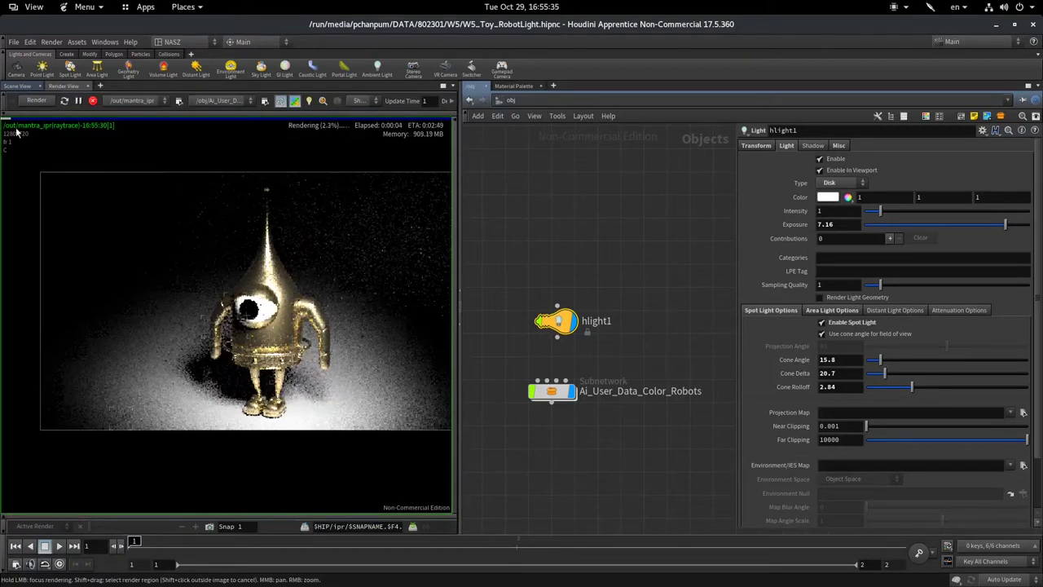
click(24, 86)
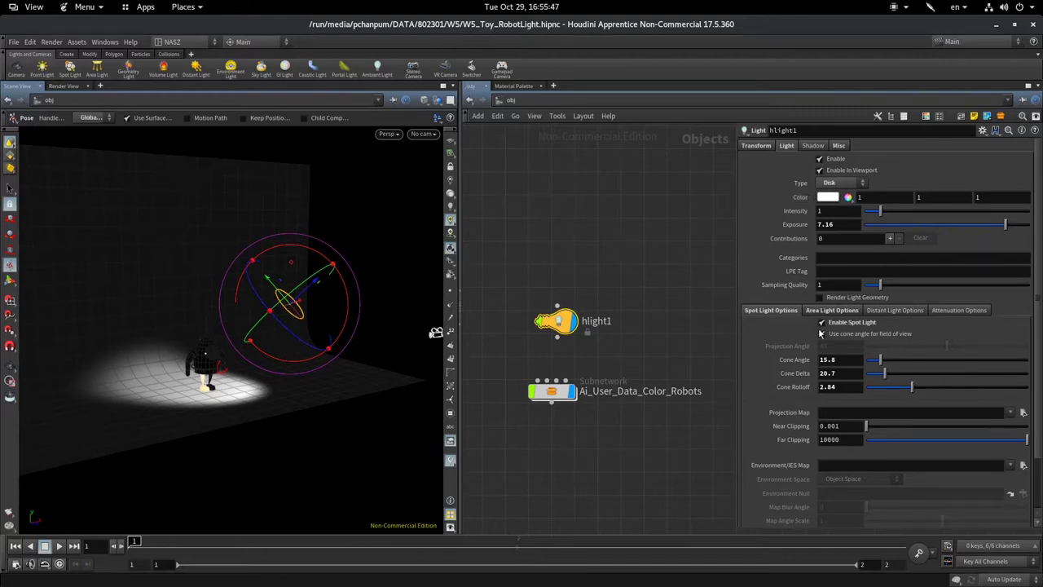
mouse_move(383, 269)
mouse_down()
mouse_move(233, 365)
mouse_move(843, 336)
mouse_up()
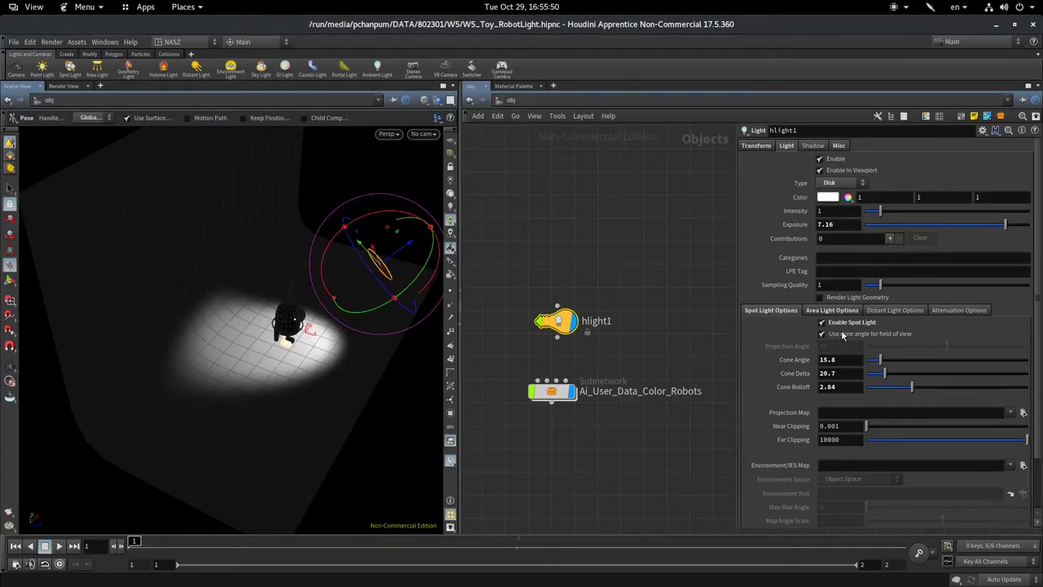
click(843, 187)
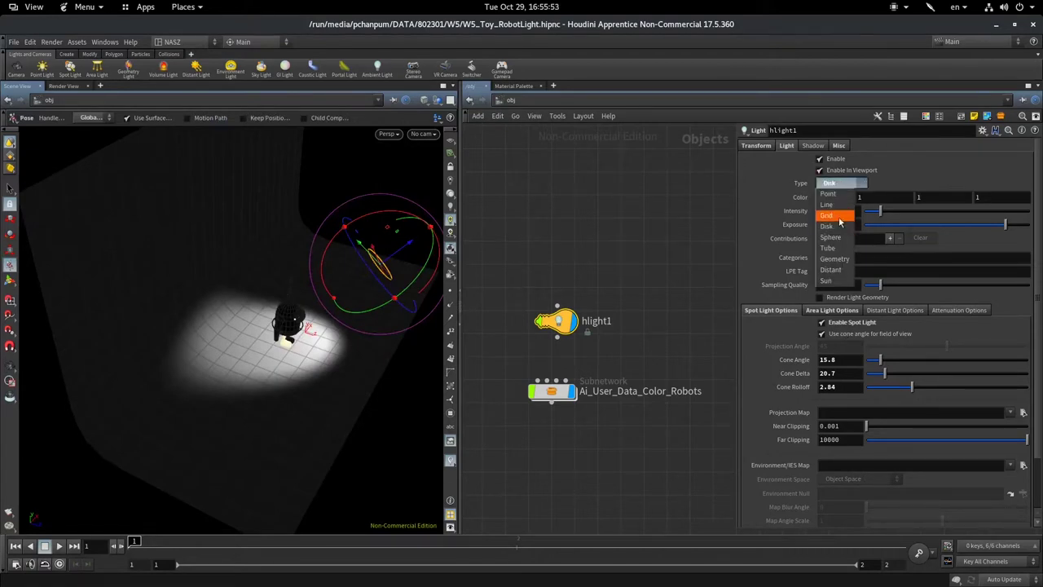
click(828, 215)
Turn off Enable Spot Light, set Area Size to 5.6 and lower Exposure to 1.88
click(844, 323)
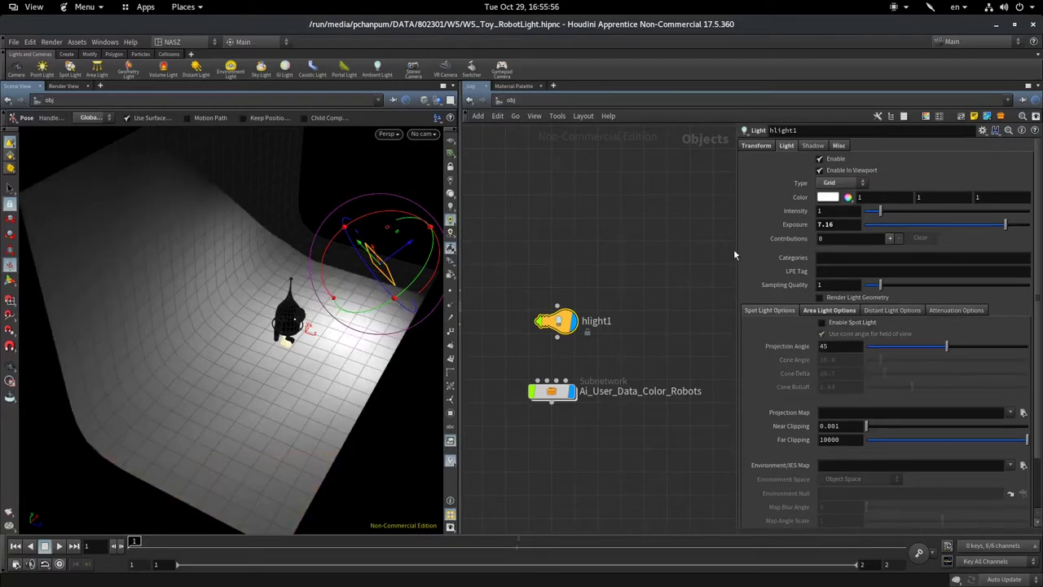
click(68, 87)
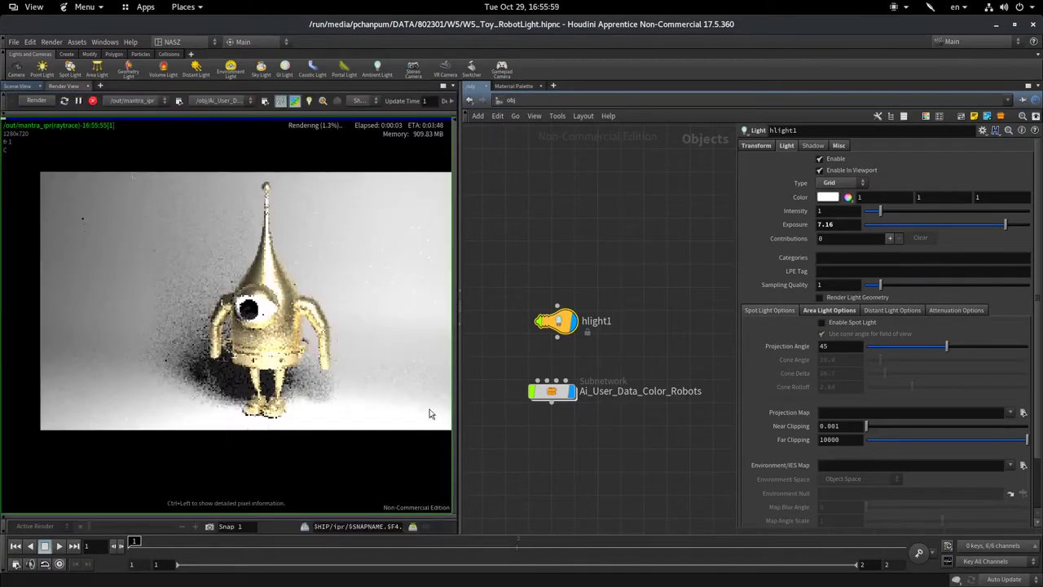
drag(967, 236, 987, 237)
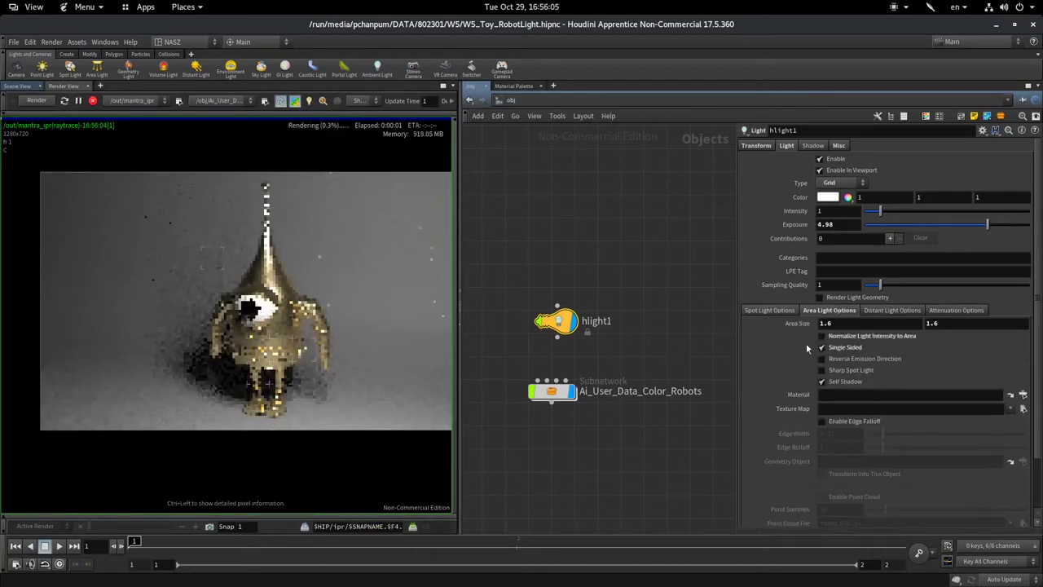
mouse_move(795, 323)
middle_down()
mouse_move(812, 300)
mouse_move(830, 299)
middle_up()
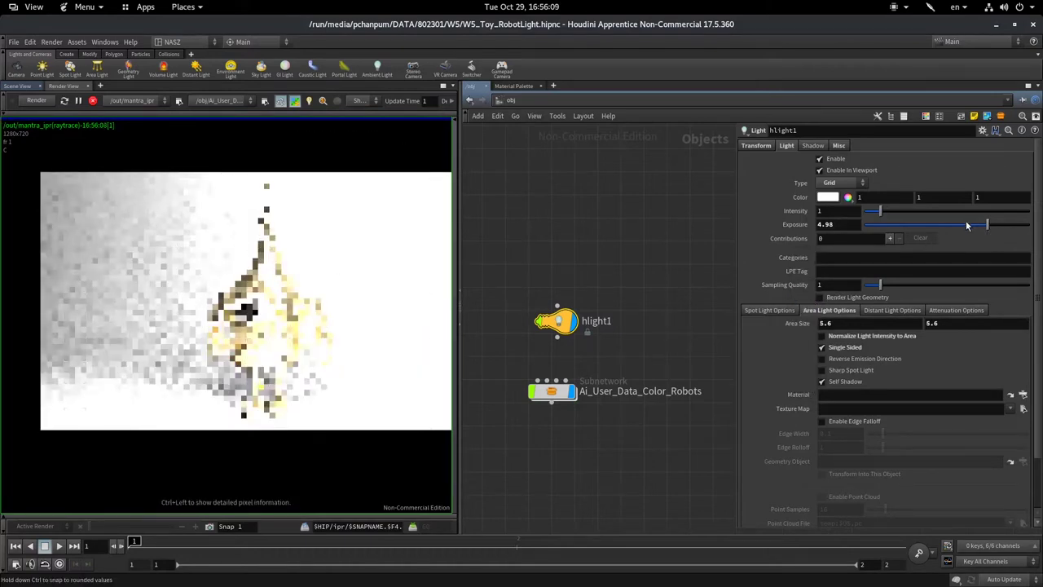
mouse_move(987, 235)
mouse_down()
mouse_move(948, 236)
mouse_move(962, 230)
mouse_up()
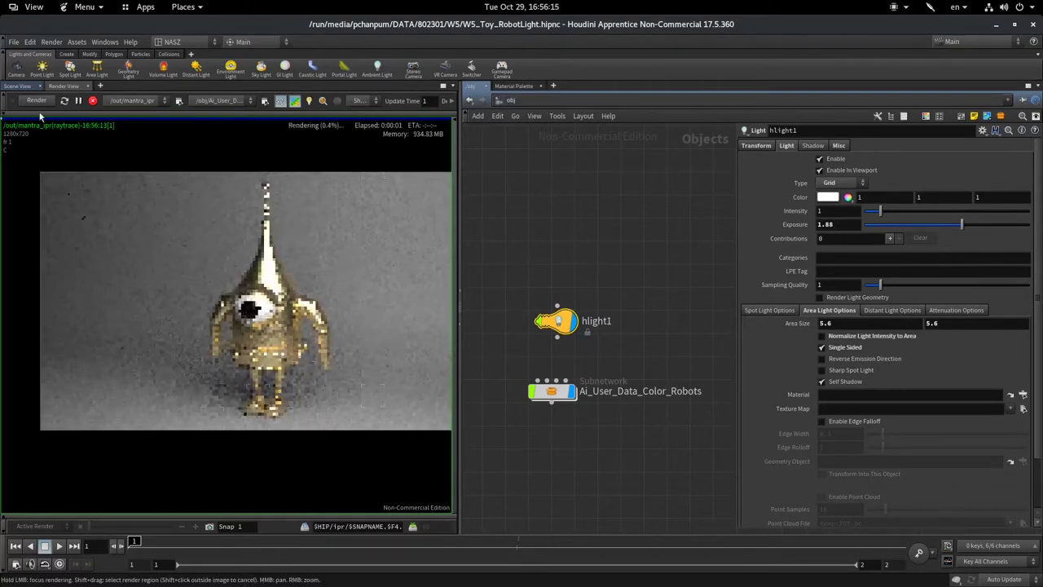
click(18, 85)
mouse_move(213, 273)
mouse_down()
mouse_move(282, 271)
mouse_move(415, 384)
mouse_move(400, 368)
mouse_up()
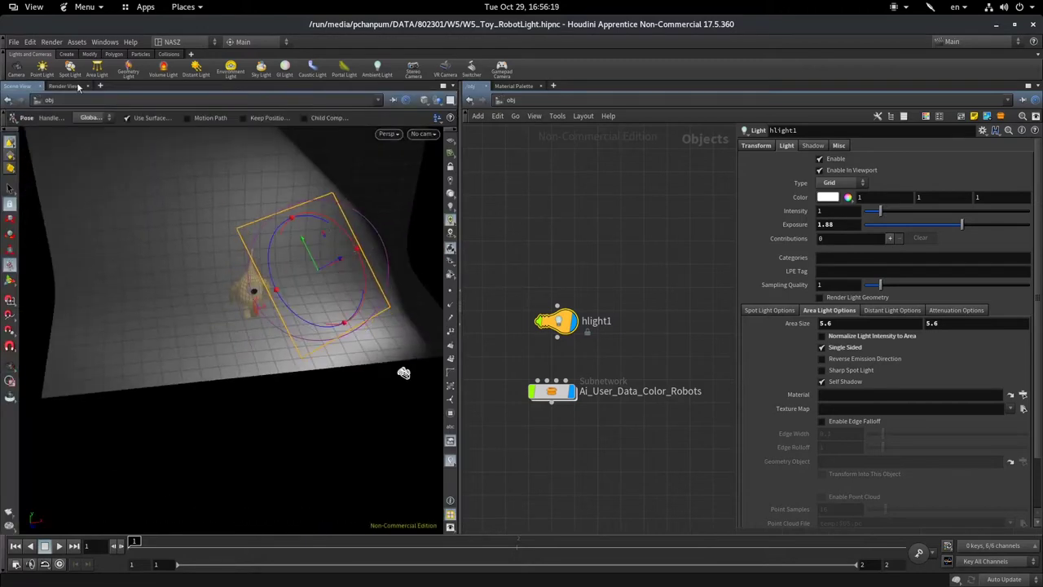
Switch hlight1 to a Sphere light, check its render, then bring up Firefox's studio-light image search
click(63, 85)
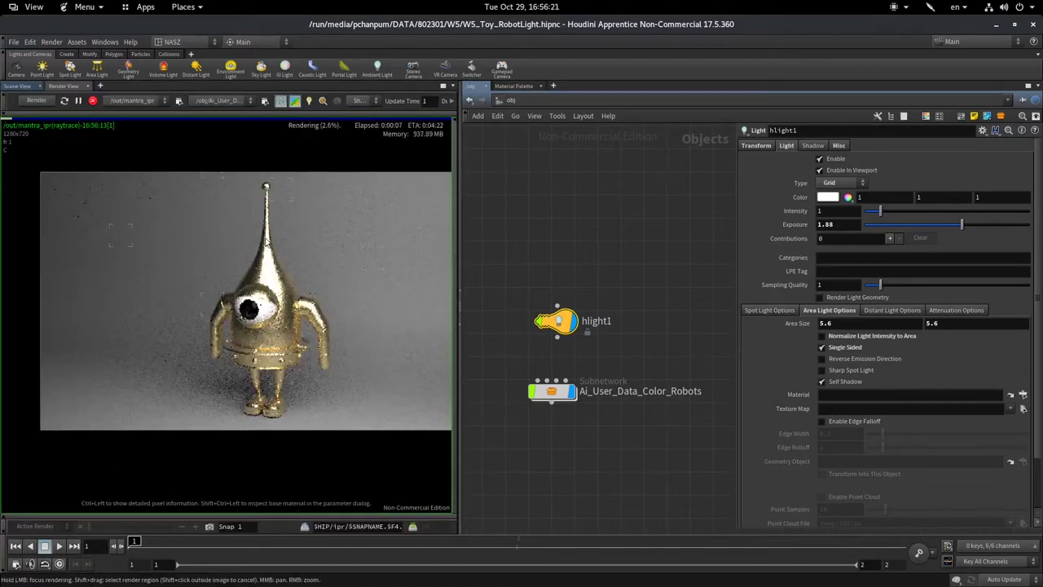
click(850, 183)
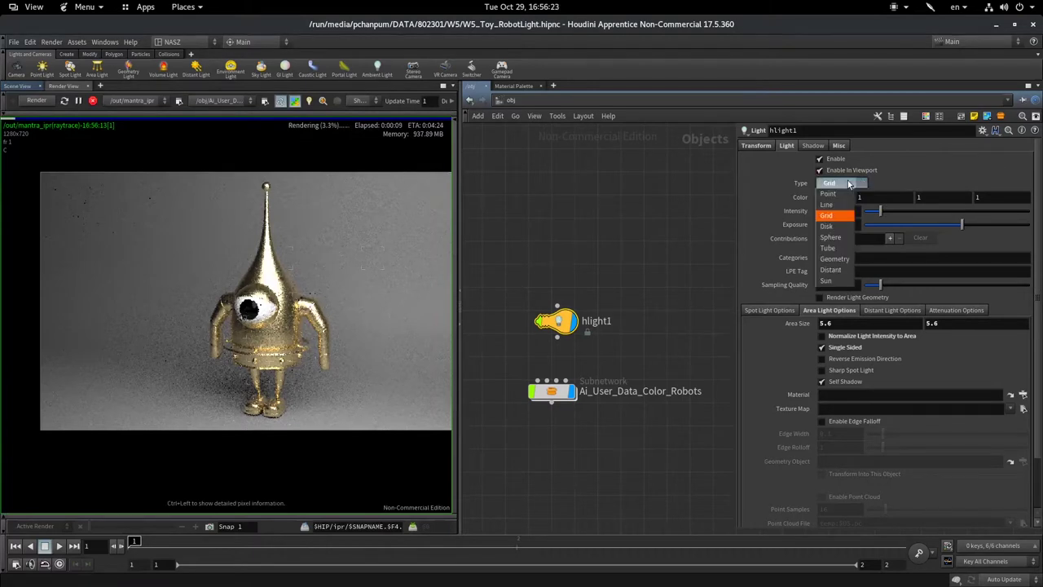
click(843, 238)
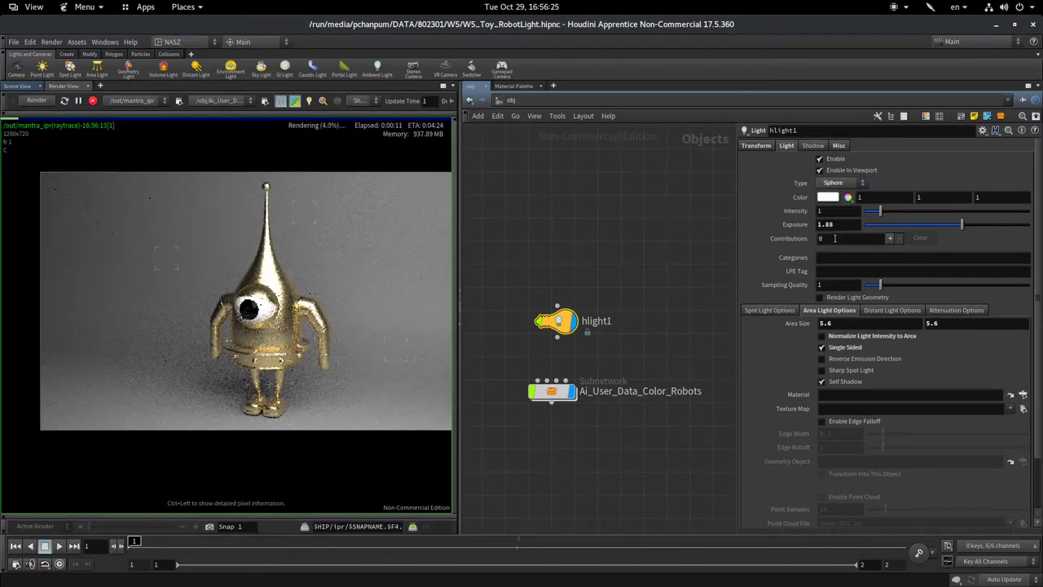
click(18, 86)
mouse_move(414, 214)
mouse_down()
mouse_move(414, 237)
mouse_move(181, 321)
mouse_up()
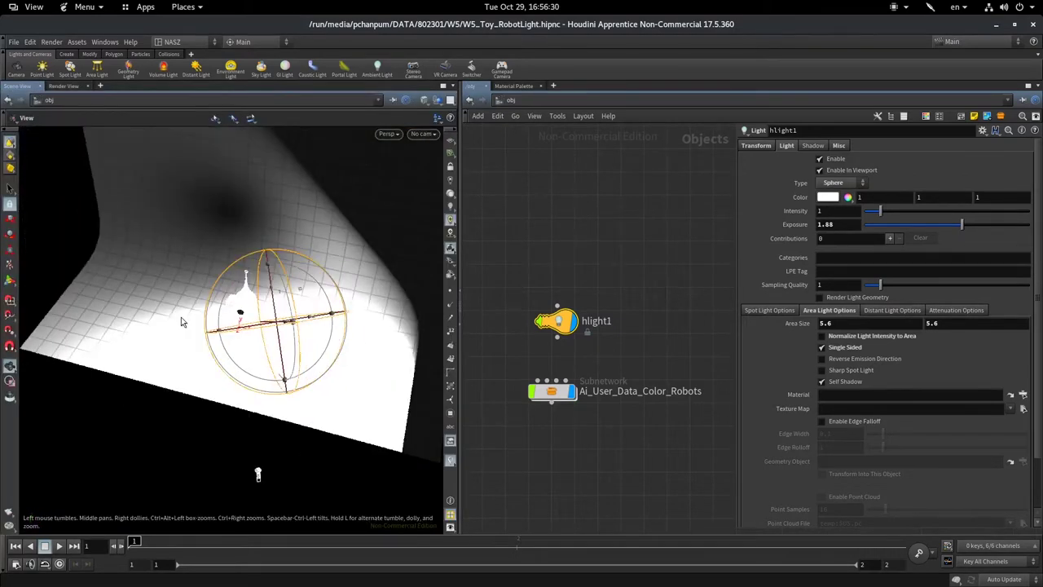
key(Return)
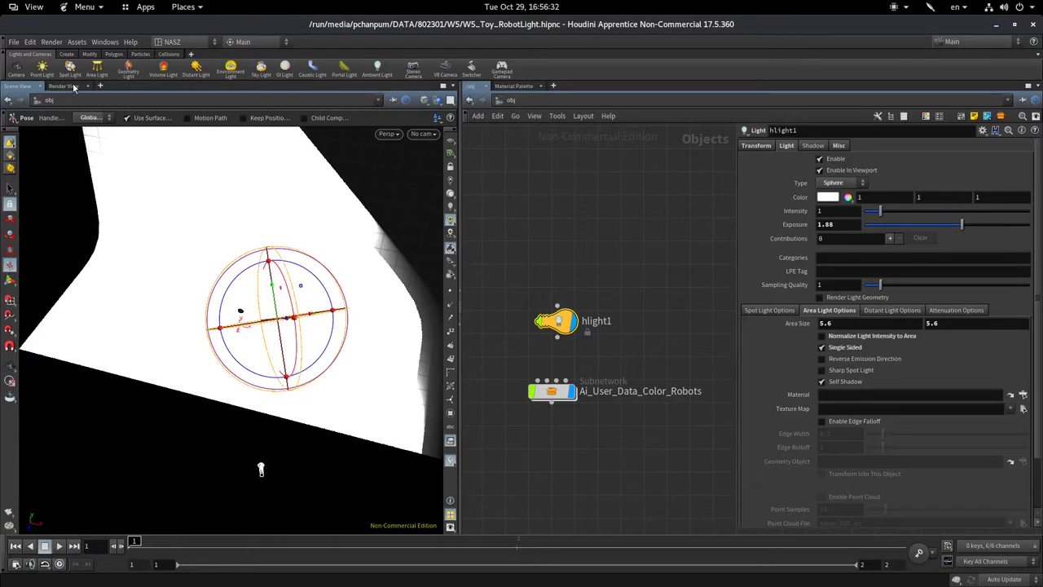
click(73, 86)
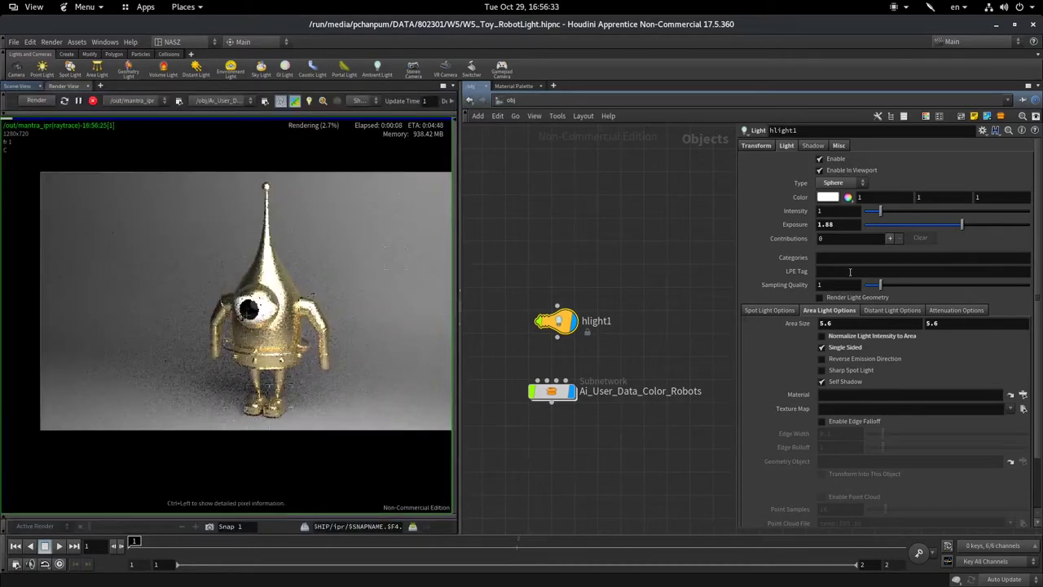
click(30, 90)
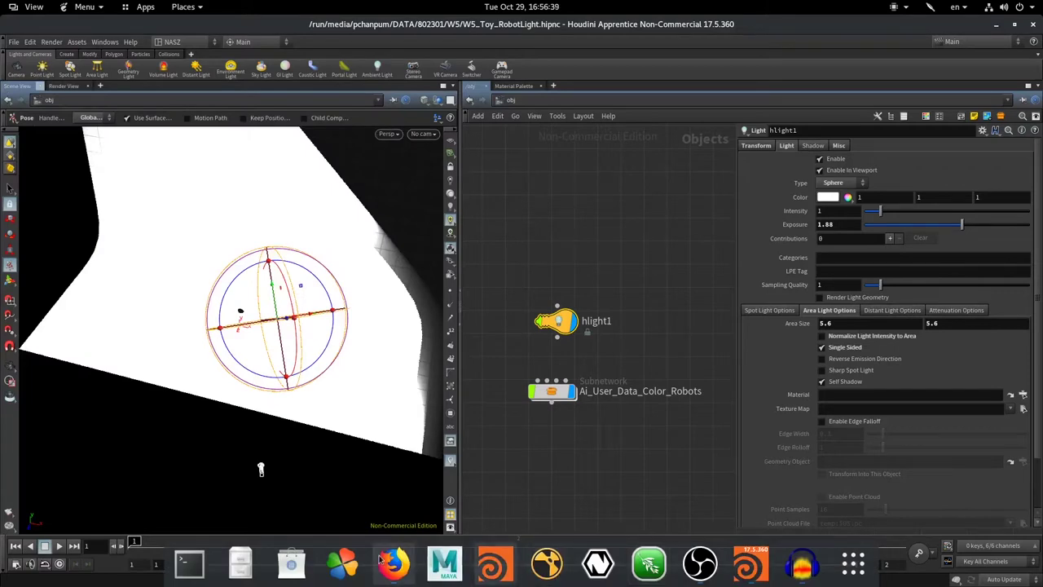
click(391, 562)
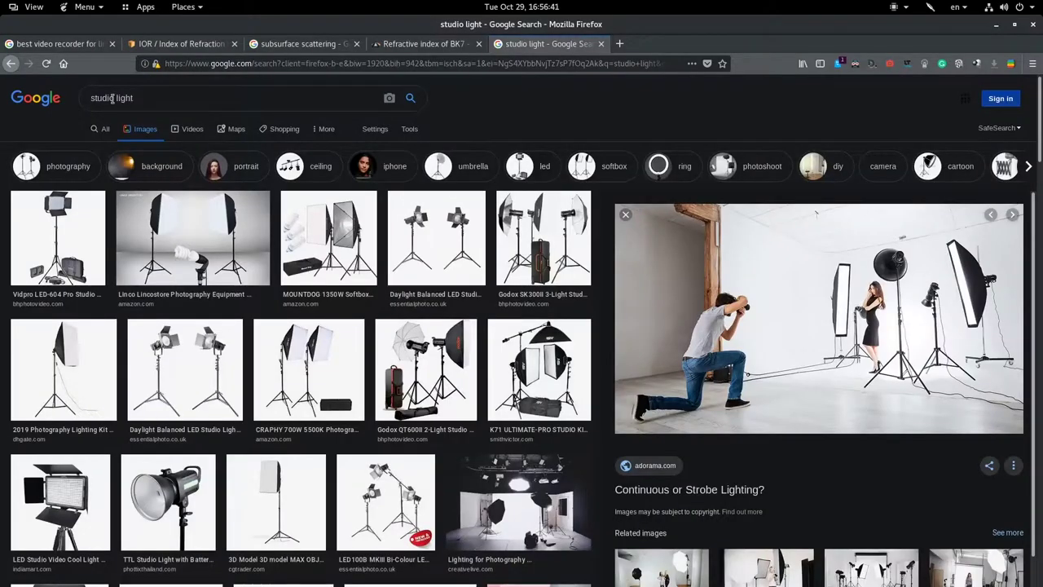
Search Google Images for 'sphere light' and browse the results
double_click(113, 97)
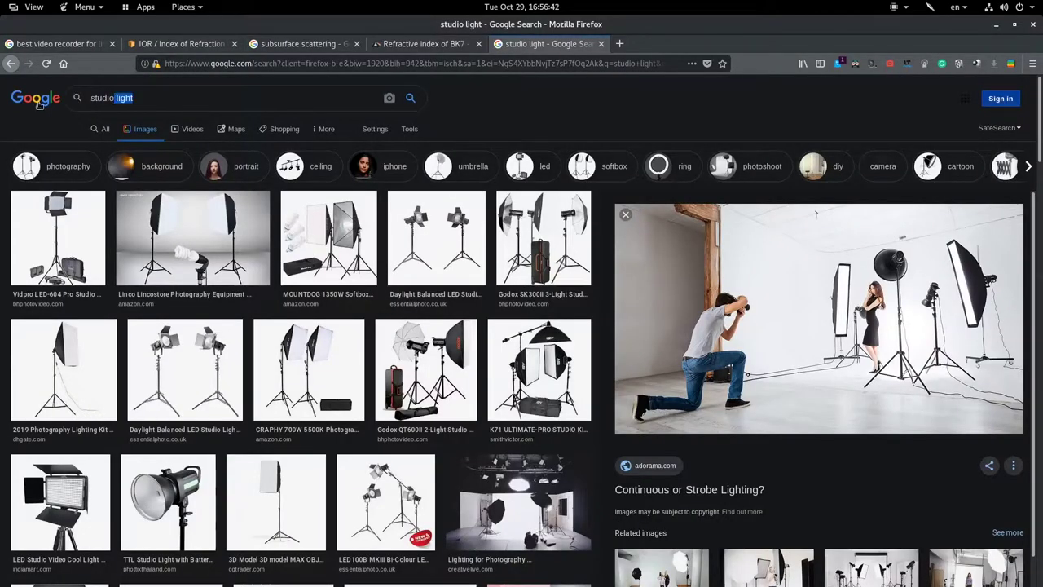
text(sp)
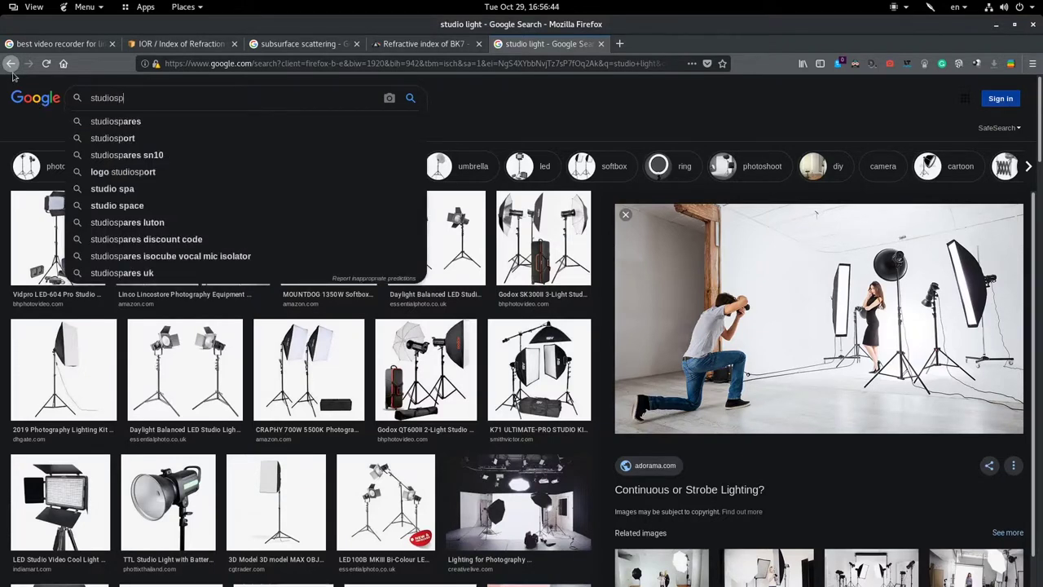
text(here)
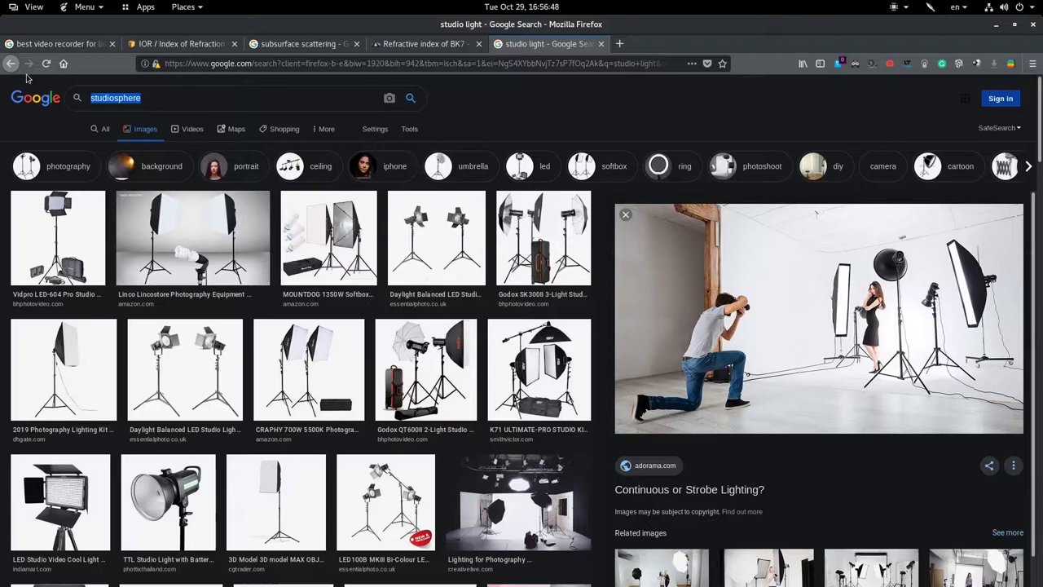
text(sphe)
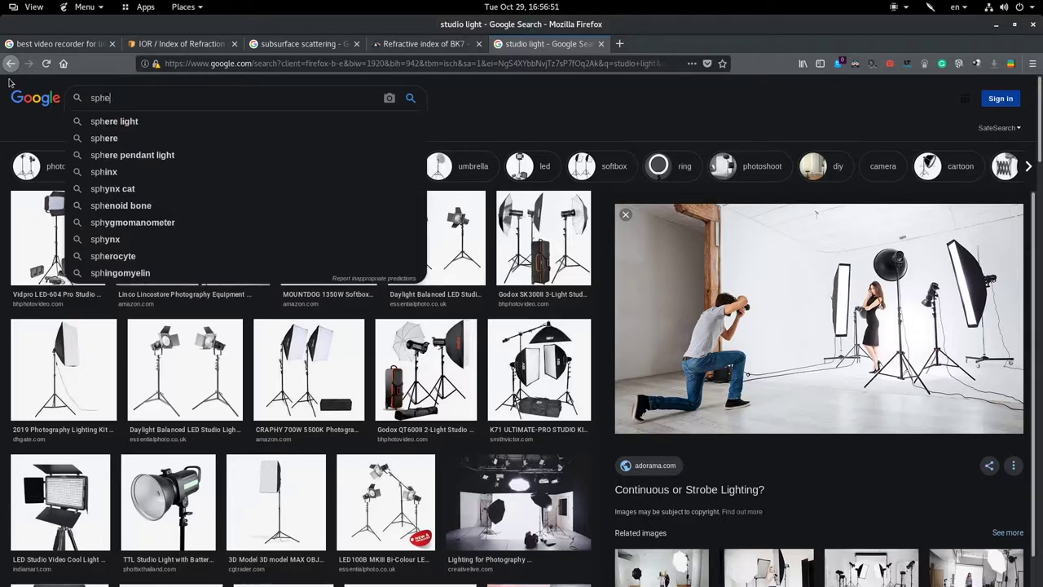
text(re)
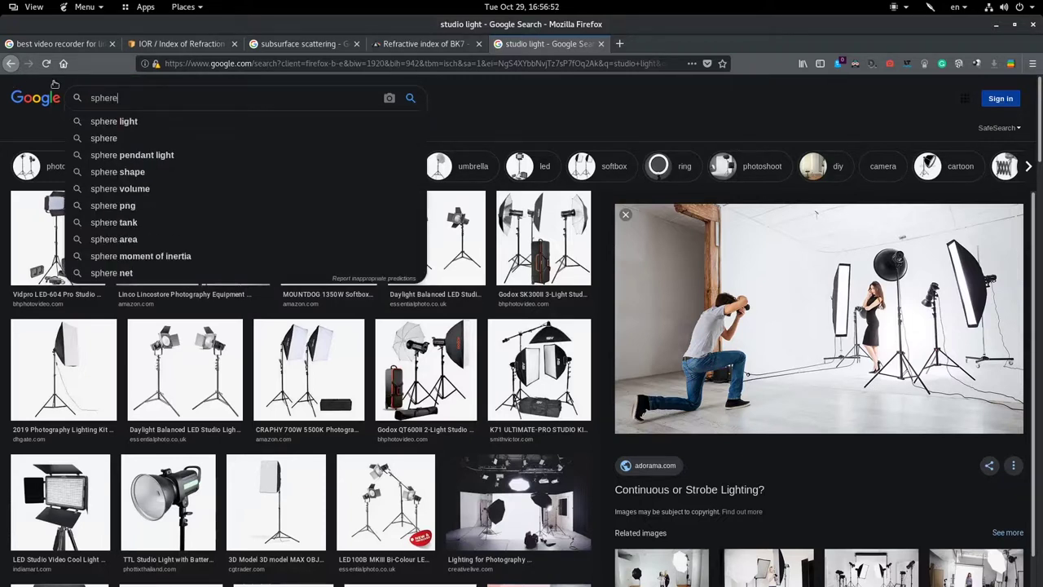
click(134, 121)
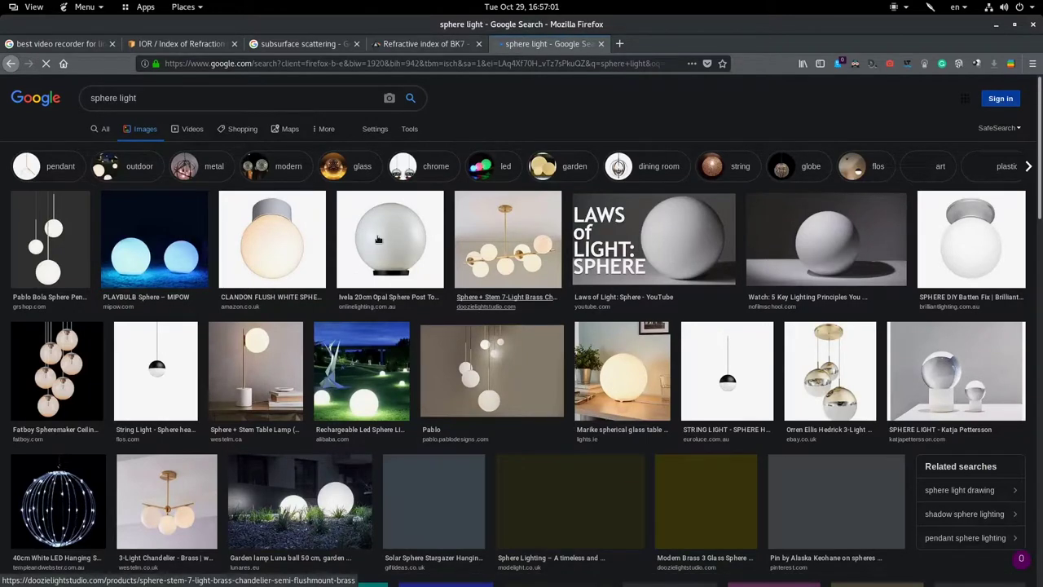
scroll(377, 239, down, 5)
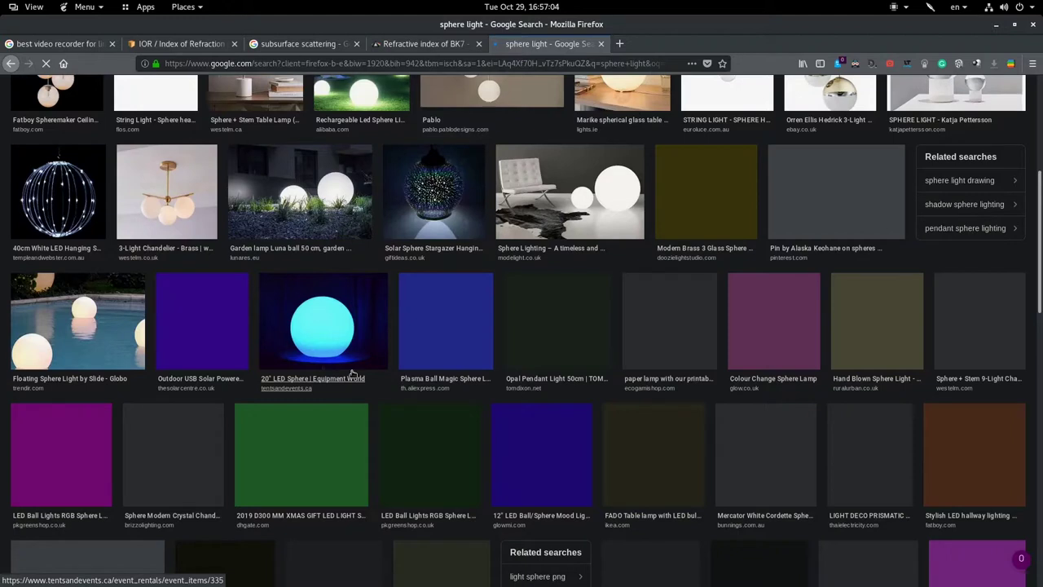
scroll(352, 373, down, 3)
scroll(342, 358, up, 3)
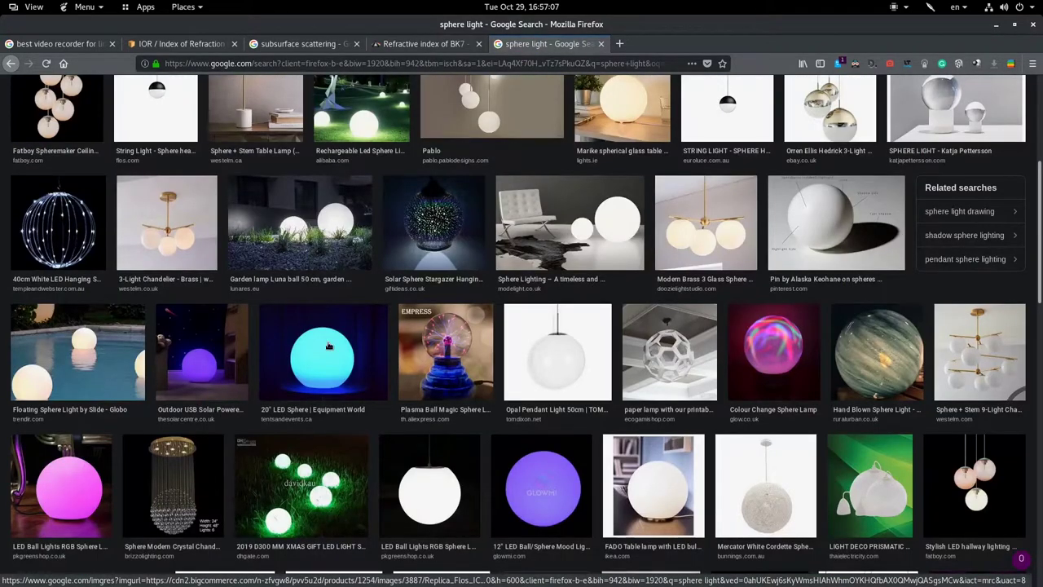
scroll(329, 347, up, 4)
Refine the image search to 'sphere light studio' and scroll through the results
click(217, 93)
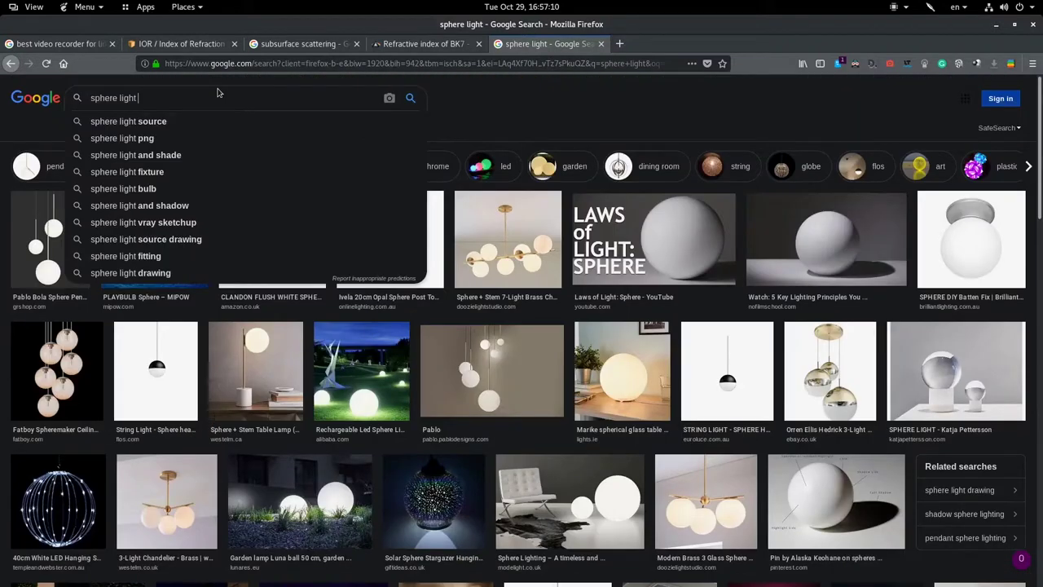
text(st)
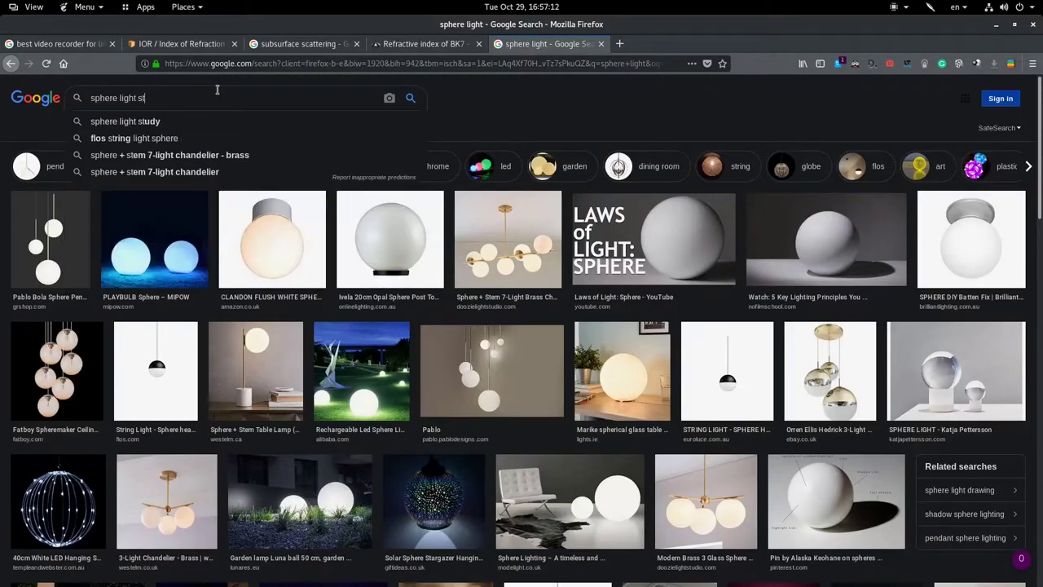
text(ud)
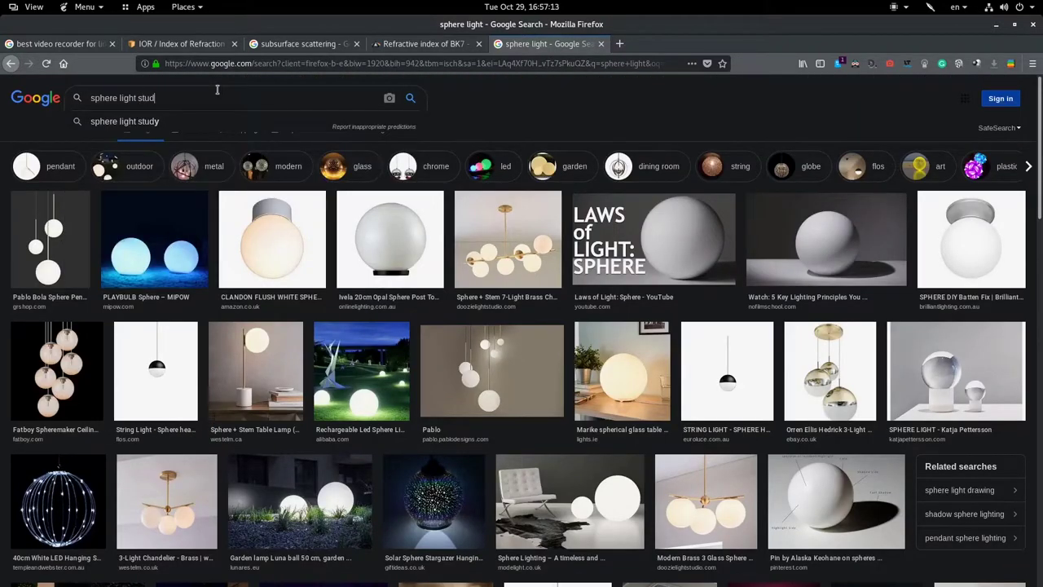
text(io)
key(Return)
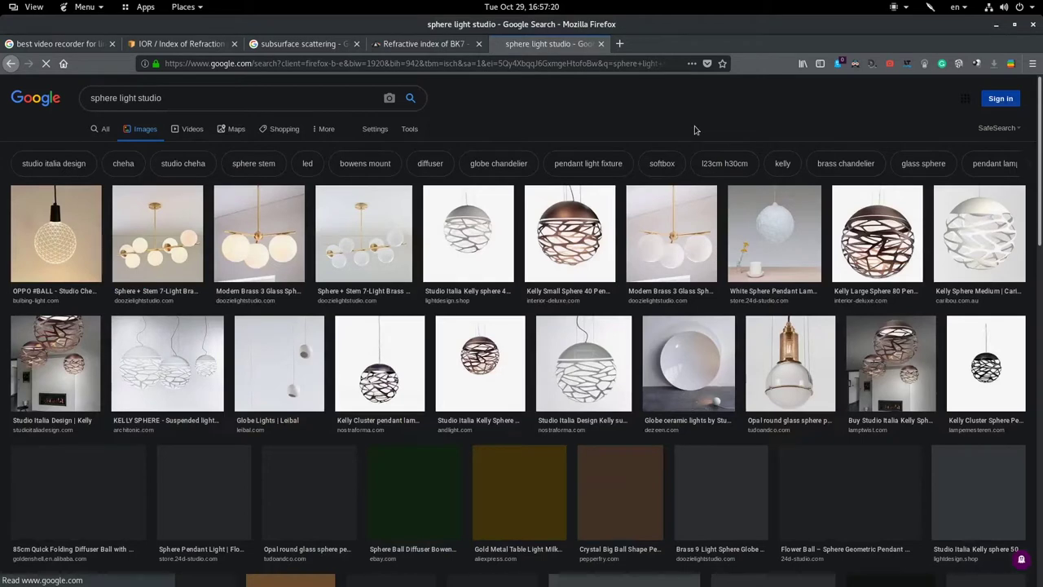
scroll(695, 130, down, 3)
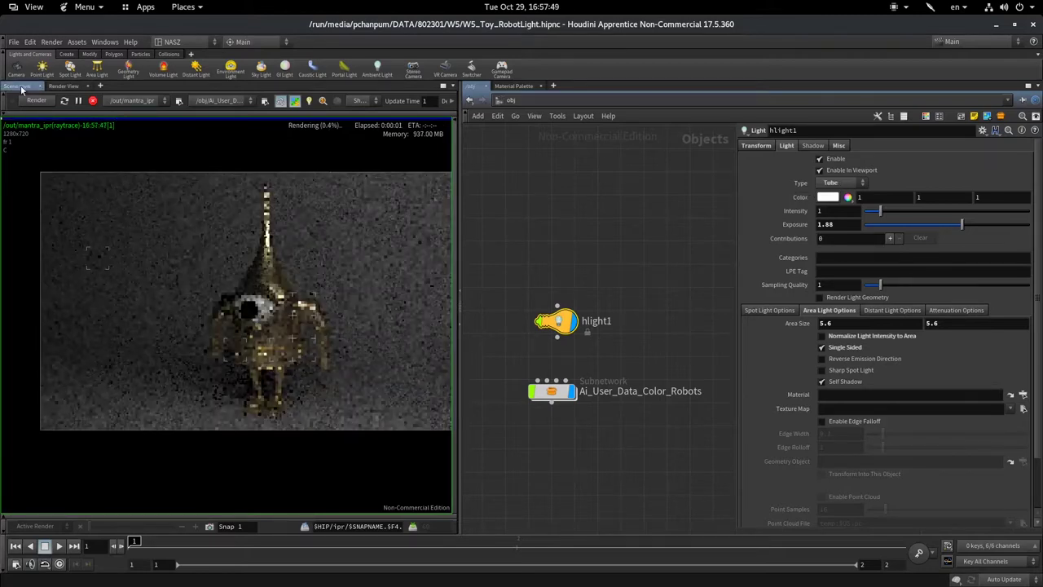
In Scene View, set the tube light hlight1's Area Size to 5 by 1
click(22, 88)
scroll(802, 333, down, 1)
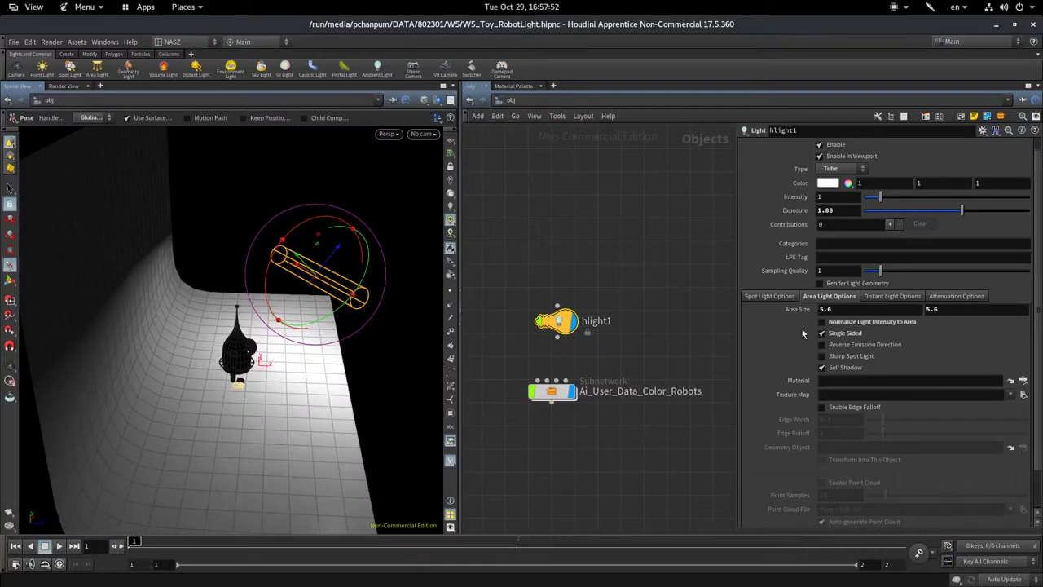
mouse_move(807, 312)
middle_down()
mouse_move(727, 314)
mouse_move(954, 313)
middle_up()
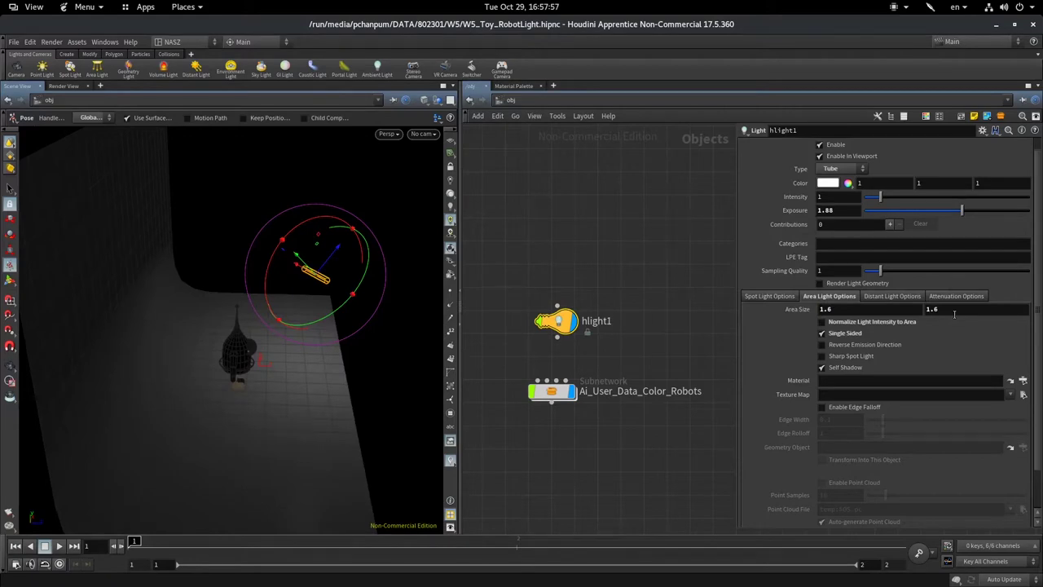
click(954, 313)
text(5)
key(Return)
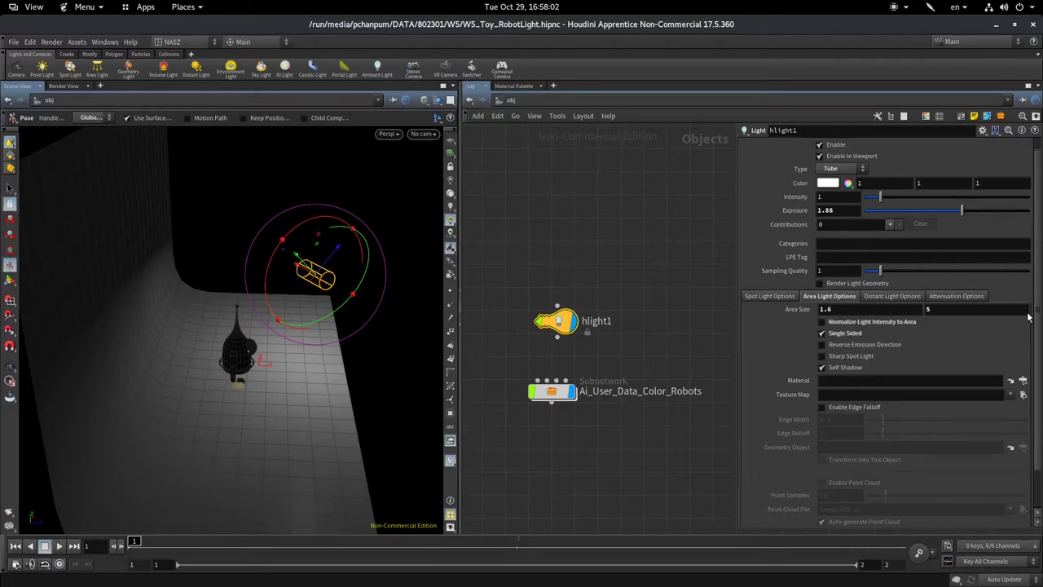
ctrl+middle_click(1029, 314)
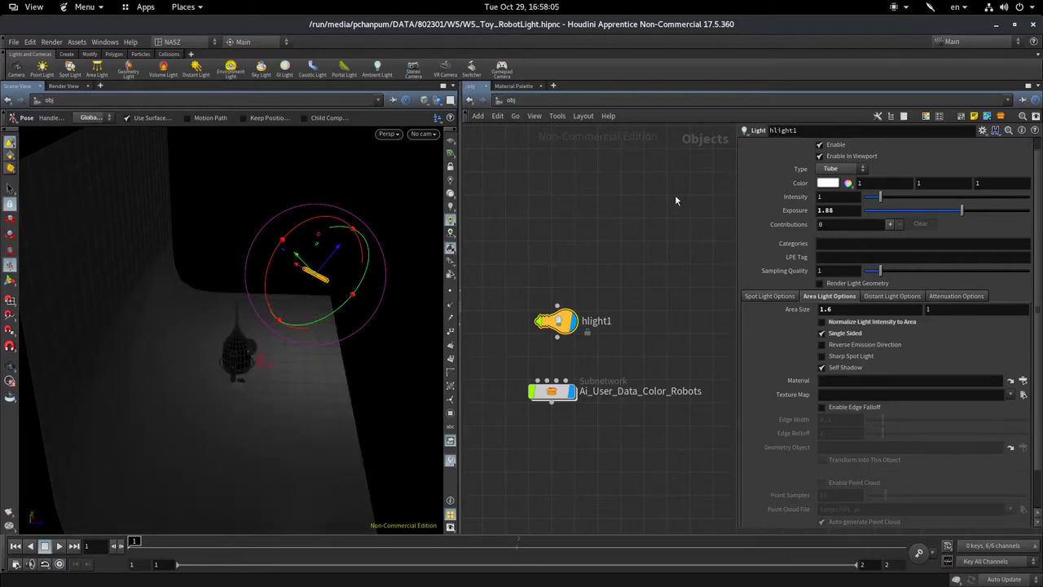
key(shift+Tab)
text(5)
key(Return)
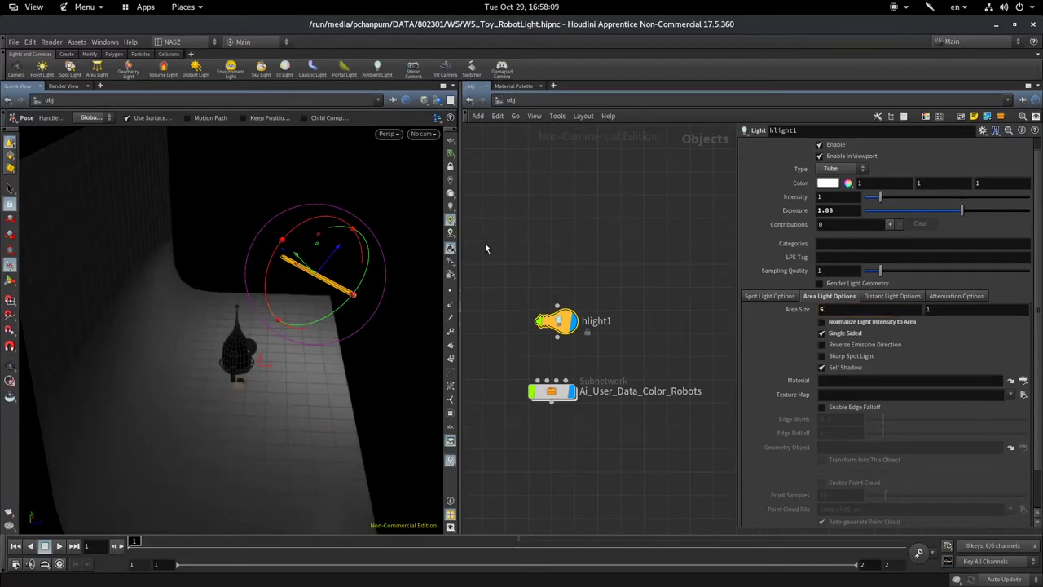
Rotate the tube light to aim down at the robot, then view the IPR render
key(Escape)
drag(245, 343, 163, 364)
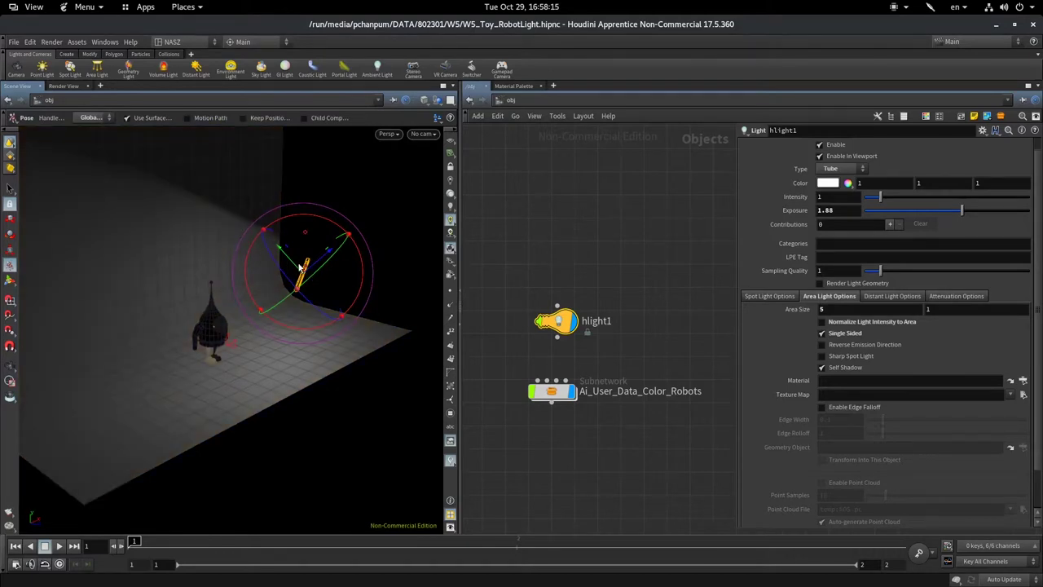
drag(302, 268, 257, 259)
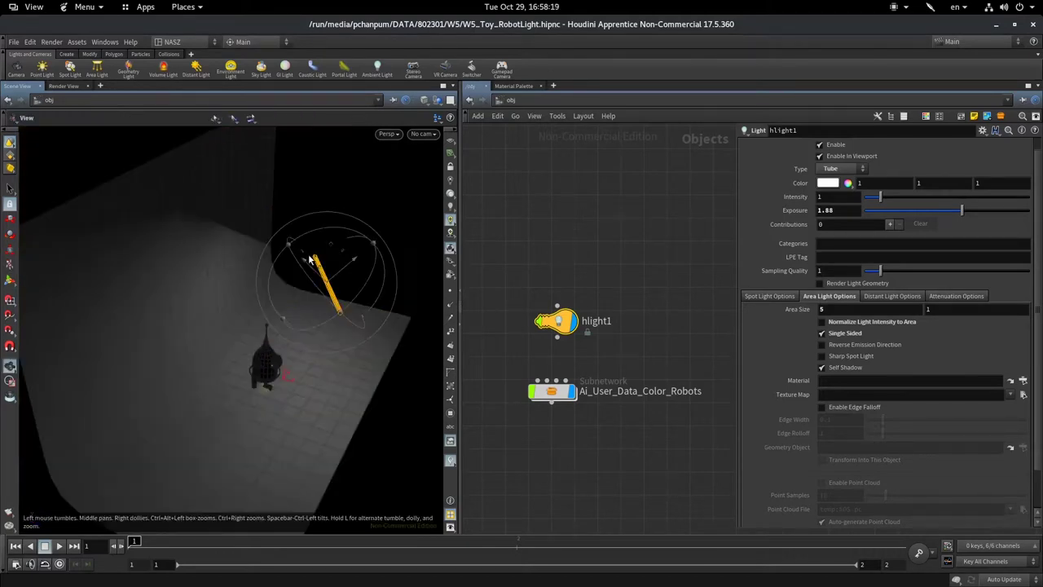
drag(356, 266, 306, 289)
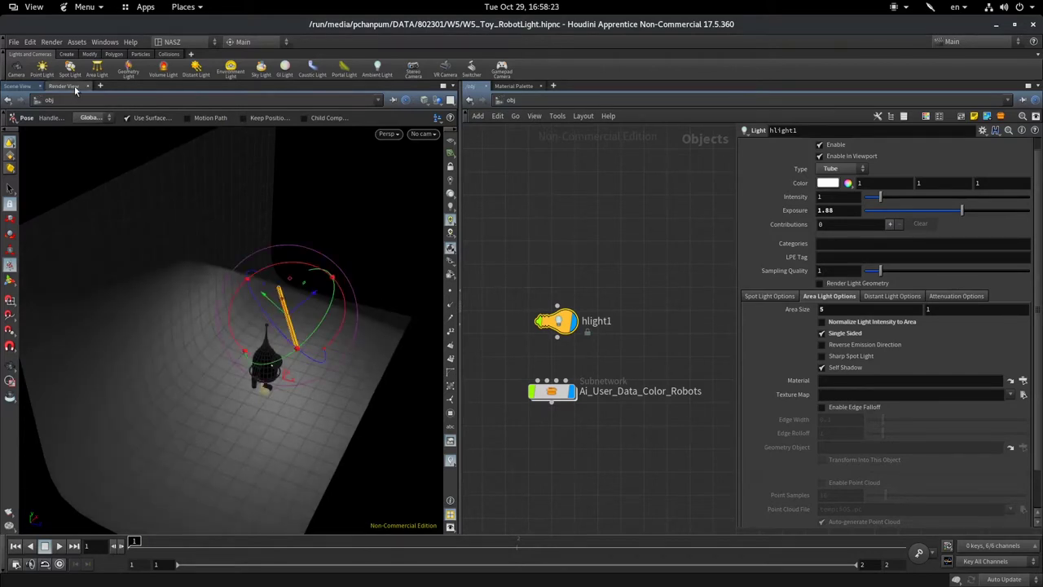
click(74, 87)
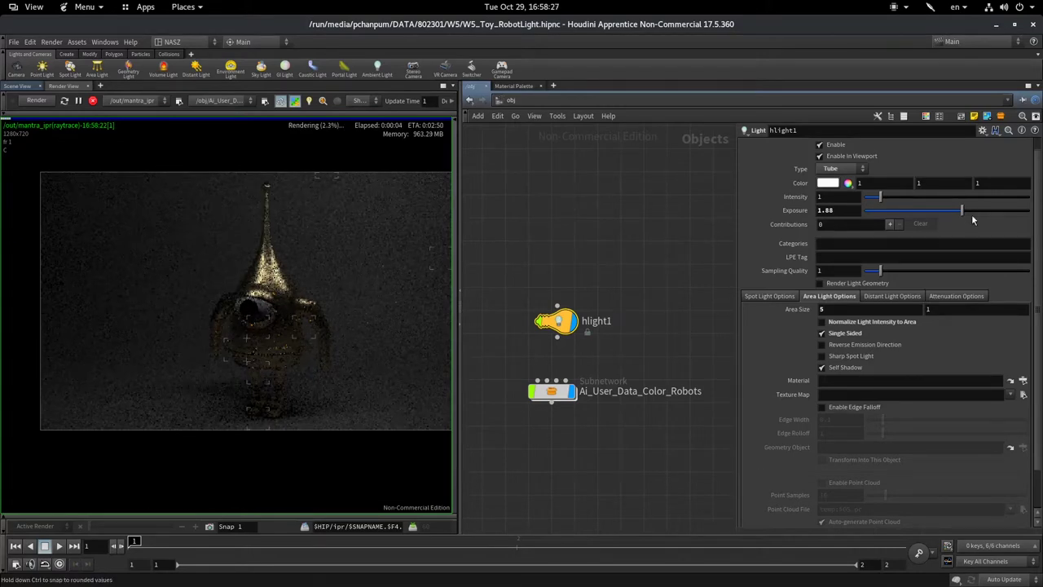
Raise hlight1's exposure to 5.05, check its placement in Scene View, and return to the render
mouse_move(962, 210)
mouse_down()
mouse_move(1007, 210)
mouse_move(972, 214)
mouse_up()
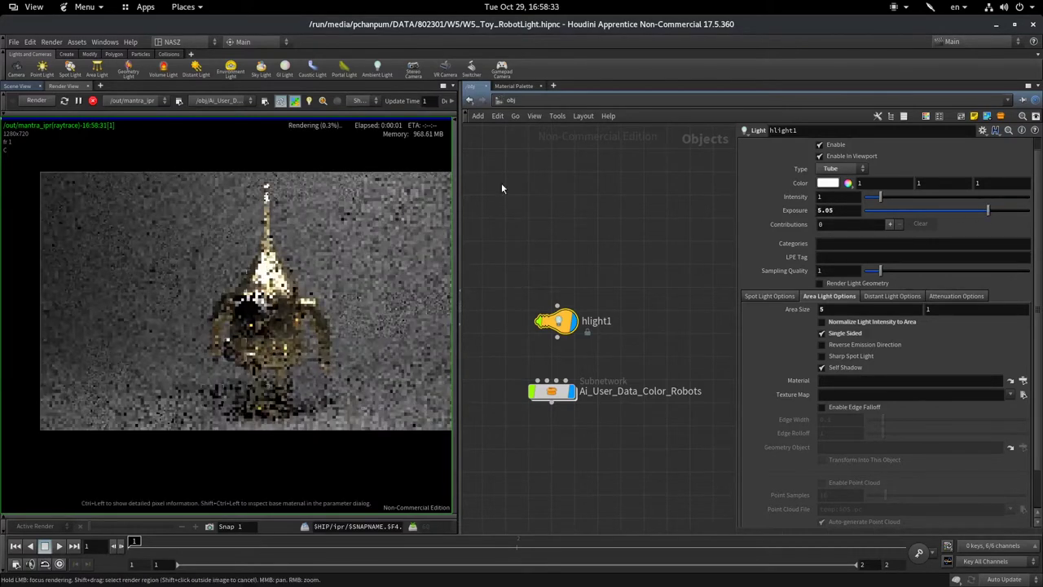
click(18, 86)
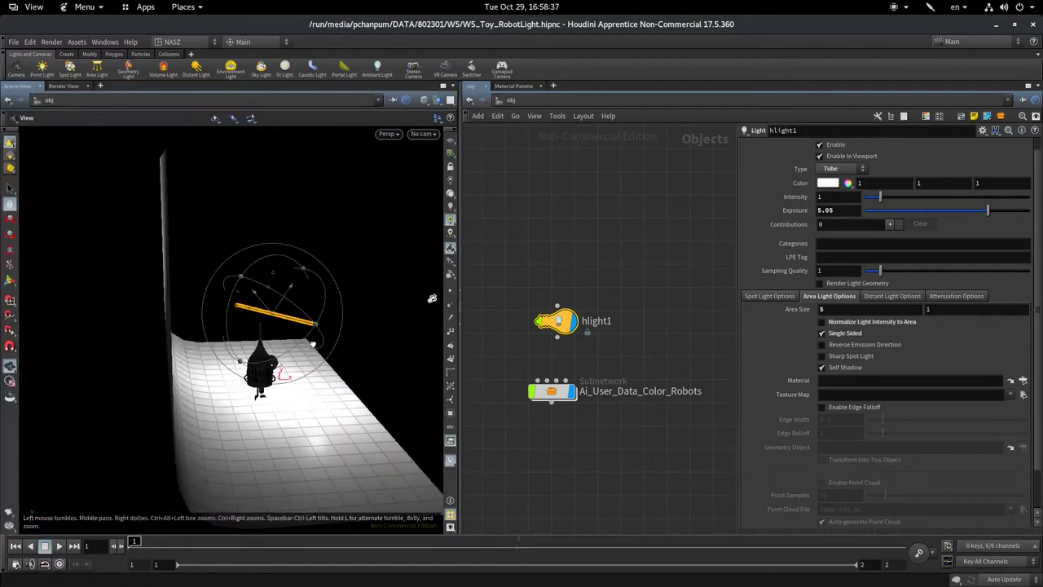
mouse_move(432, 298)
mouse_down()
mouse_move(263, 312)
mouse_move(289, 317)
mouse_up()
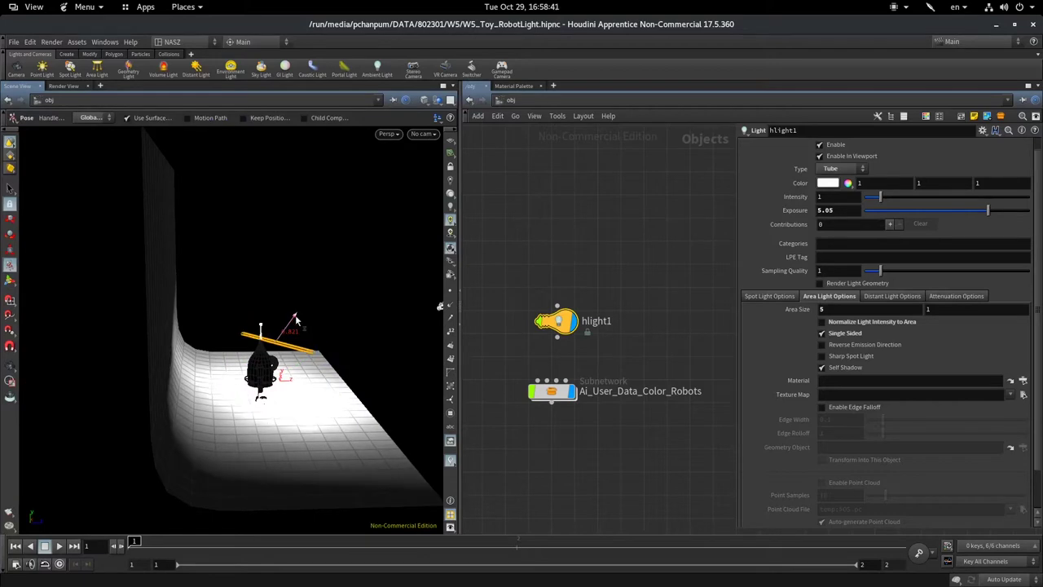
click(65, 87)
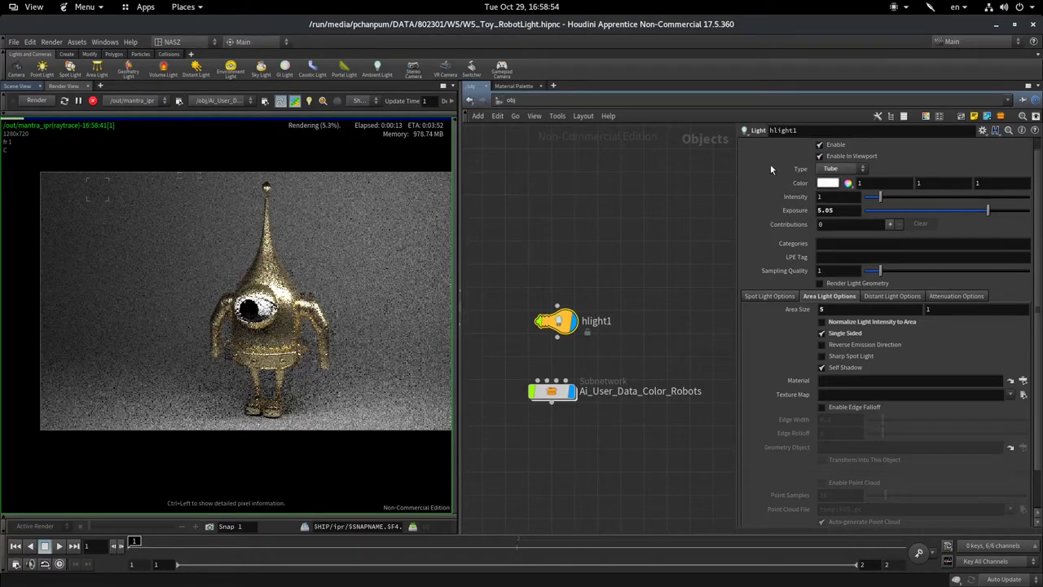
Change hlight1 to a Distant light with exposure 0.03
click(844, 170)
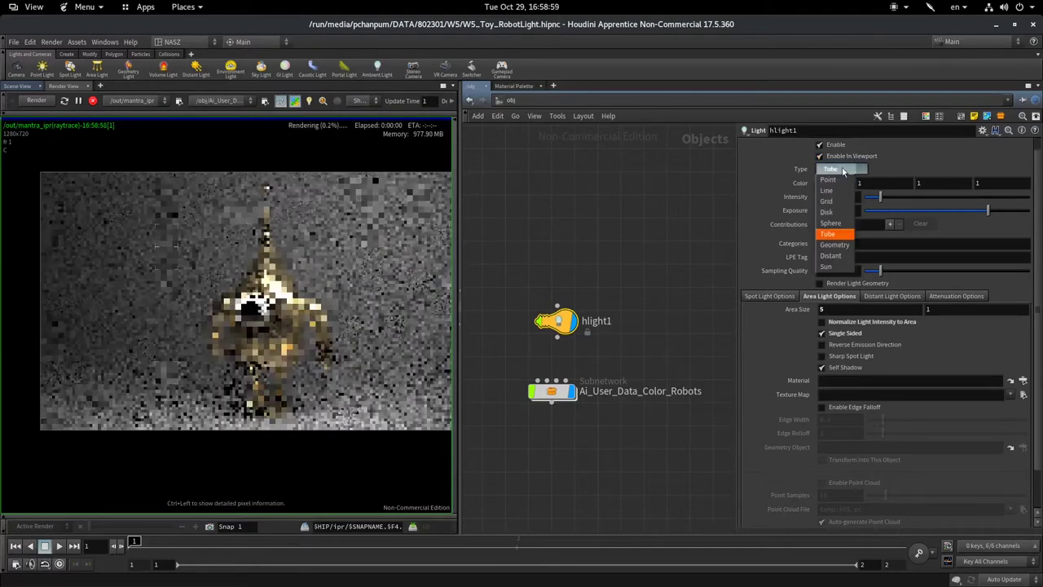
click(844, 259)
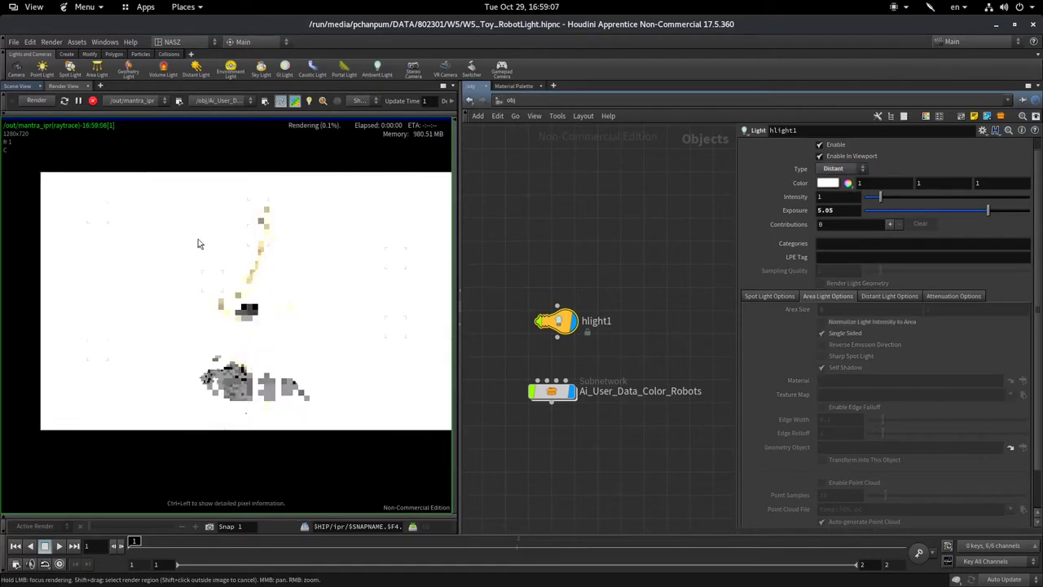
drag(988, 210, 948, 221)
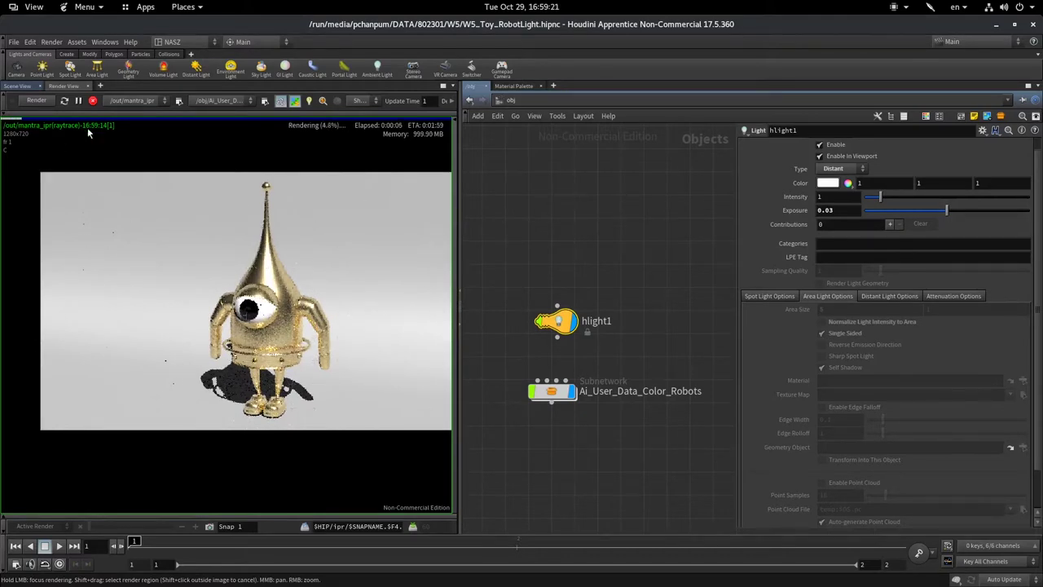
Re-aim the distant light so the robot's shadow falls behind-left, checking the IPR render
click(24, 87)
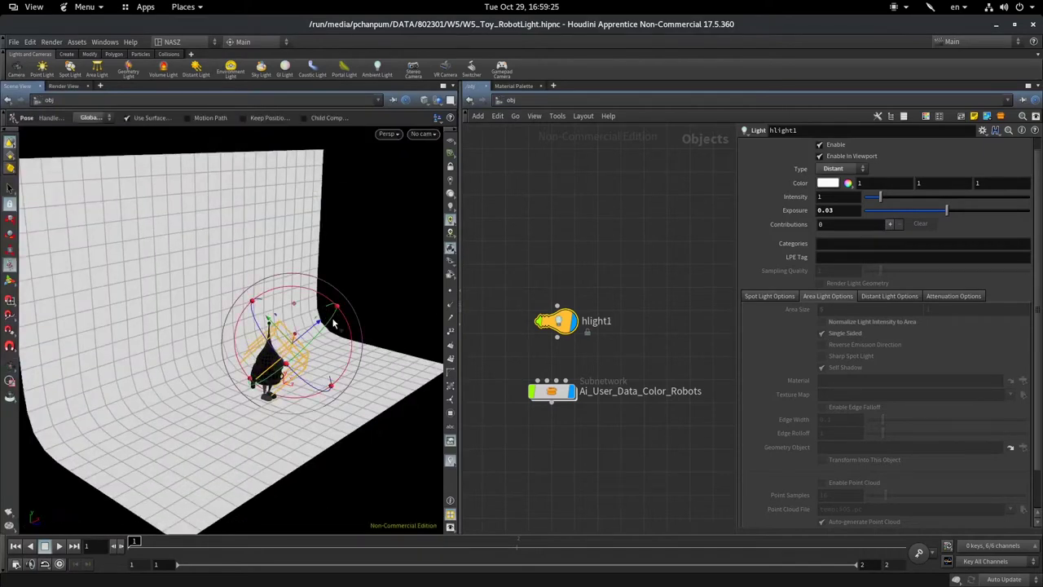
drag(333, 324, 336, 335)
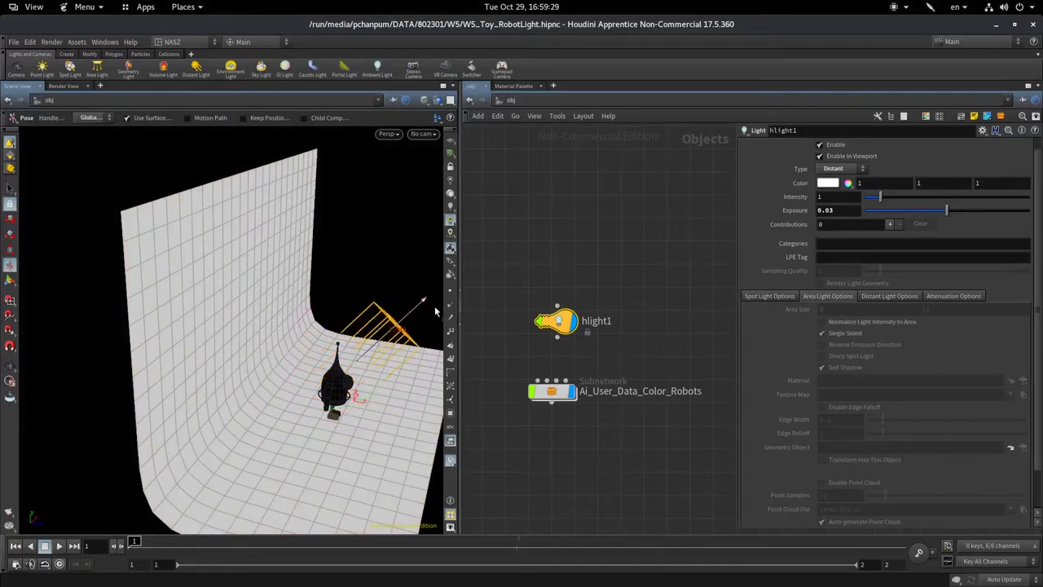
drag(387, 345, 407, 310)
mouse_move(261, 410)
mouse_down()
mouse_move(302, 396)
mouse_move(391, 317)
mouse_move(164, 332)
mouse_move(410, 326)
mouse_move(433, 345)
mouse_up()
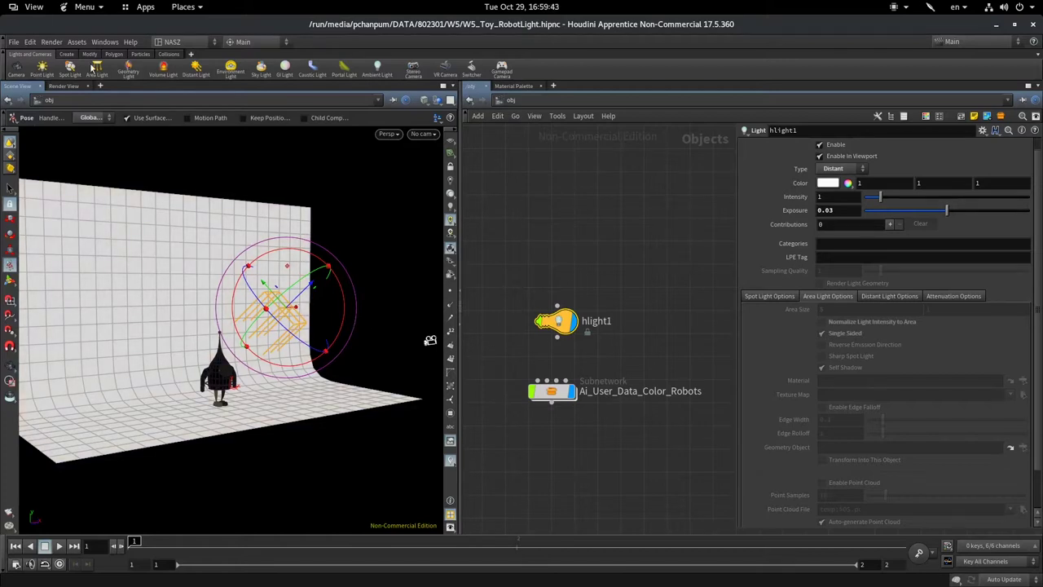
click(63, 85)
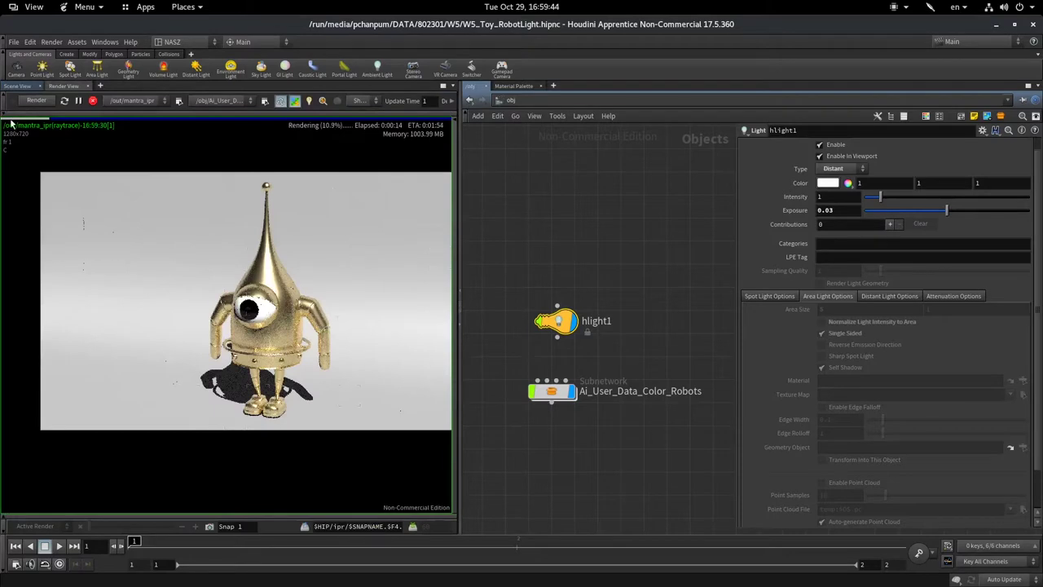
click(18, 86)
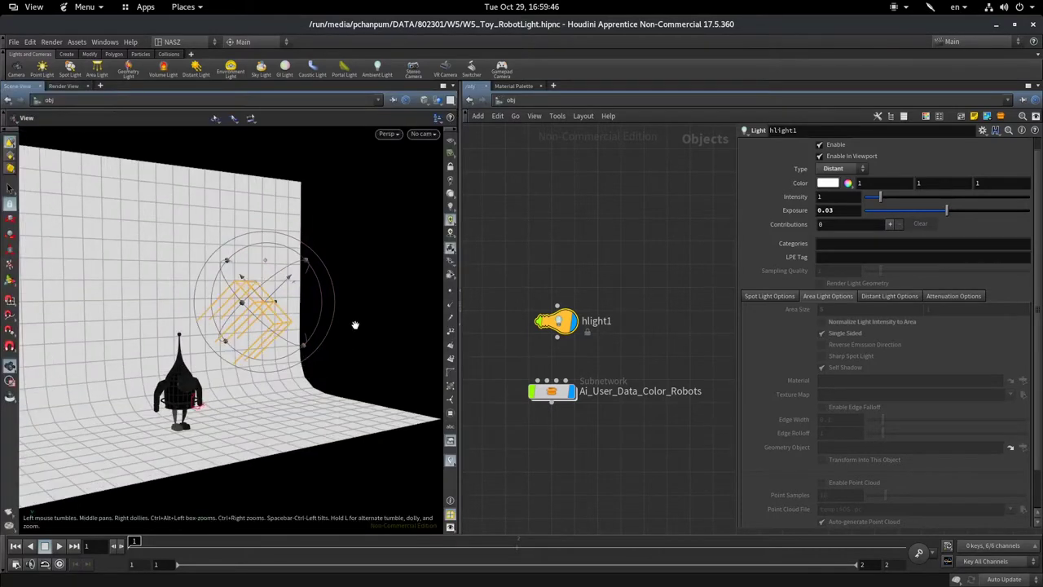
mouse_move(354, 325)
mouse_down()
mouse_move(384, 296)
mouse_move(255, 297)
mouse_move(81, 112)
mouse_up()
key(Return)
click(64, 86)
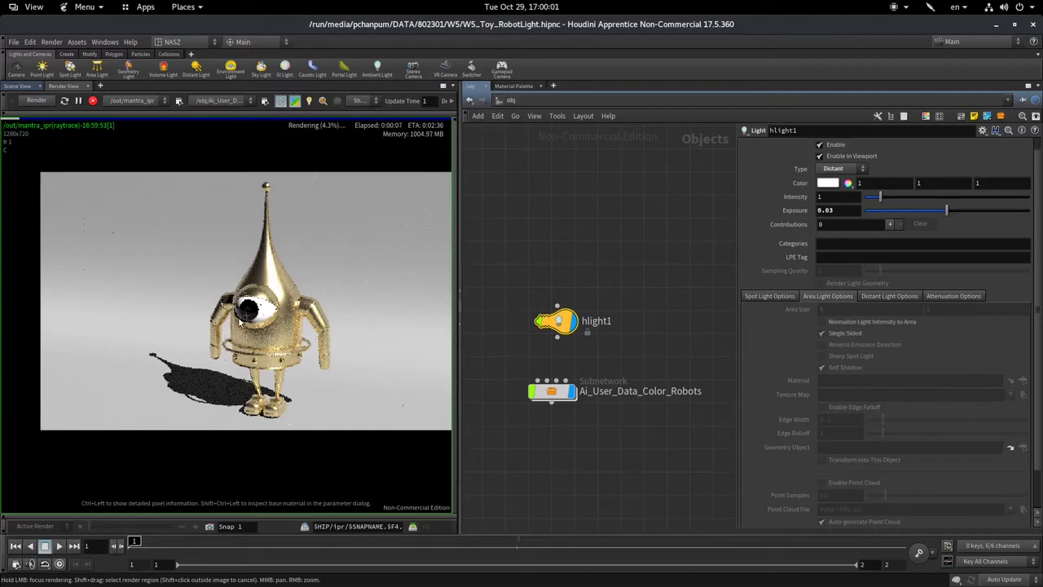
Reduce the distant light's Orthographic Width to 2.37, then zoom and pan the render to inspect the shadow
click(878, 298)
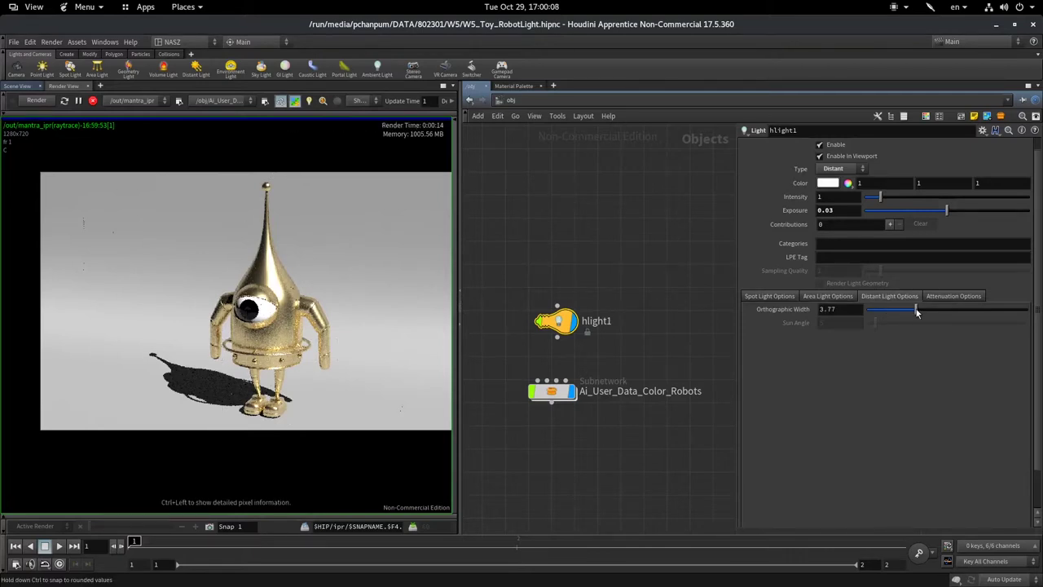
mouse_move(917, 312)
mouse_down()
mouse_move(882, 316)
mouse_move(891, 312)
mouse_up()
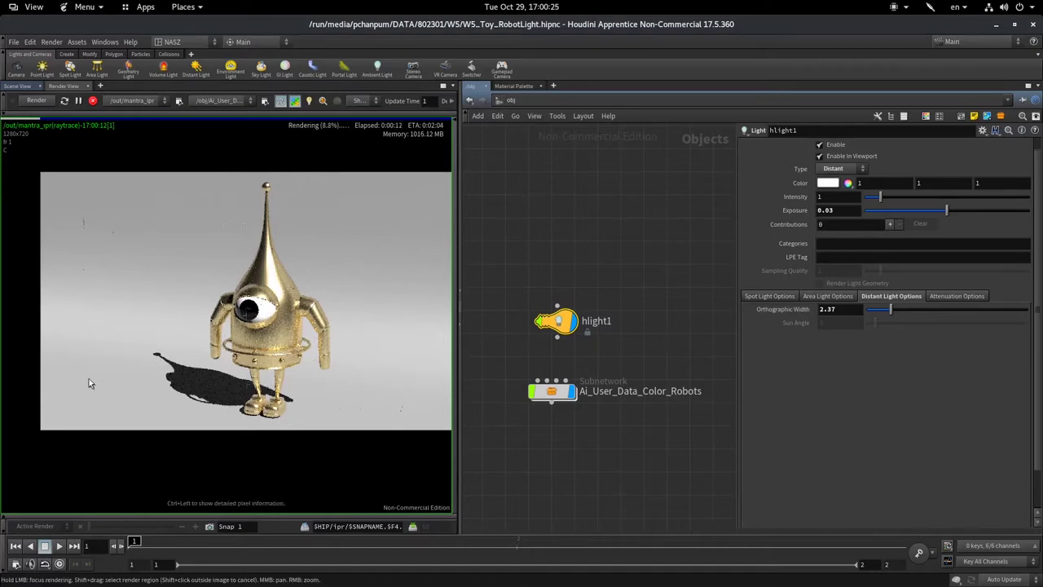
scroll(159, 383, up, 2)
scroll(277, 398, up, 2)
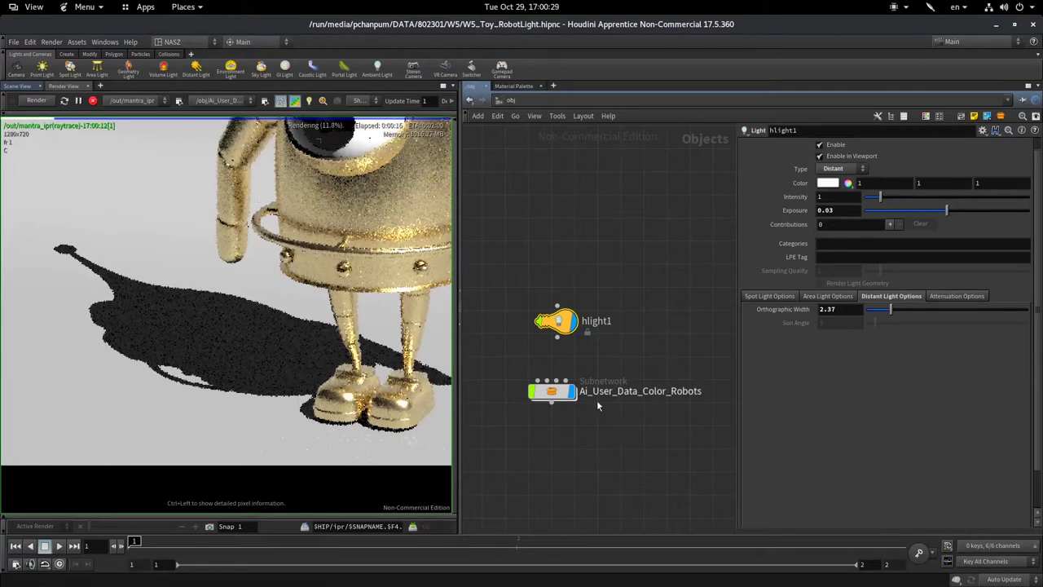
scroll(344, 273, down, 2)
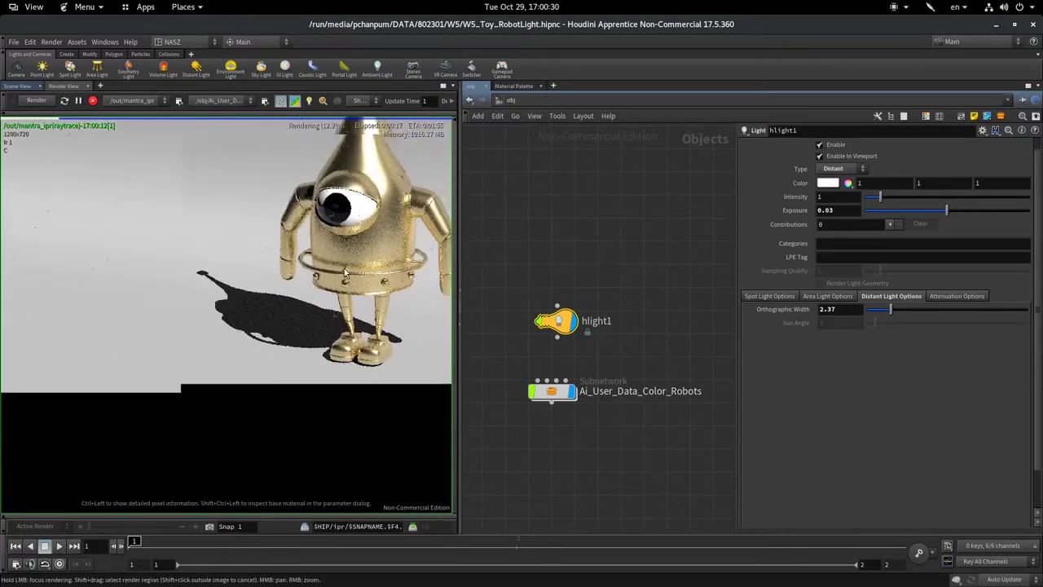
scroll(242, 301, down, 2)
middle_drag(131, 289, 162, 288)
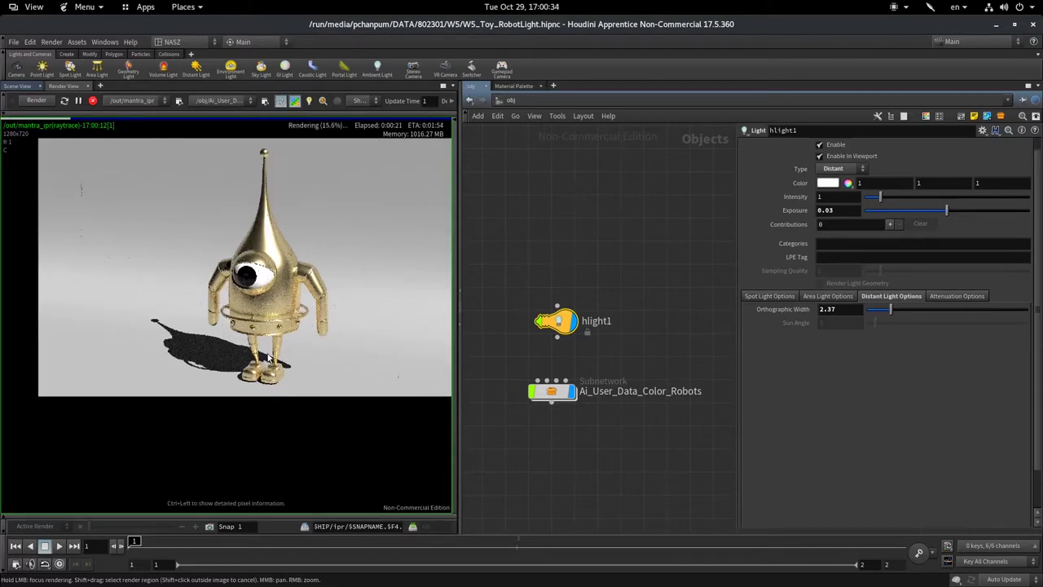
scroll(200, 316, up, 2)
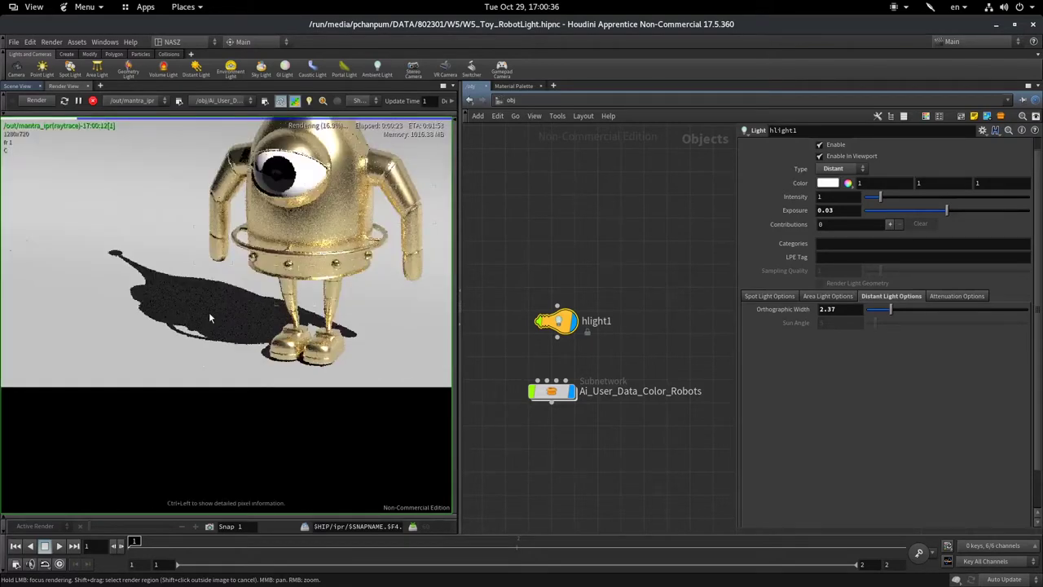
middle_drag(209, 312, 241, 333)
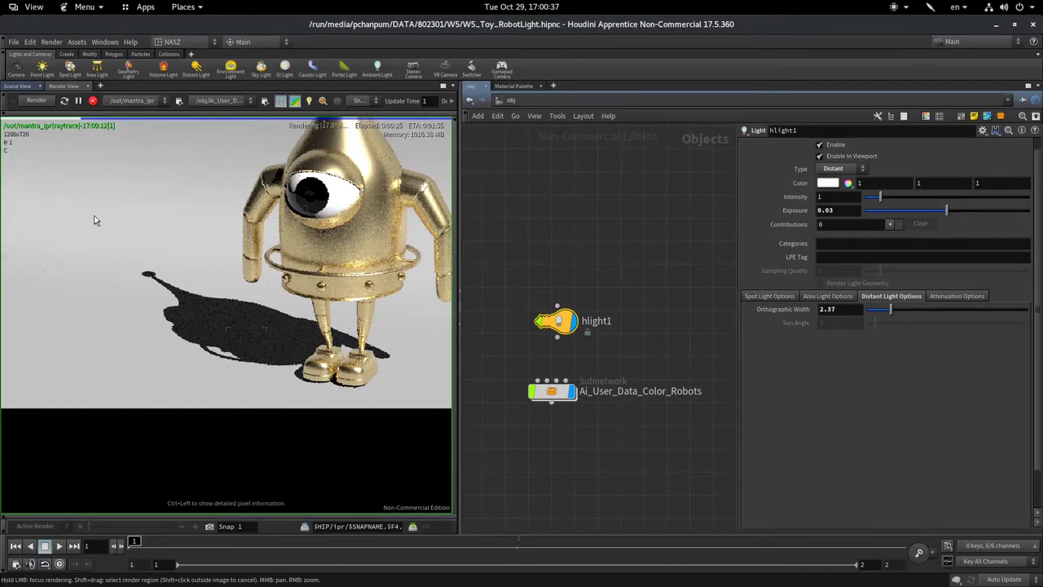
Change hlight1 to a Sun light with exposure 2.15
click(848, 169)
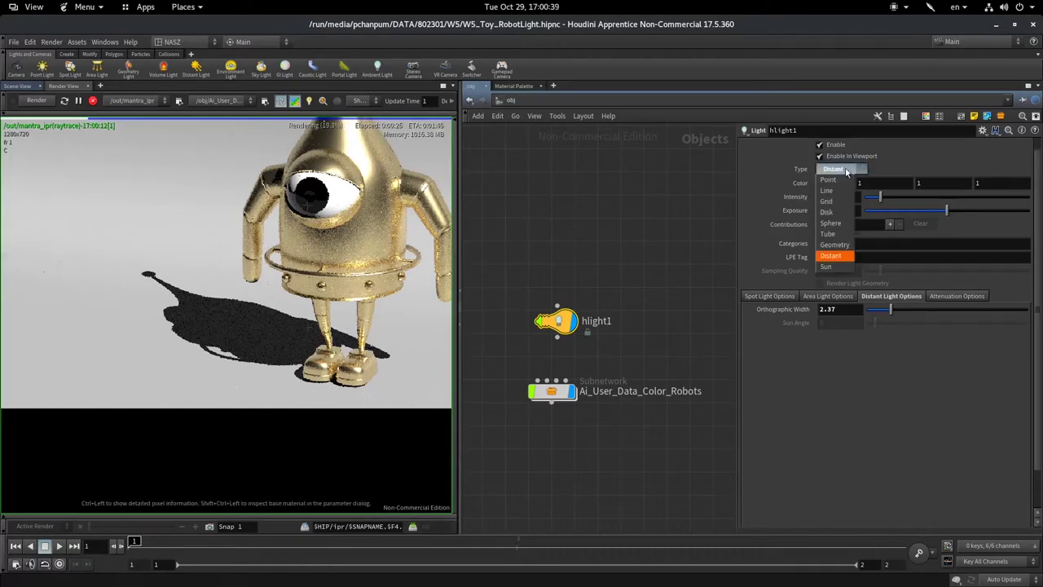
click(846, 267)
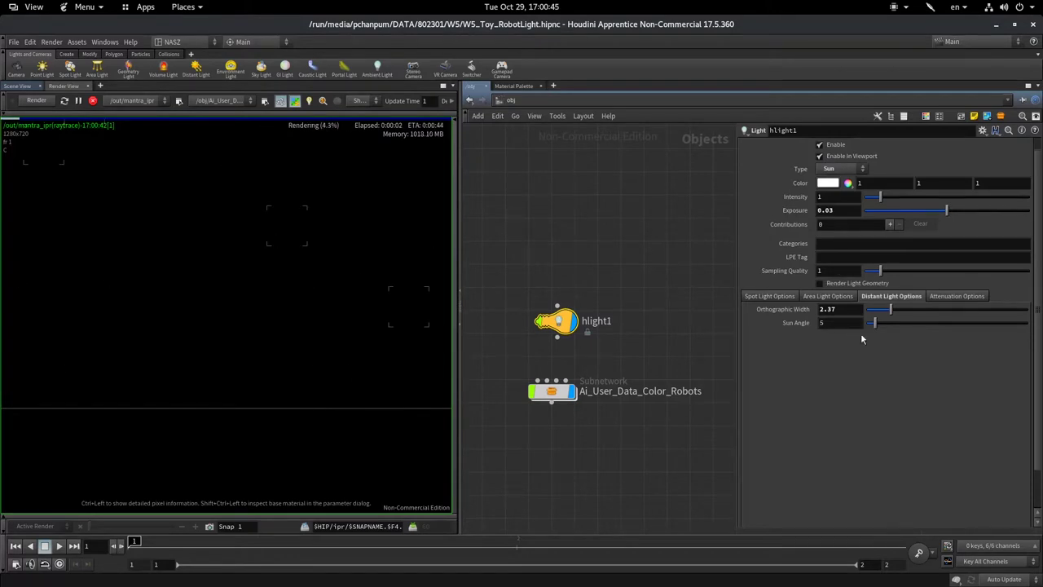
click(965, 212)
click(17, 86)
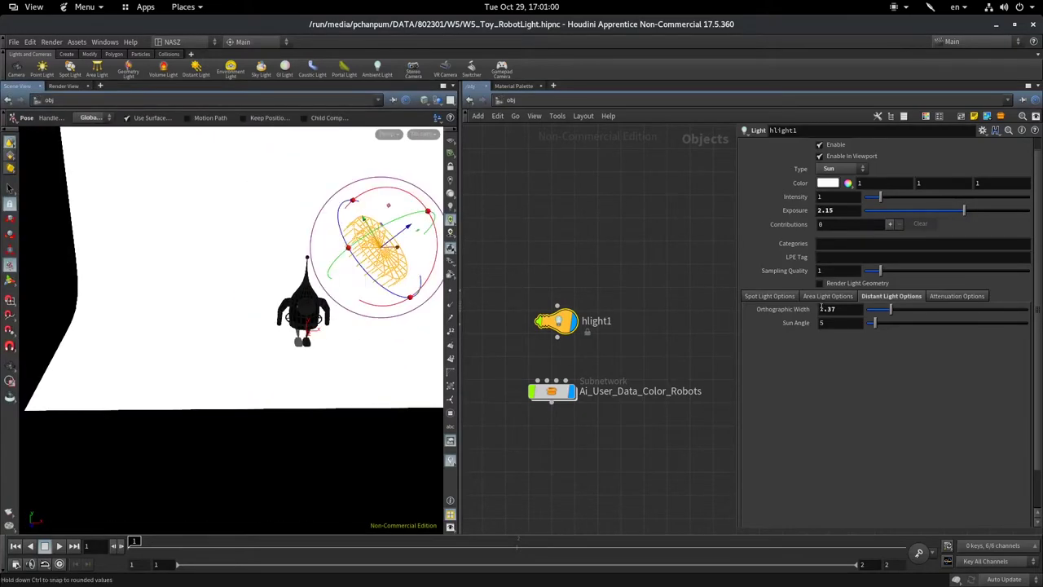
click(62, 86)
key(Delete)
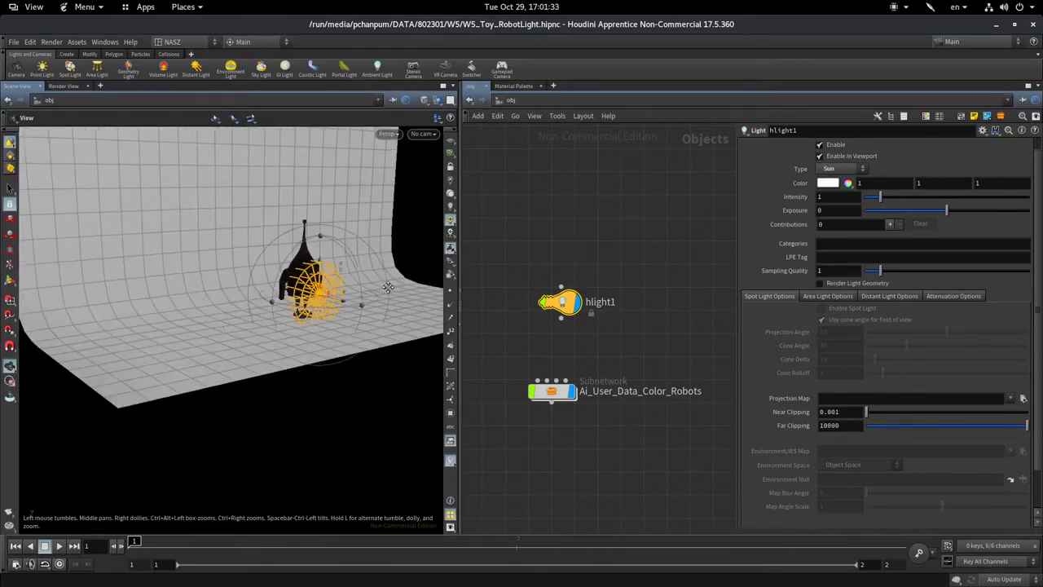
Lift the sun light higher beside the robot and tilt its disc nearly edge-on
mouse_move(388, 287)
mouse_down()
mouse_move(400, 318)
mouse_move(304, 334)
mouse_up()
key(r)
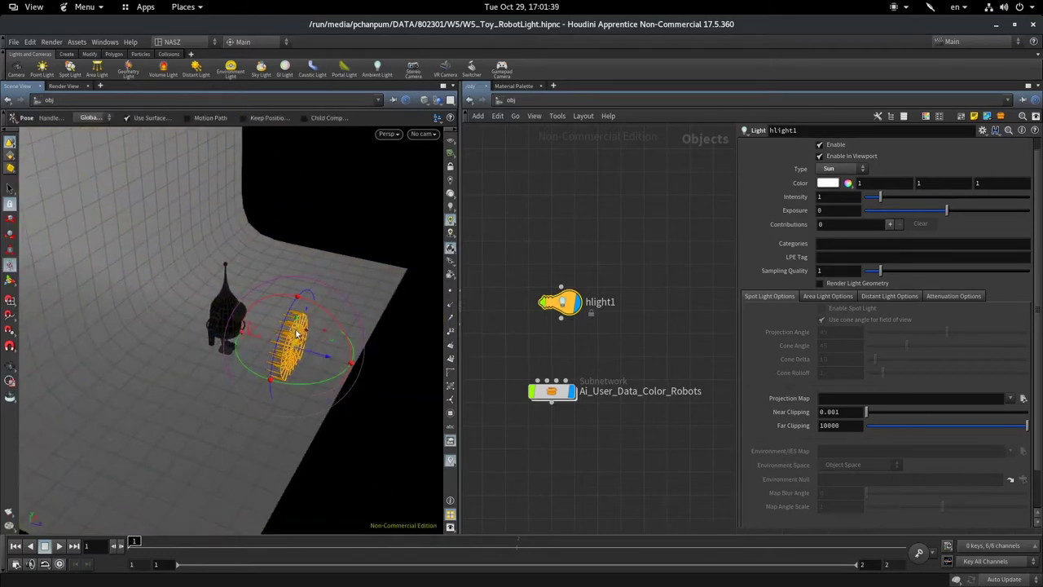
drag(304, 333, 307, 260)
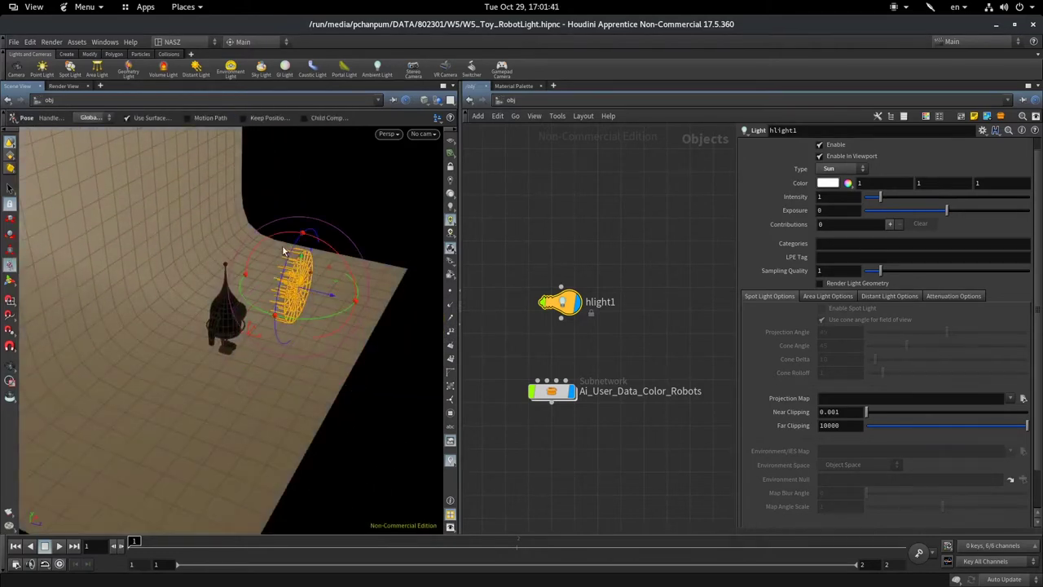
key(e)
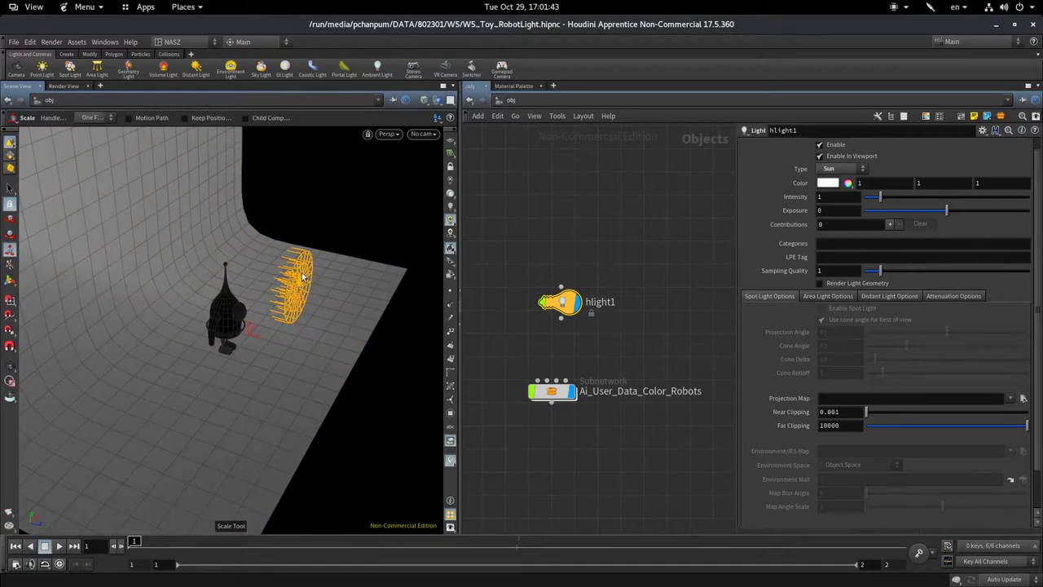
key(r)
drag(344, 252, 326, 237)
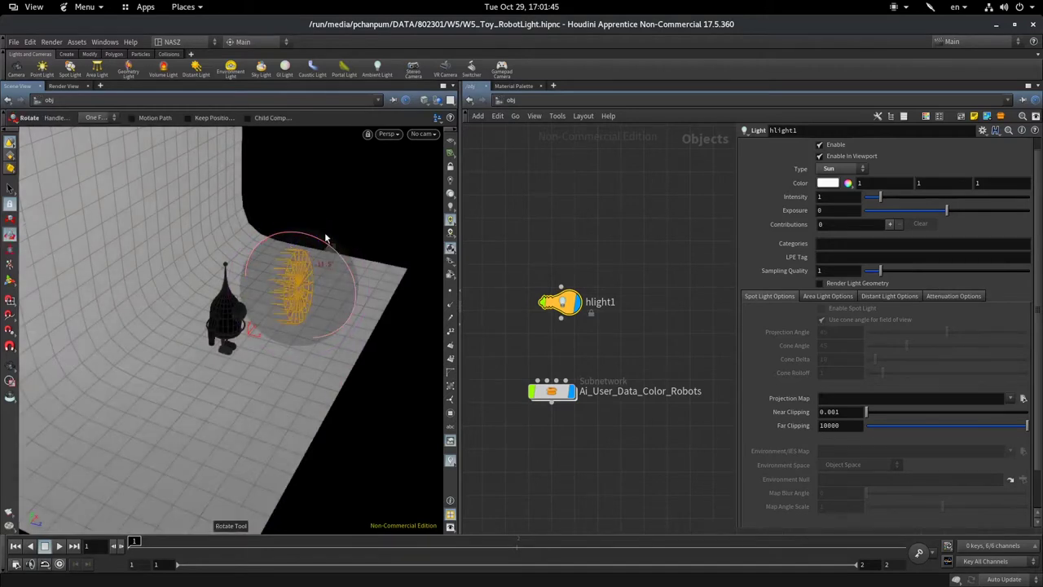
drag(314, 296, 345, 283)
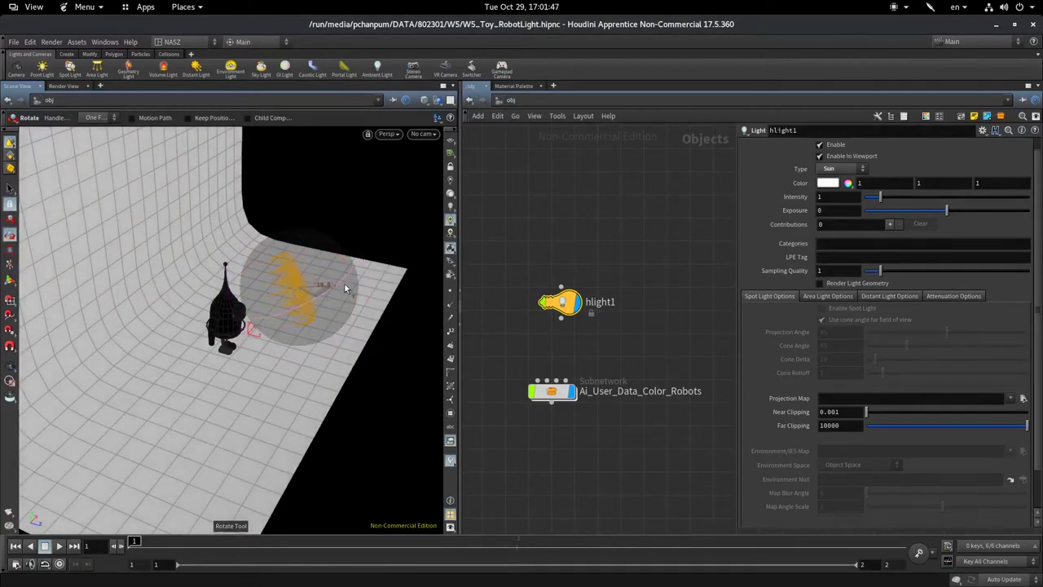
Set the sun light's Sun Angle to 1 and reframe the render to check the sharper shadow
click(63, 86)
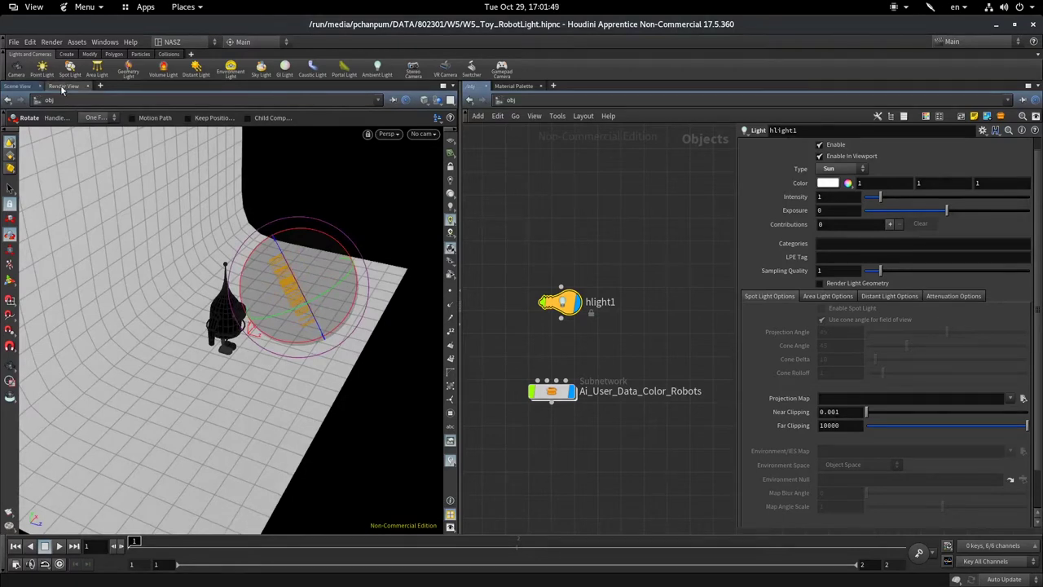
scroll(235, 269, up, 2)
scroll(245, 277, up, 2)
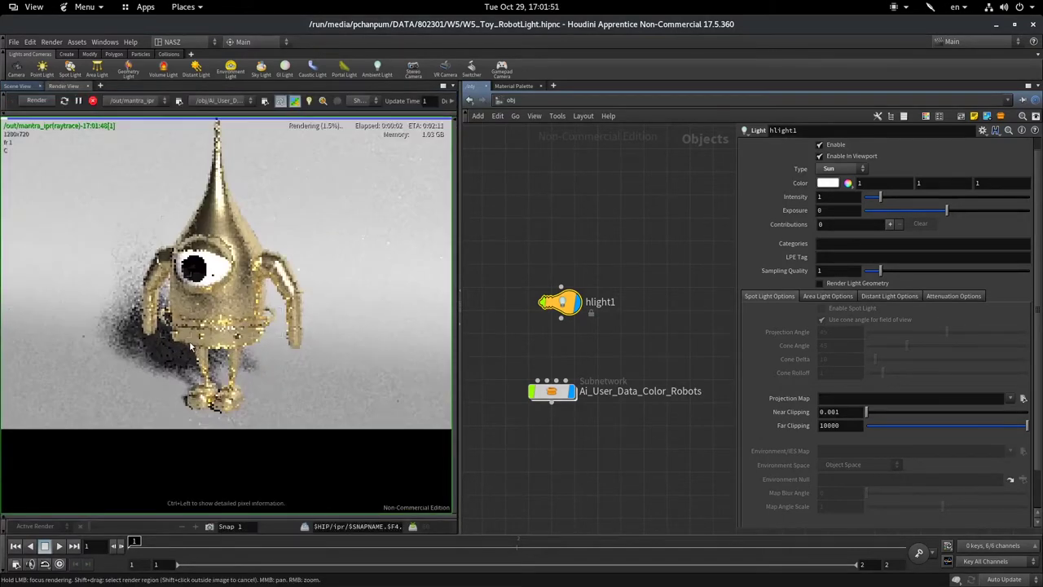
scroll(326, 310, up, 2)
scroll(356, 326, up, 1)
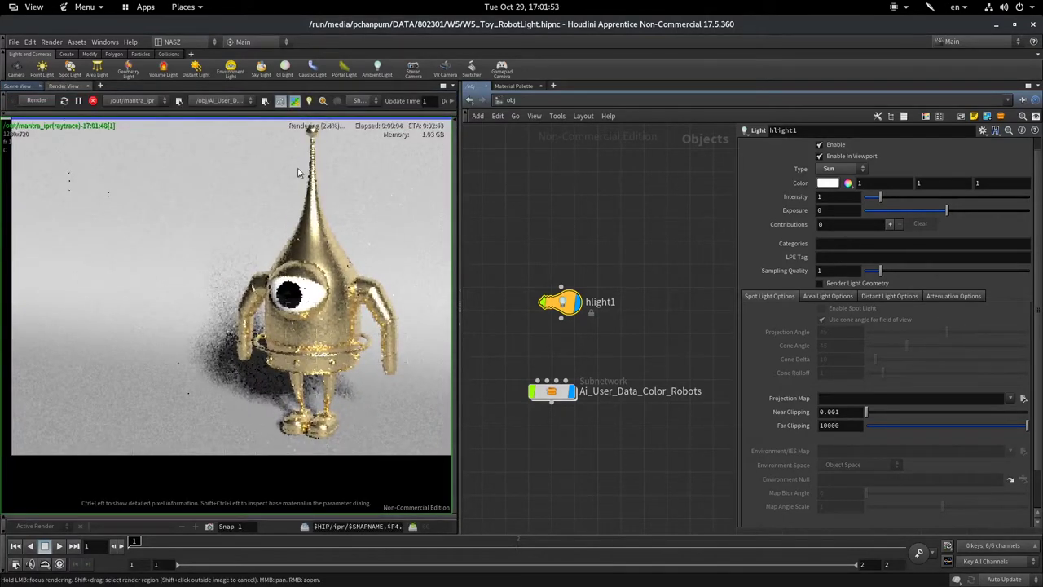
click(906, 297)
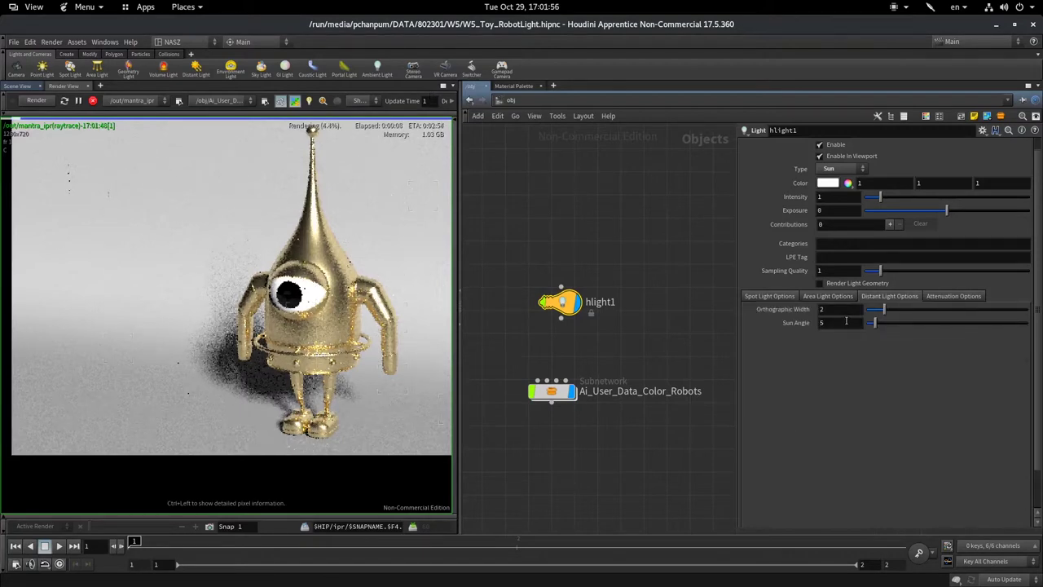
click(832, 322)
text(1)
key(Return)
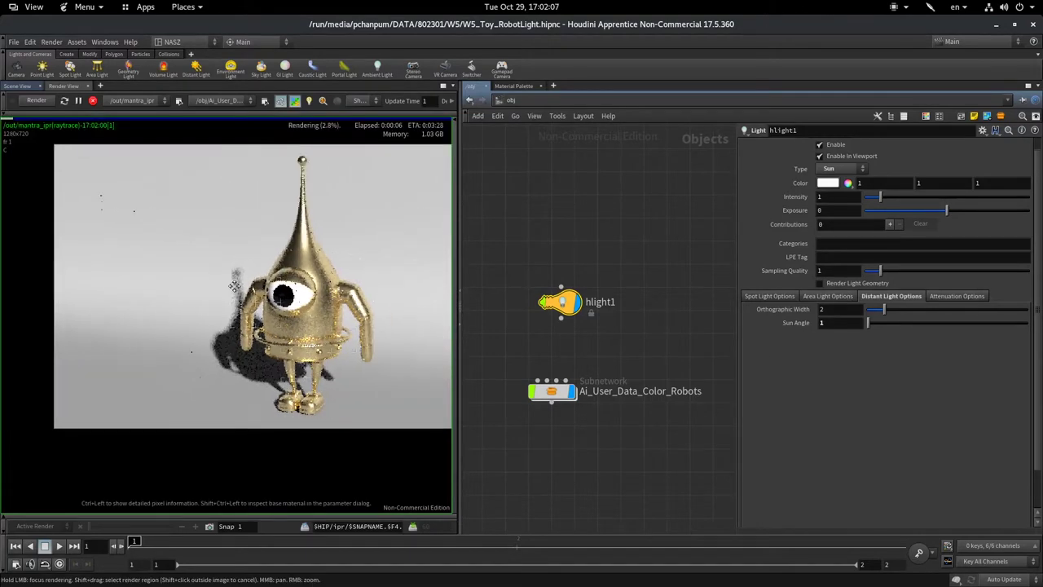
middle_drag(441, 265, 298, 280)
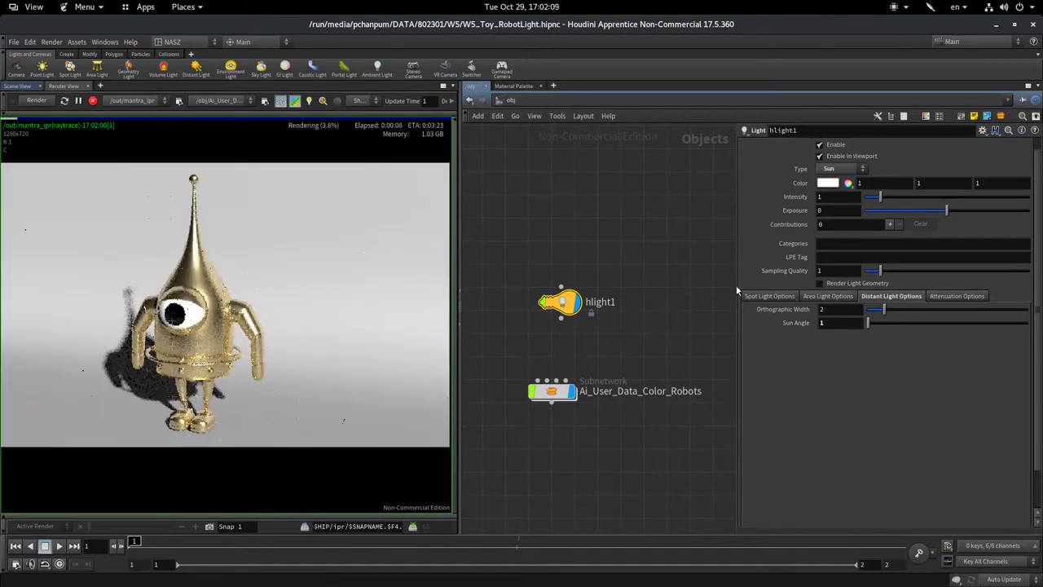
click(851, 170)
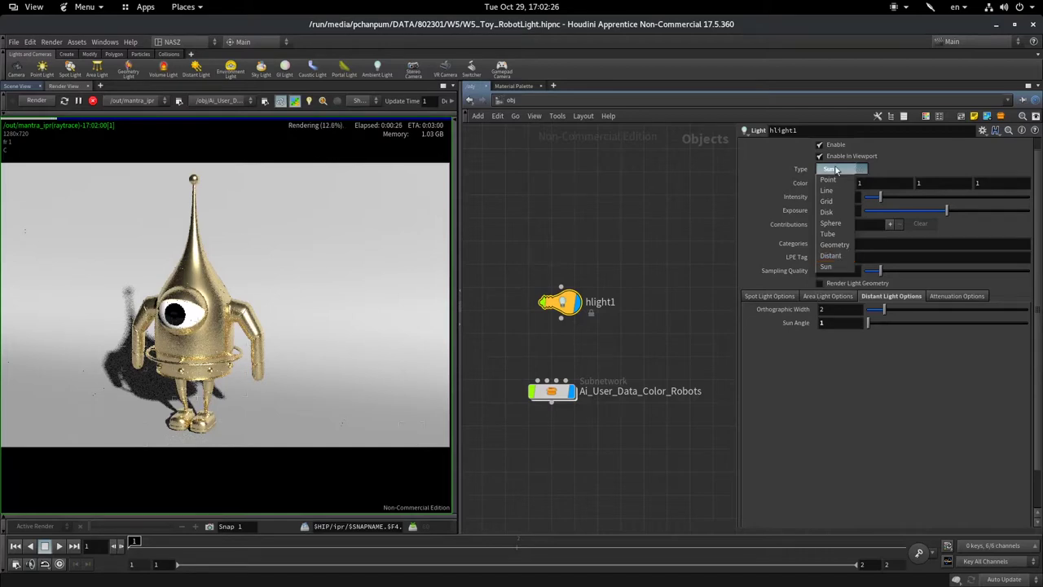
Make hlight1 a Geometry light, select the Rotate tool in Scene View, and bring up the node menu
click(846, 247)
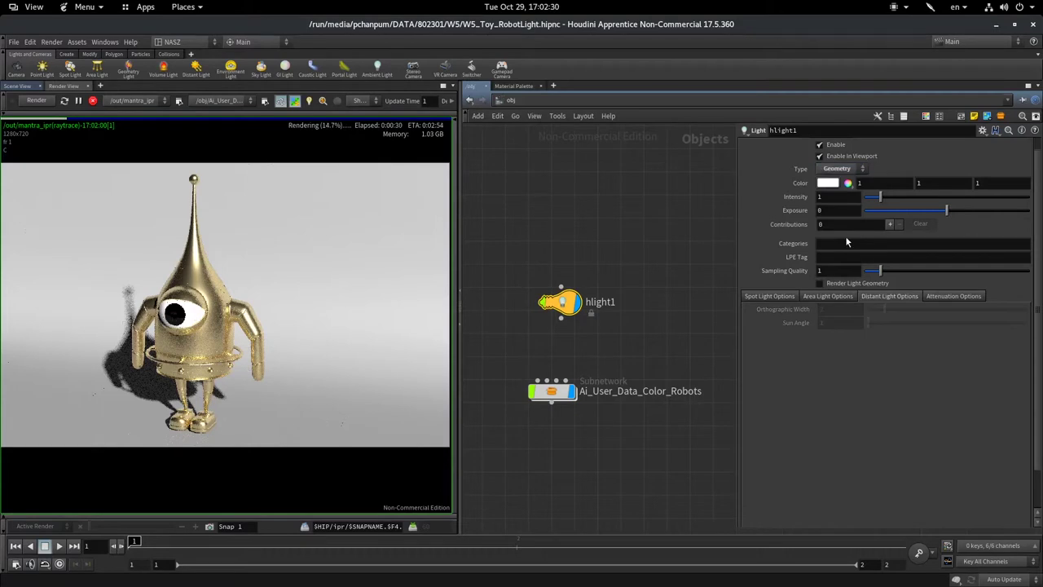
click(36, 86)
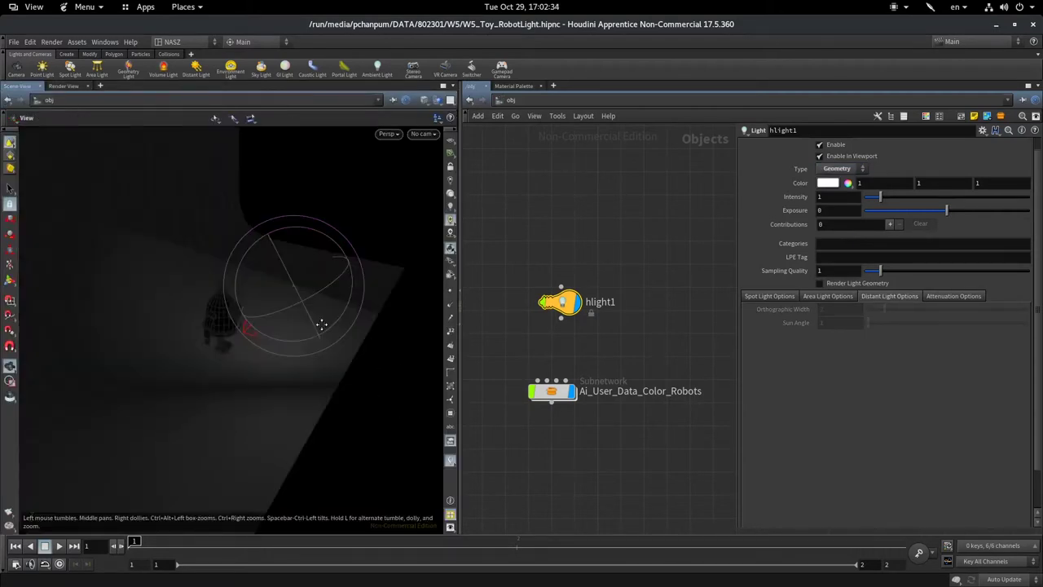
mouse_move(322, 325)
mouse_down()
mouse_move(142, 294)
mouse_move(316, 299)
mouse_up()
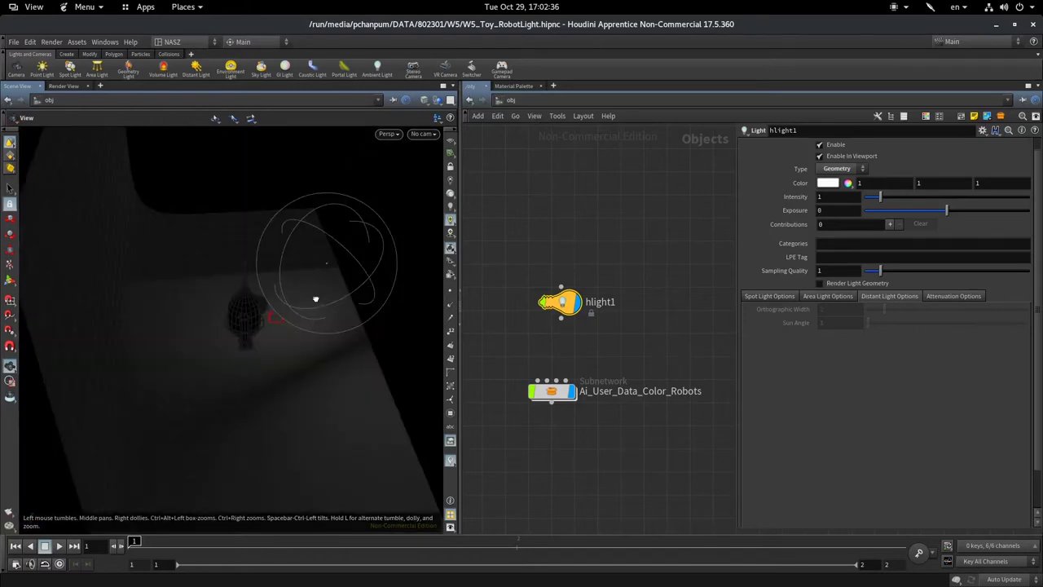
key(r)
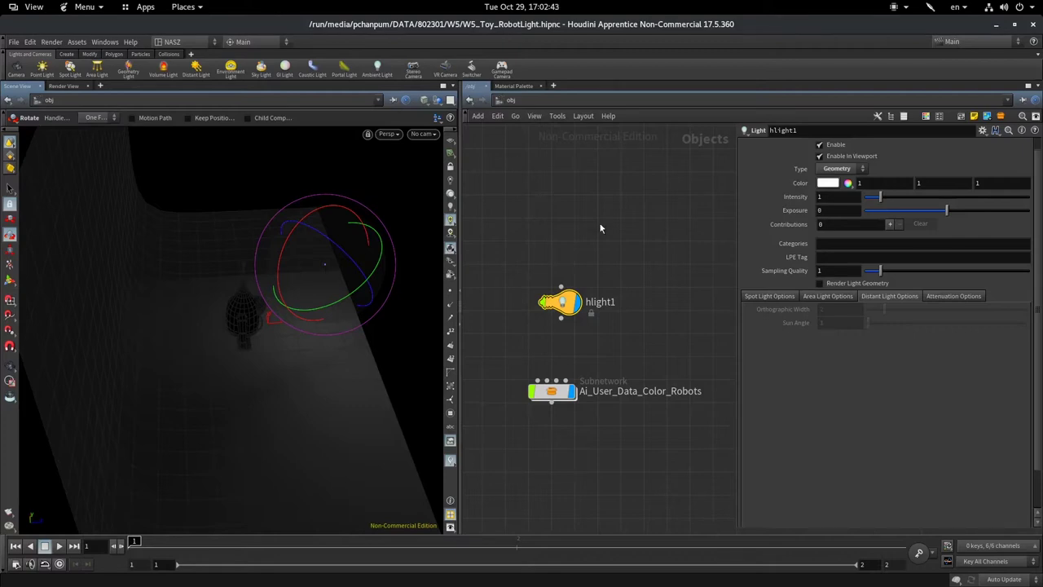
key(Tab)
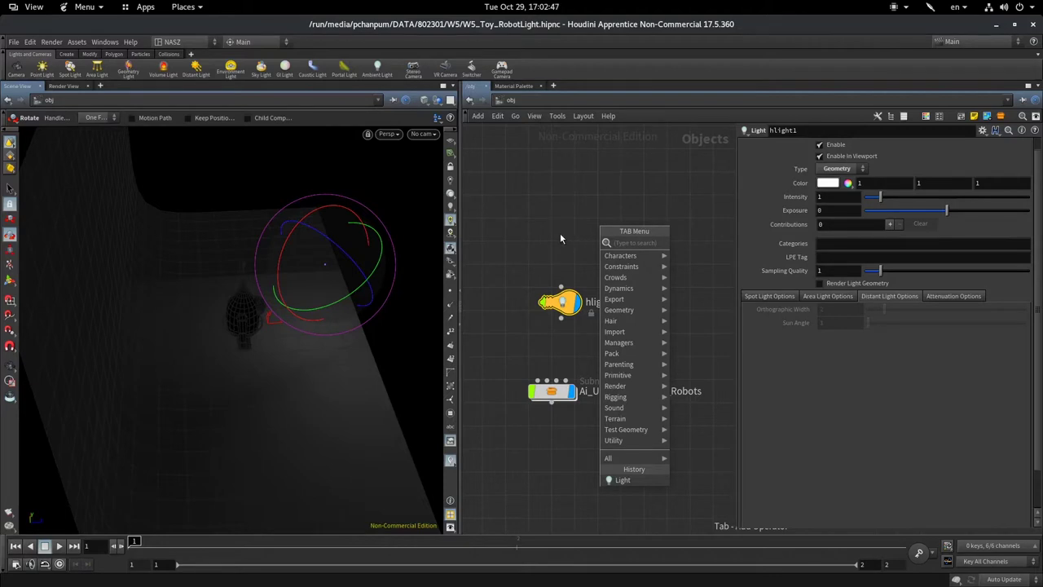
Add a Test Geometry: Pig Head object, preview it in the IPR render, and select hlight1
text(pi)
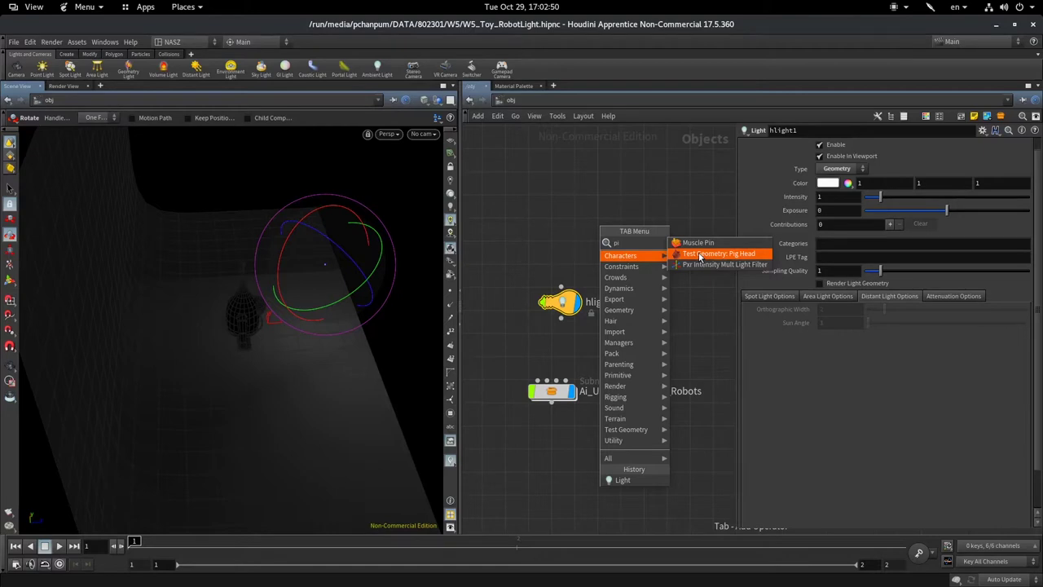
click(699, 257)
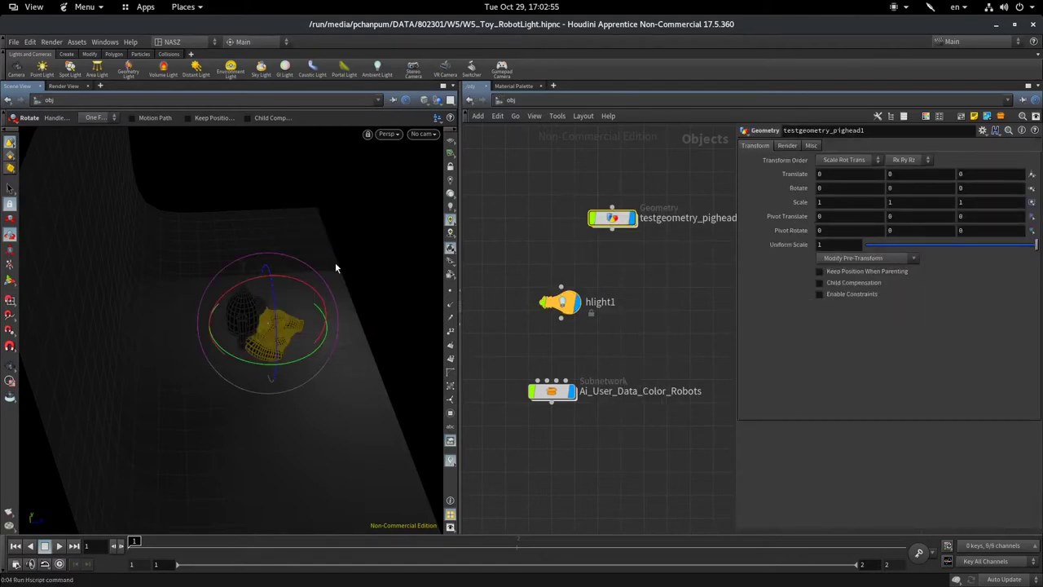
alt+drag(335, 267, 58, 76)
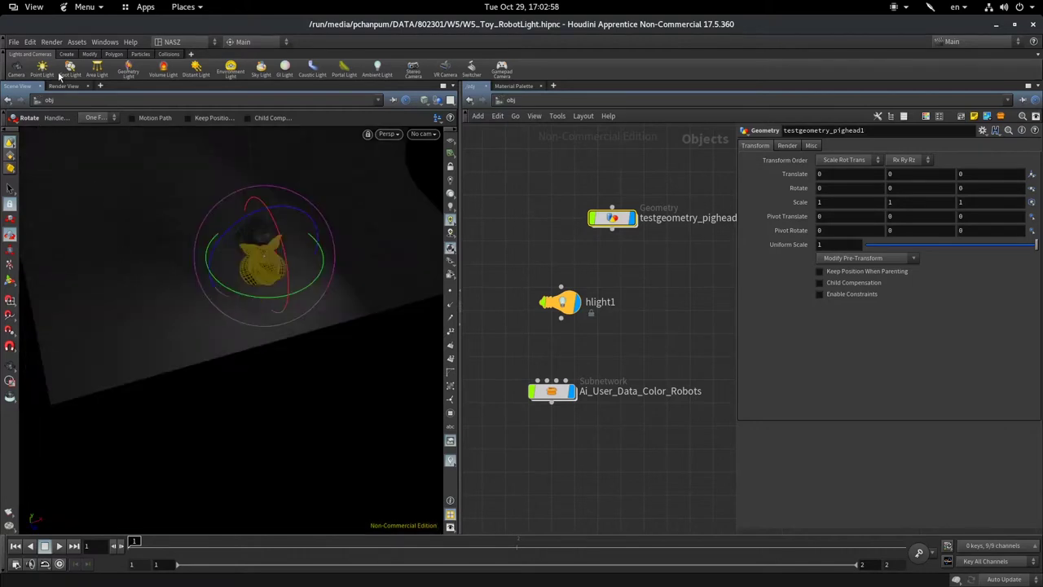
click(64, 85)
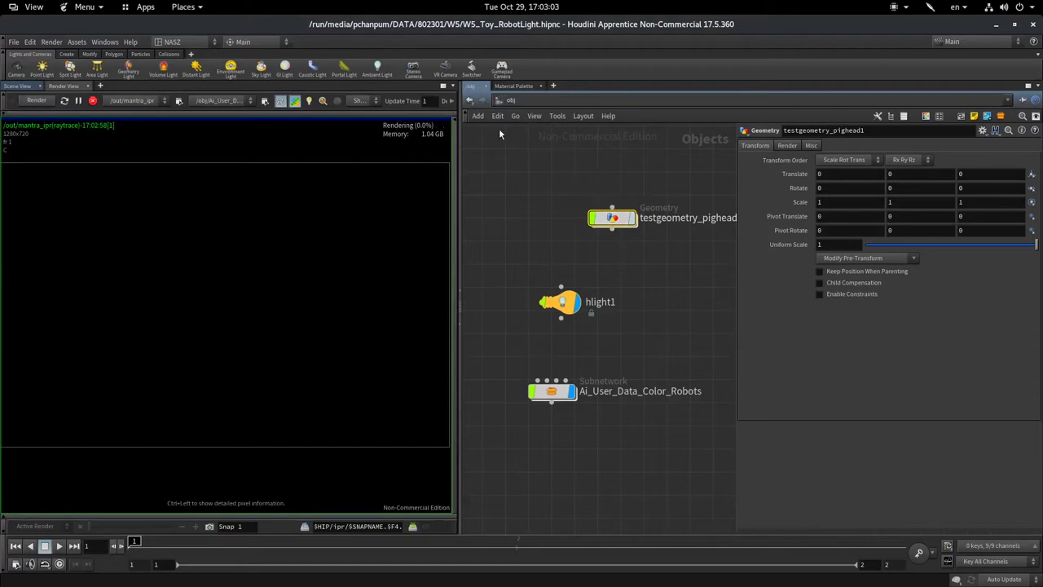
click(62, 99)
click(18, 86)
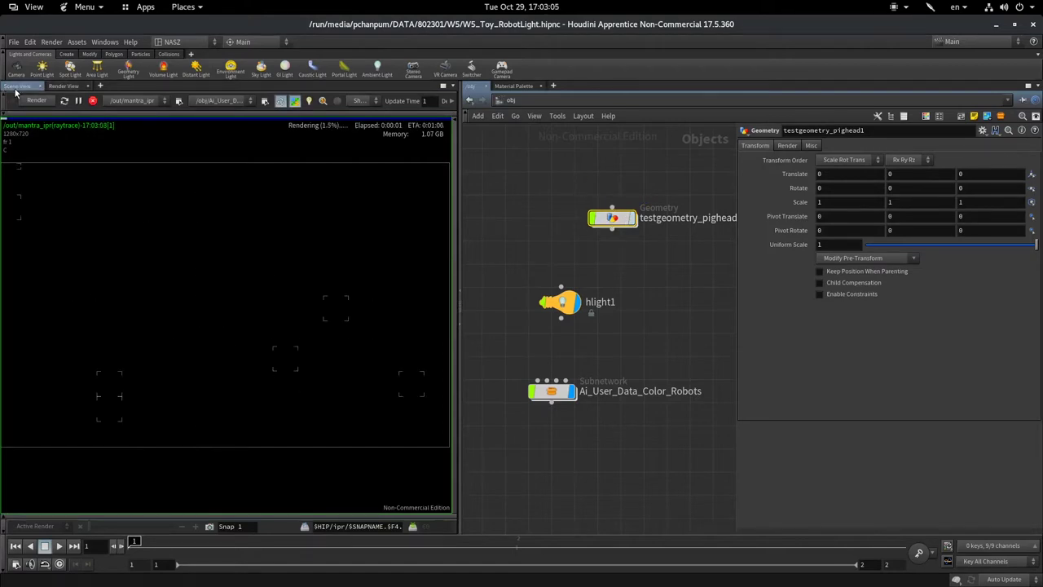
alt+drag(296, 216, 305, 264)
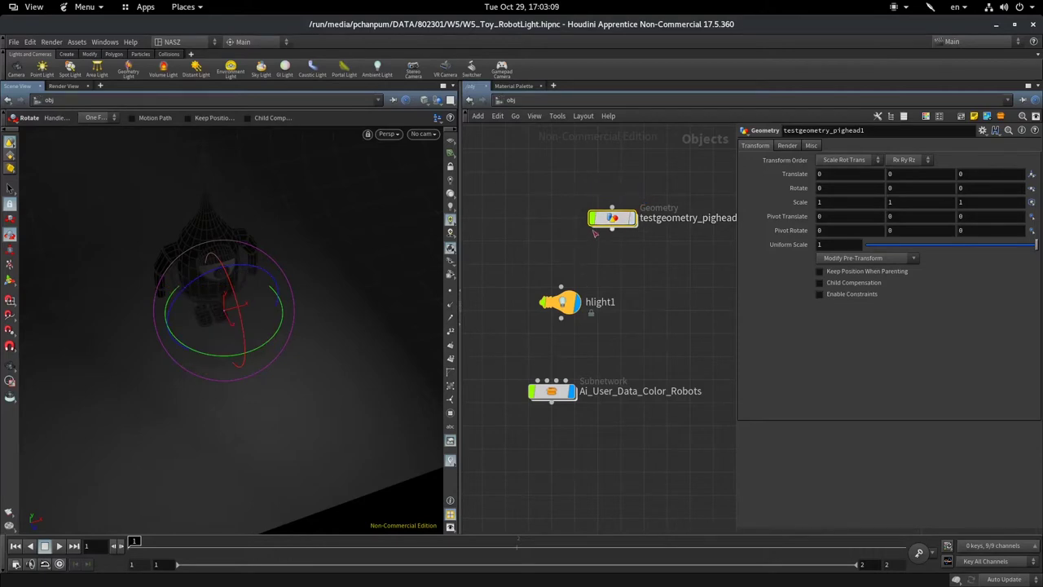
click(562, 303)
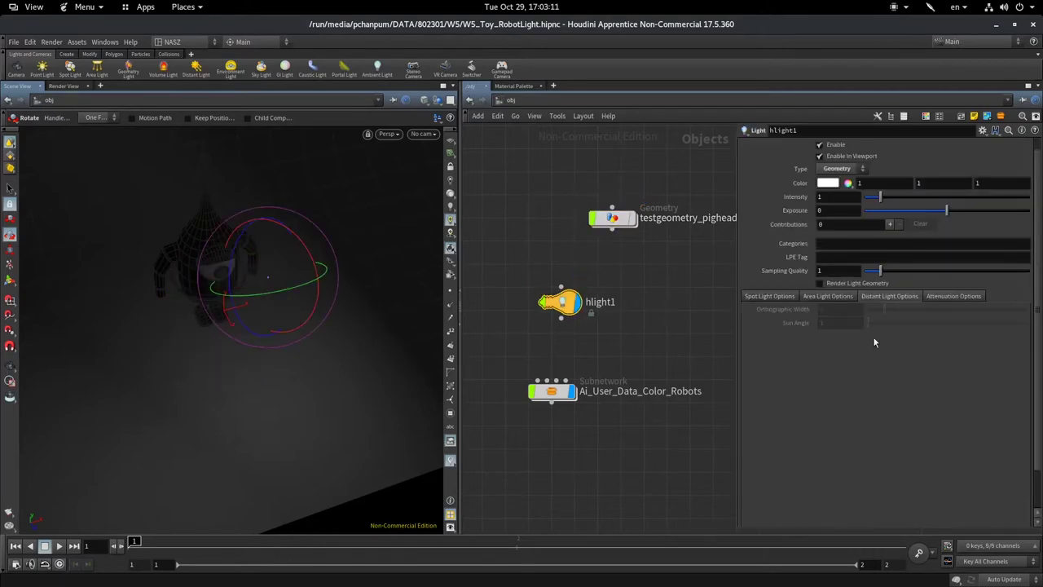
Set hlight1's Geometry Object to /obj/testgeometry_pighead1 on the Area Light Options tab
click(828, 296)
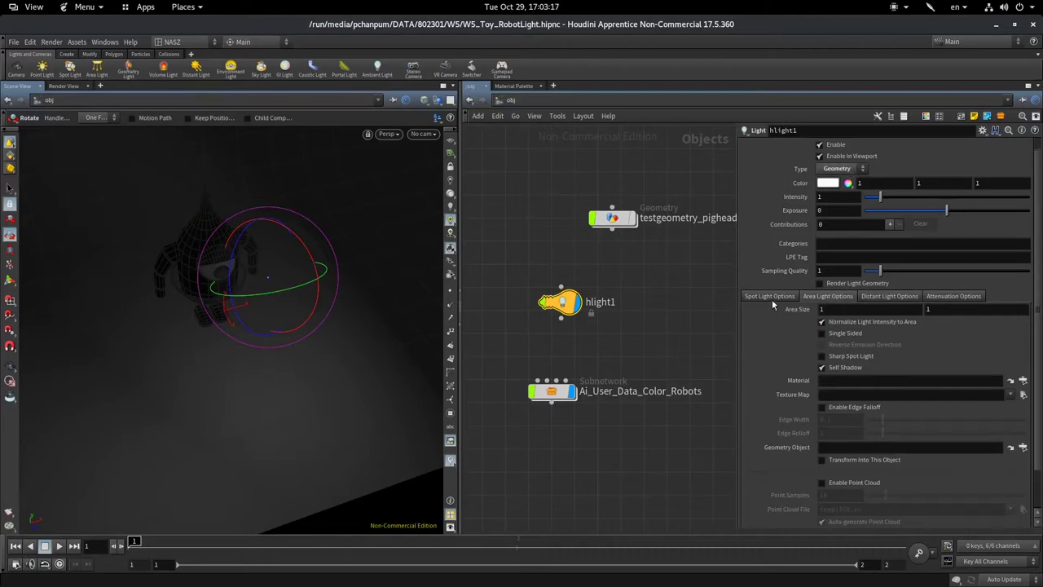
click(1023, 449)
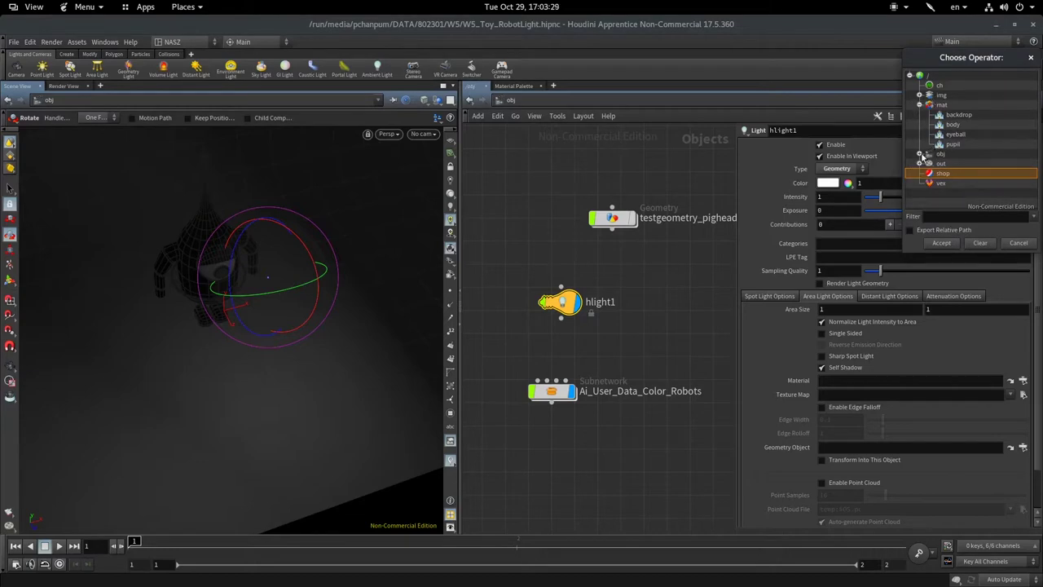
click(920, 154)
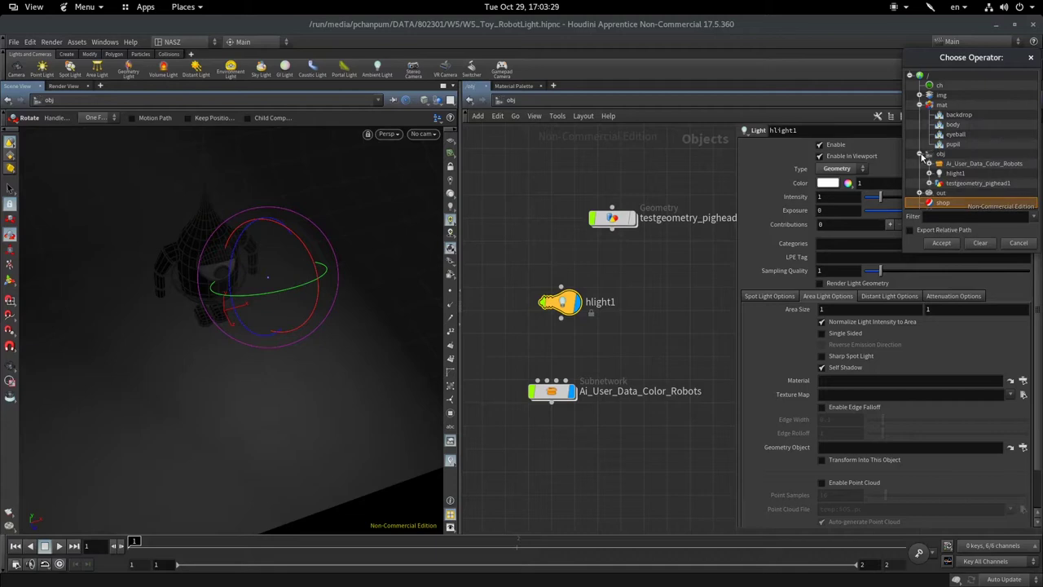
click(968, 185)
click(952, 242)
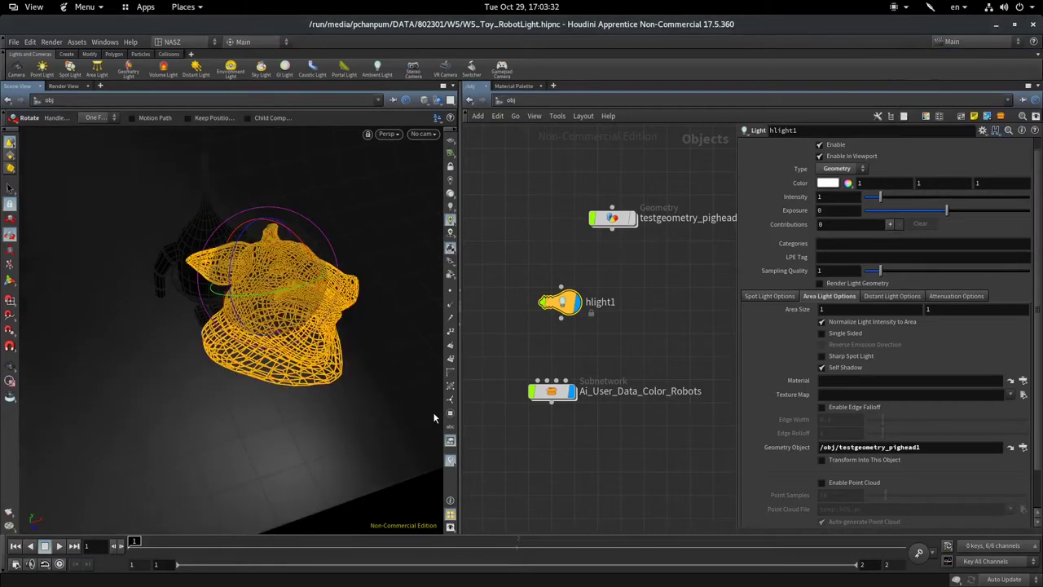
key(Escape)
Orbit the view and rotate the pig-head light with the Rotate tool
mouse_move(310, 269)
mouse_down()
mouse_move(380, 254)
mouse_move(380, 211)
mouse_move(270, 329)
mouse_up()
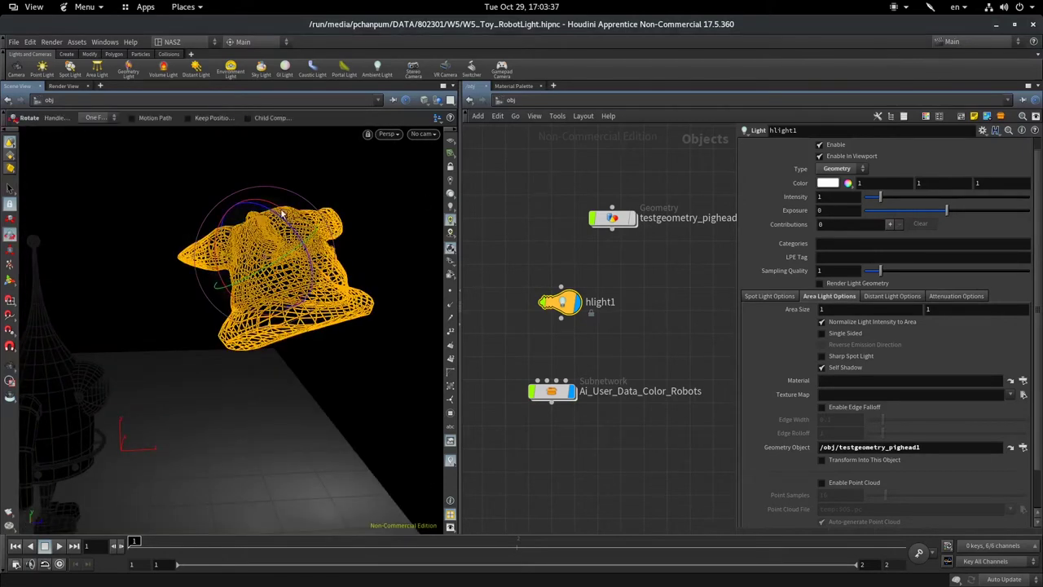
key(r)
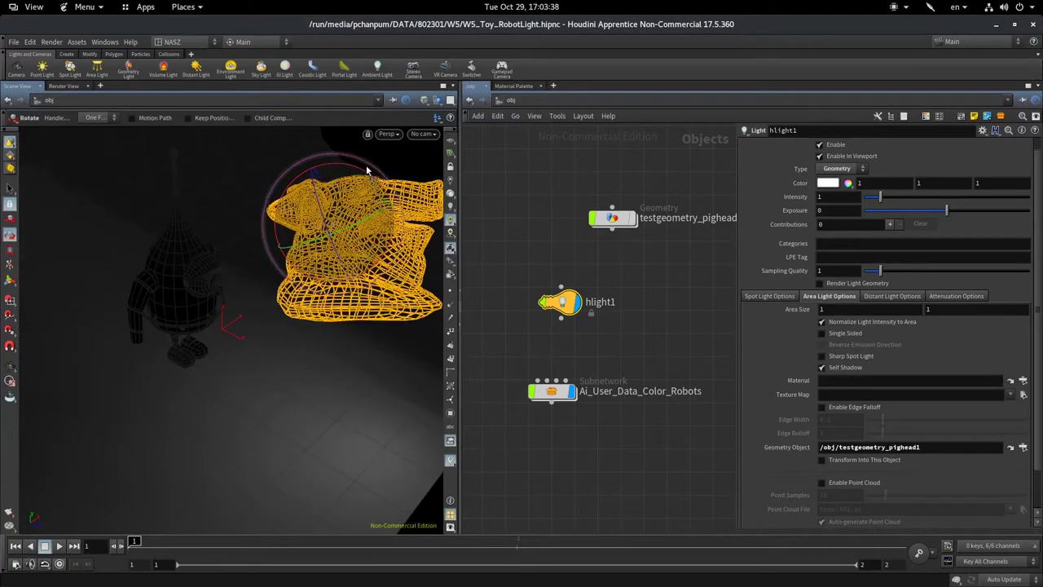
mouse_move(351, 173)
mouse_down()
mouse_move(372, 199)
mouse_move(296, 225)
mouse_up()
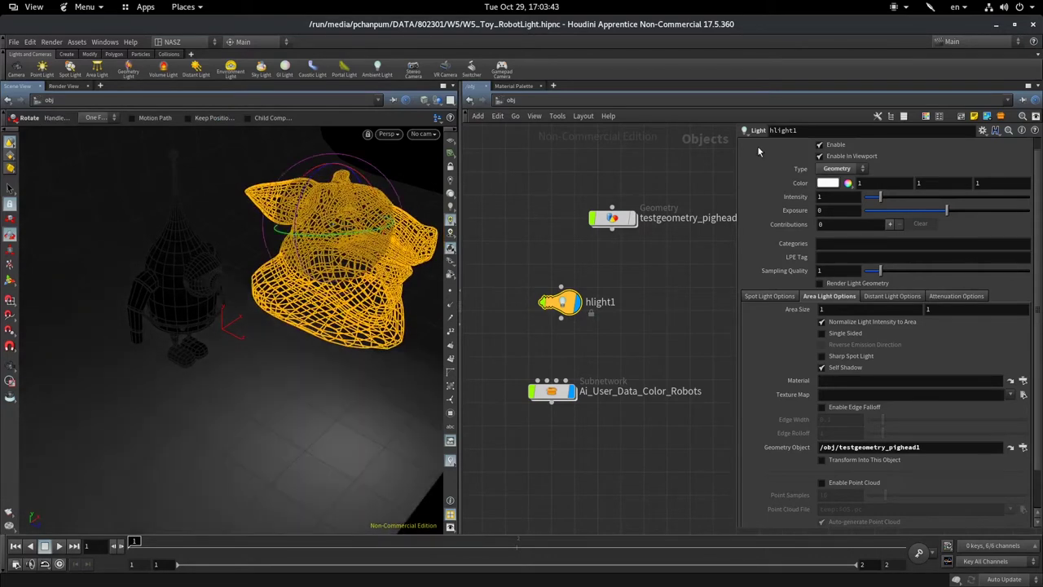
drag(316, 181, 303, 196)
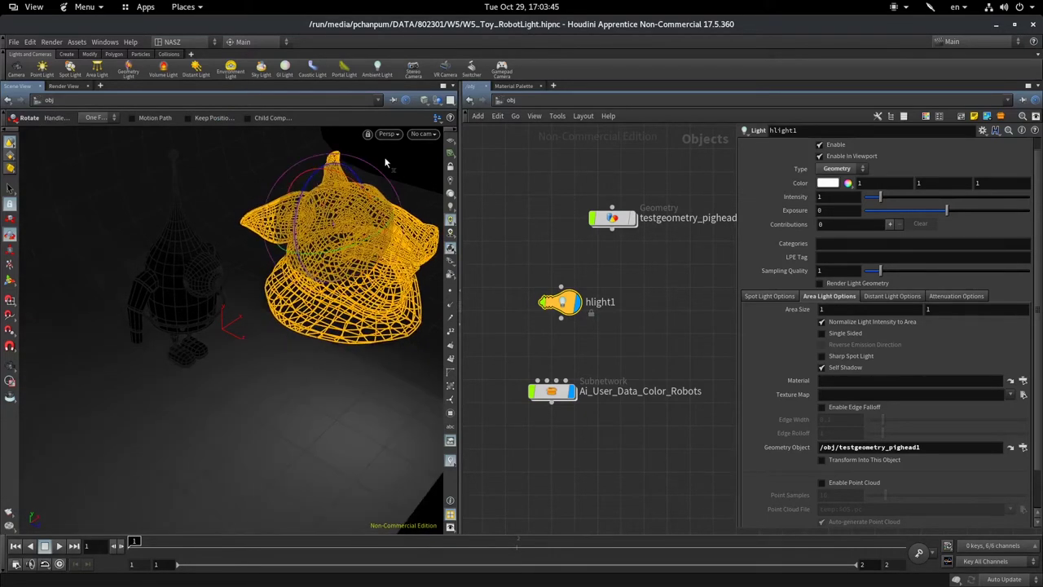
scroll(797, 159, up, 1)
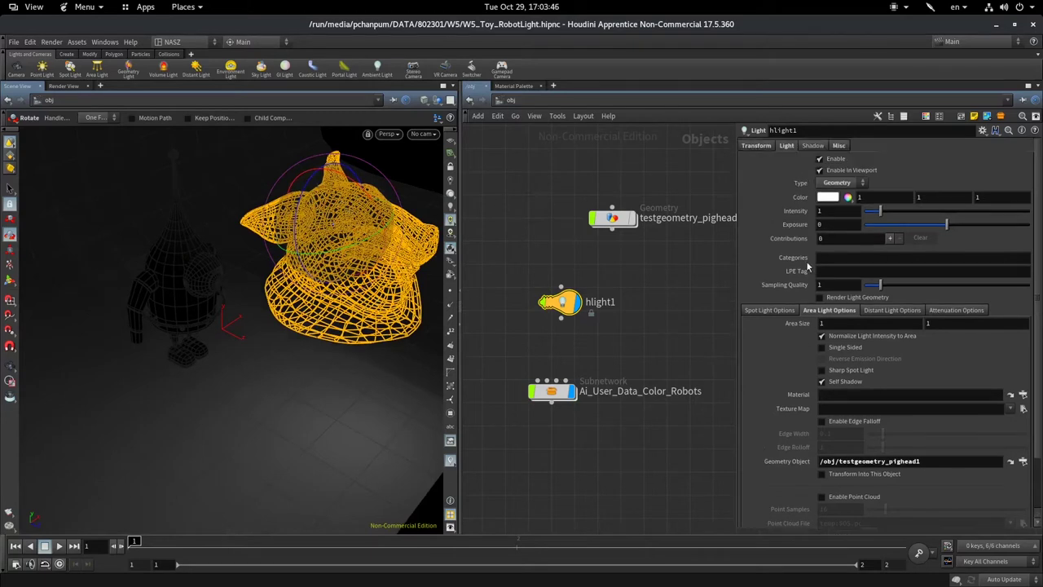
Reset hlight1's Translate and Rotate X, Y, Z all to 0 on the Transform tab
click(757, 146)
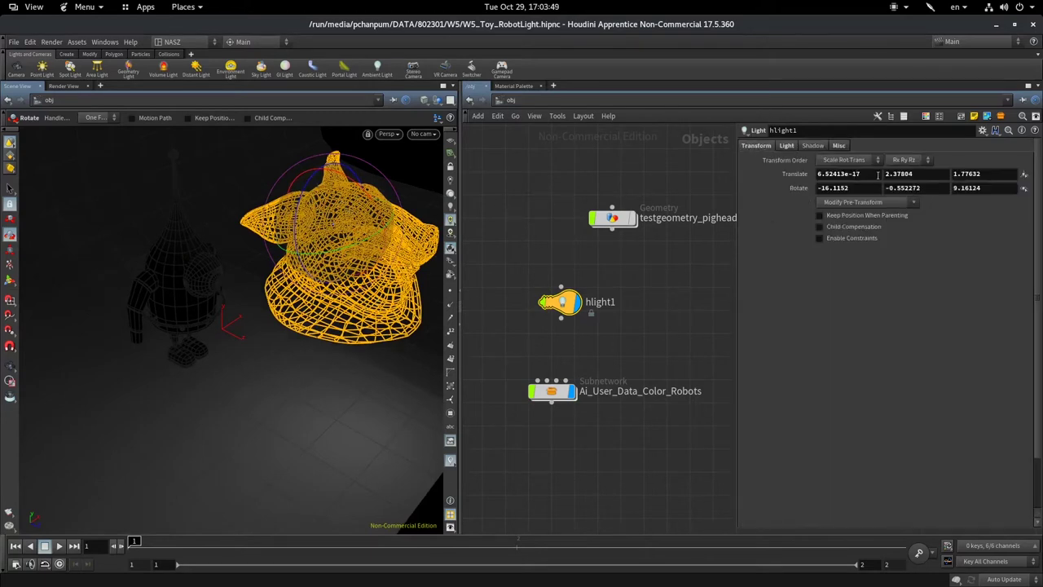
double_click(856, 172)
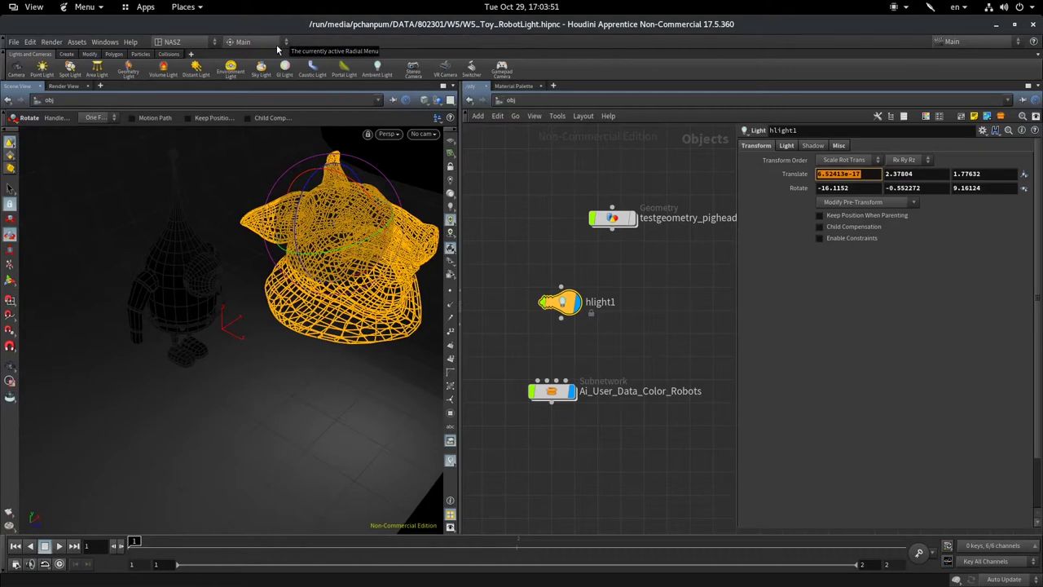
text(0)
key(Tab)
text(0)
key(Tab)
text(0)
key(Tab)
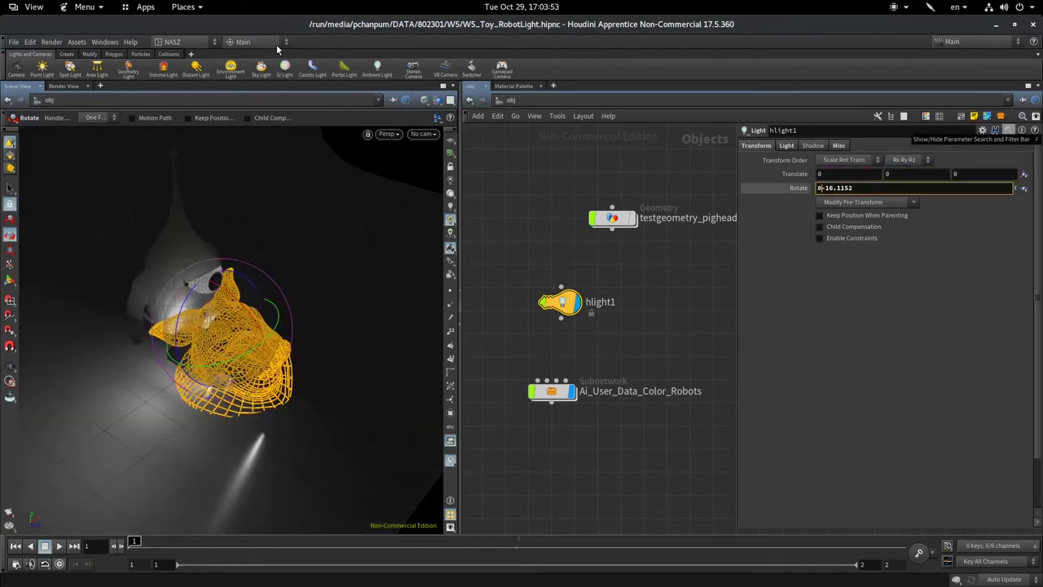
key(Tab)
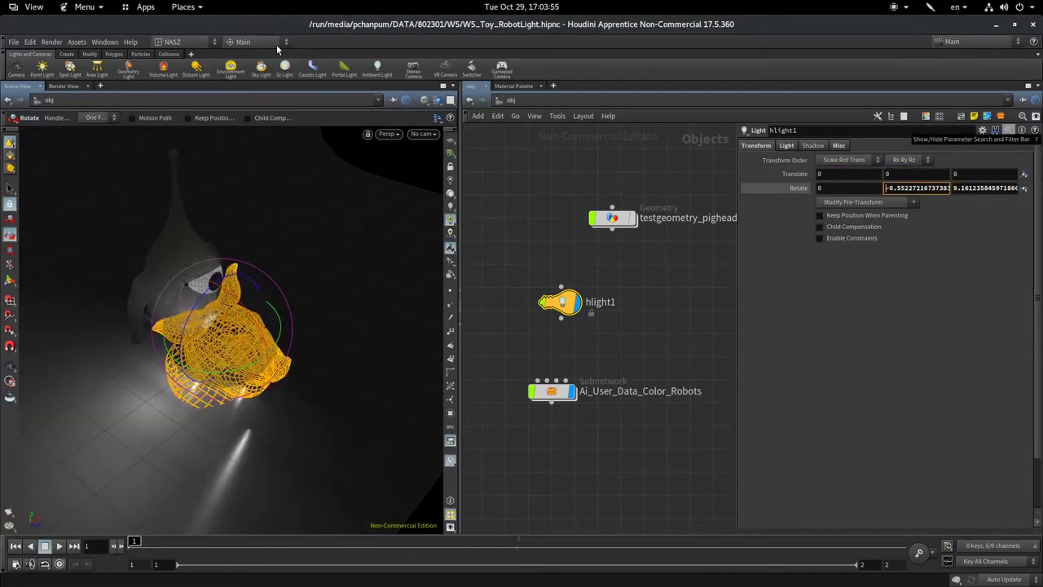
text(0)
key(Tab)
text(0)
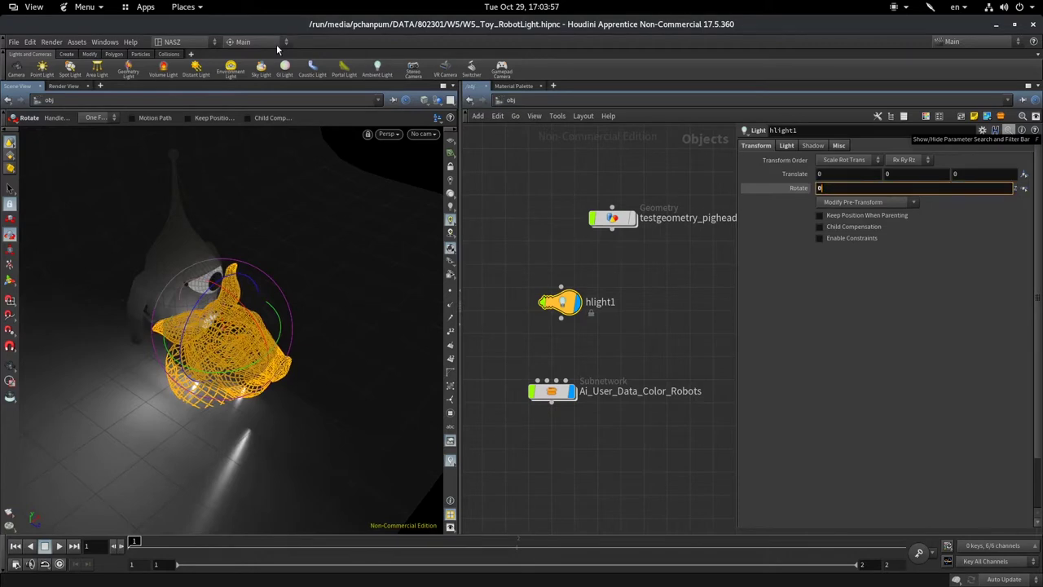
key(Return)
Move the pig-head light to about -1.727, 0.351, 1.023 and view the live render
key(Escape)
mouse_move(304, 303)
mouse_down()
mouse_move(263, 206)
mouse_move(245, 241)
mouse_up()
key(r)
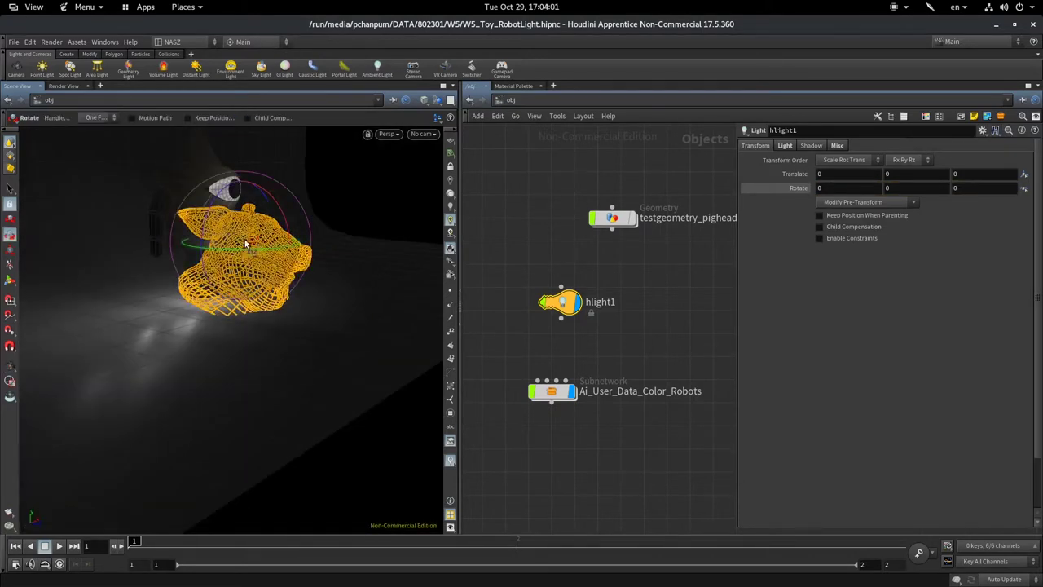
key(t)
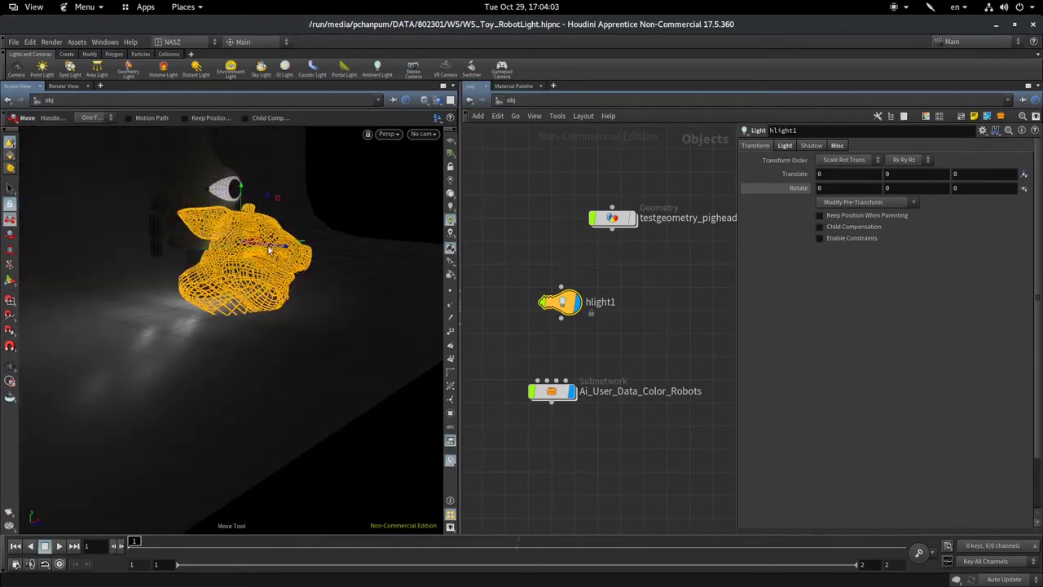
drag(269, 250, 298, 217)
mouse_move(304, 200)
mouse_down()
mouse_move(384, 282)
mouse_move(262, 198)
mouse_move(277, 204)
mouse_up()
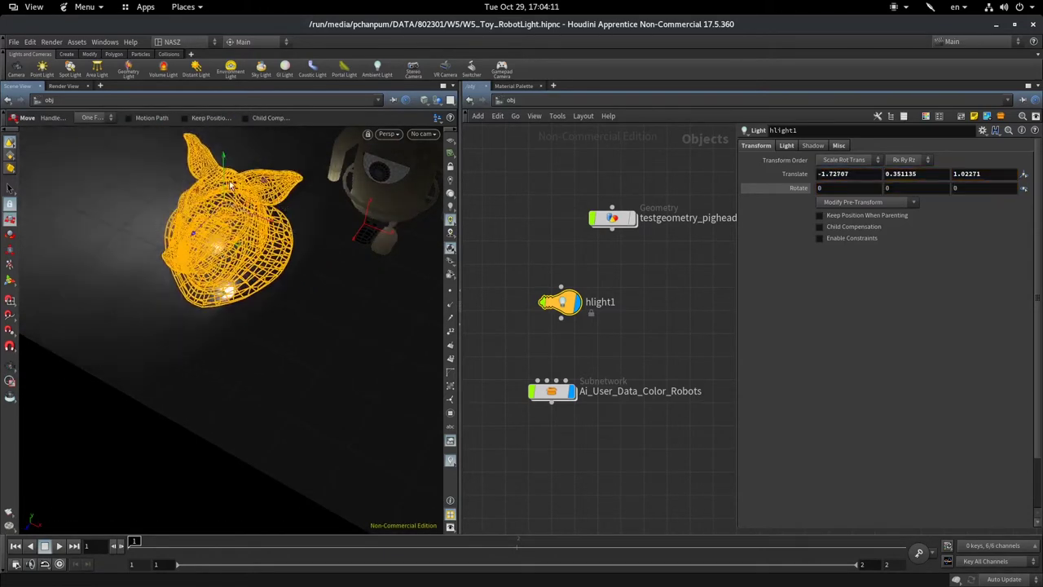
click(64, 86)
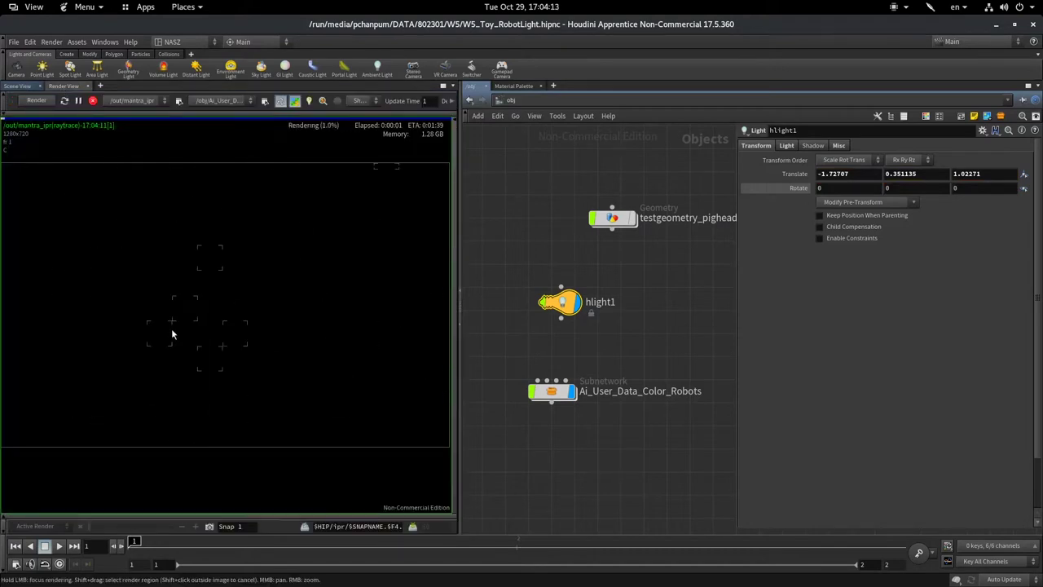
Give hlight1 exposure 15, render its light geometry, and enlarge its area size to 1.8 by 1.8
click(786, 145)
drag(962, 224, 1029, 224)
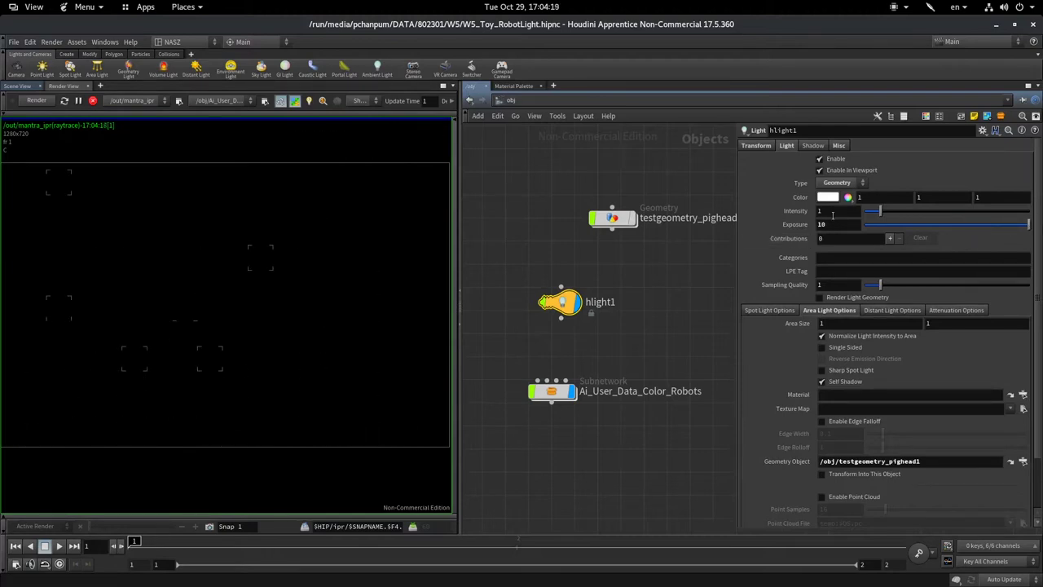
click(843, 298)
scroll(220, 277, down, 2)
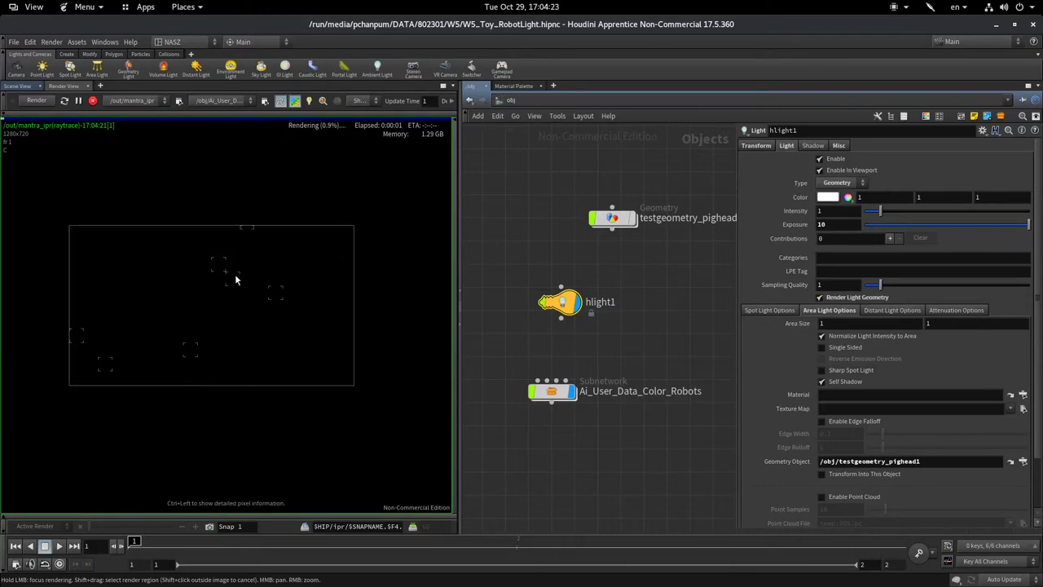
text(15)
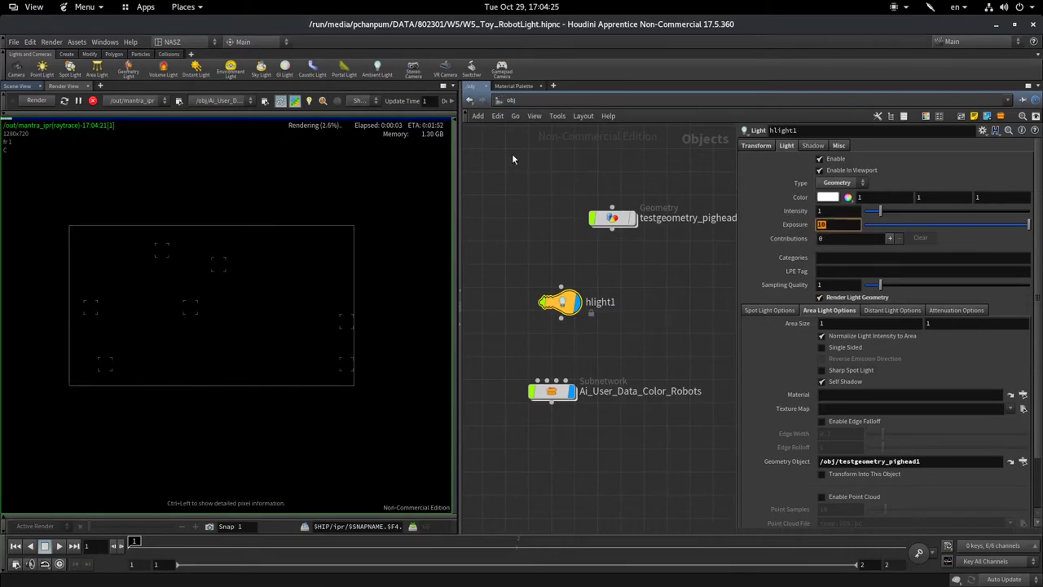
key(Return)
middle_drag(811, 324, 866, 304)
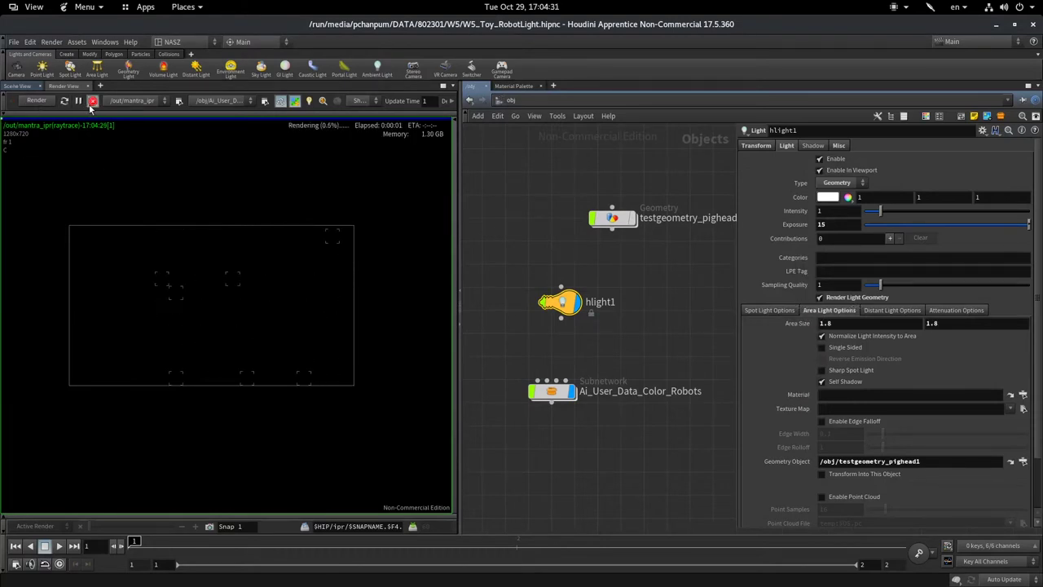
Restart the IPR render, then stop it
click(32, 102)
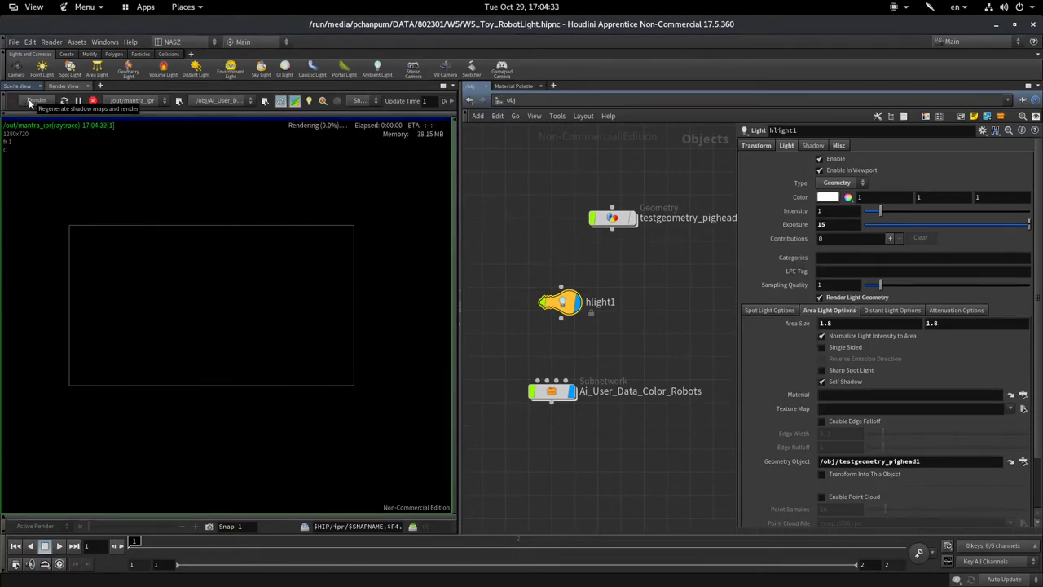
click(31, 102)
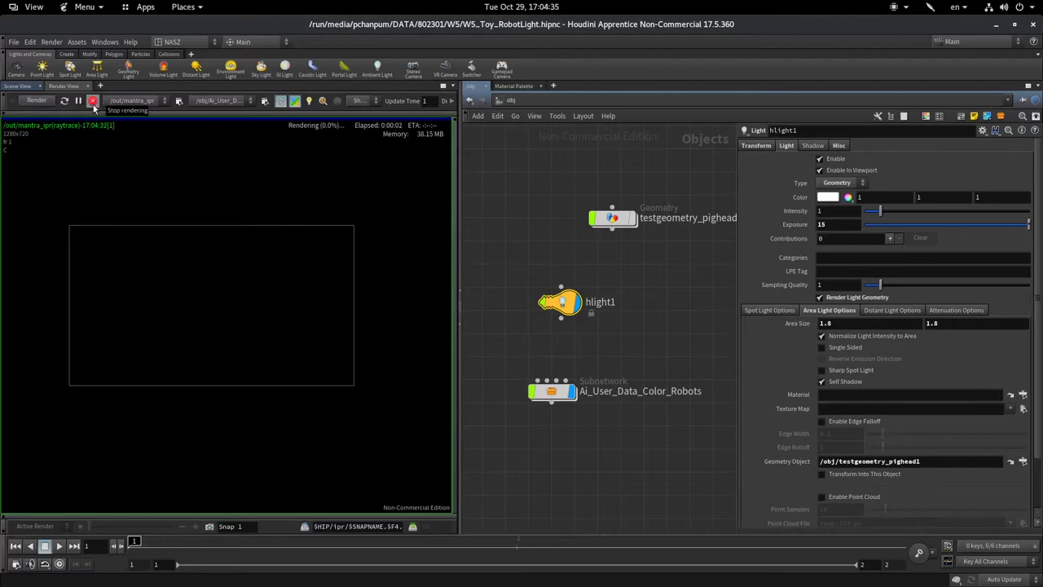
click(93, 102)
Return to the Scene View and activate the Move tool with T
click(18, 86)
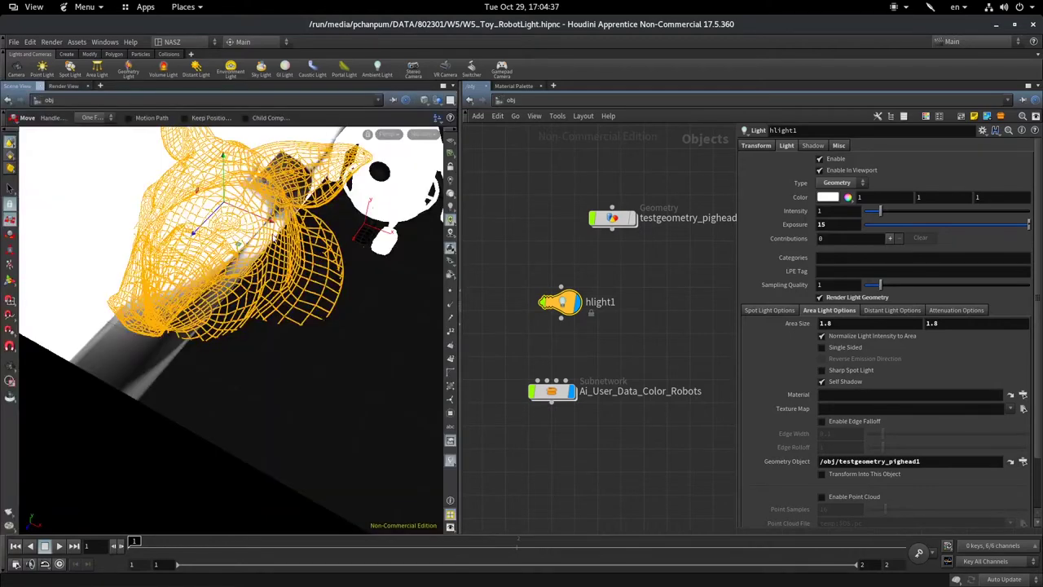
scroll(279, 245, up, 3)
scroll(282, 244, down, 3)
scroll(294, 254, down, 2)
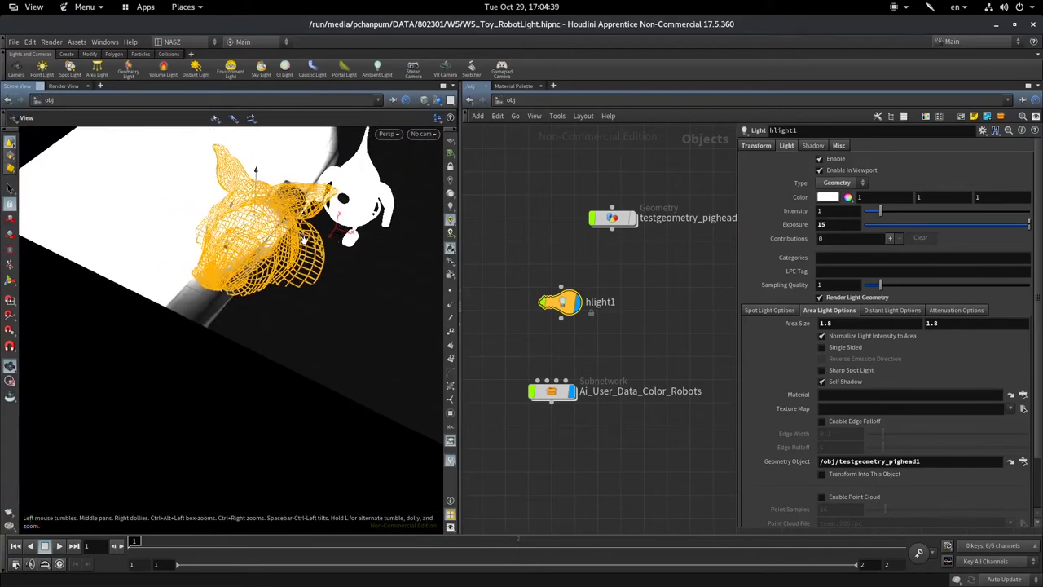
scroll(309, 269, down, 2)
scroll(322, 279, down, 2)
key(t)
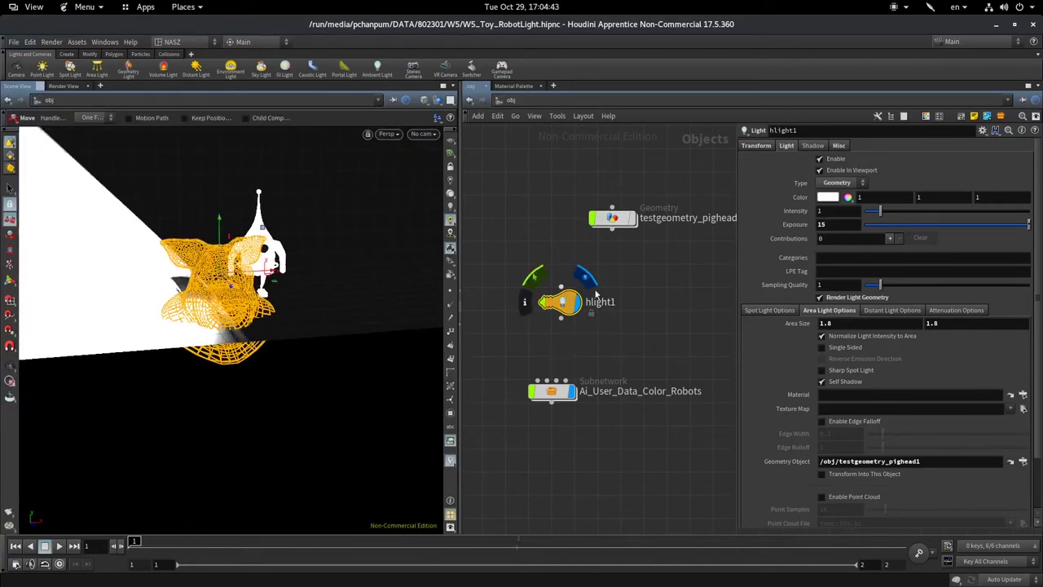
Change hlight1's Type to Point and start a new IPR render
click(839, 182)
click(836, 183)
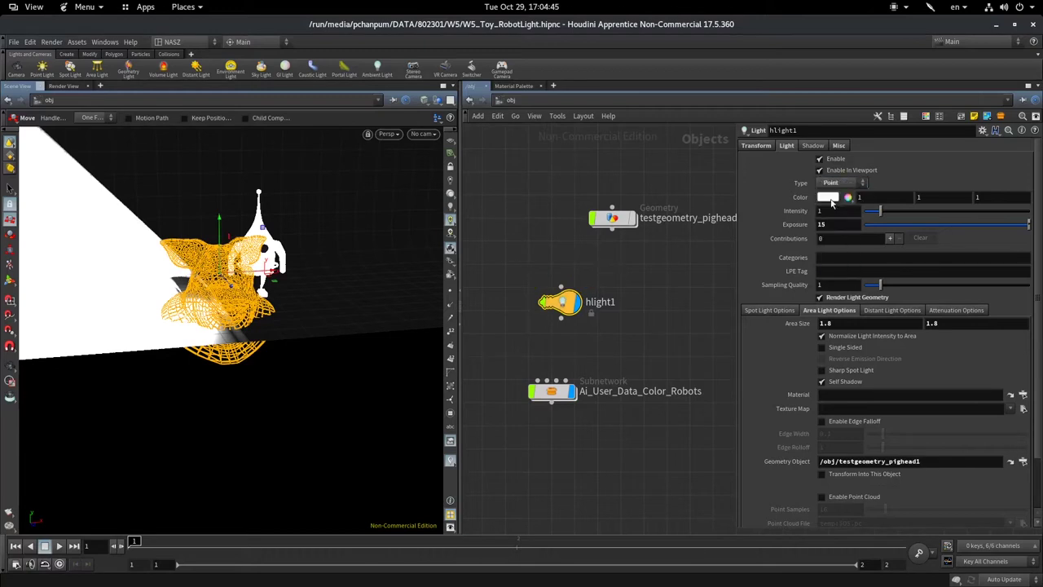
click(64, 86)
click(39, 102)
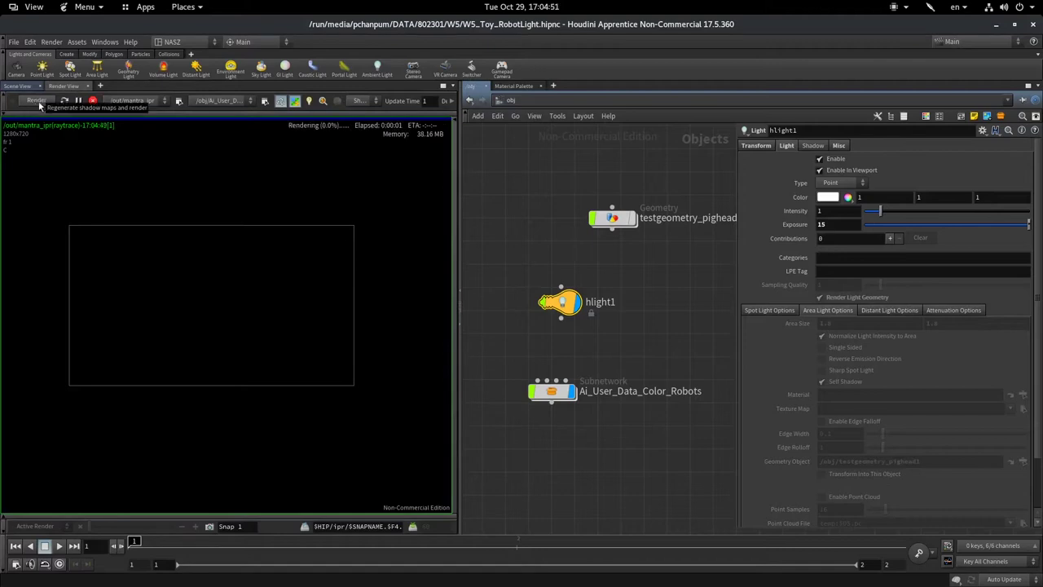
Commit exposure 15 and switch hlight1's Type back to Geometry
scroll(187, 318, up, 2)
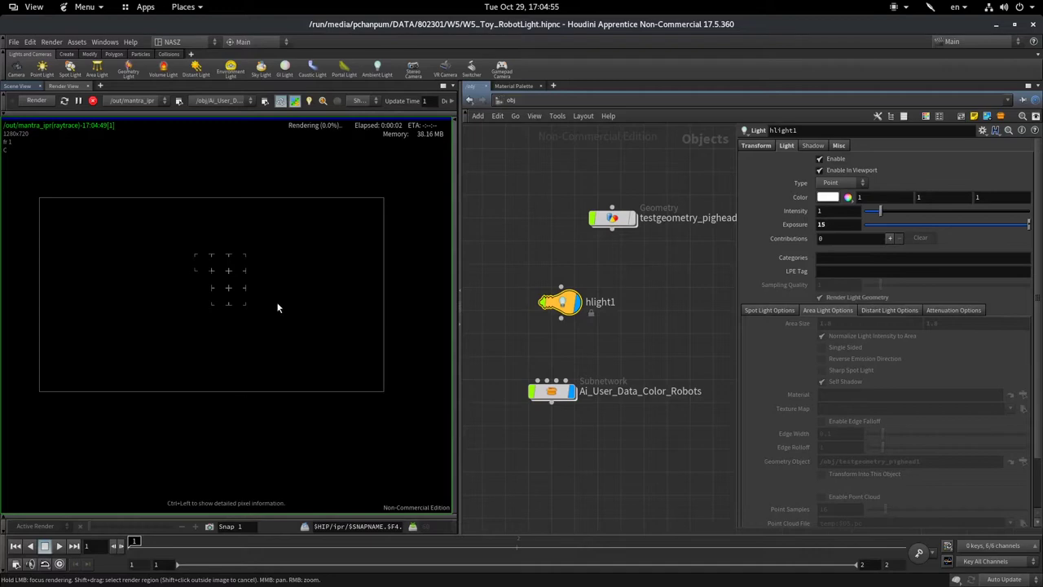
key(Return)
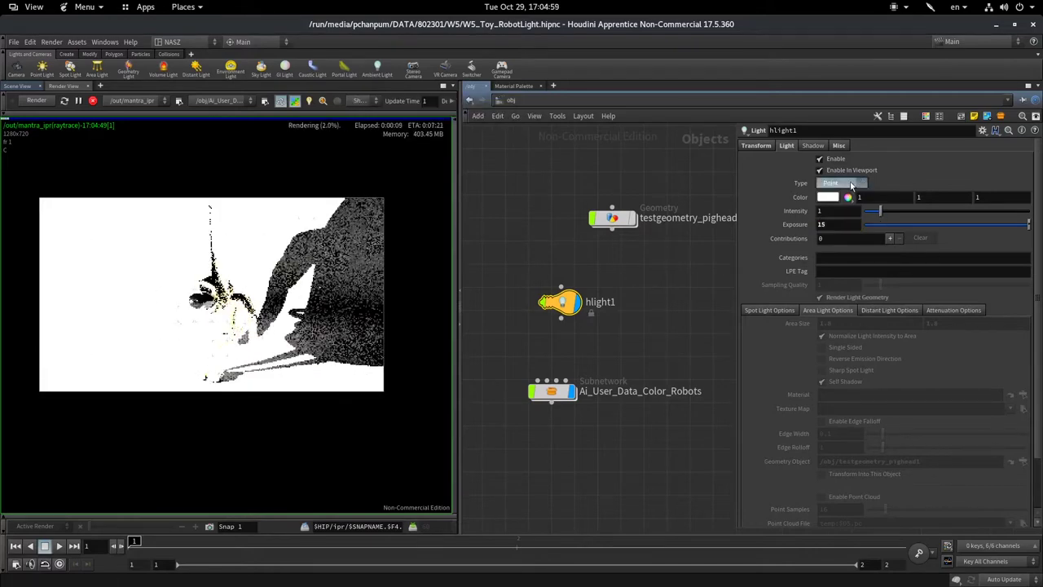
click(840, 182)
click(833, 259)
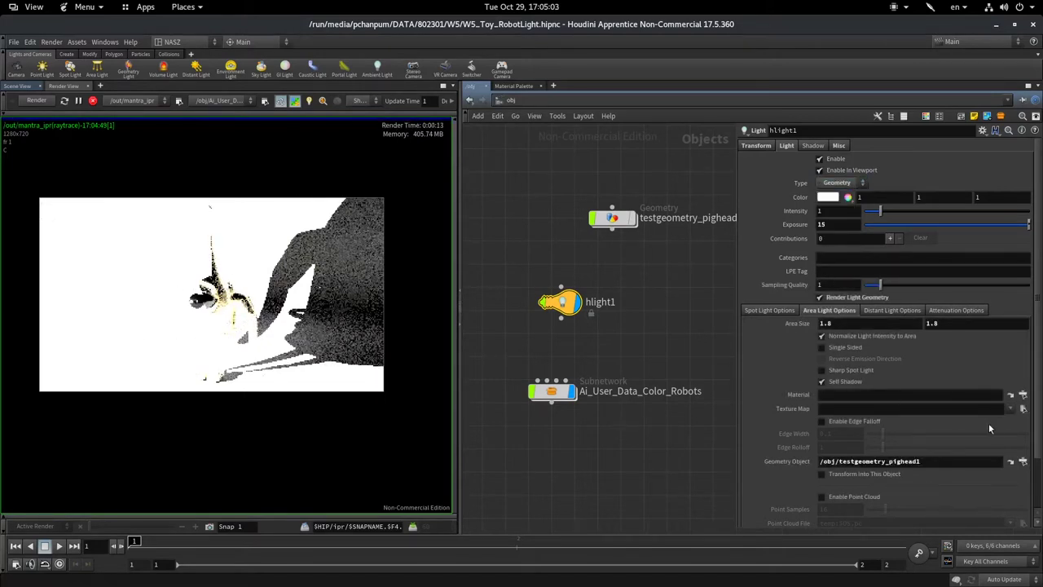
scroll(639, 313, down, 1)
scroll(642, 294, up, 1)
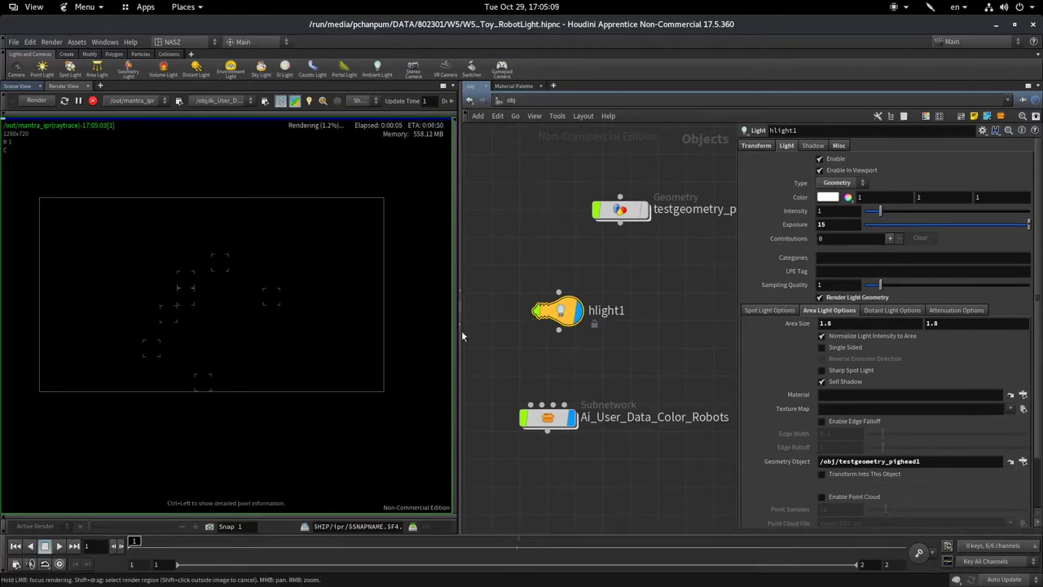
Look inside the pig-head geometry node, then go back up and select hlight1
double_click(621, 209)
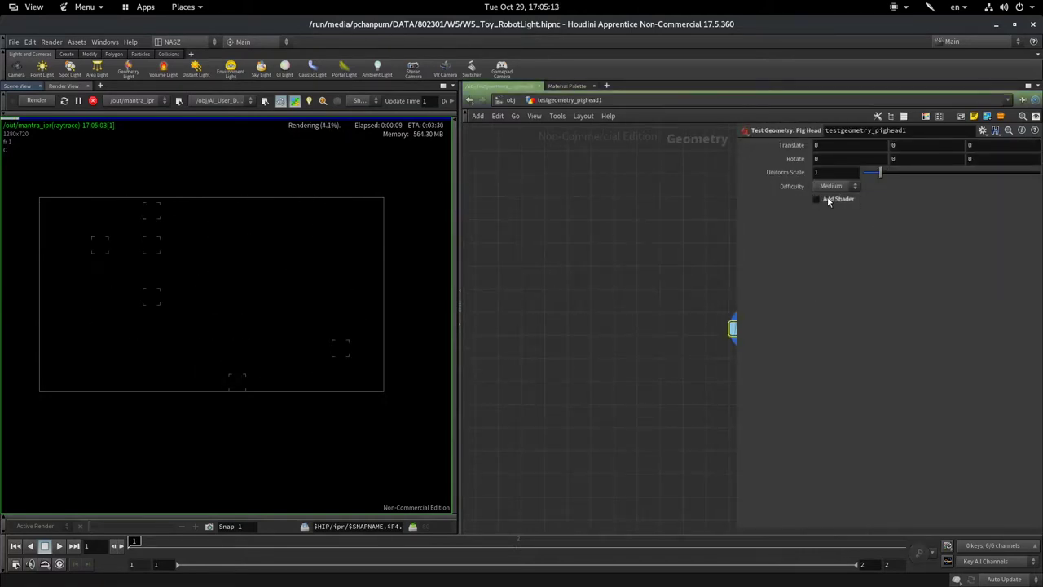
click(827, 199)
key(u)
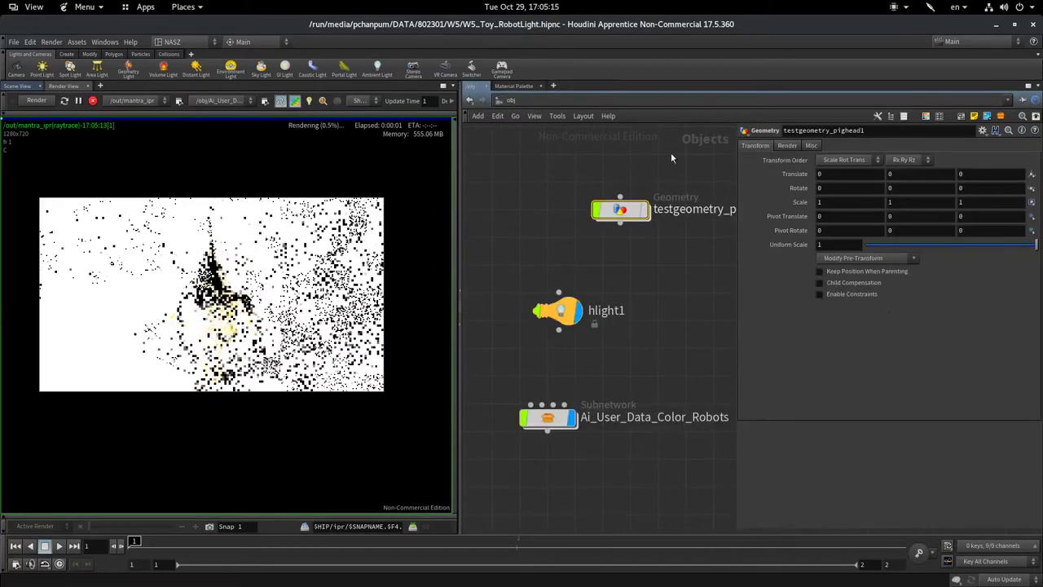
click(558, 310)
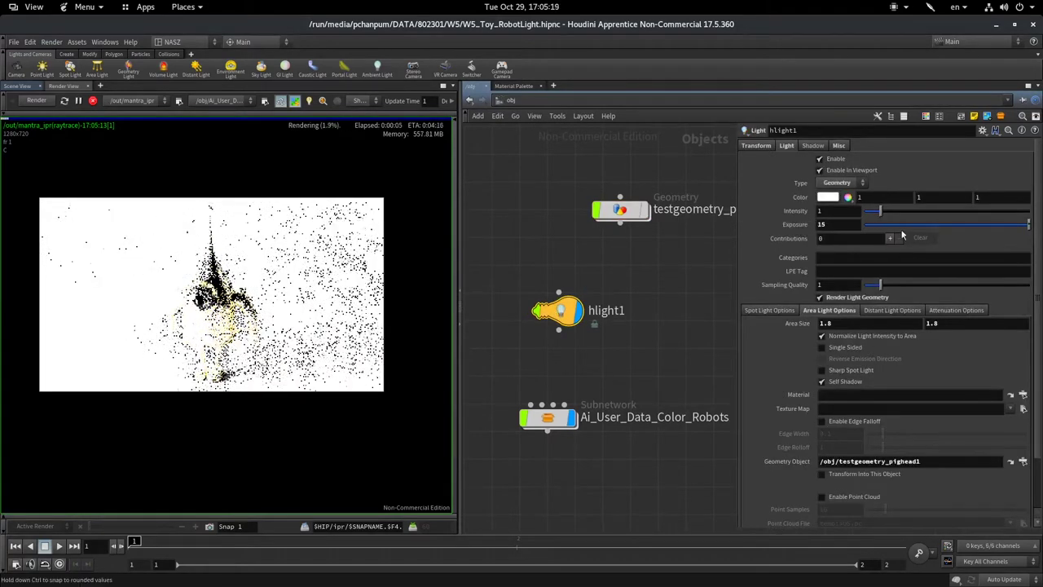
Lower hlight1's exposure to about 4.13 and set its area size to 1 by 1
drag(905, 225, 982, 226)
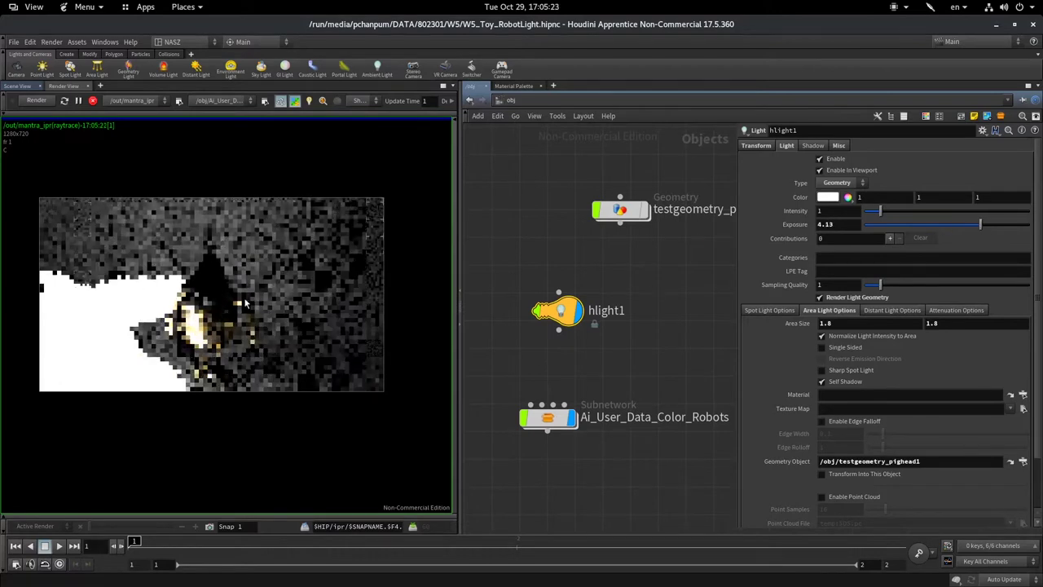
click(844, 323)
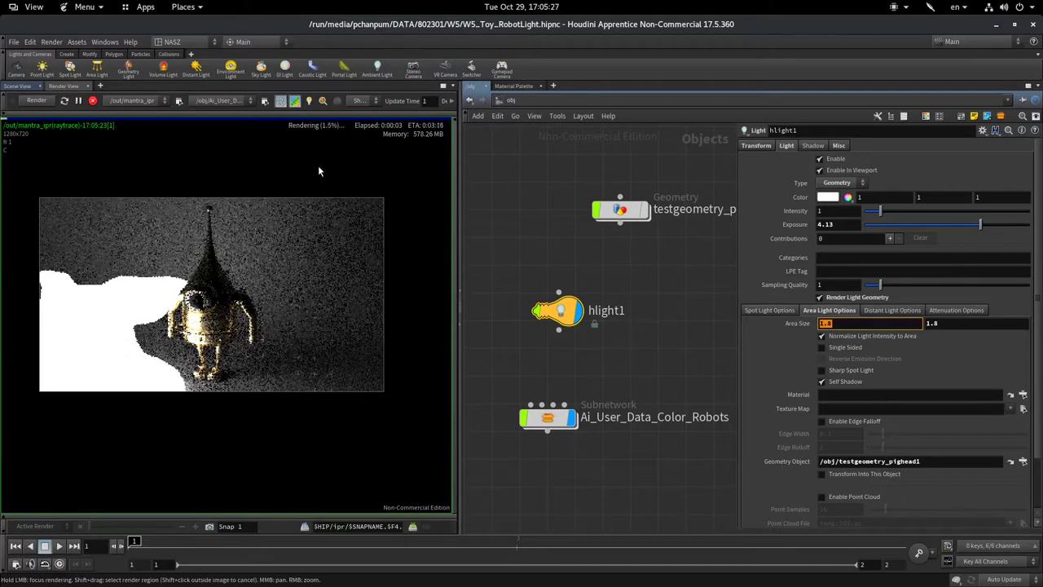
text(1)
key(Tab)
text(1)
key(Return)
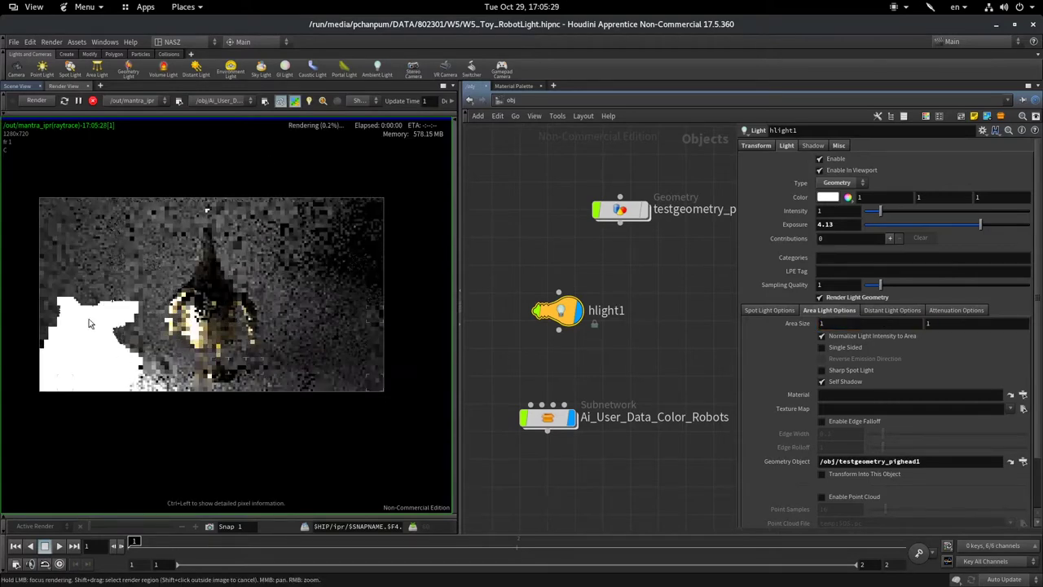
Uncheck Render Light Geometry on hlight1 while viewing the live render
key(ctrl+Page_Up)
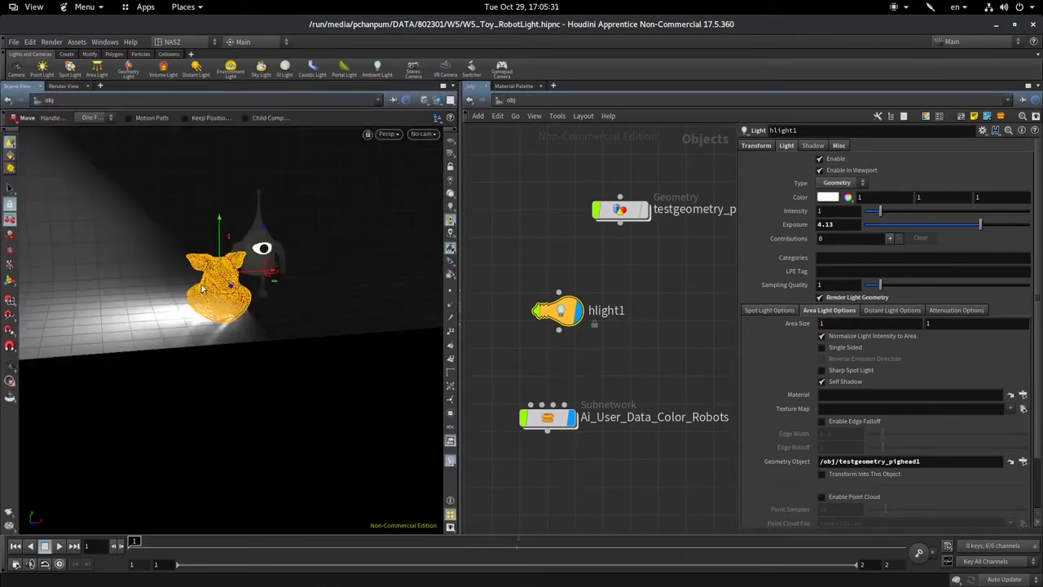
alt+drag(202, 289, 139, 251)
click(63, 85)
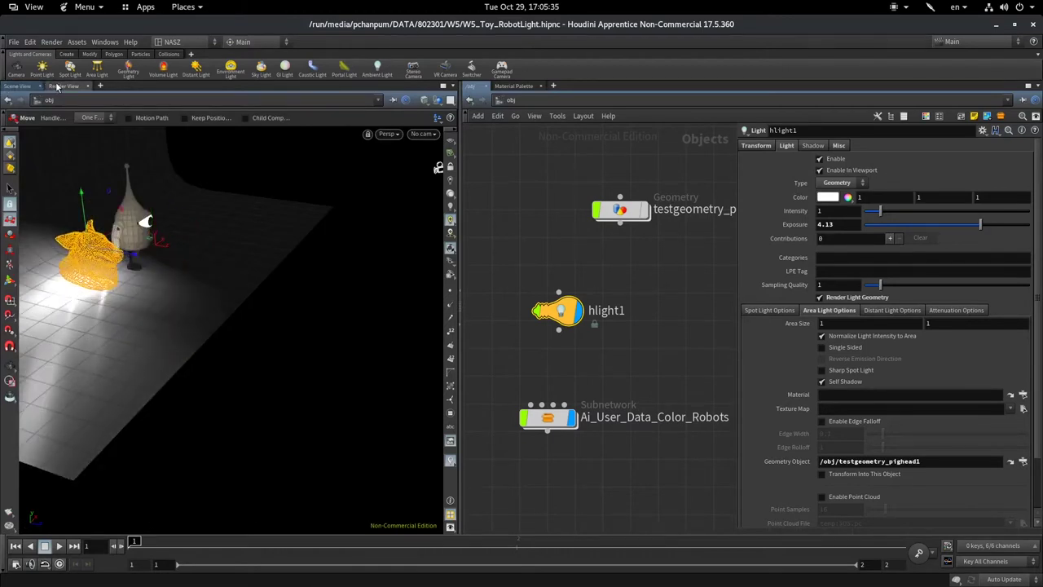
scroll(380, 271, up, 3)
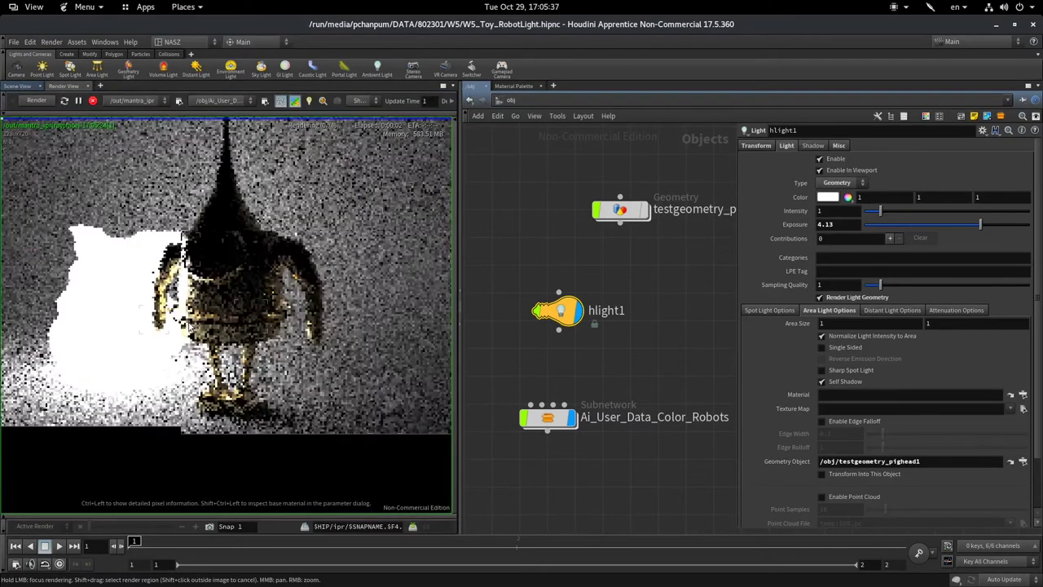
click(837, 300)
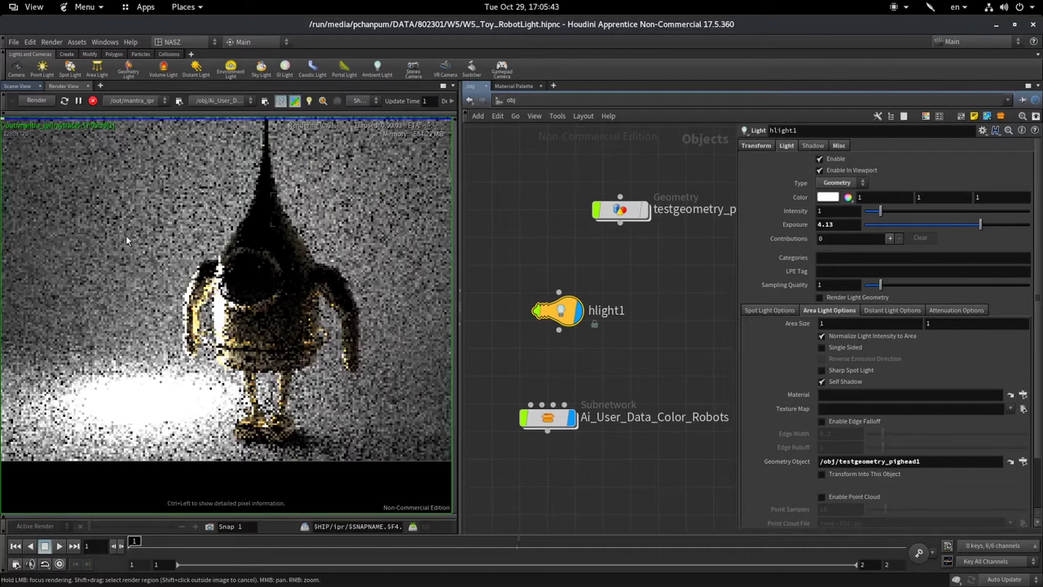
Tumble the Scene View to an overhead angle on the robots, then return to the live render
click(18, 86)
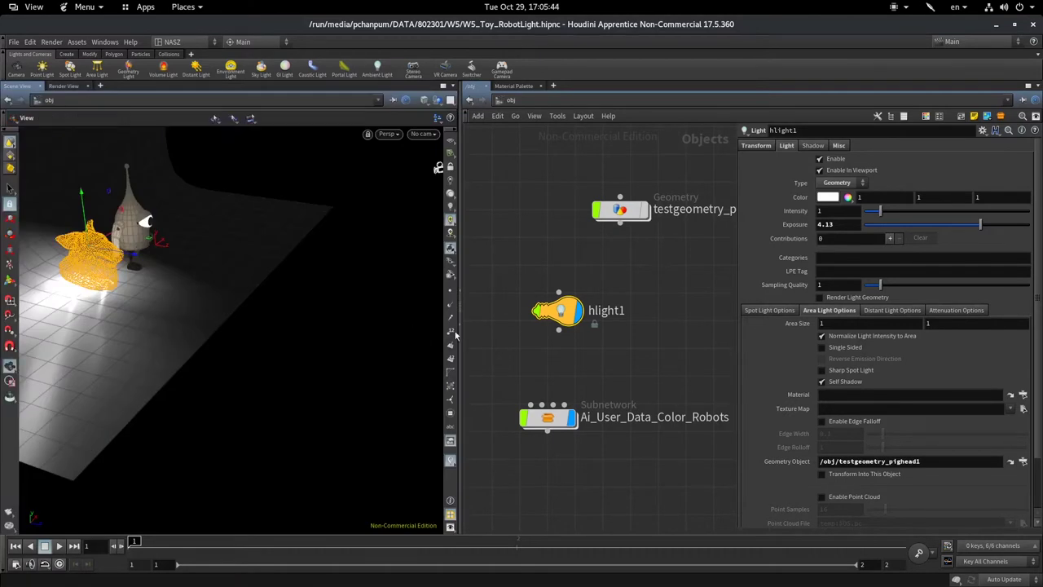
mouse_move(244, 326)
alt+mouse_down()
mouse_move(319, 280)
mouse_move(294, 269)
alt+mouse_up()
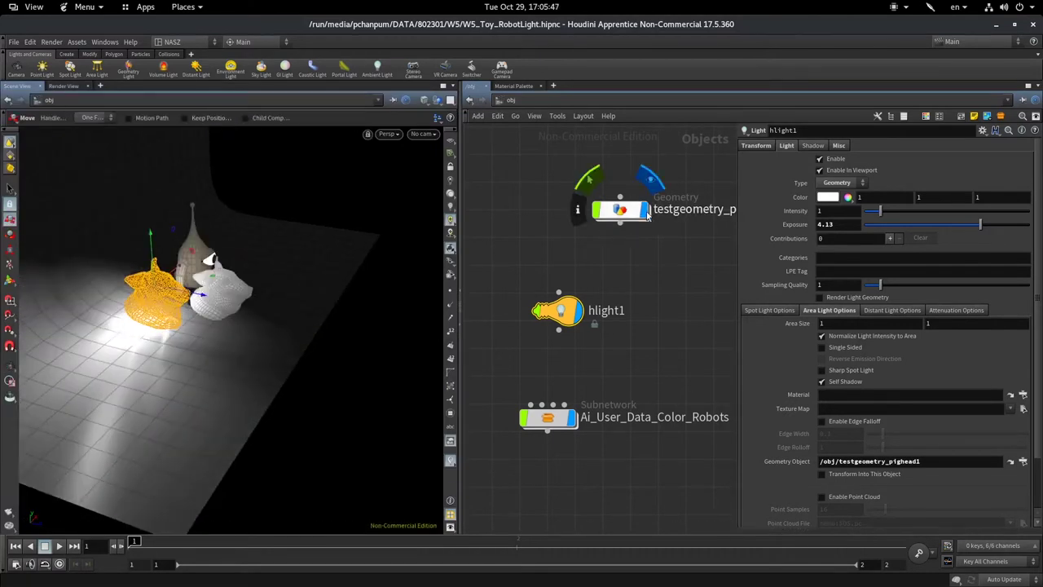
key(Escape)
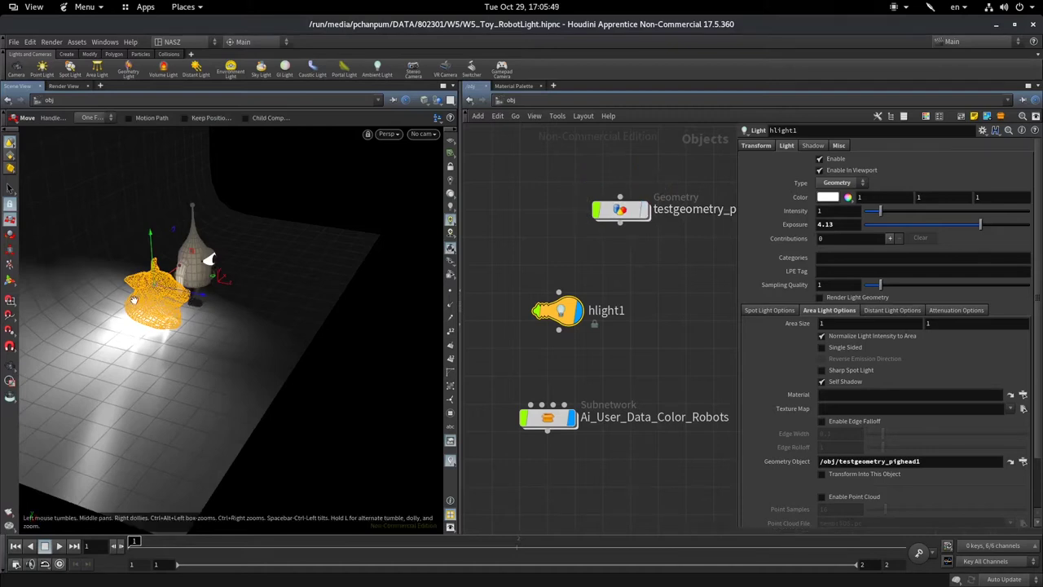
mouse_move(245, 326)
mouse_down()
mouse_move(73, 299)
mouse_move(204, 269)
mouse_up()
click(64, 86)
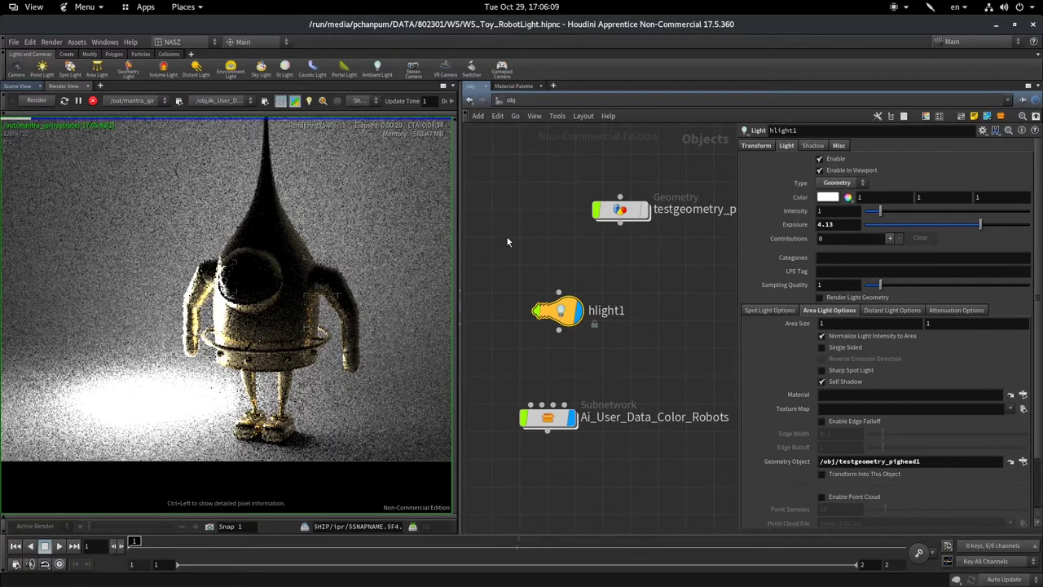
Re-enable Render Light Geometry, set exposure to about 1.49, and recentre the render on the robot
click(821, 297)
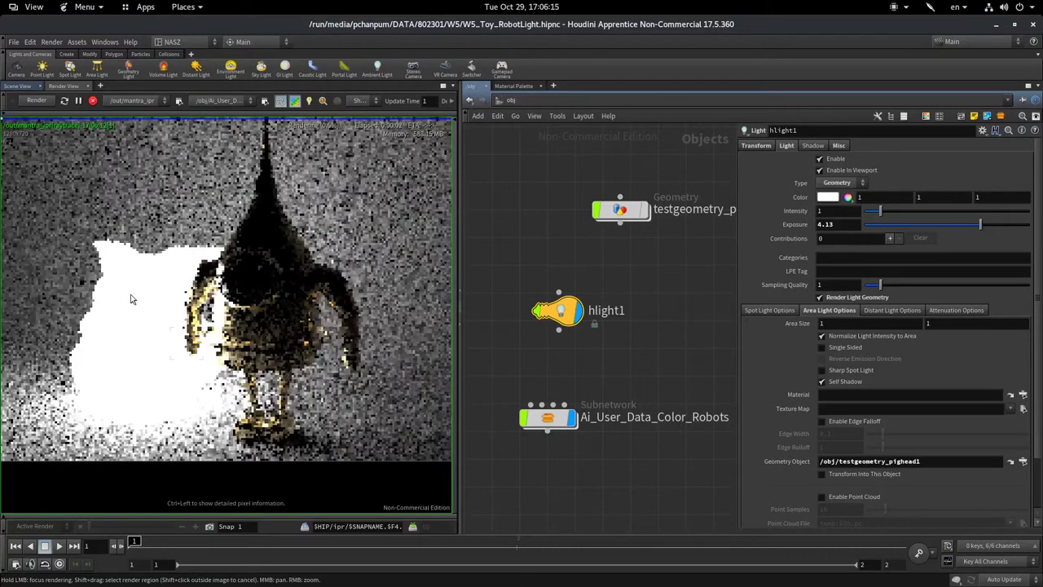
click(958, 228)
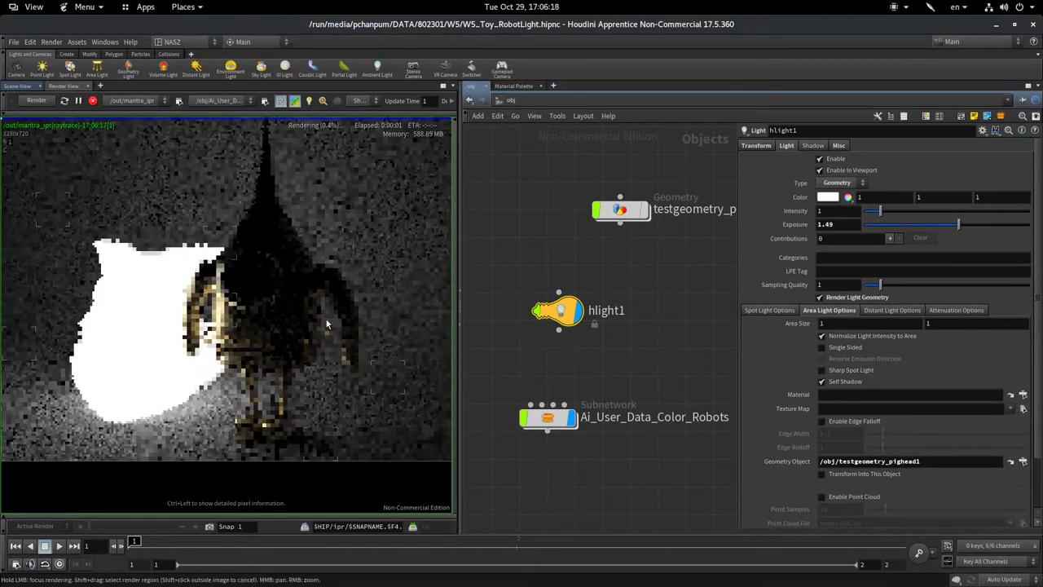
scroll(246, 298, down, 2)
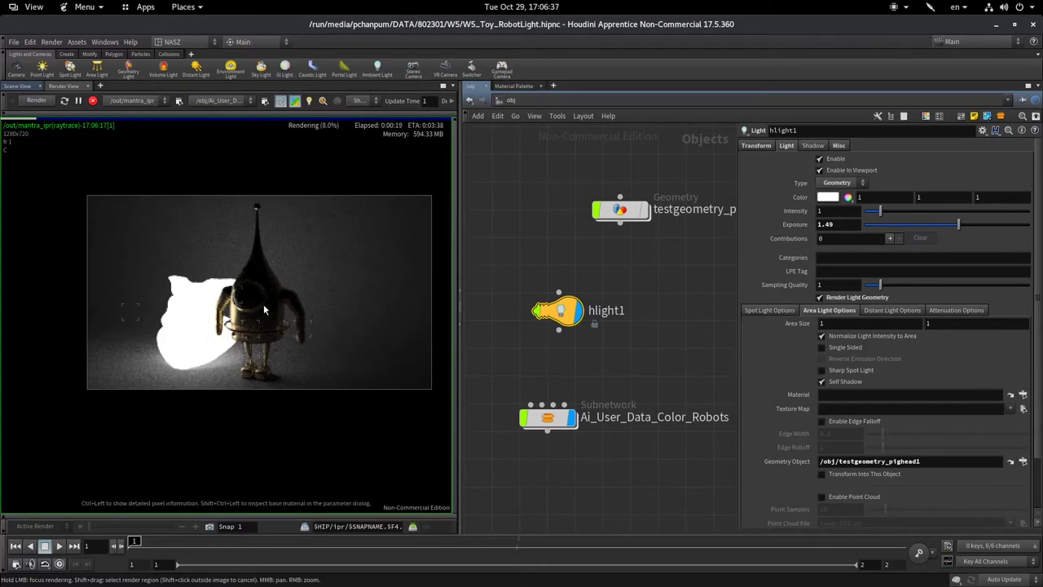
scroll(205, 251, up, 1)
scroll(205, 251, up, 1)
middle_drag(201, 242, 161, 275)
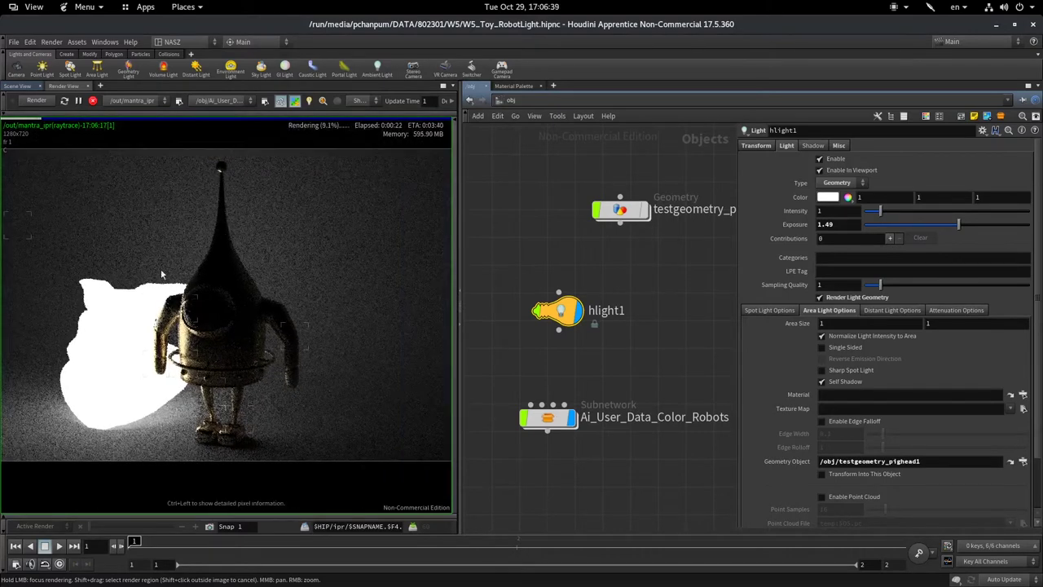
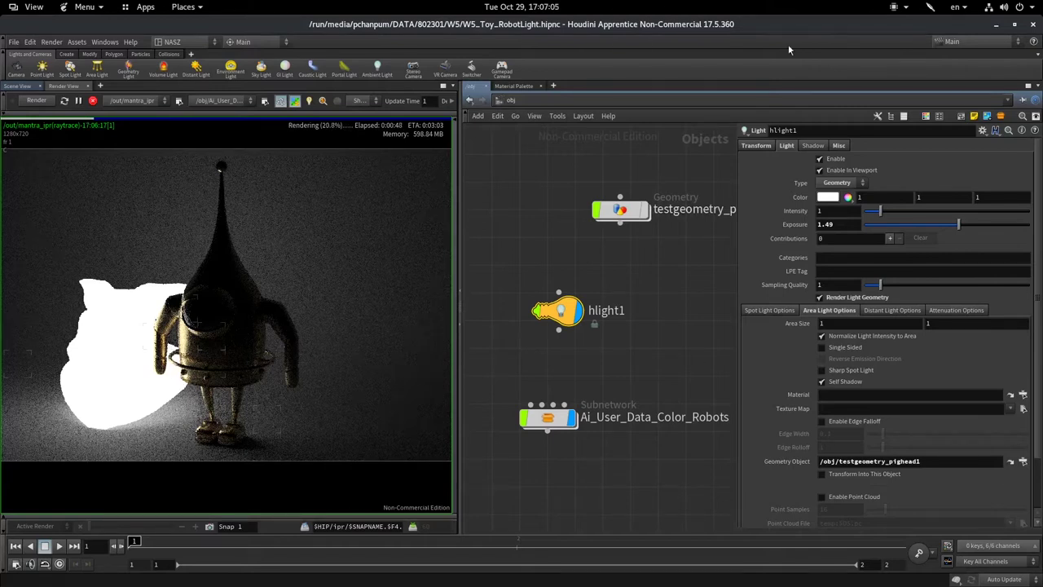
Keep hlight1 as a geometry light and change its colour to green-cyan 00FF7F (0, 1, 0.5)
click(852, 185)
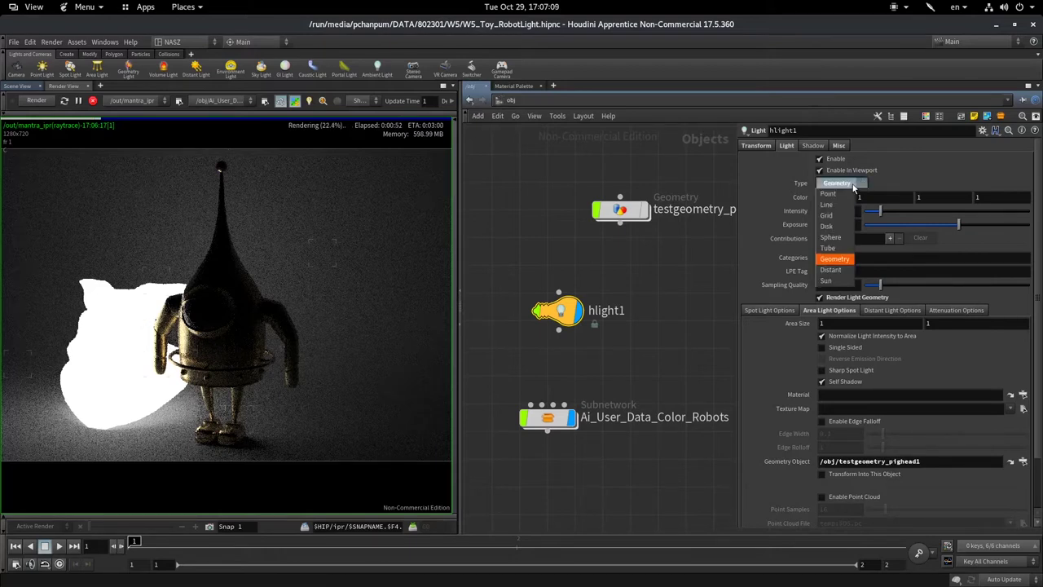
click(853, 188)
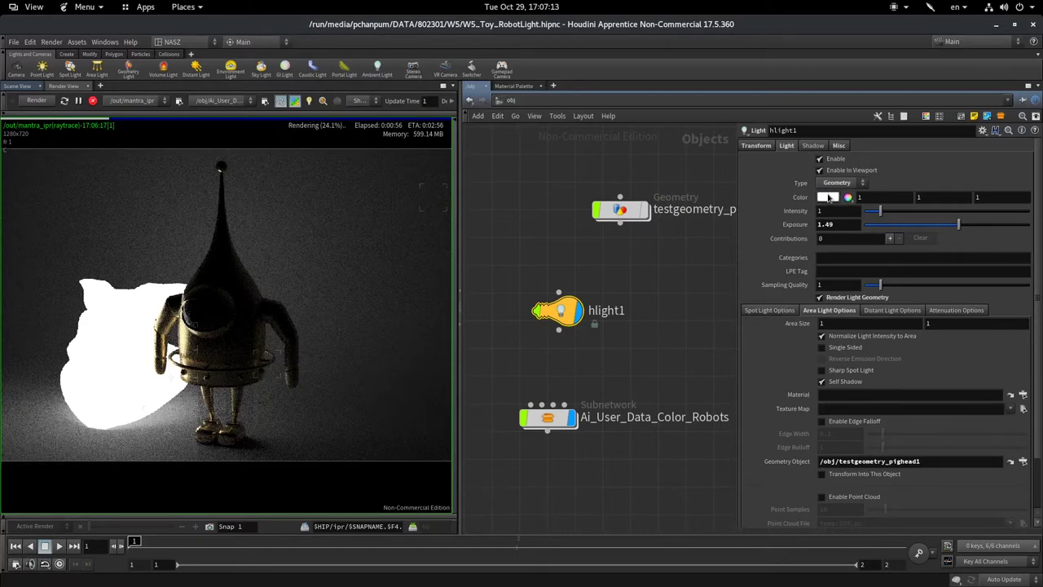
click(829, 198)
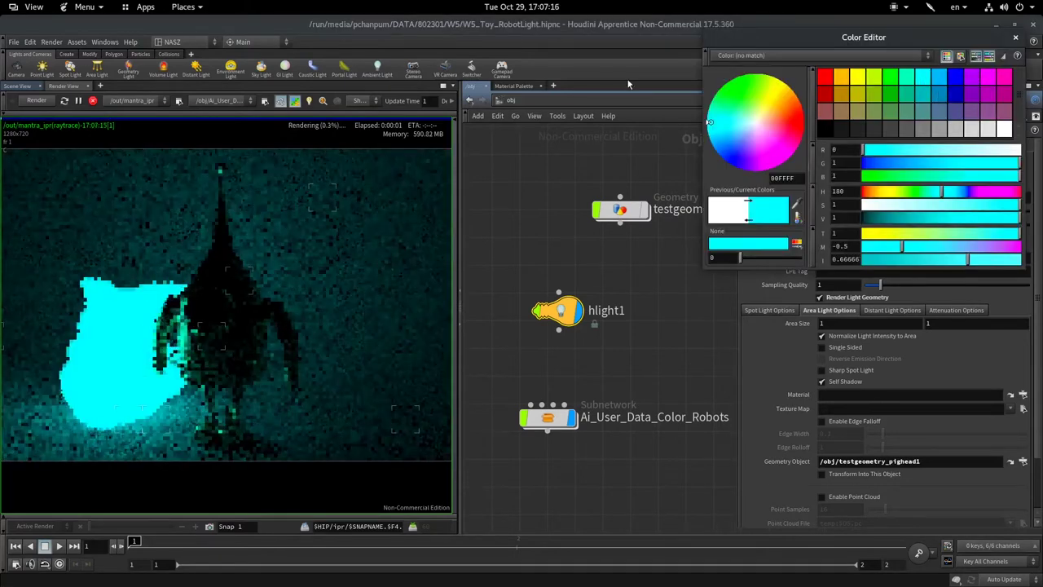
click(715, 99)
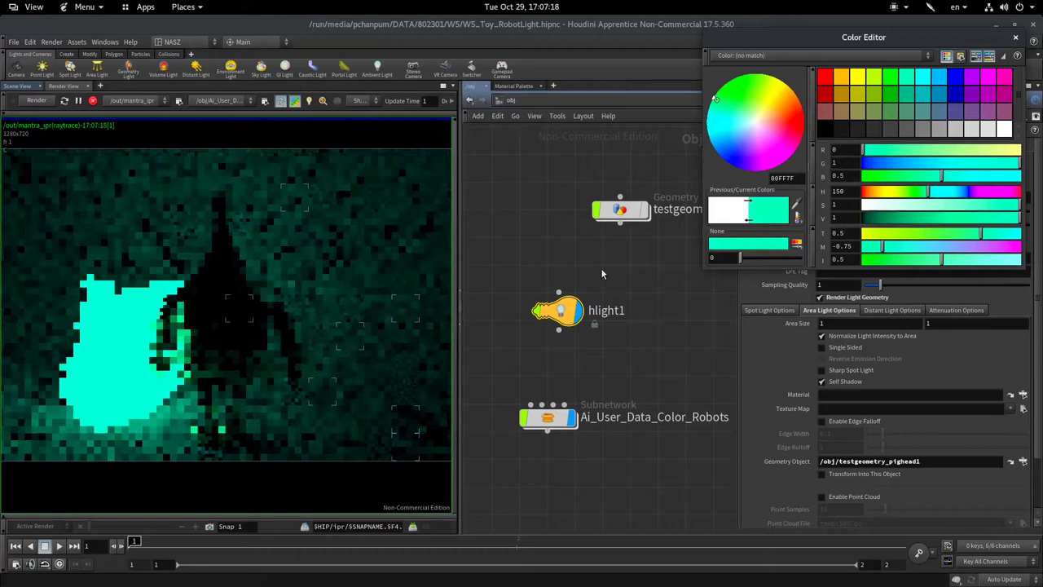
click(733, 283)
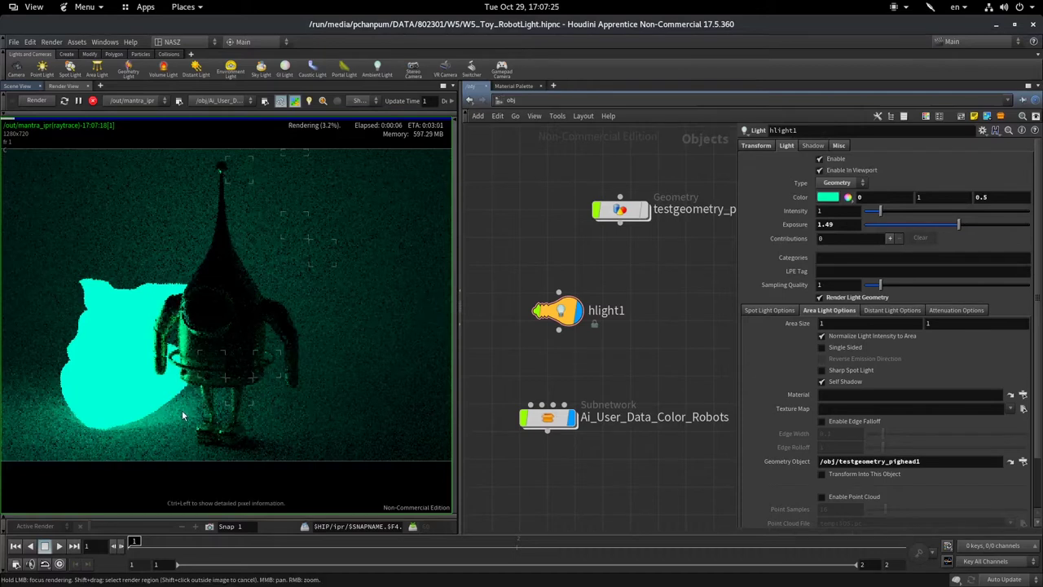
Recentre the render preview and draw a render region over the robot's lower body
middle_drag(182, 410, 379, 317)
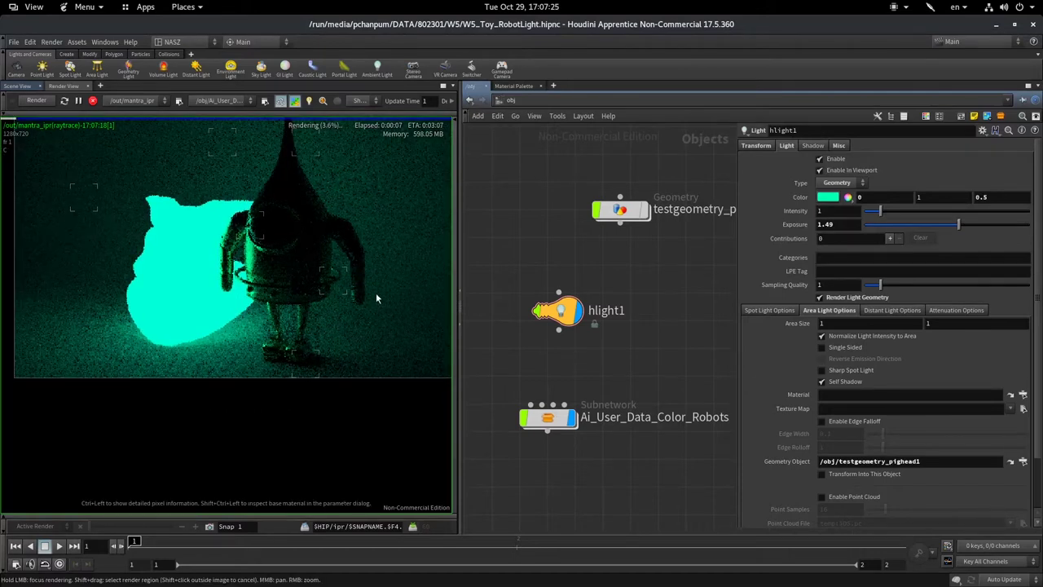
shift+drag(333, 290, 235, 364)
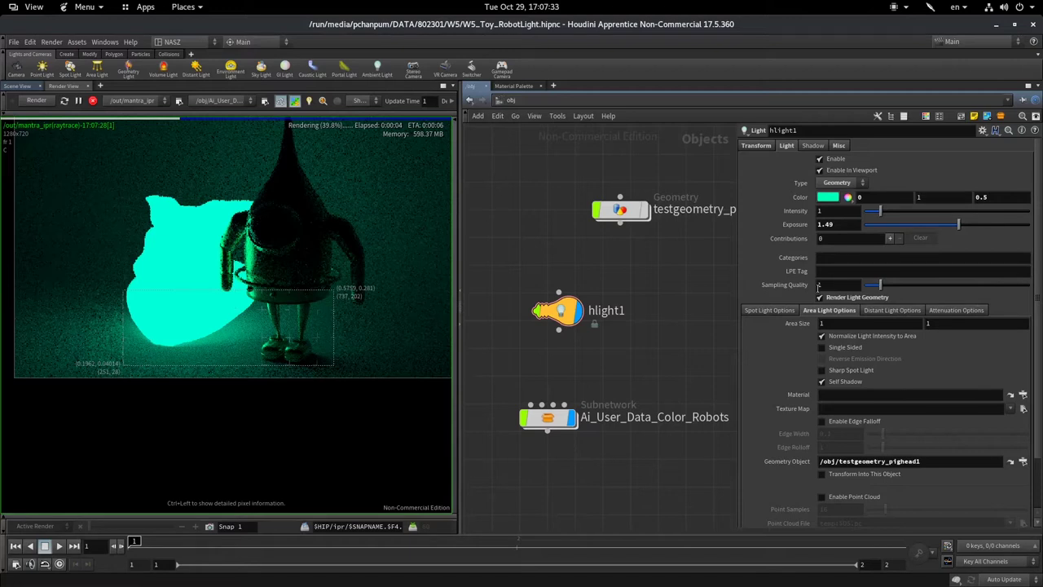
scroll(269, 383, up, 3)
shift+drag(394, 259, 211, 416)
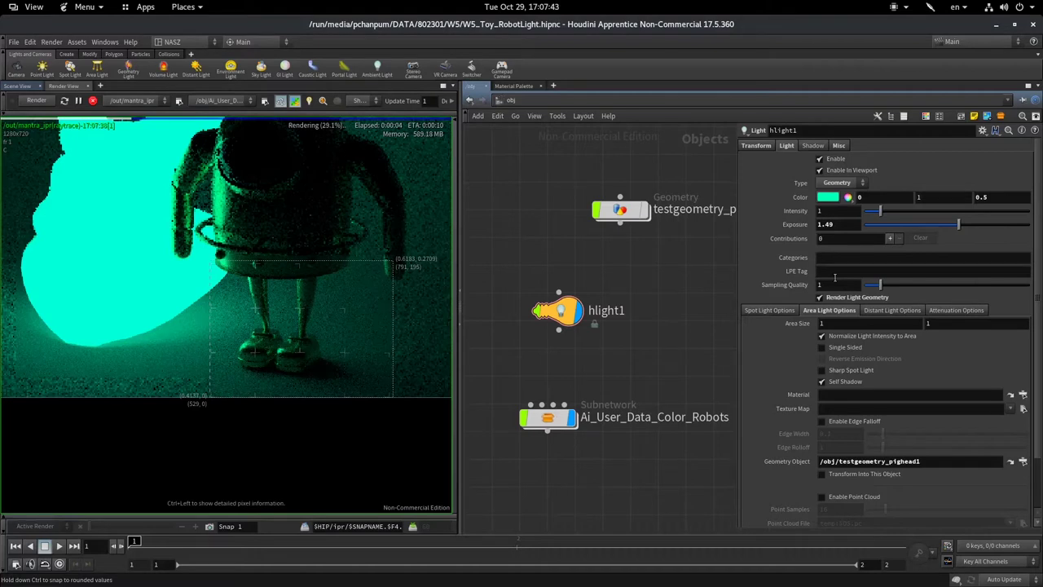
Raise hlight1's Sampling Quality to 3
click(838, 285)
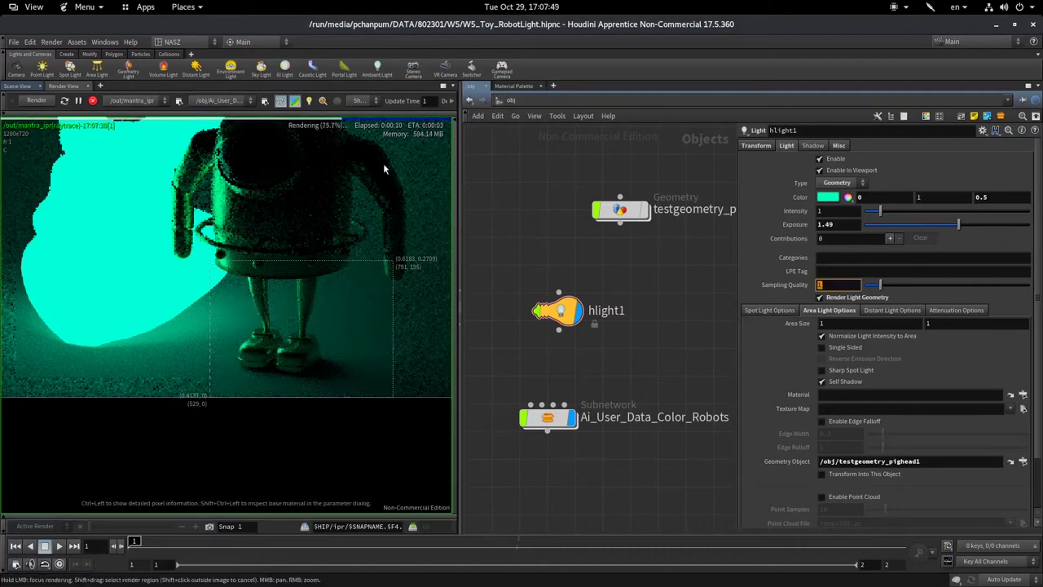
text(3)
key(Return)
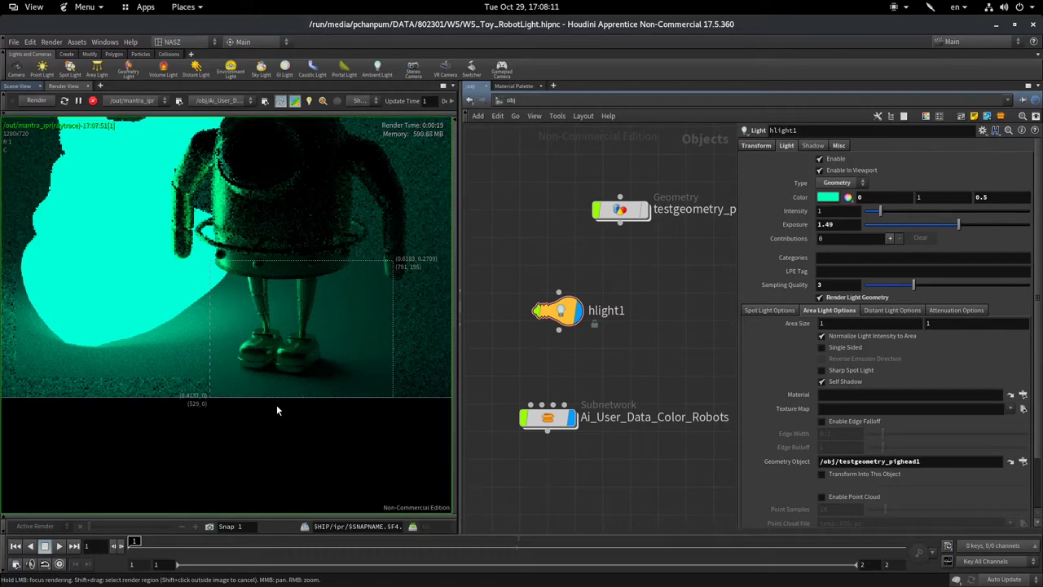
On hlight1's Shadow tab, try No Shadows, then switch to Ray-Traced shadows
click(805, 145)
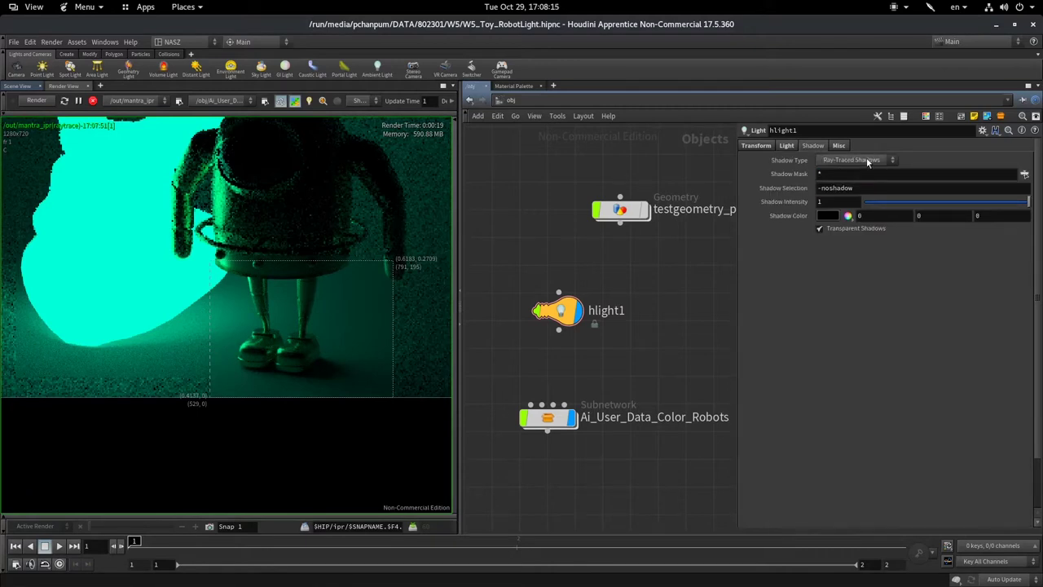
click(864, 160)
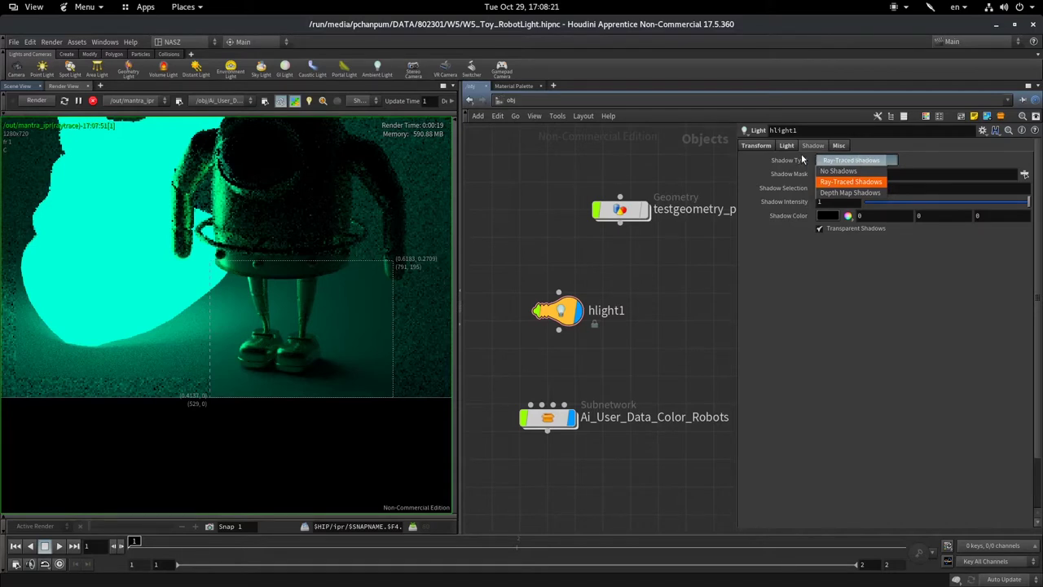
click(855, 171)
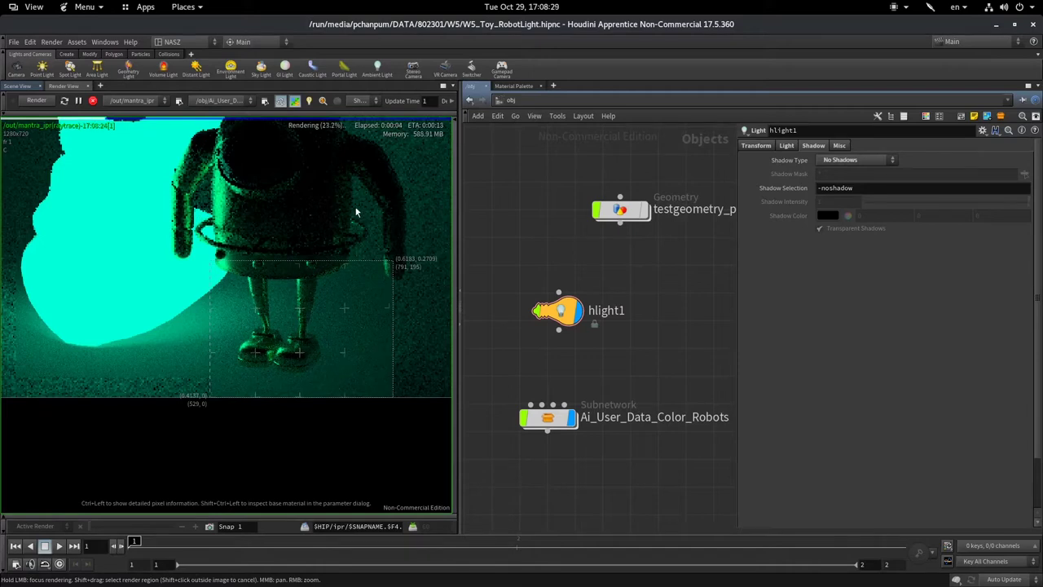
click(866, 167)
click(860, 183)
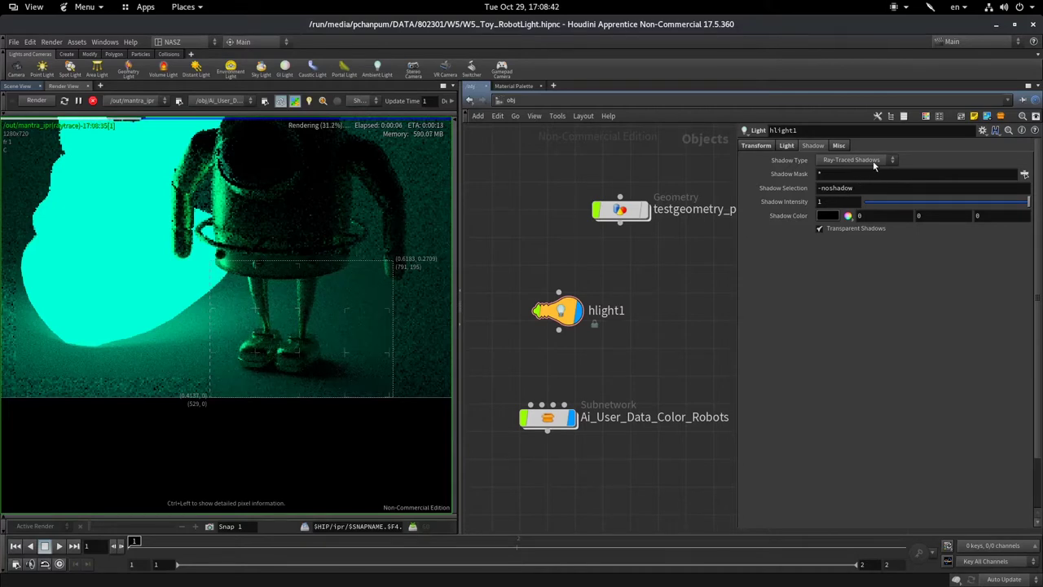
Try Depth Map shadows, return to Ray-Traced, and show the Misc settings
click(873, 161)
click(852, 187)
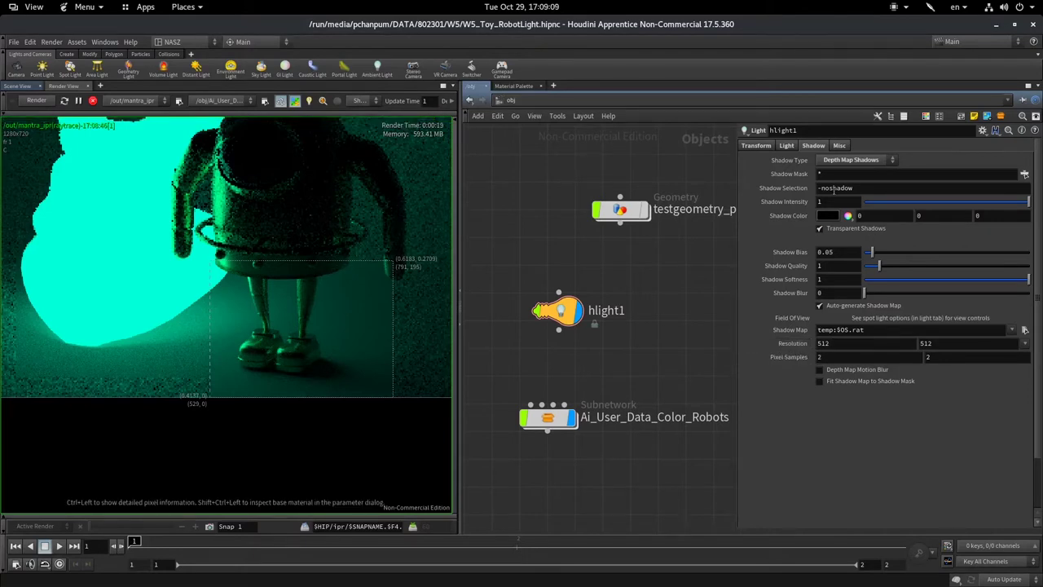
click(850, 160)
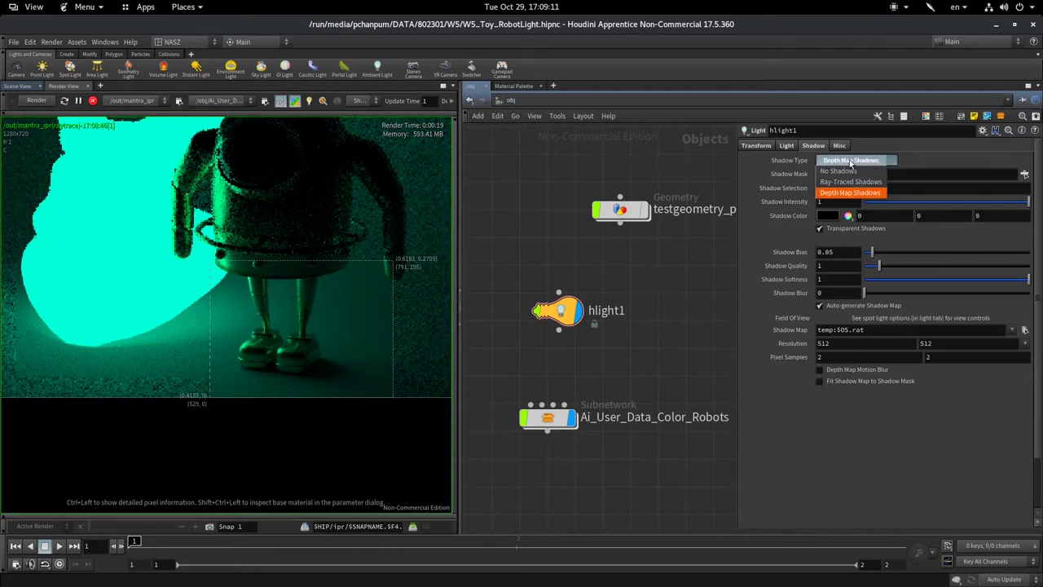
click(848, 175)
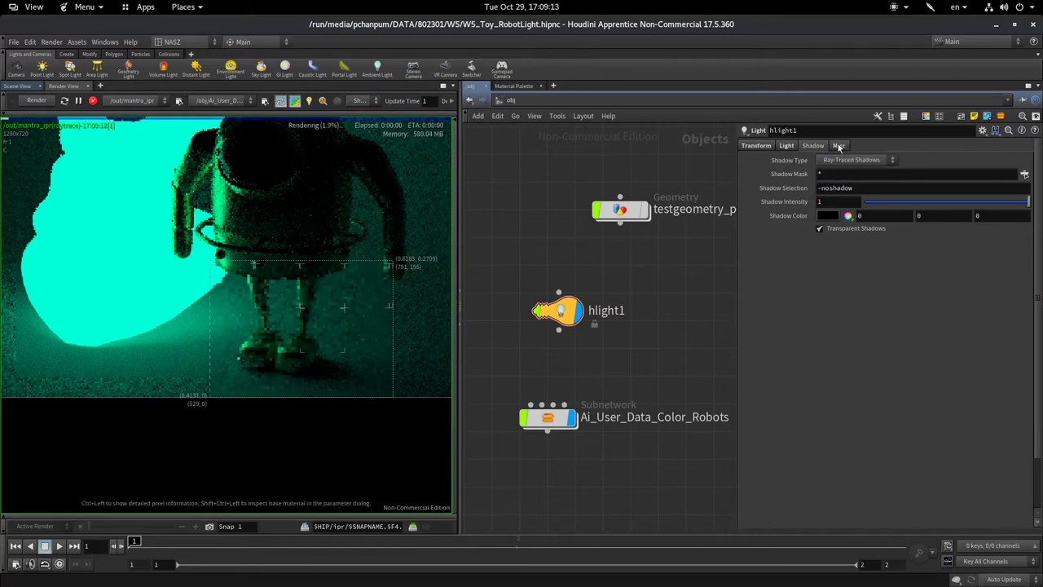
click(839, 145)
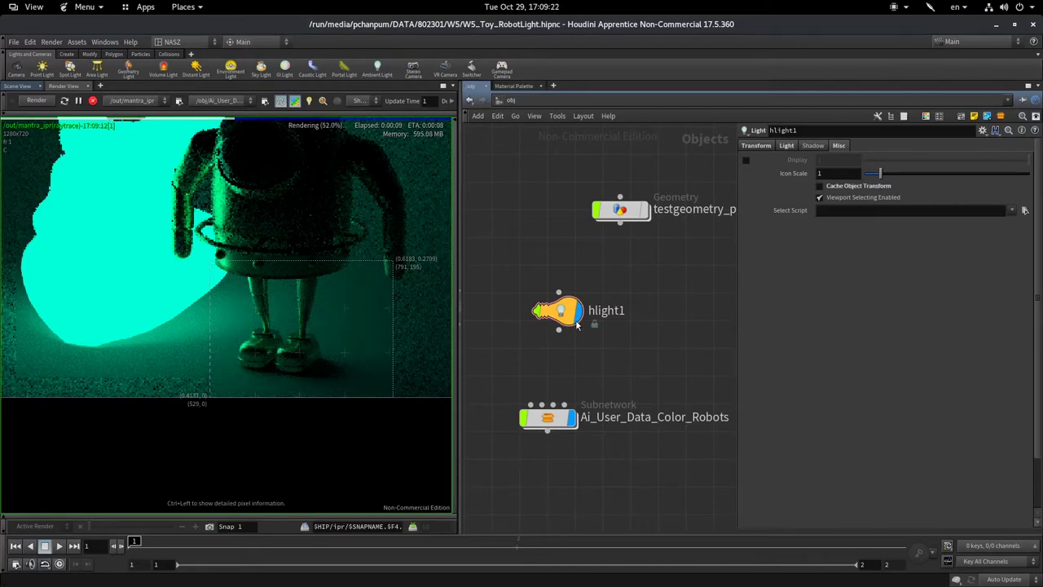
Move the Ai_User_Data_Color_Robots subnetwork node right and the hlight1 node up-right
drag(574, 429, 676, 422)
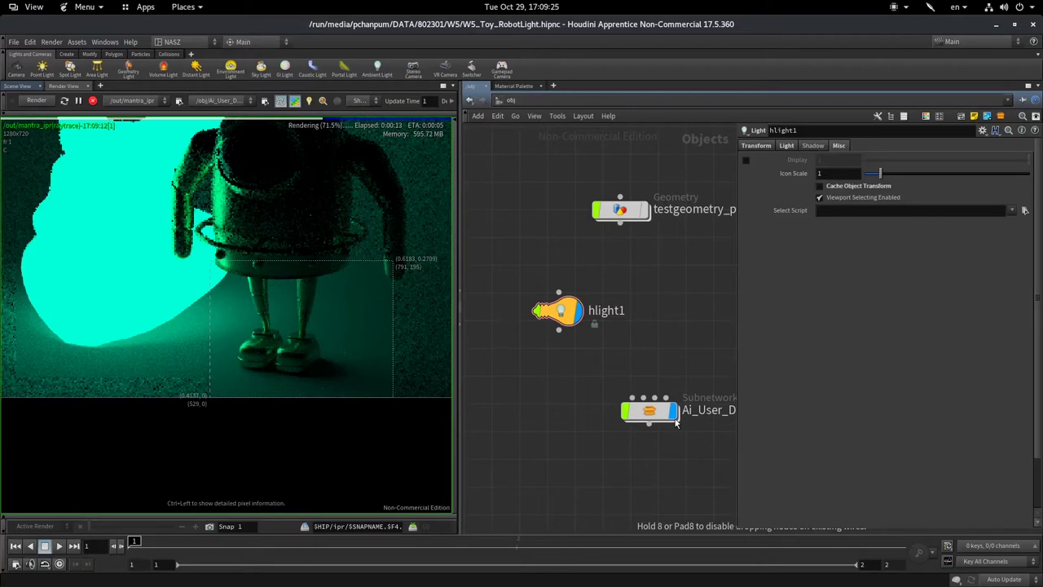
drag(676, 422, 696, 425)
click(787, 145)
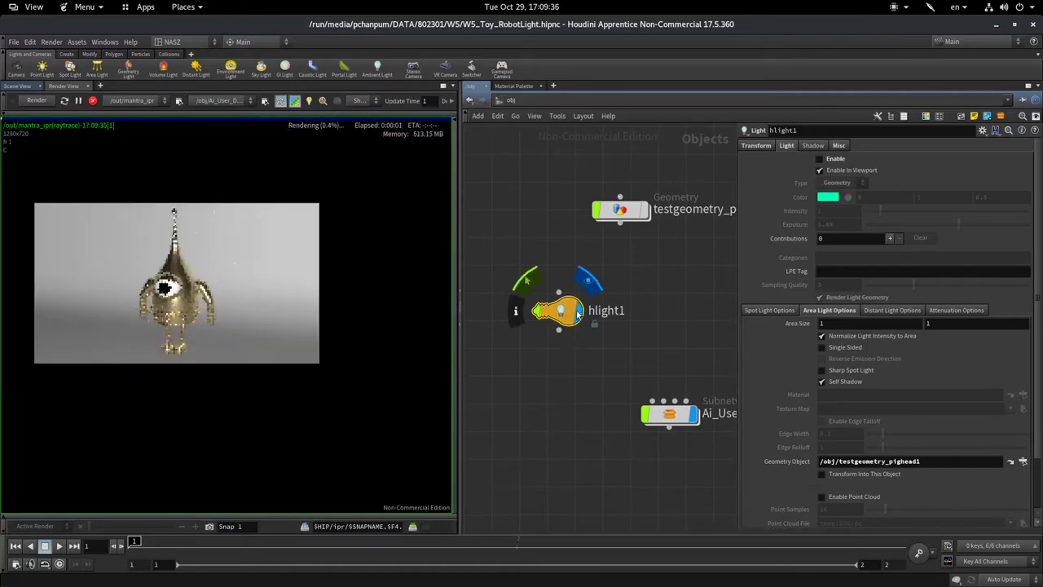
drag(577, 315, 622, 299)
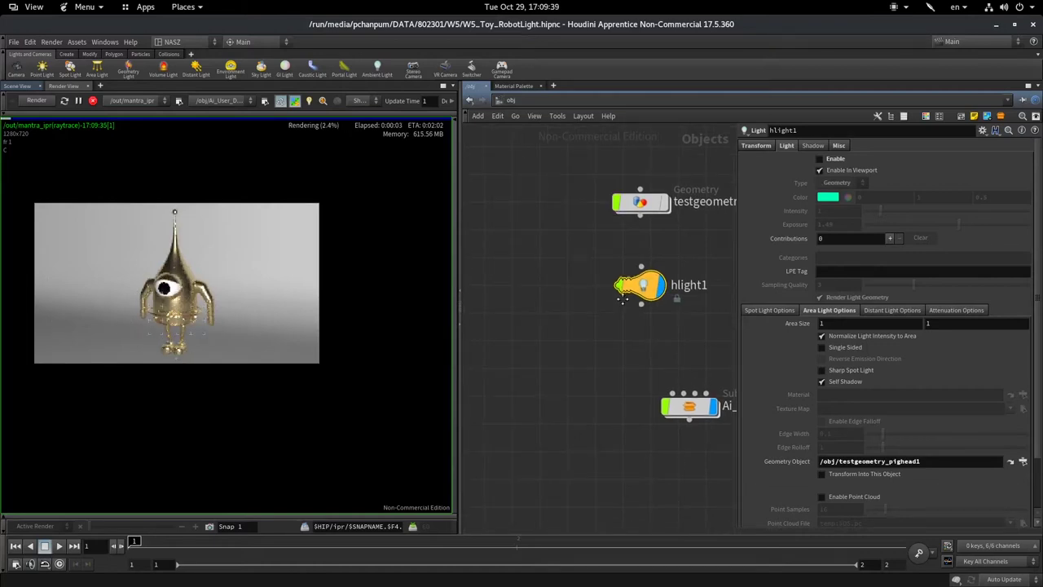
scroll(493, 295, up, 2)
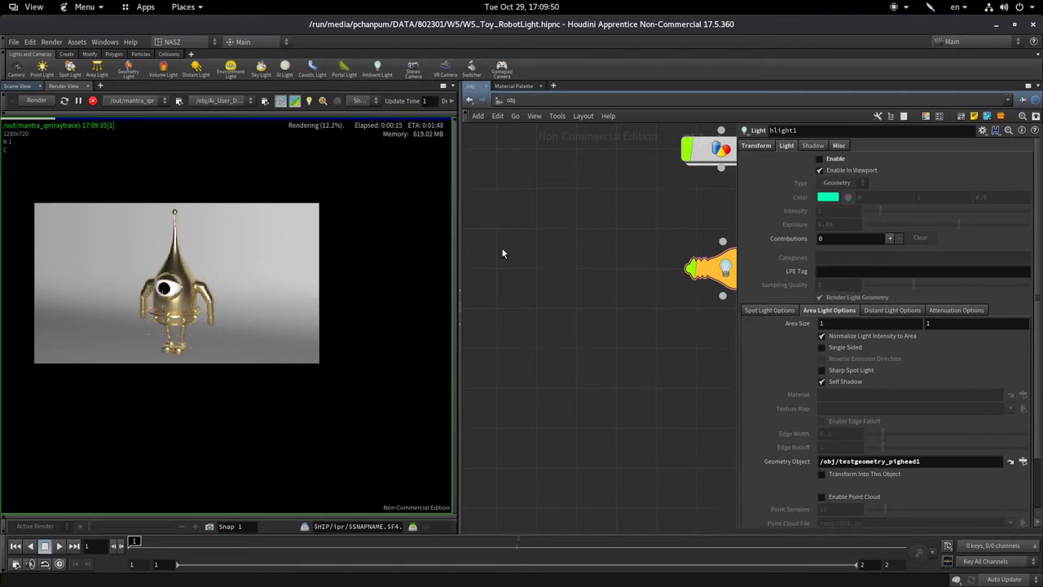
Add an environment light node, envlight1, to the object network
key(Tab)
text(en)
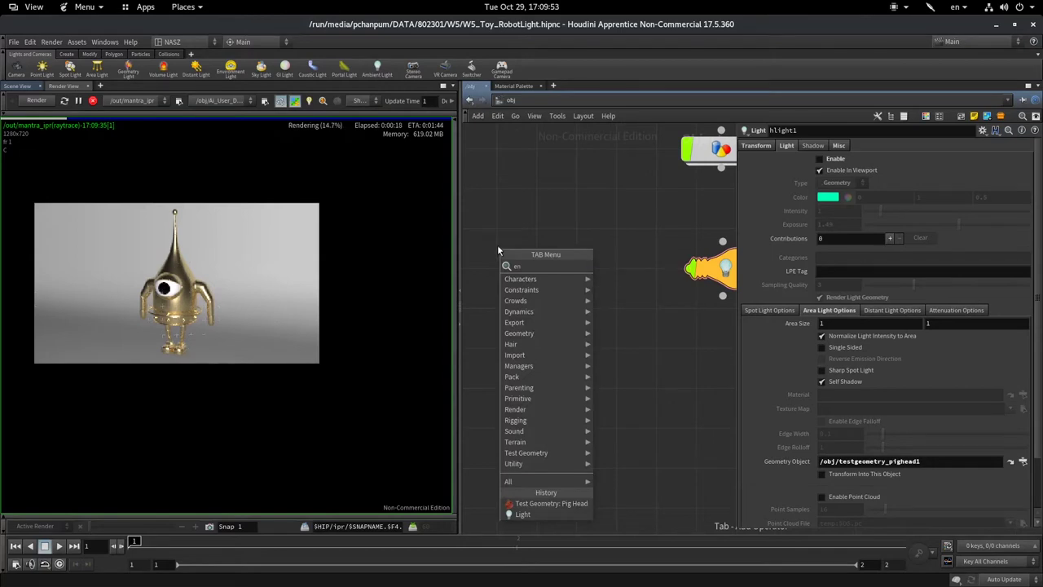
key(Return)
click(589, 273)
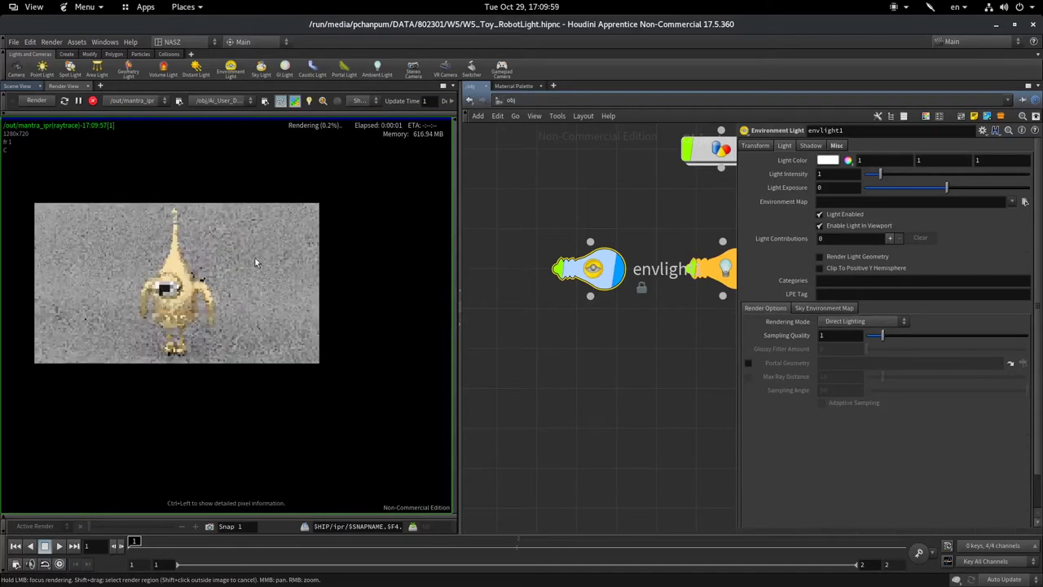
In the 3D scene view, toggle envlight1's Display override on and off
click(18, 86)
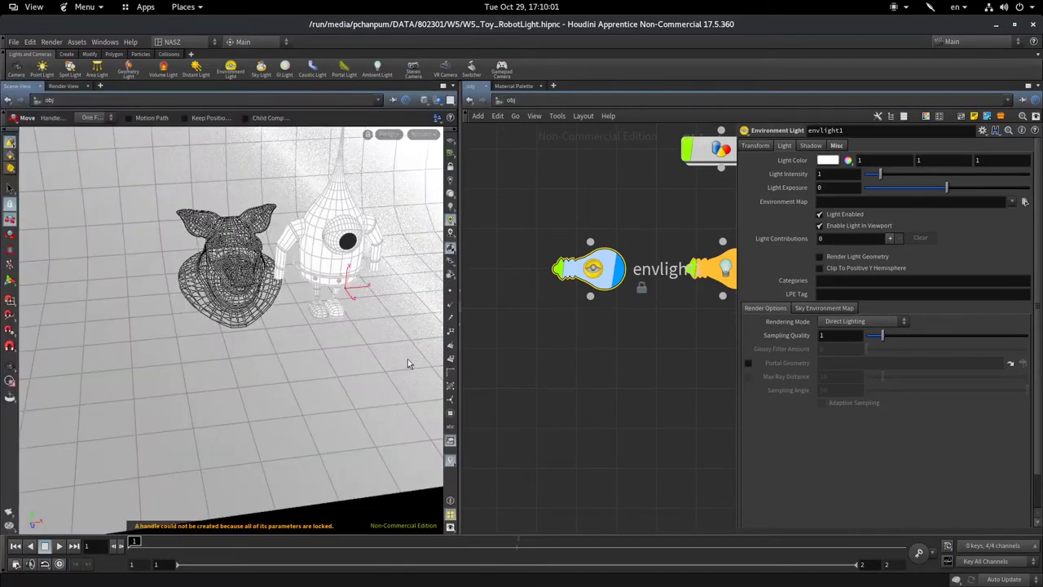
mouse_move(365, 337)
mouse_down()
mouse_move(264, 300)
mouse_move(367, 309)
mouse_up()
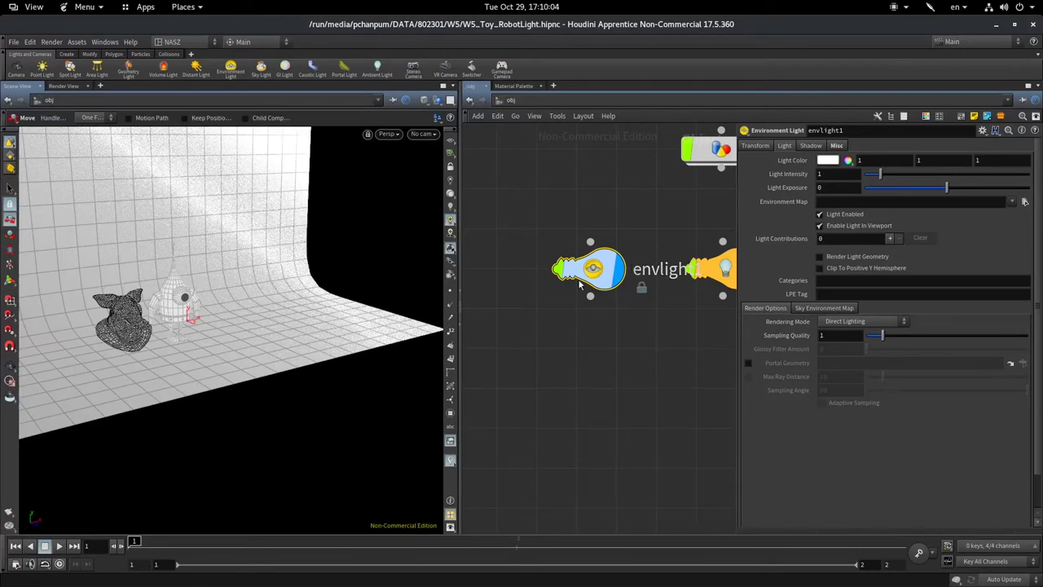
click(837, 146)
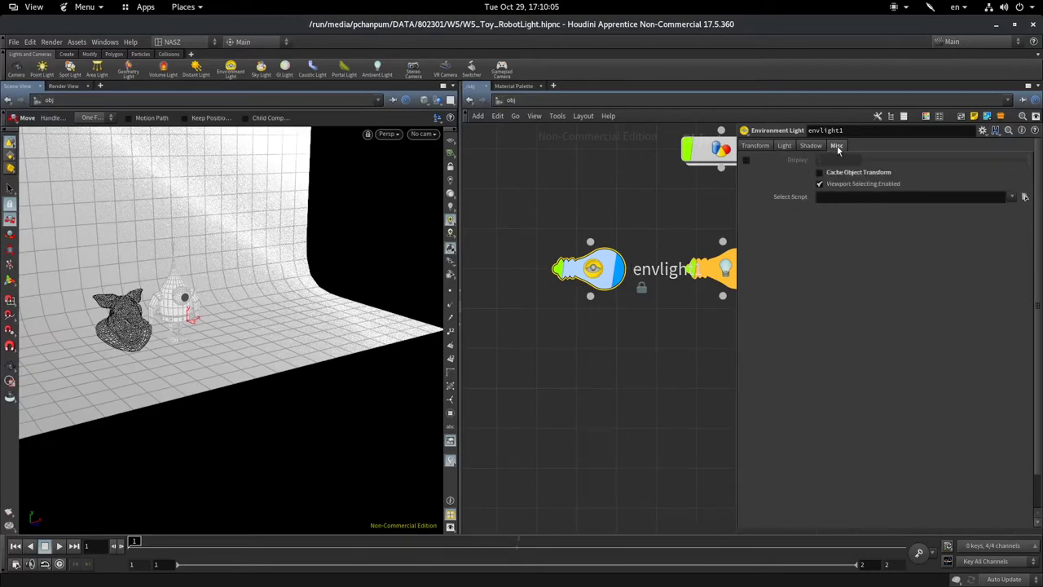
click(745, 161)
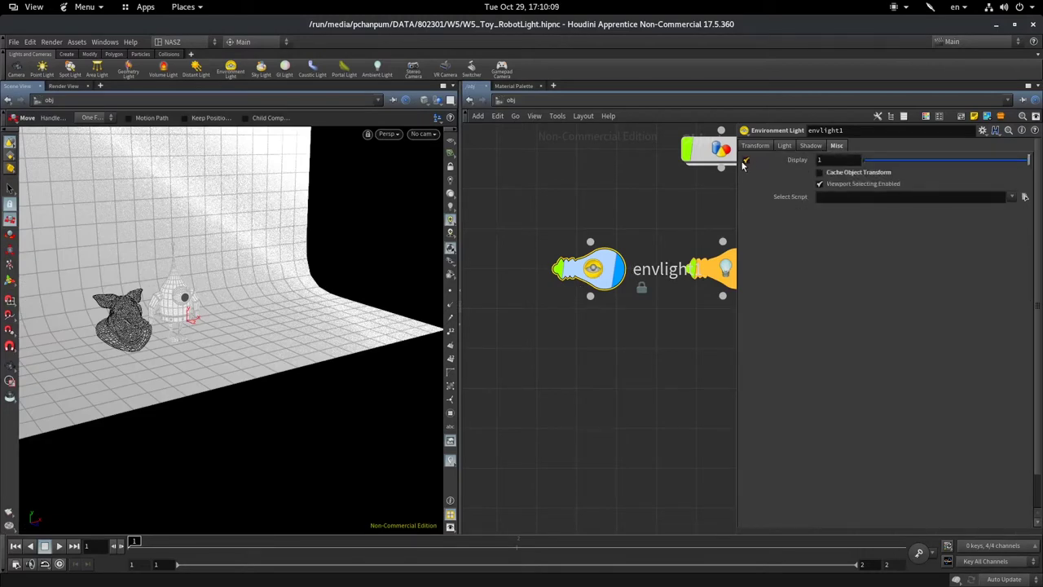
click(746, 160)
Show envlight1's Light settings, move its node lower, and return to the Render View
click(781, 145)
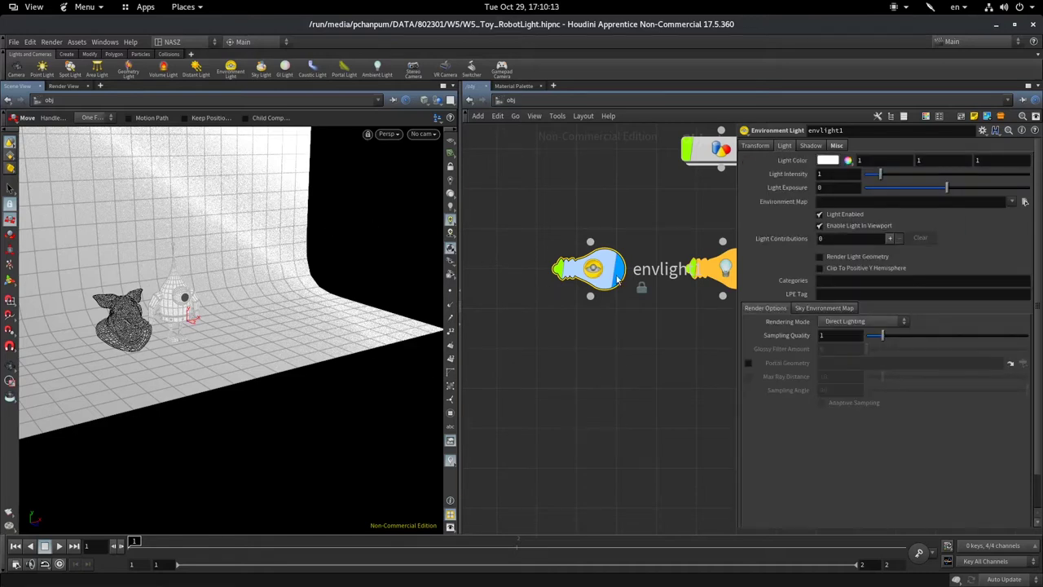
mouse_move(618, 270)
mouse_down()
mouse_move(579, 357)
mouse_move(585, 348)
mouse_up()
alt+drag(256, 251, 366, 220)
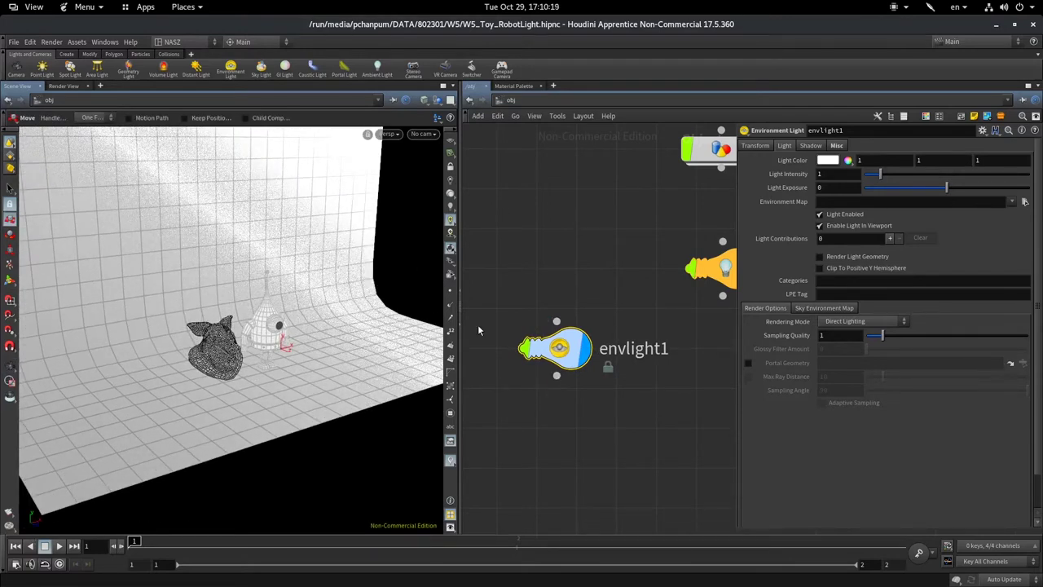
click(63, 85)
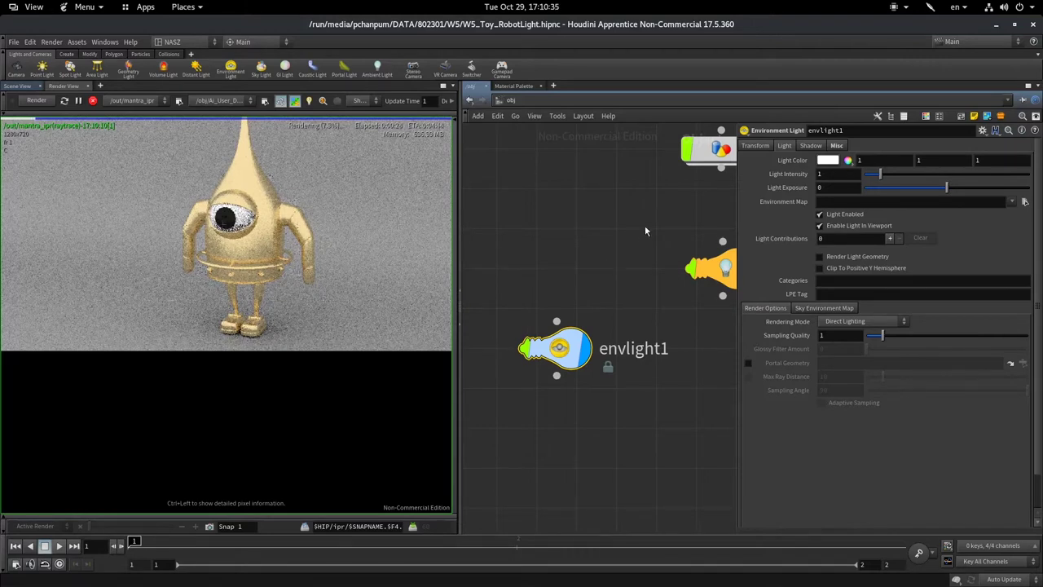
Place hlight1 above envlight1, enable it briefly, then disable it again
middle_drag(645, 232, 615, 277)
mouse_move(683, 329)
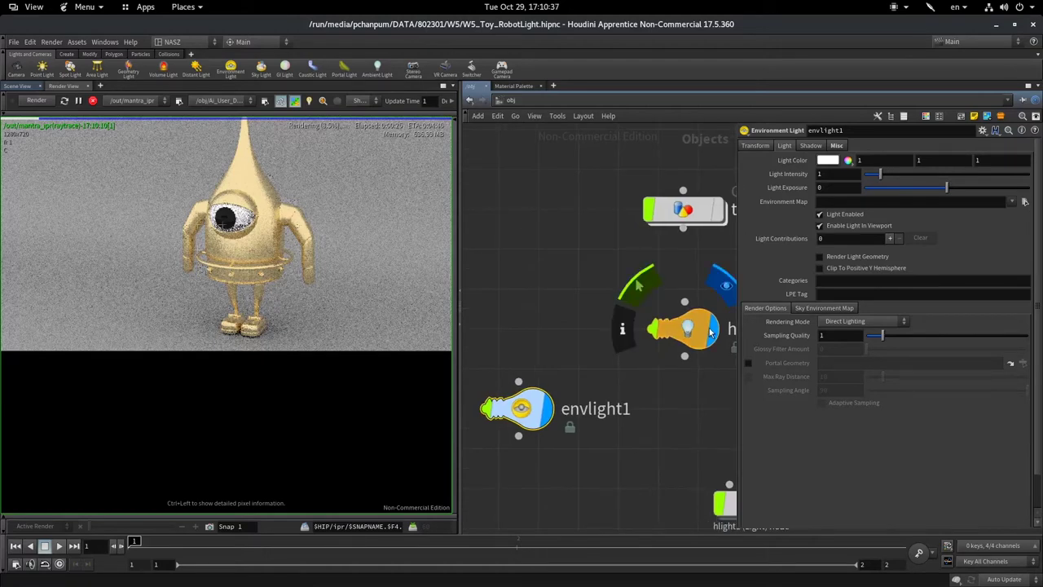
drag(711, 330, 546, 276)
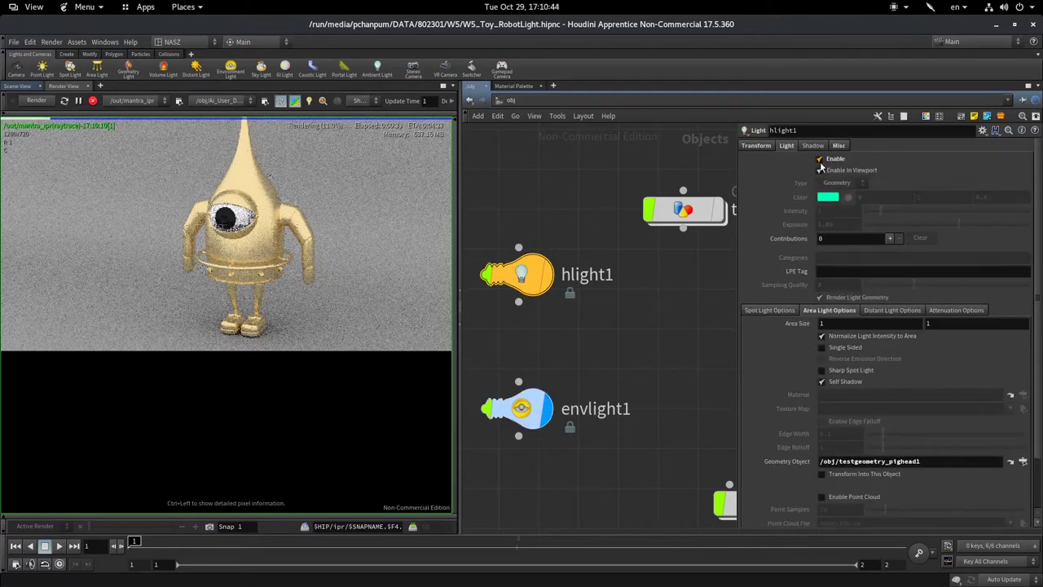
click(820, 159)
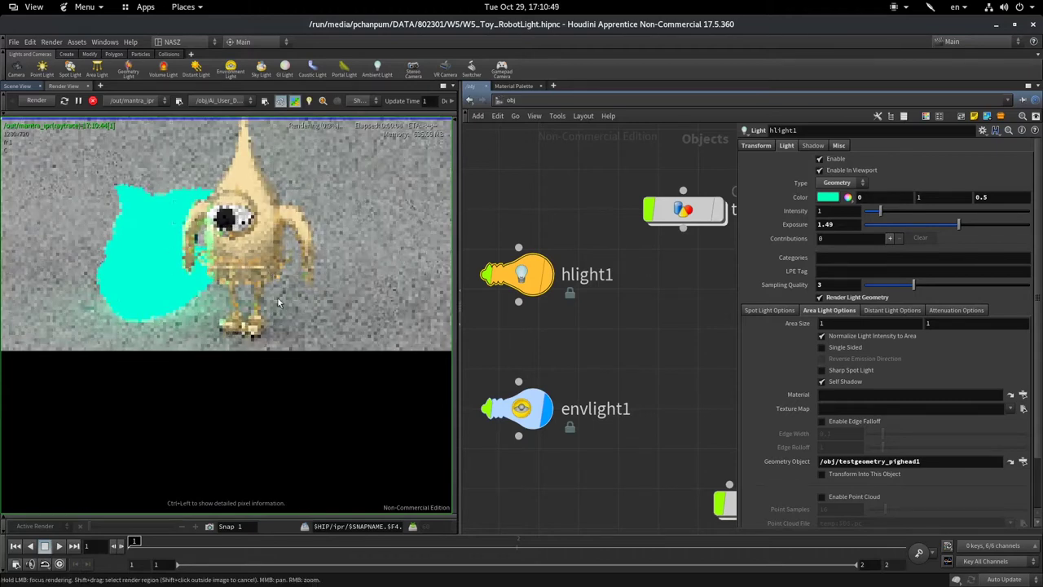
scroll(277, 297, down, 2)
middle_drag(284, 292, 339, 308)
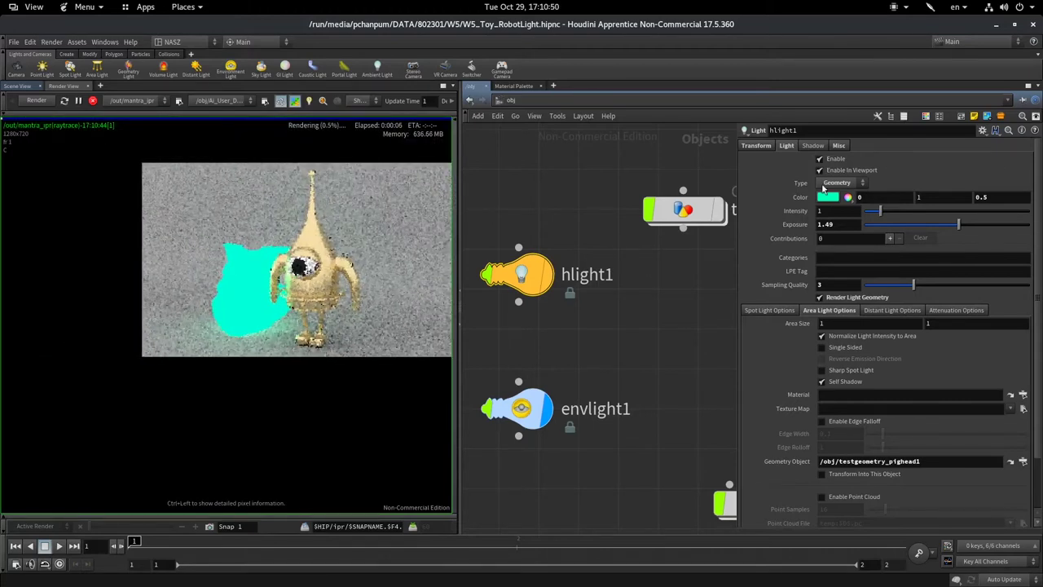
click(821, 161)
Select envlight1 to show its parameters and recentre the robot in the render preview
click(517, 407)
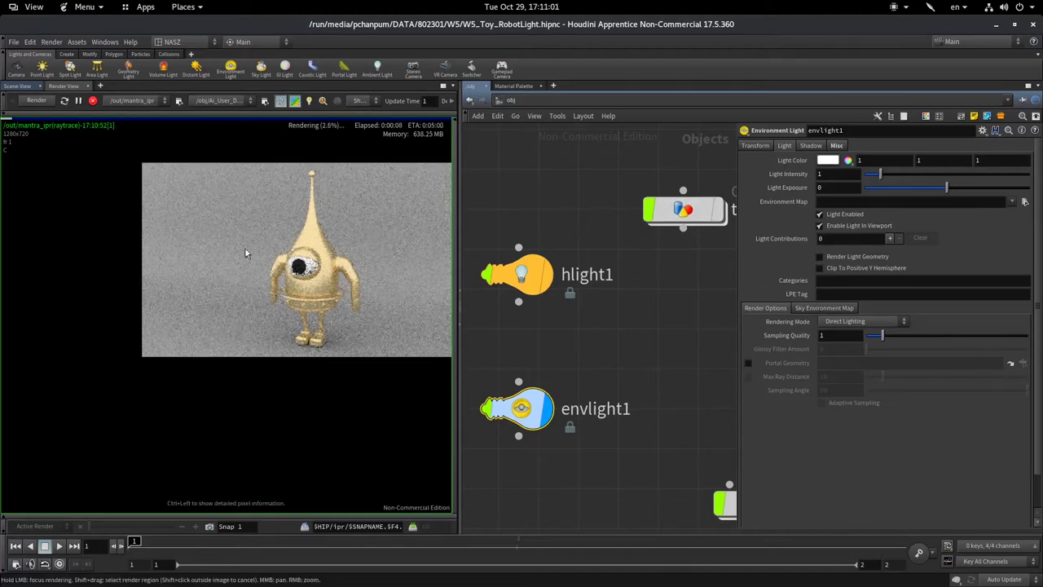
scroll(397, 339, up, 3)
scroll(359, 292, down, 2)
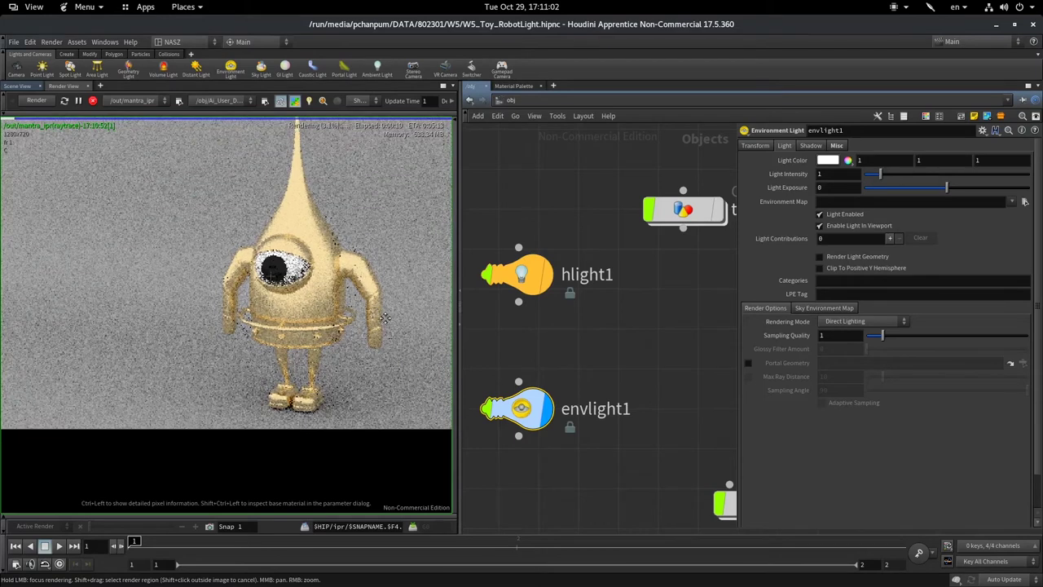
middle_drag(391, 318, 291, 355)
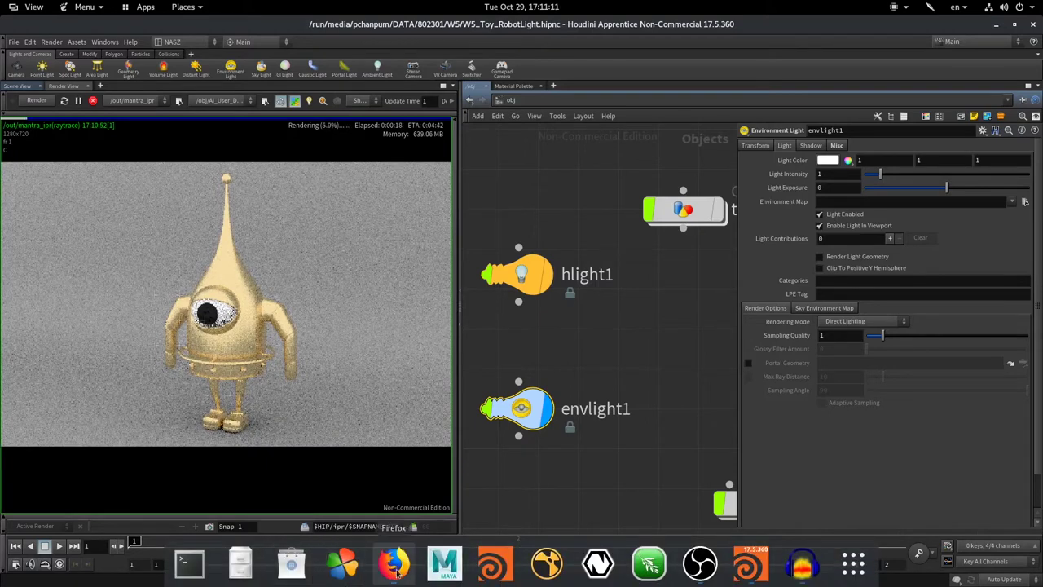
In Firefox, search Google for 'hdri' and show the Images results
click(394, 564)
click(275, 65)
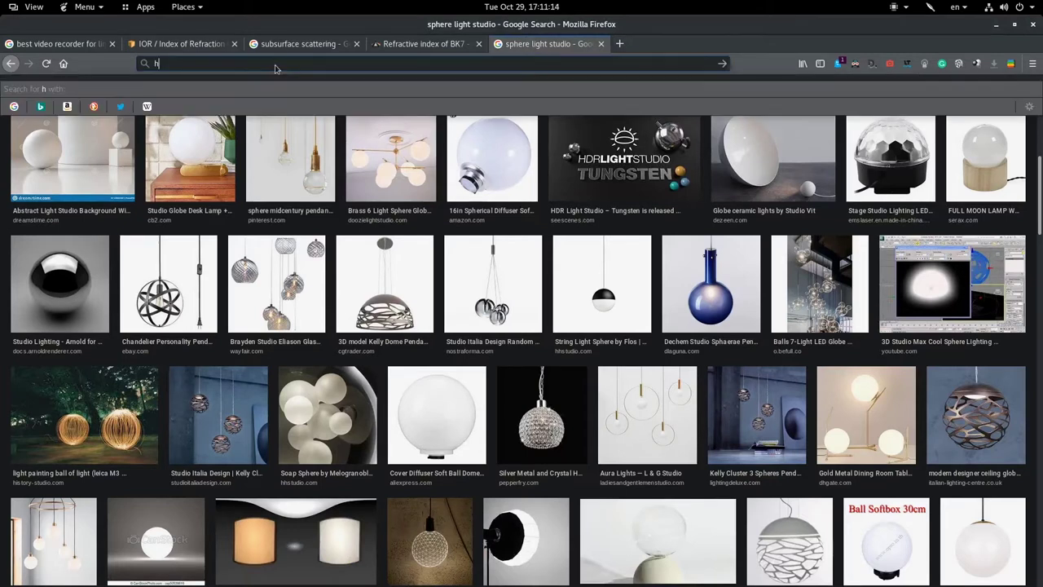
text(hdri)
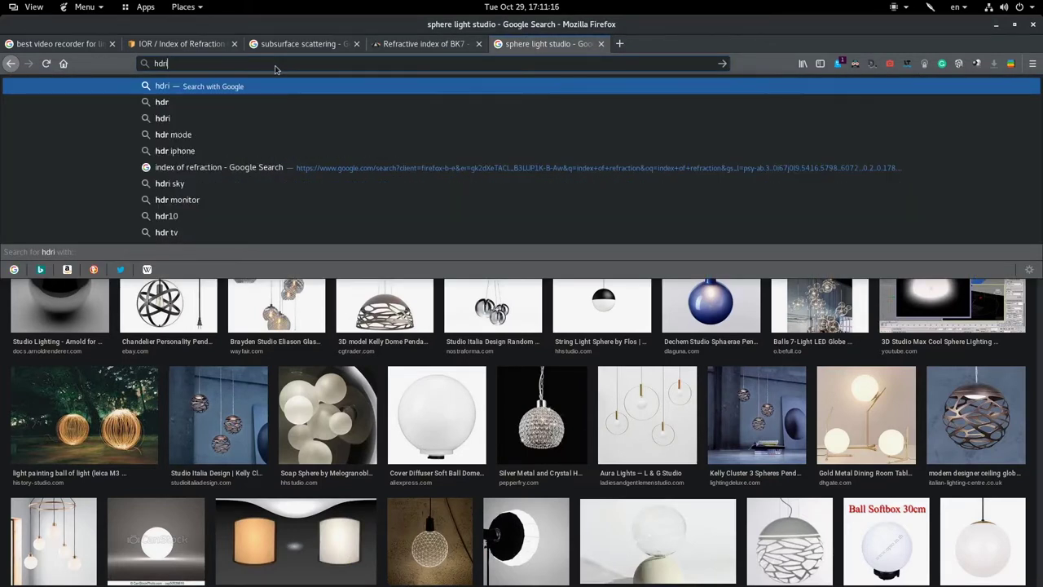
key(Return)
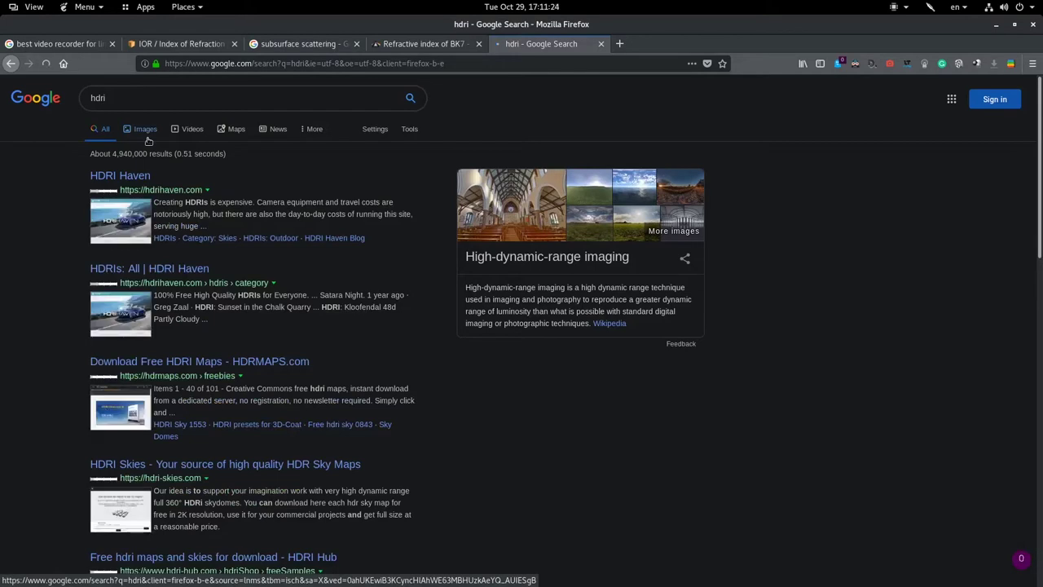
click(148, 140)
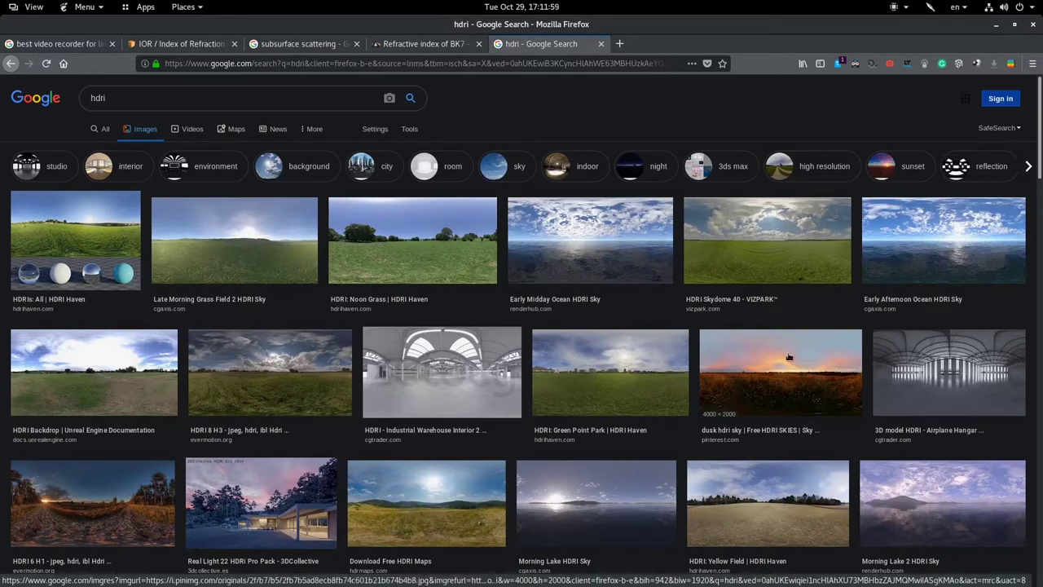
Browse further down the hdri image results, then return to Houdini
scroll(789, 357, down, 2)
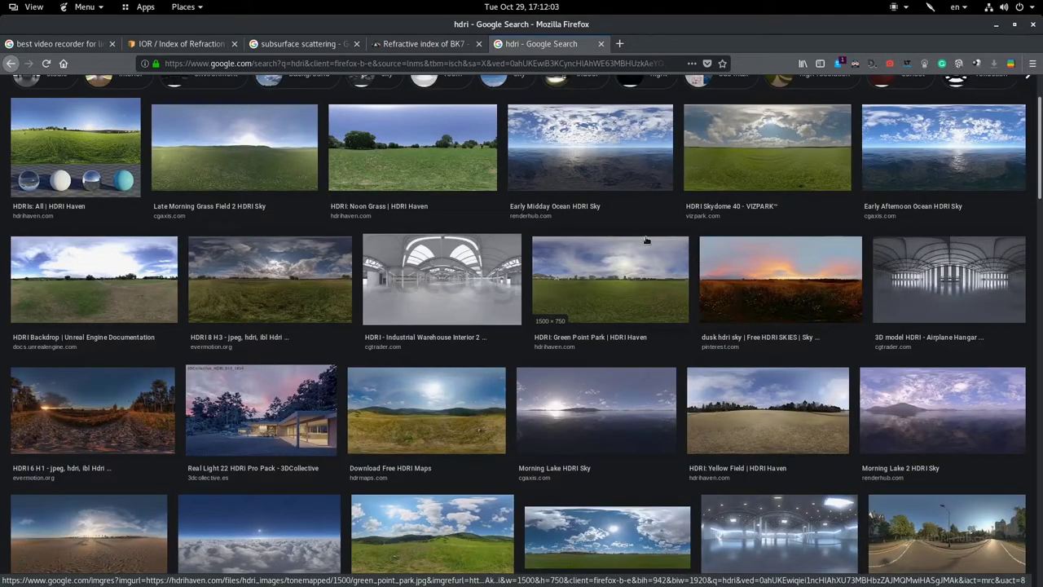
scroll(645, 239, down, 4)
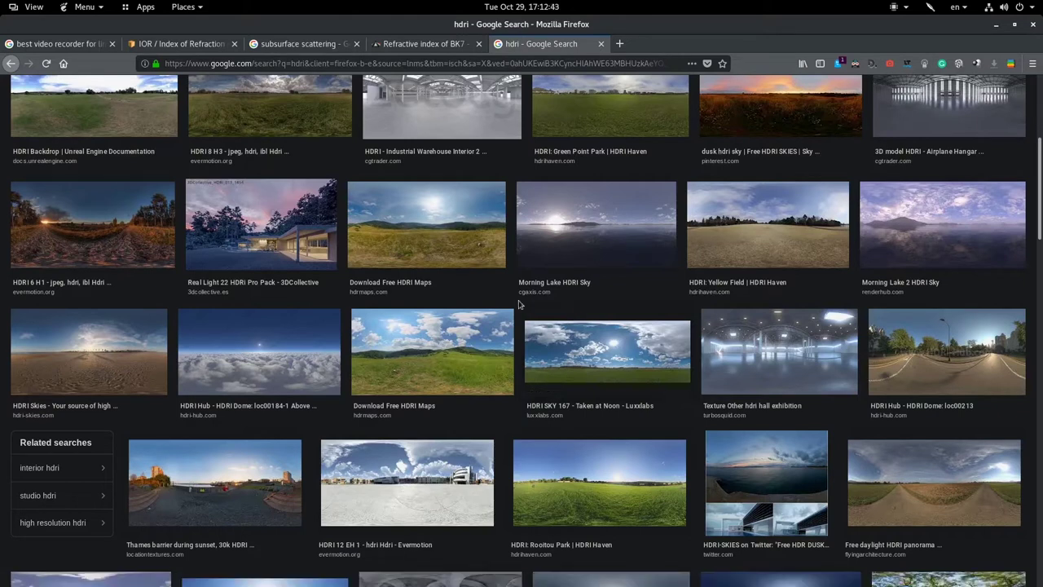
mouse_move(444, 564)
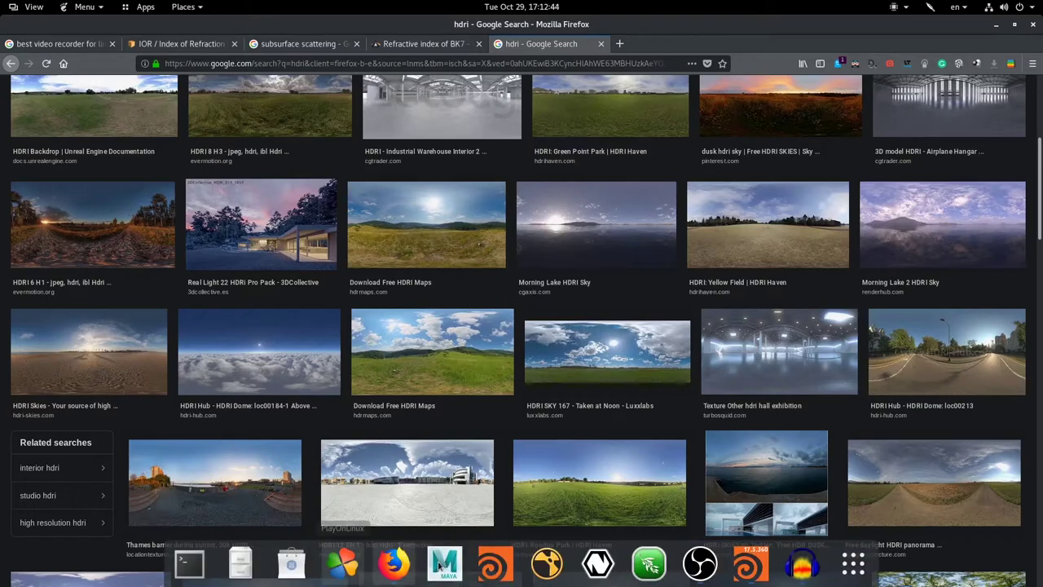
click(745, 575)
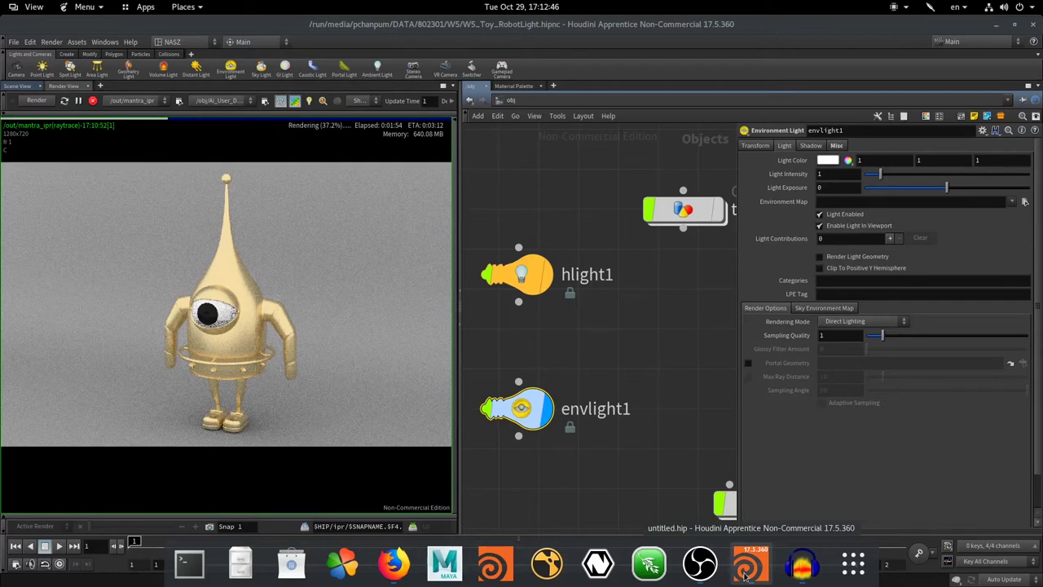
Set envlight1's Environment Map to HDRIHaven_kiara_5_noon_2k.rat from $HFS/houdini/pic/hdri/
click(1026, 203)
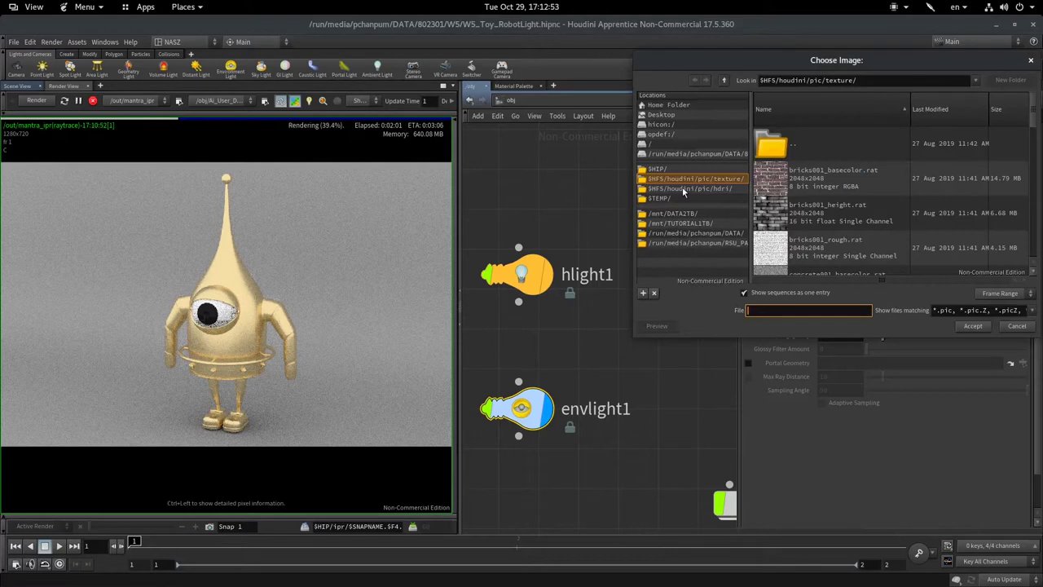
click(682, 188)
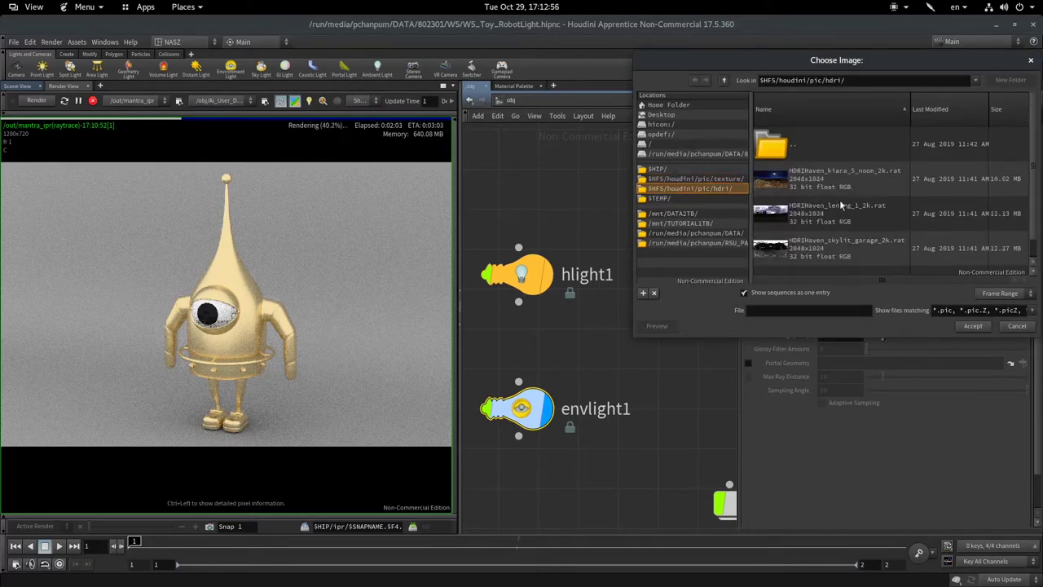
double_click(844, 178)
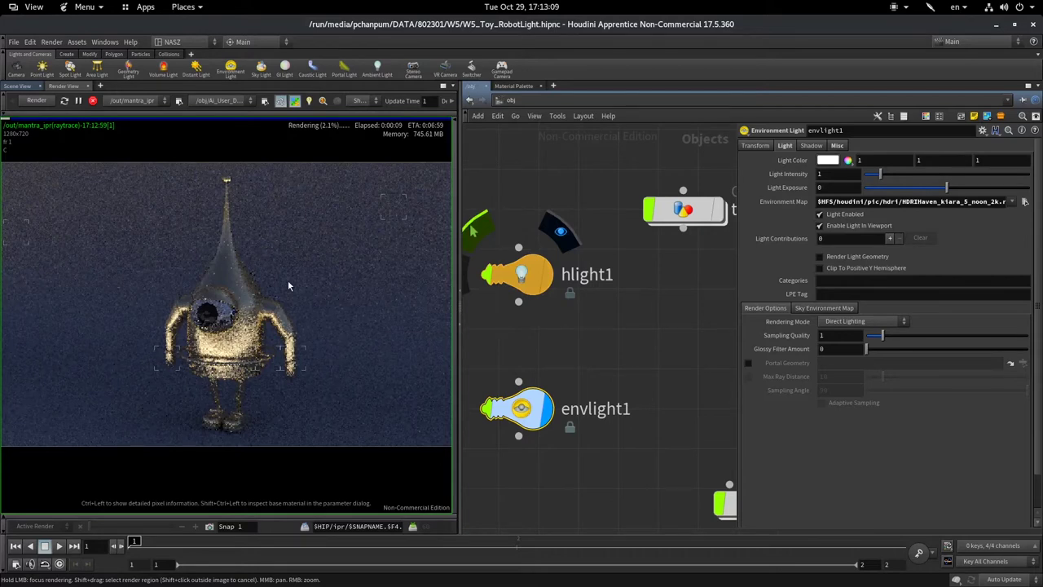
scroll(288, 286, down, 2)
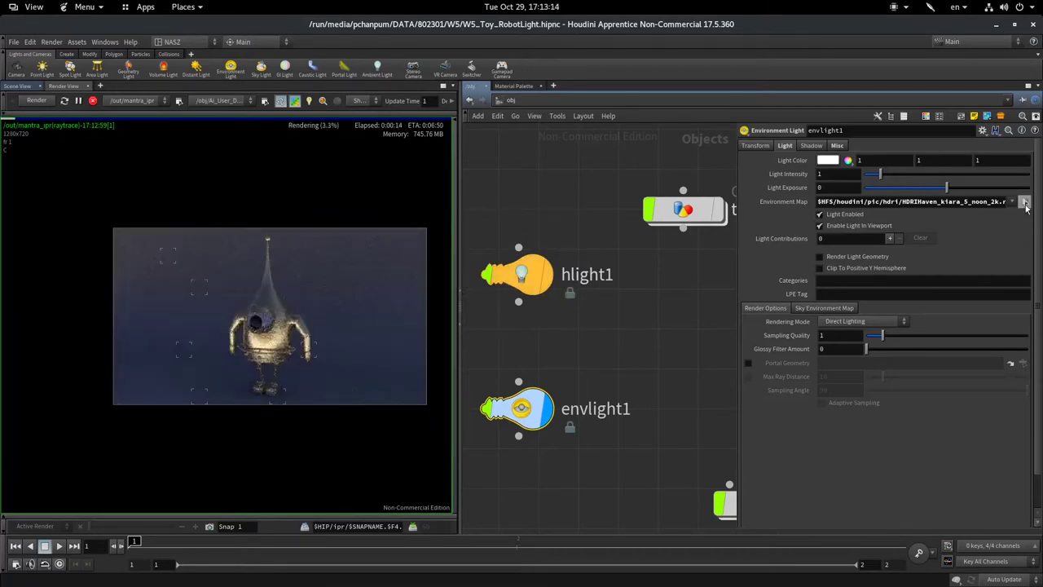
Replace the environment map with HDRIHaven_skylit_garage_2k.rat
click(1025, 202)
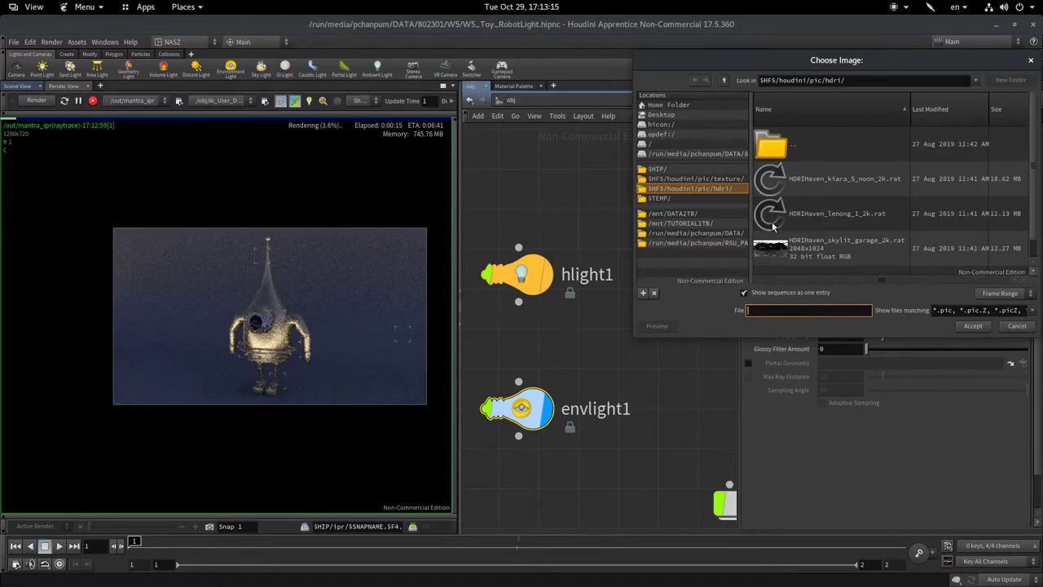
click(815, 248)
click(999, 293)
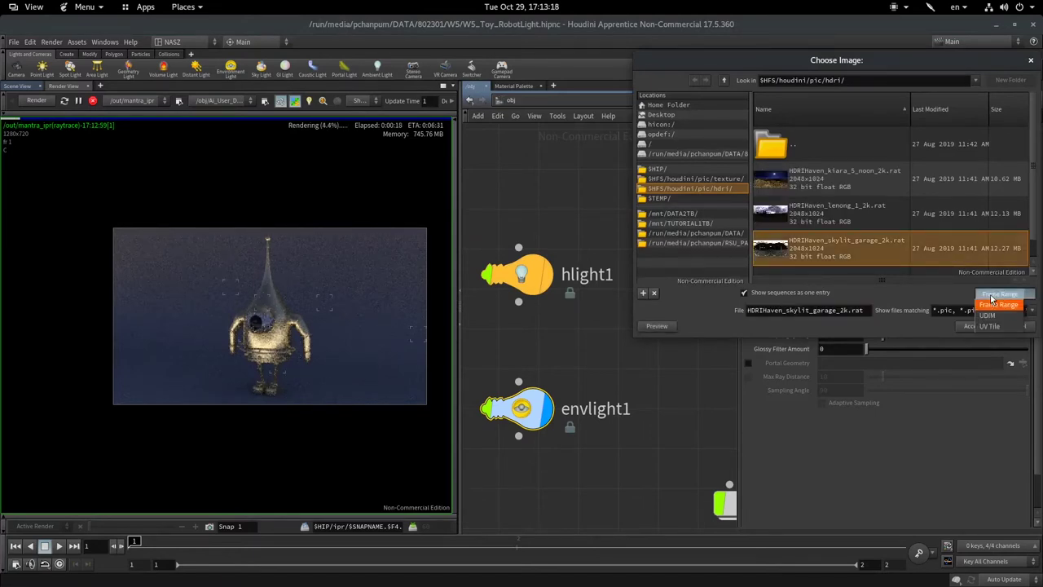
click(998, 304)
click(972, 326)
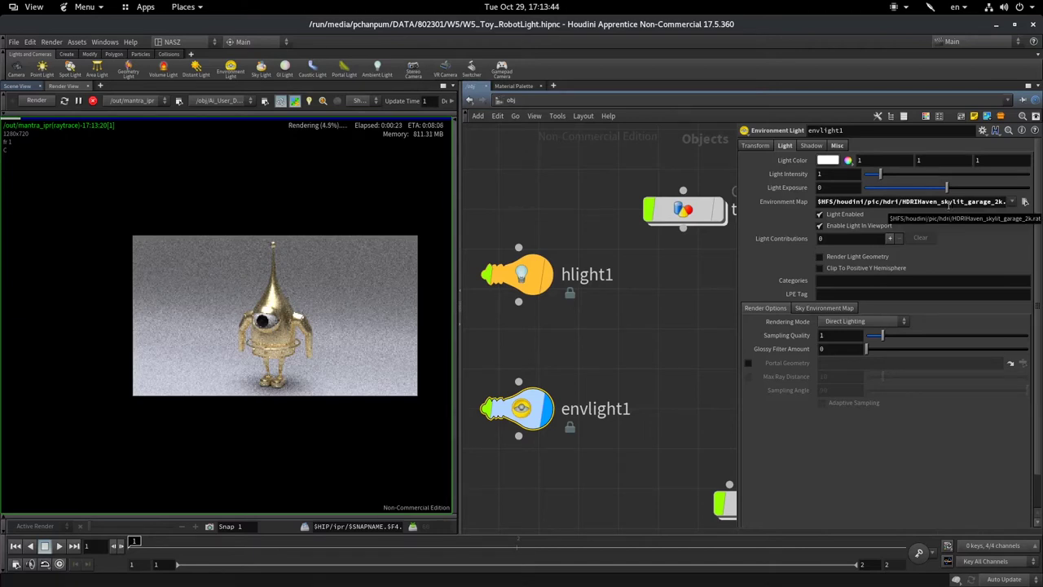
Clear envlight1's Environment Map path so it is empty
triple_click(883, 203)
key(BackSpace)
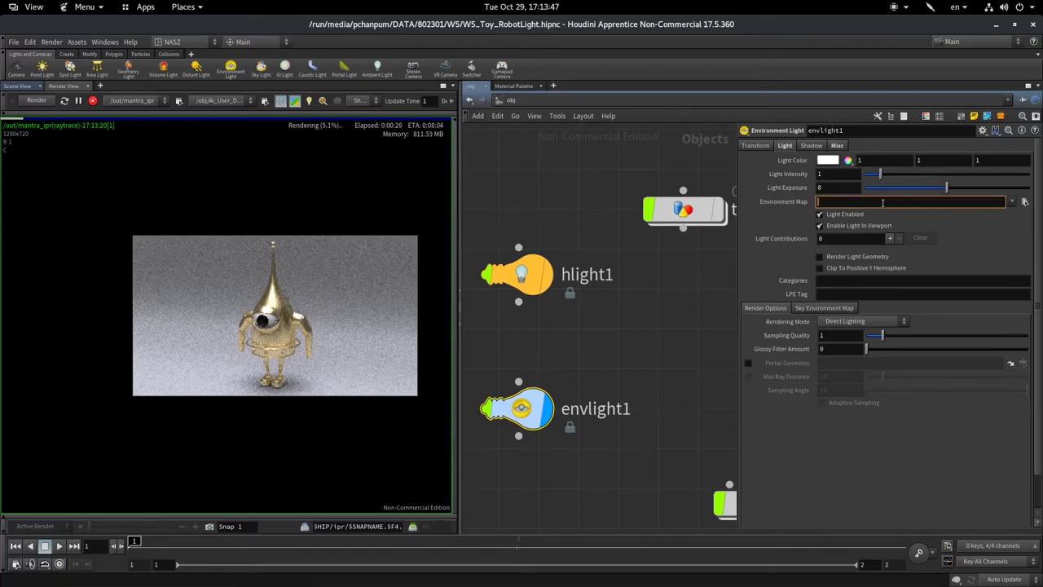
key(Return)
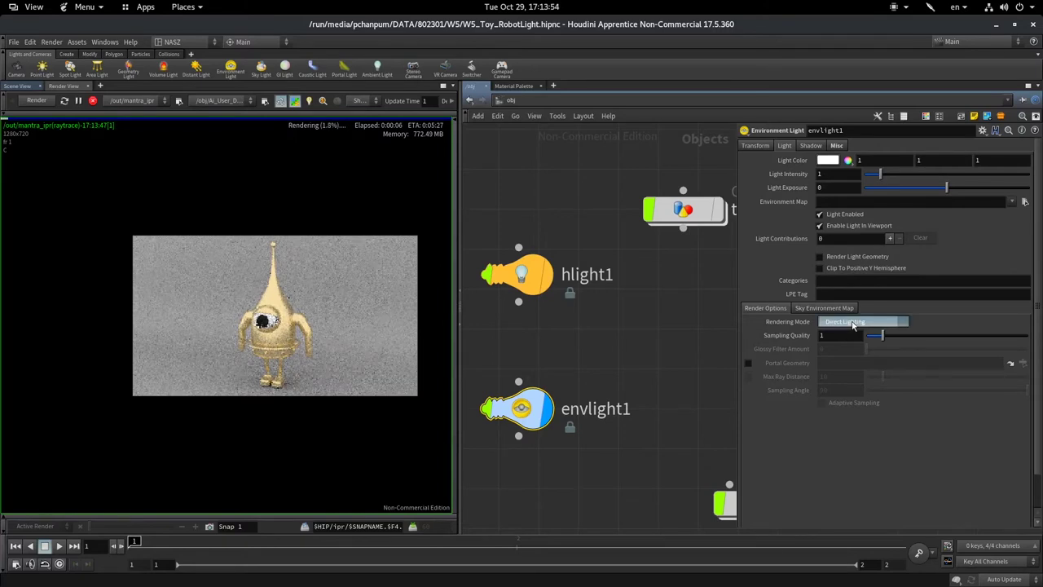
Keep Direct Lighting mode, raise Sampling Quality slightly, and show the Sky Environment Map settings
click(853, 325)
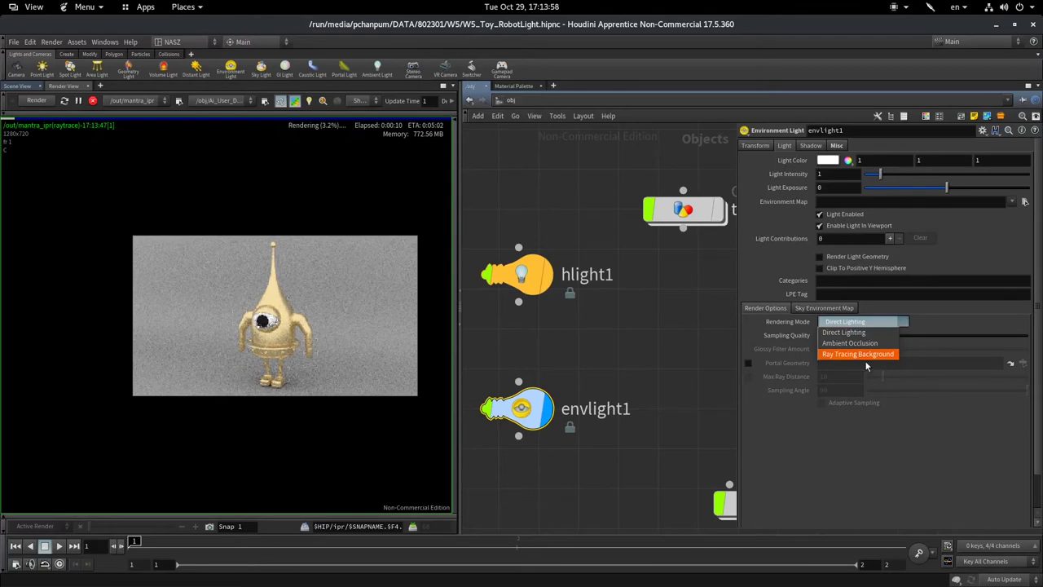
click(864, 320)
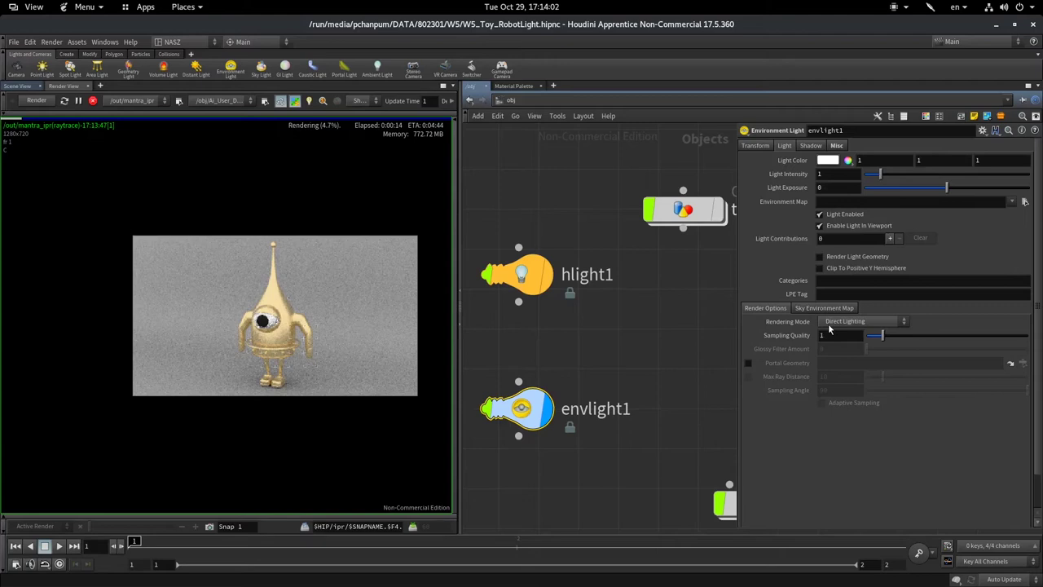
drag(876, 335, 882, 336)
click(832, 311)
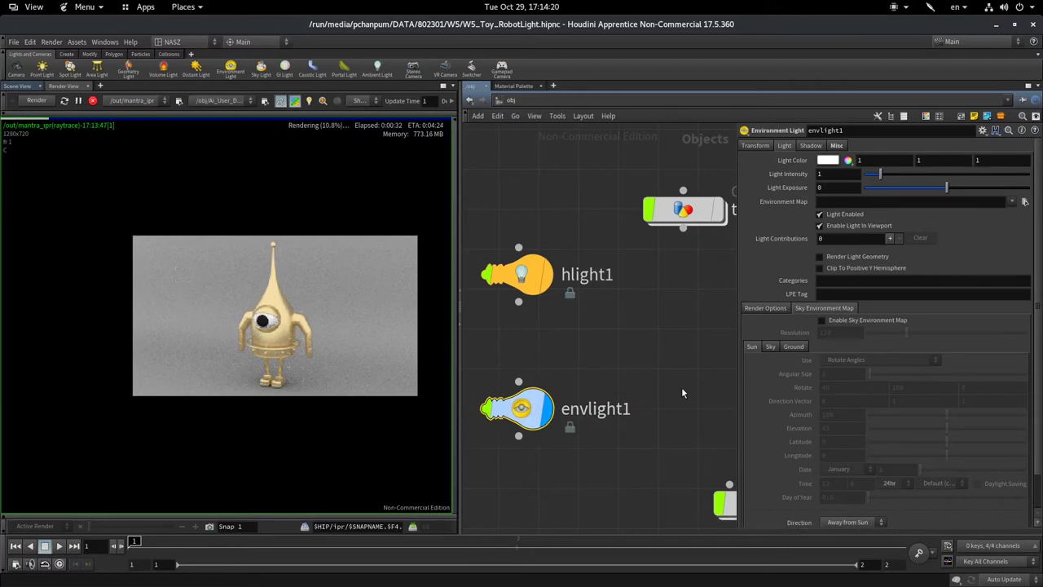
Enable envlight1's sky environment map and raise the Sky Haziness on the Sky tab
click(876, 321)
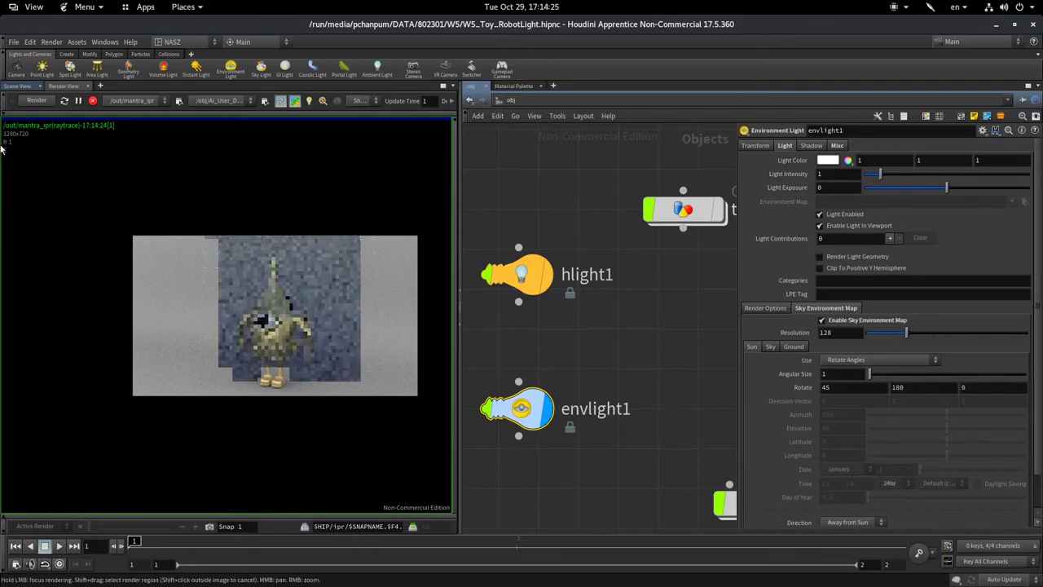
scroll(317, 314, up, 2)
scroll(271, 317, down, 1)
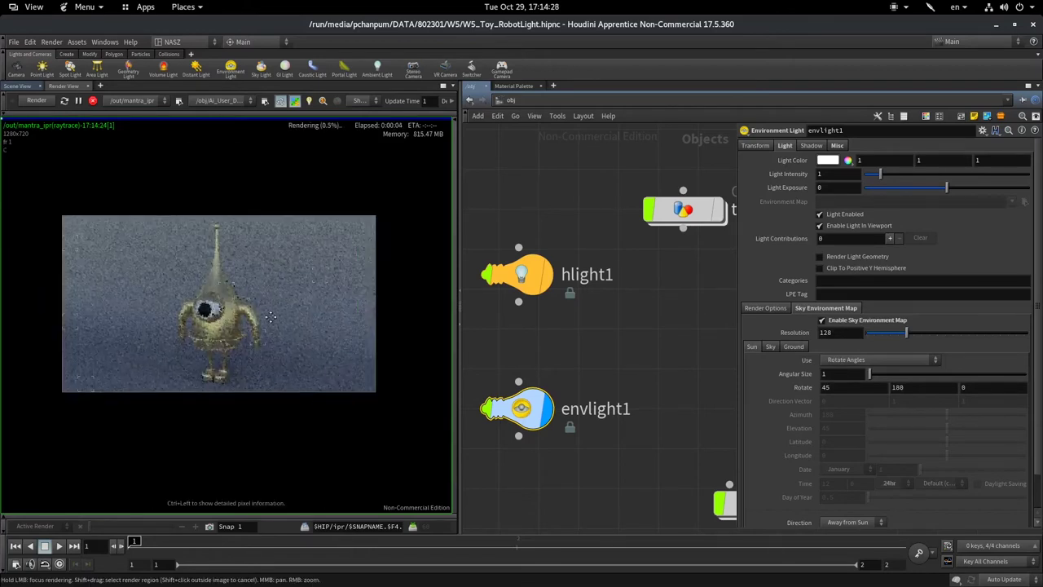
middle_drag(271, 317, 342, 317)
scroll(97, 308, up, 1)
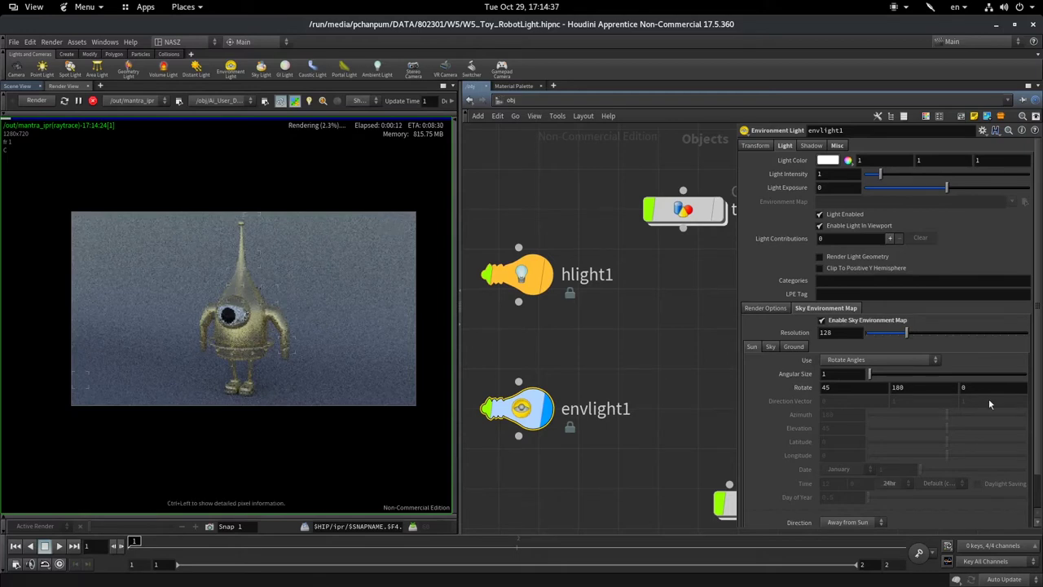
click(771, 347)
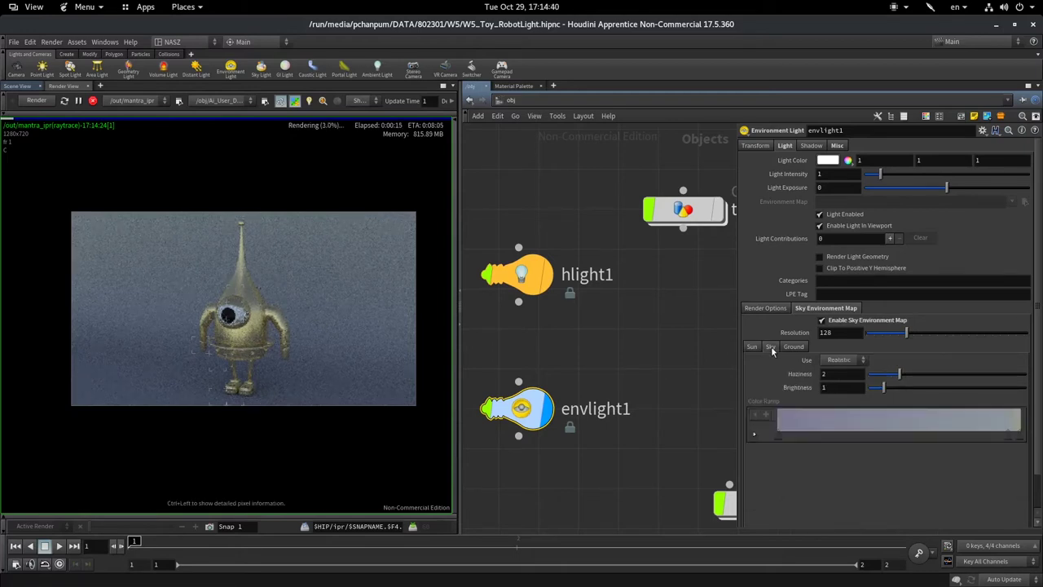
click(791, 349)
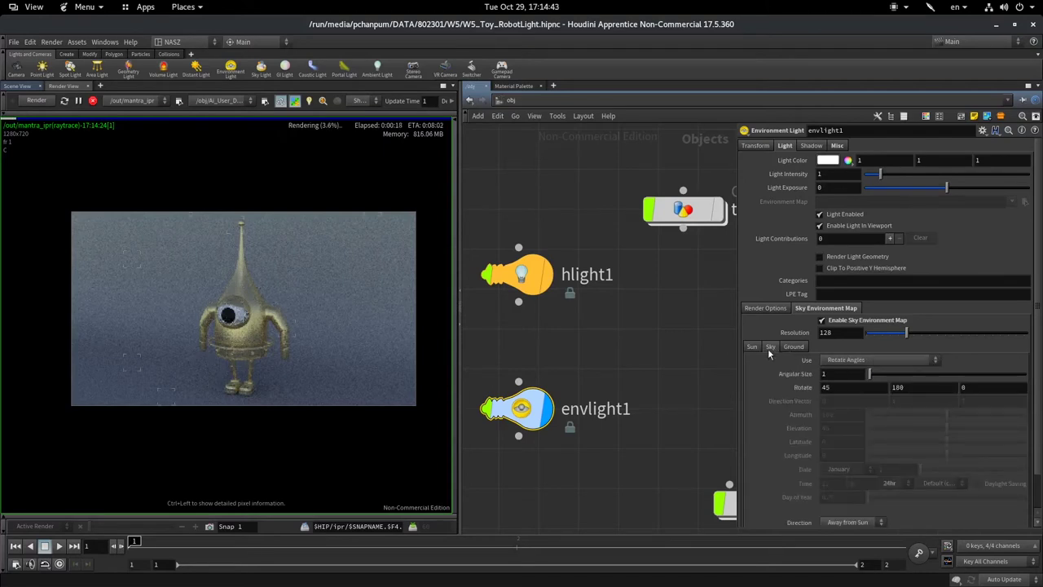
click(769, 349)
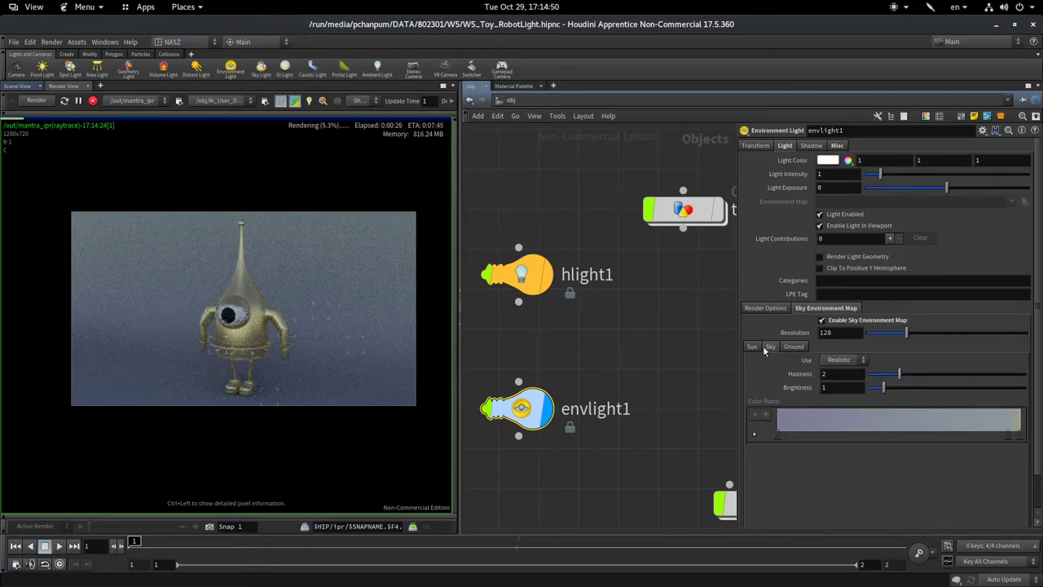
drag(899, 373, 958, 380)
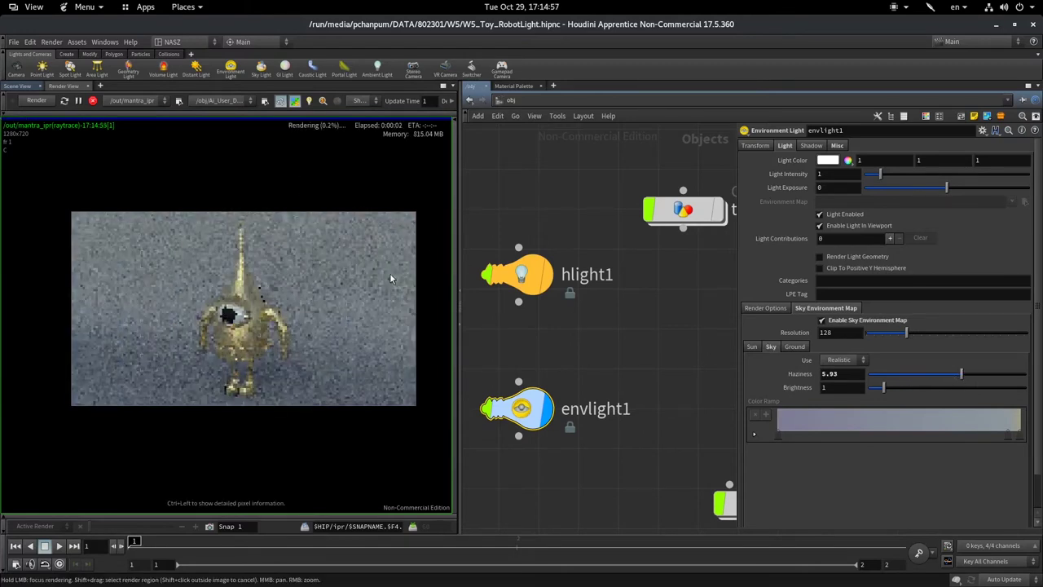
Review the Sun and Ground tabs, then turn off the sky environment map and disable envlight1
click(753, 349)
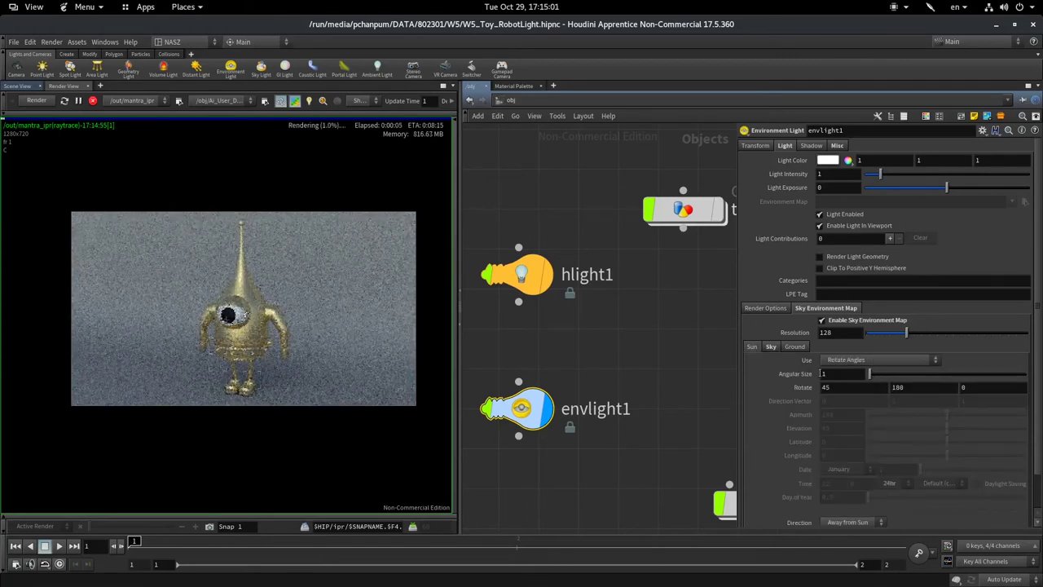
scroll(976, 406, down, 2)
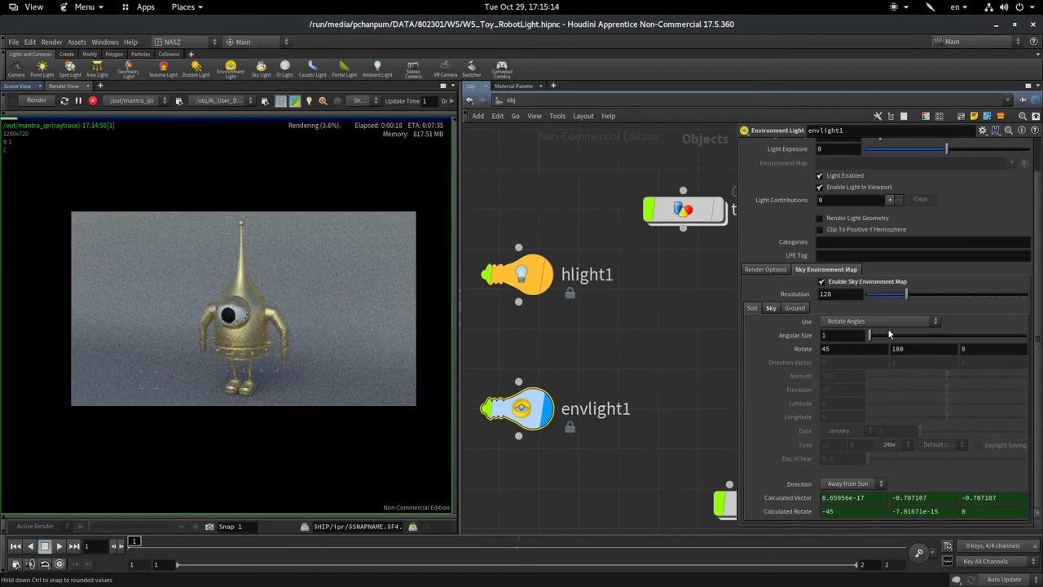
click(792, 307)
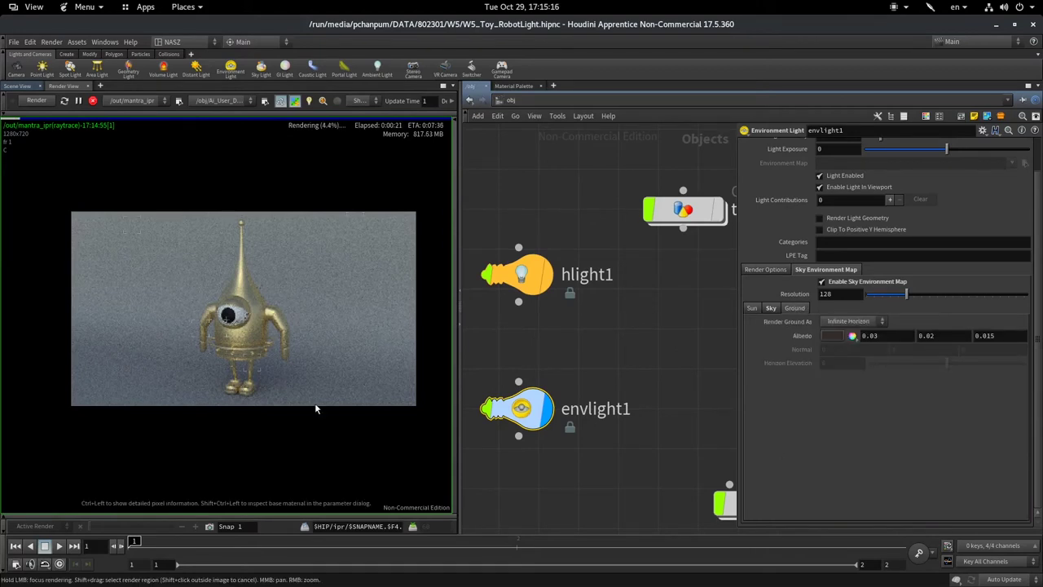
right_drag(316, 410, 283, 305)
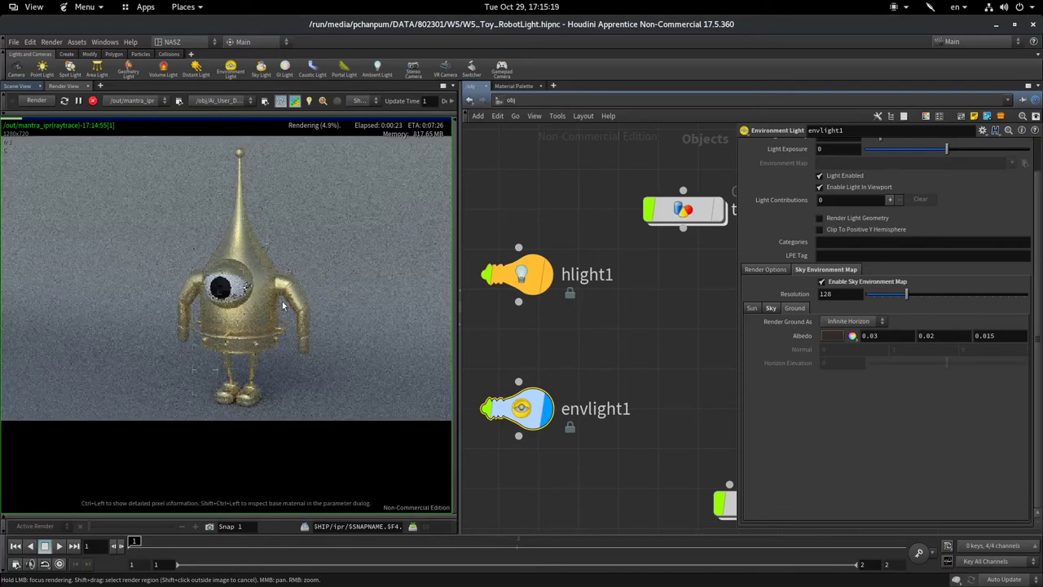
mouse_move(519, 408)
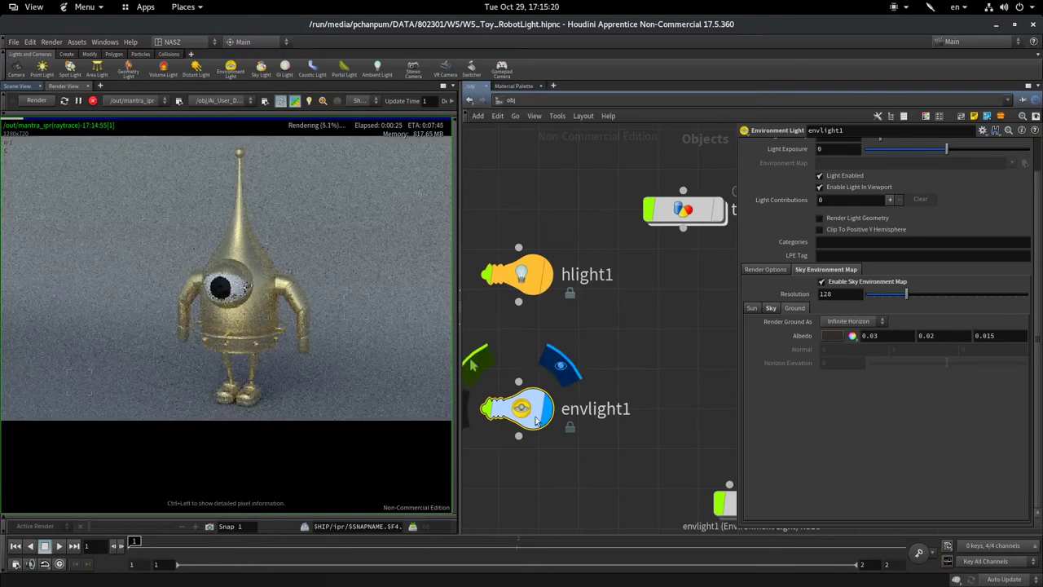
scroll(844, 326, up, 2)
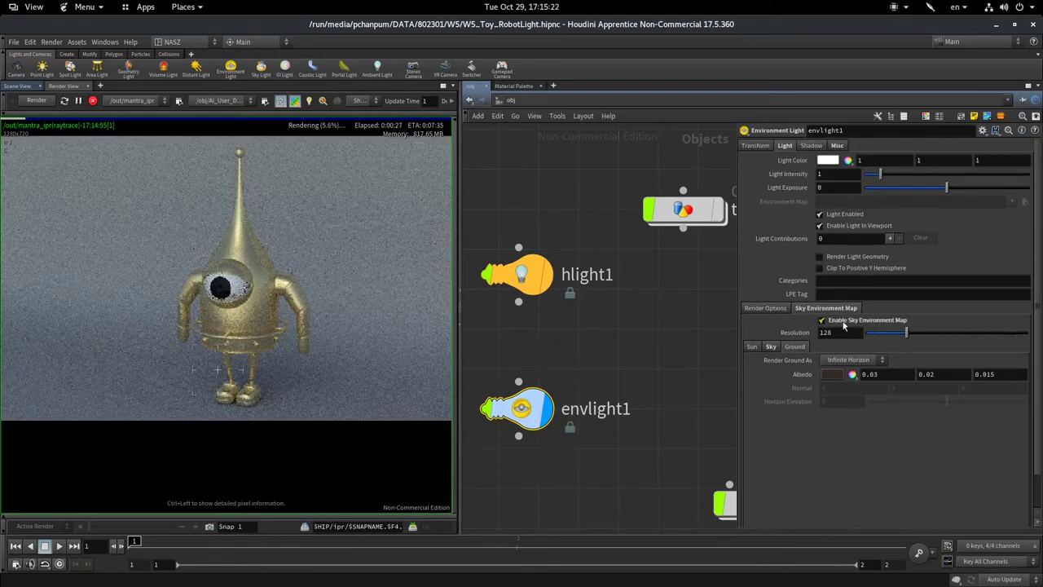
click(822, 320)
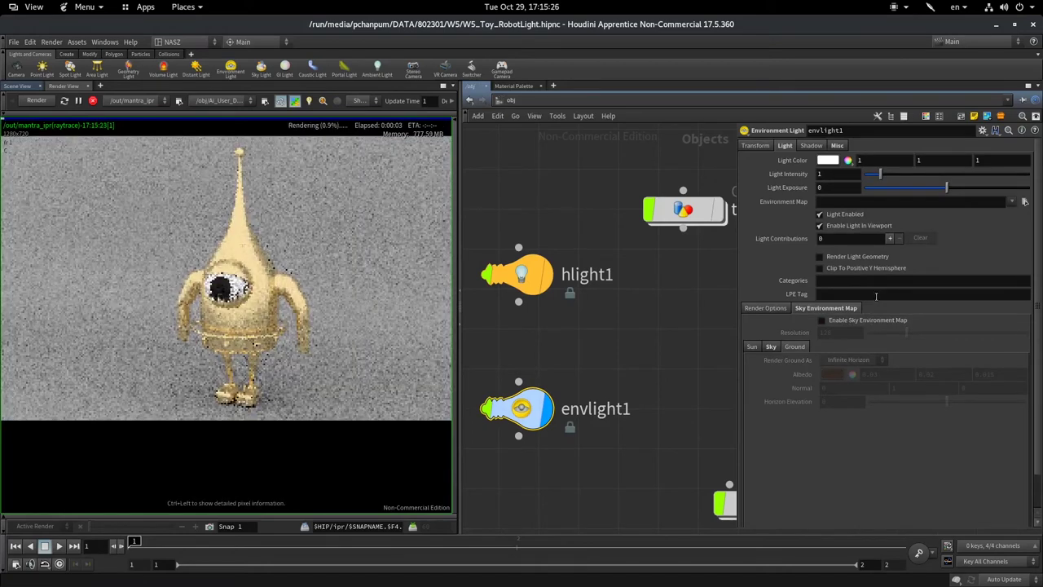
click(820, 214)
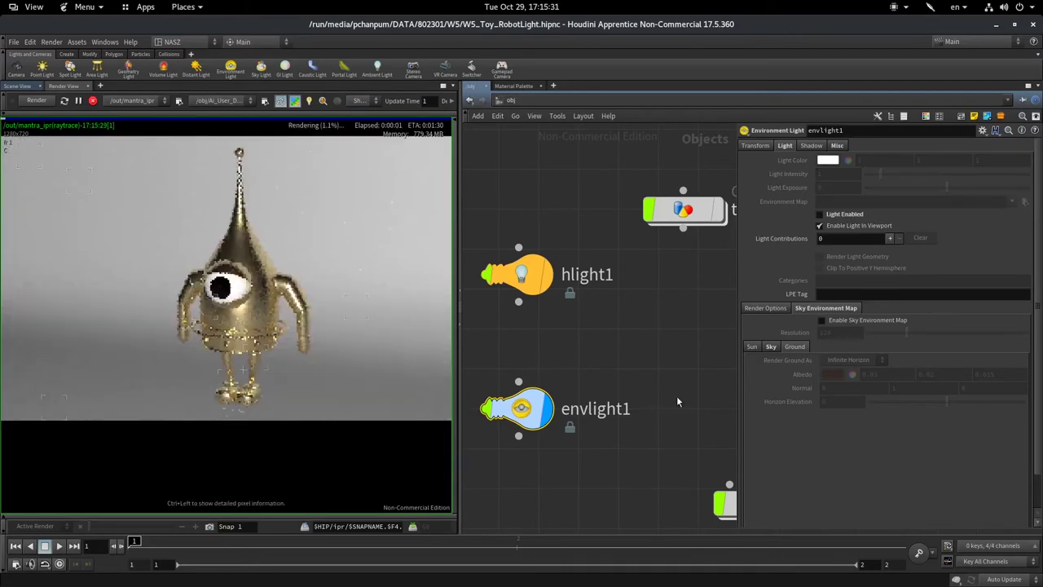
mouse_move(655, 364)
middle_down()
mouse_move(578, 259)
mouse_move(644, 232)
middle_up()
Add a Sky Light rig to the object network via the 'sky' search
key(Tab)
text(s)
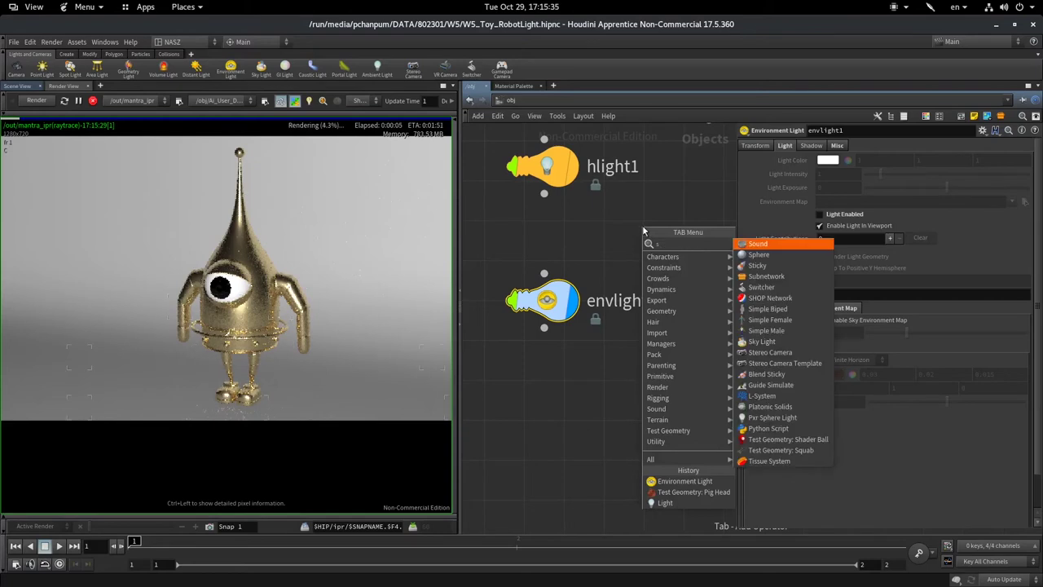
text(ky)
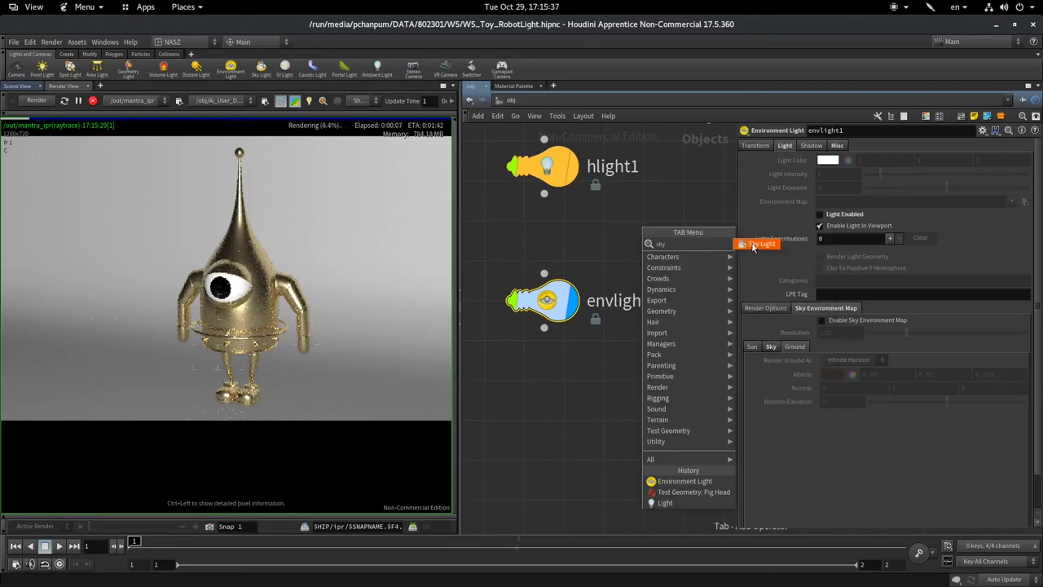
click(754, 245)
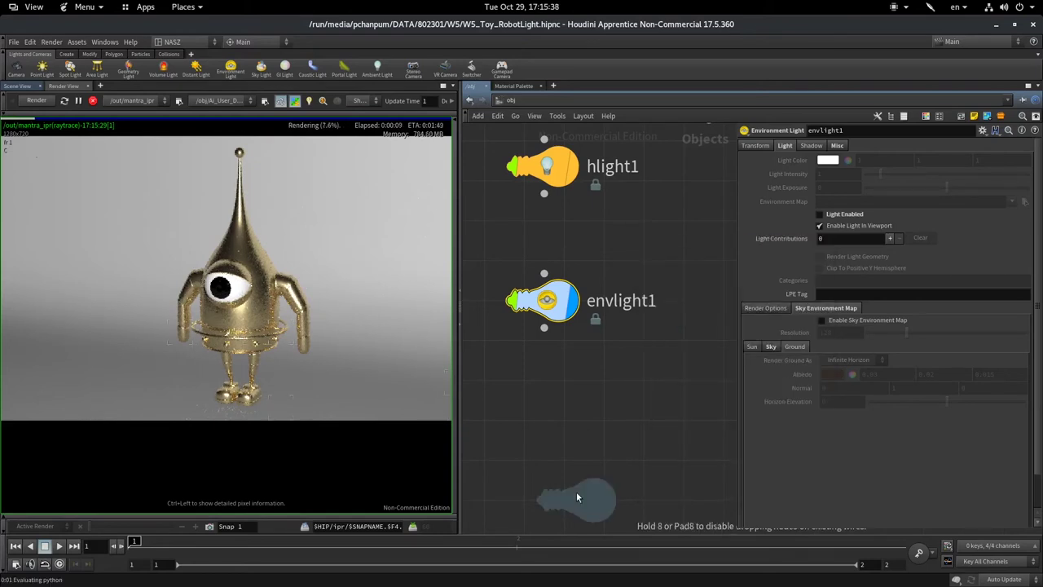
click(576, 492)
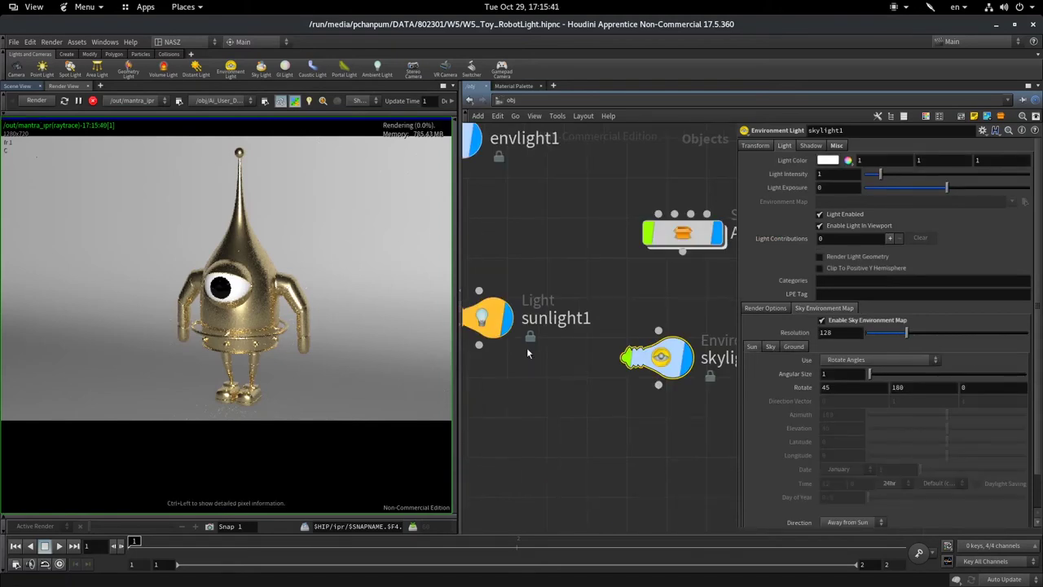
Line up skylight1 beneath sunlight1 and show sunlight1's parameters
drag(673, 362, 503, 444)
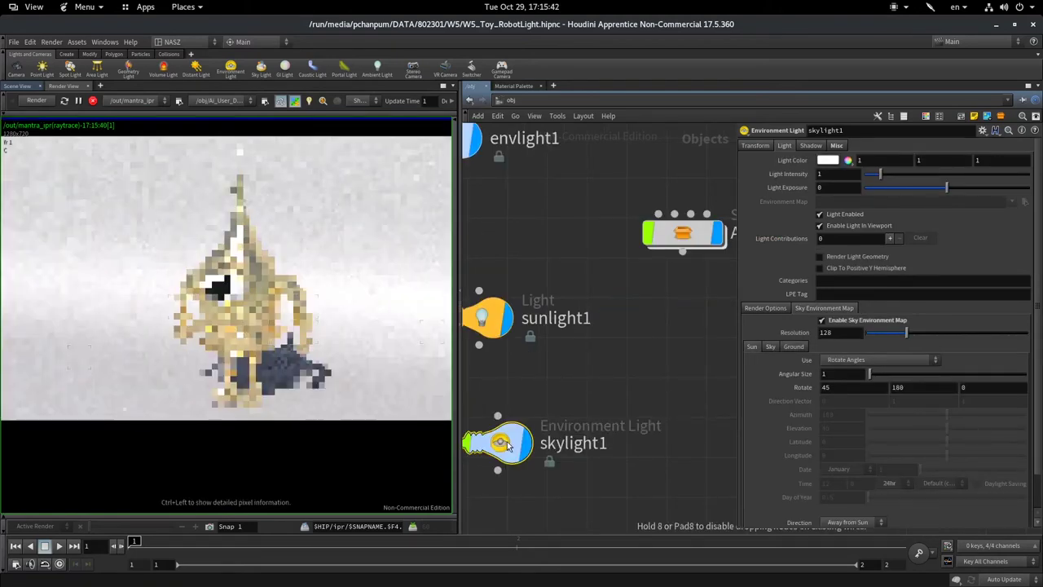
middle_drag(519, 440, 633, 453)
drag(633, 450, 618, 450)
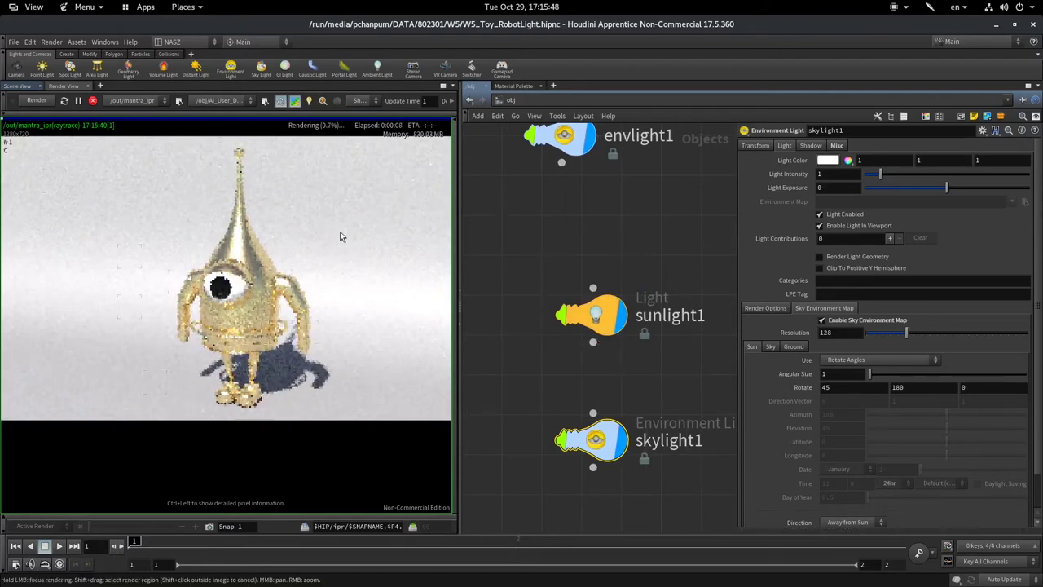
scroll(340, 300, down, 2)
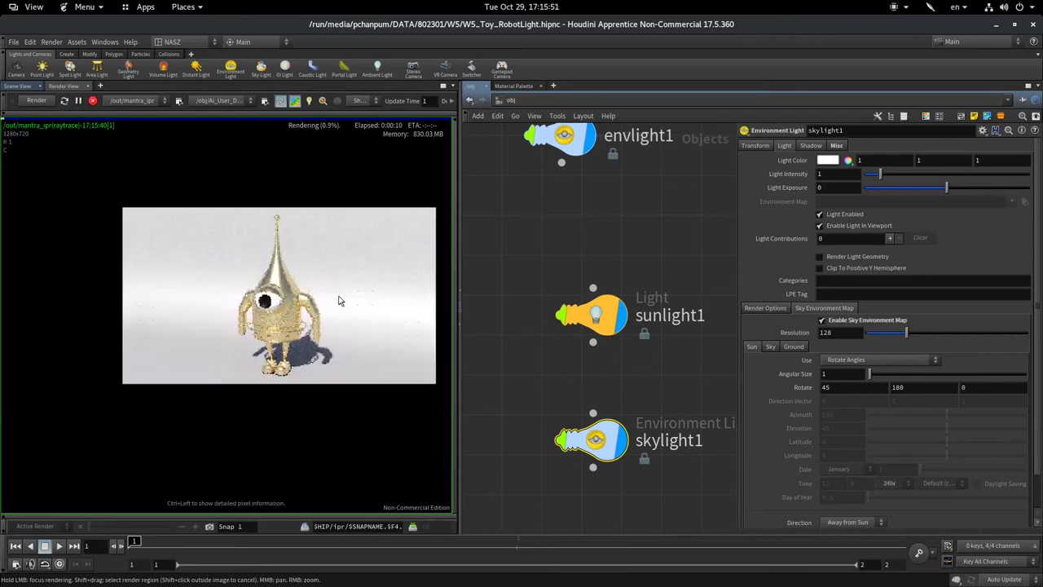
click(628, 307)
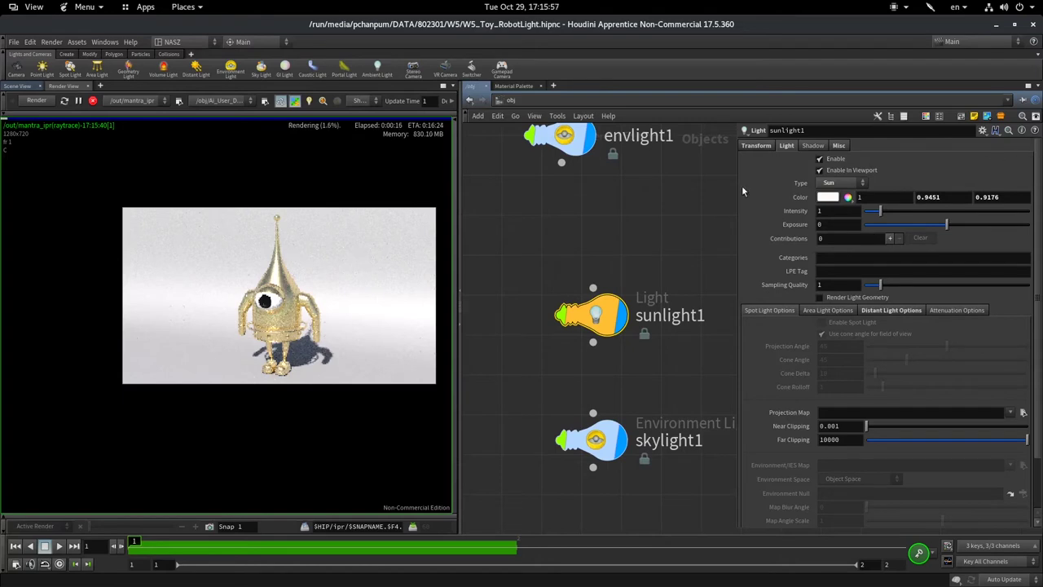
mouse_move(593, 314)
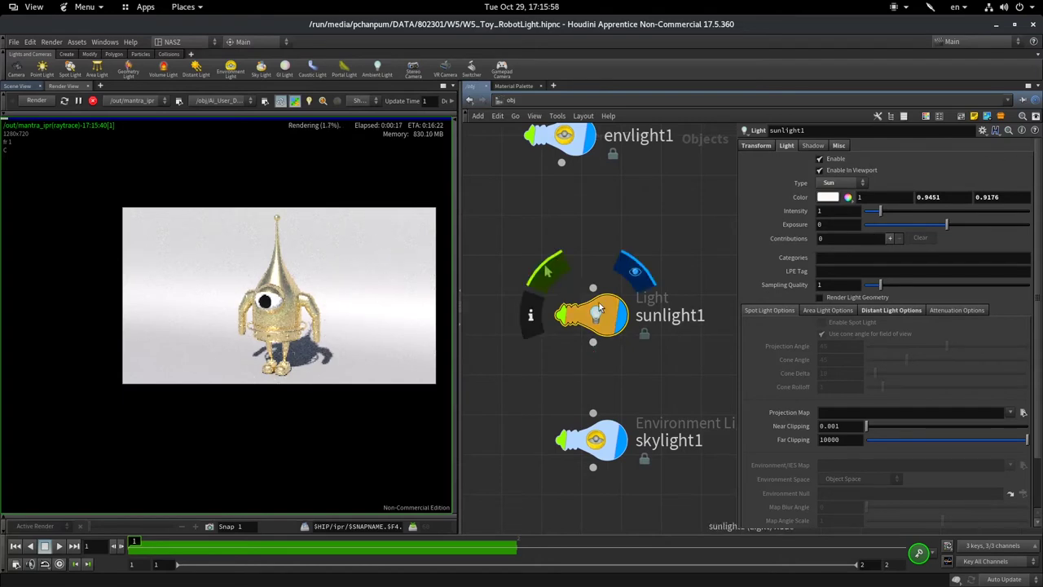
Move the sunlight1 and skylight1 nodes down, then box-select and delete both
drag(484, 252, 668, 465)
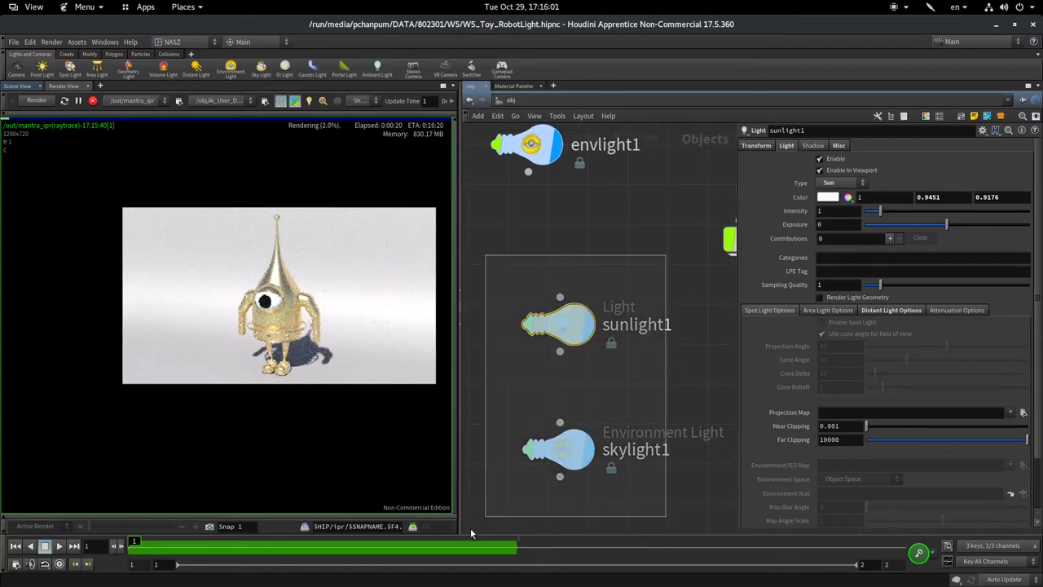
drag(582, 338, 582, 397)
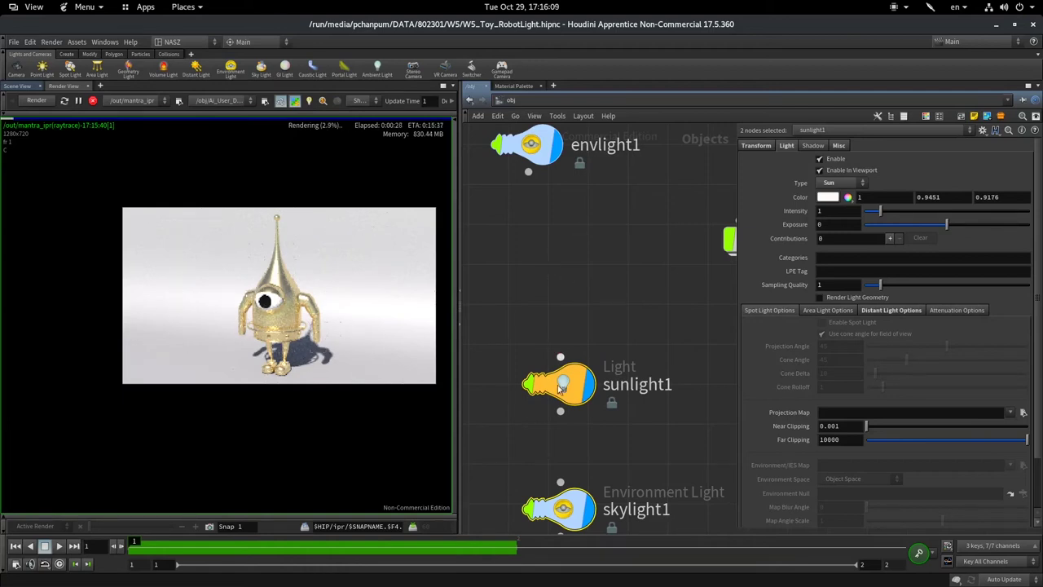
click(641, 405)
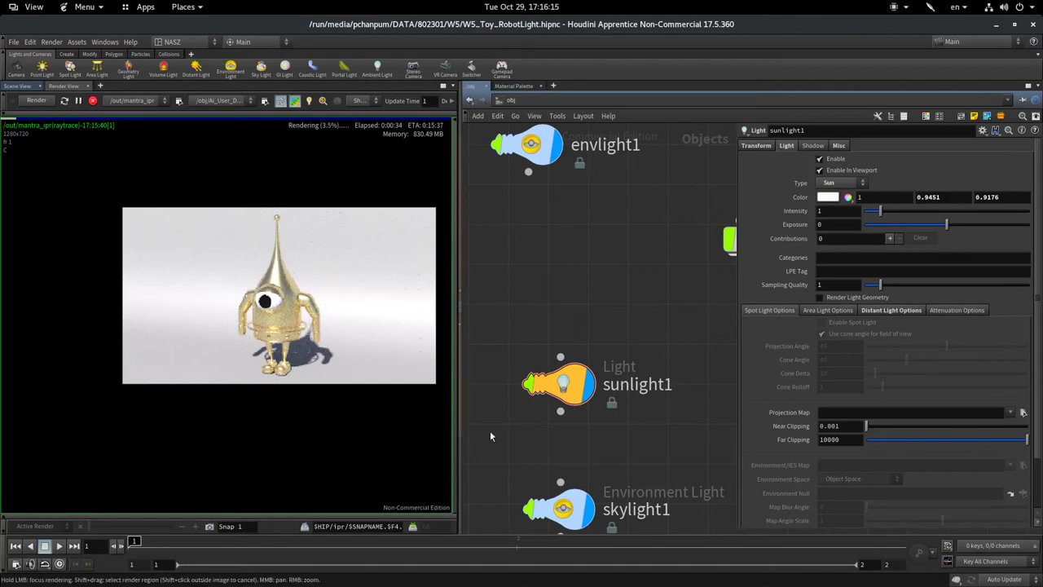
drag(670, 310, 473, 485)
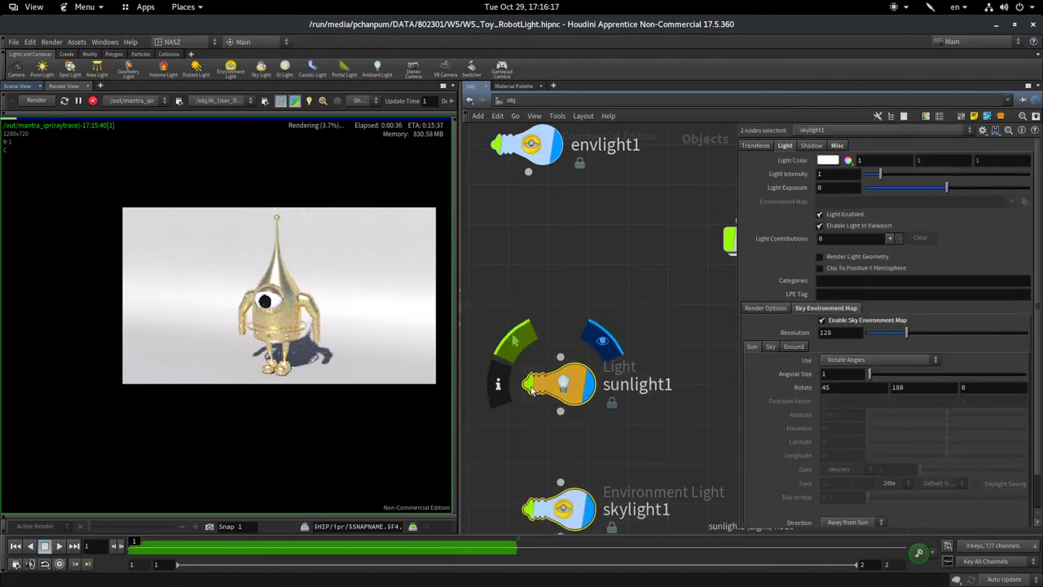
key(Delete)
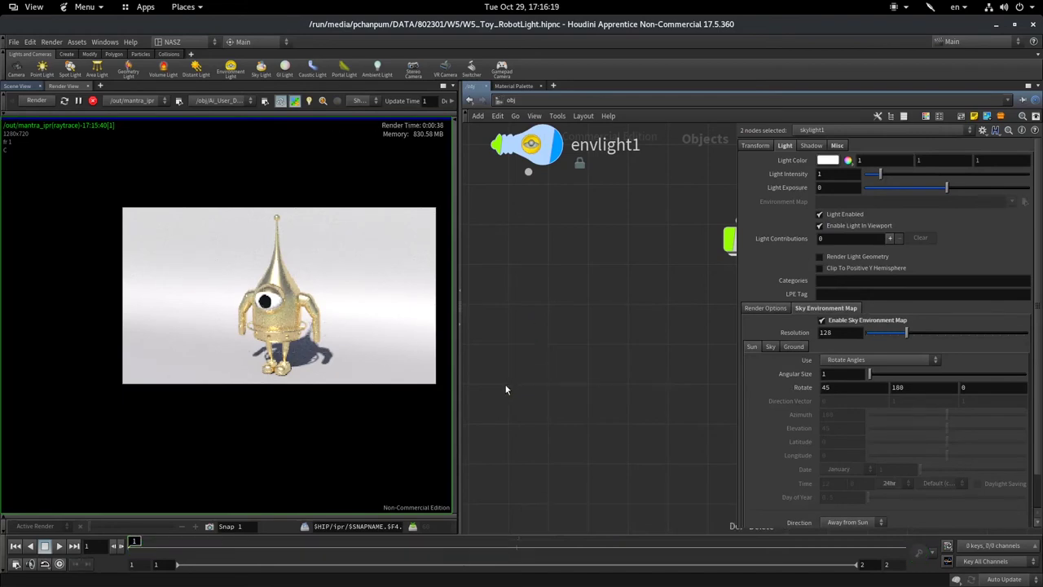
middle_drag(596, 282, 546, 413)
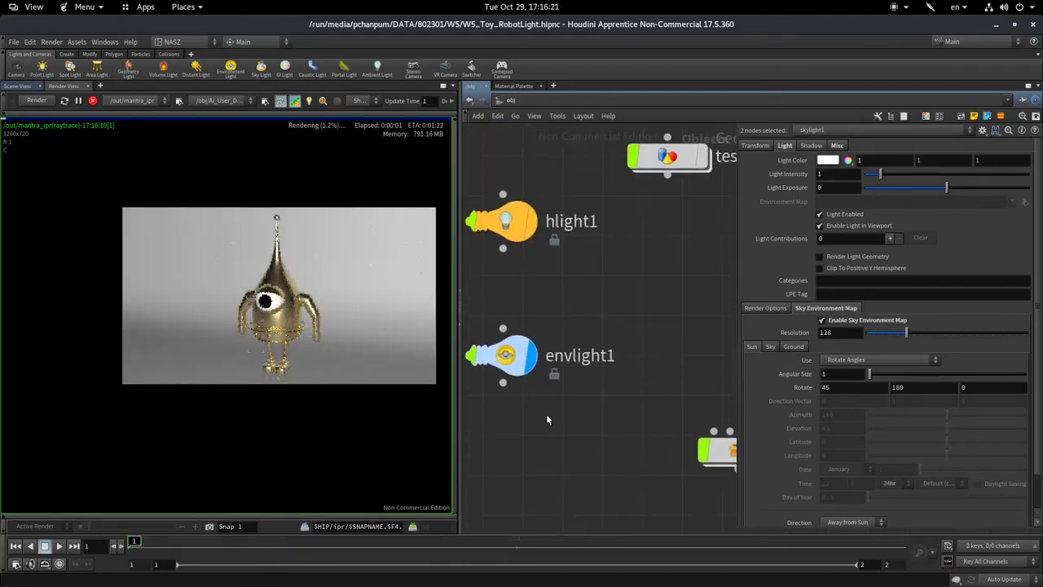
Set envlight1's Light Color to orange (1, 0.426, 0.092) in the Color Editor
click(521, 369)
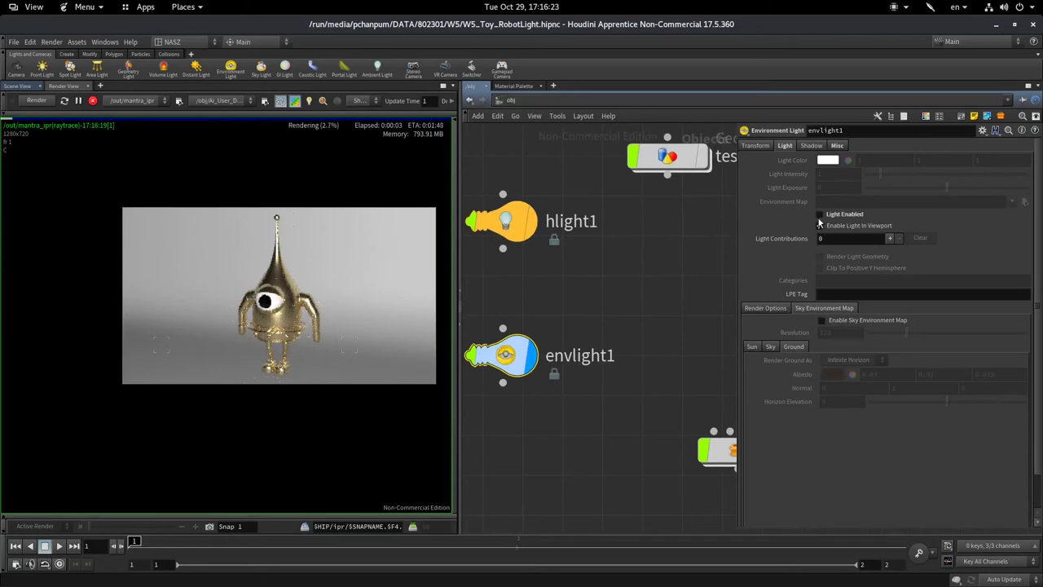
click(500, 230)
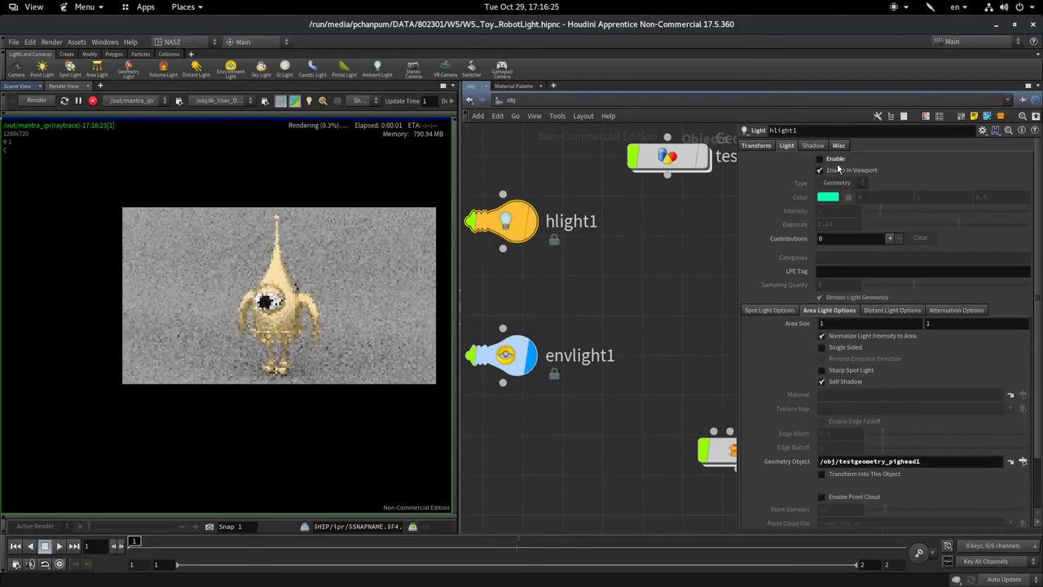
click(502, 355)
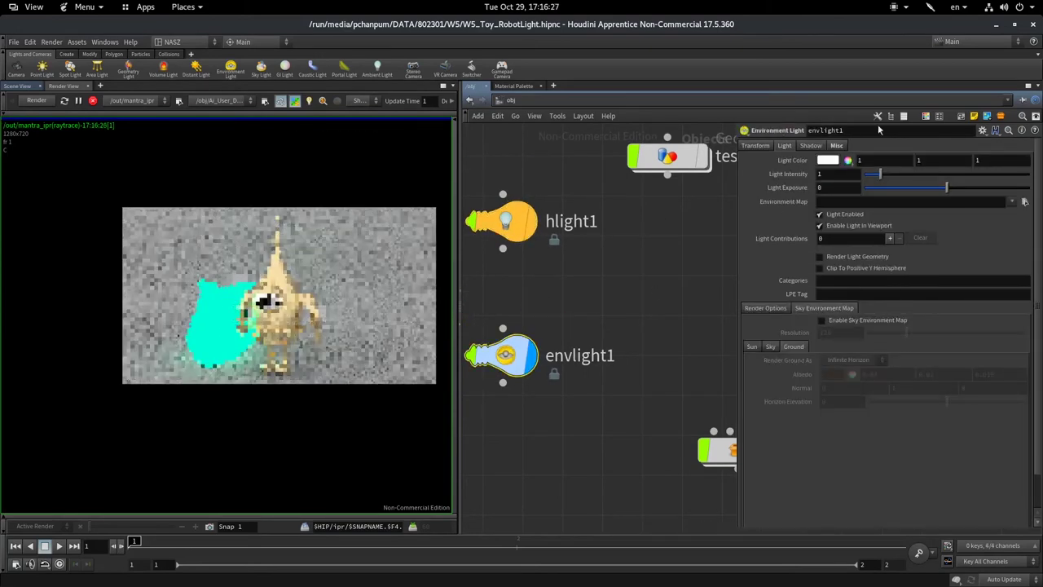
click(827, 159)
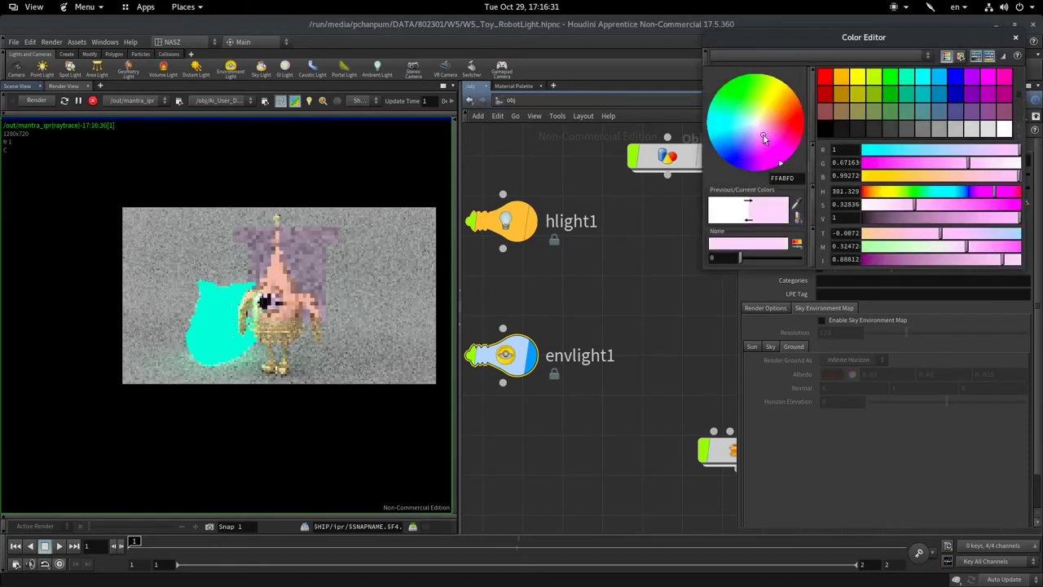
mouse_move(767, 142)
mouse_down()
mouse_move(778, 167)
mouse_move(793, 106)
mouse_up()
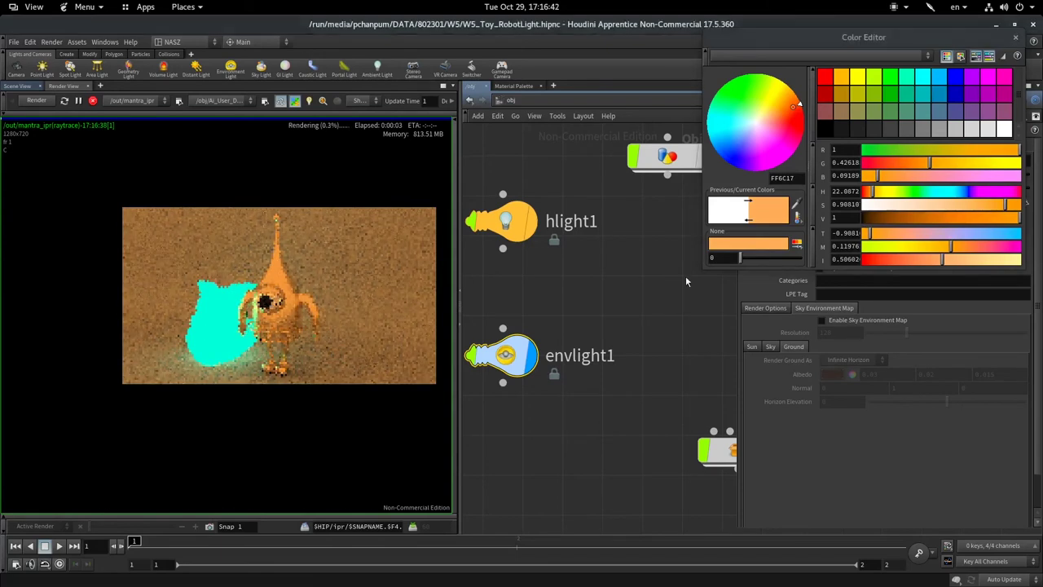
click(1016, 37)
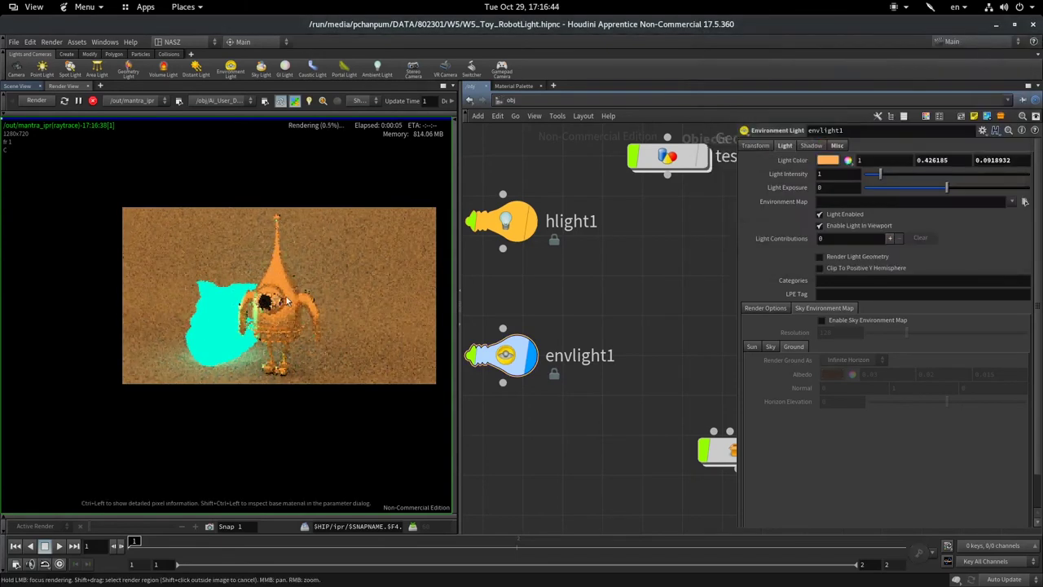
scroll(285, 322, up, 3)
scroll(265, 358, down, 3)
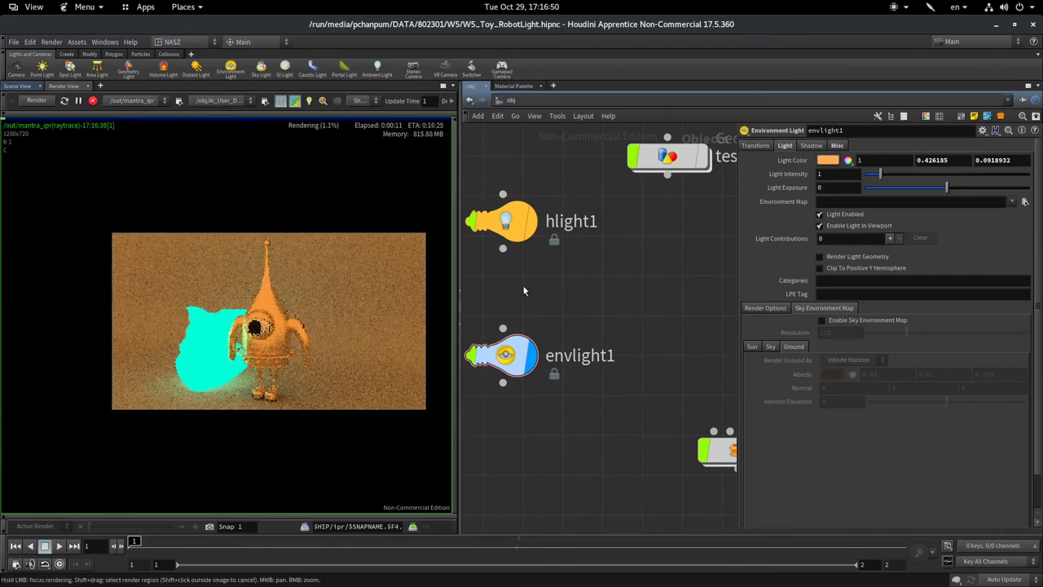
Open the TAB Menu of nodes in the network editor
key(Tab)
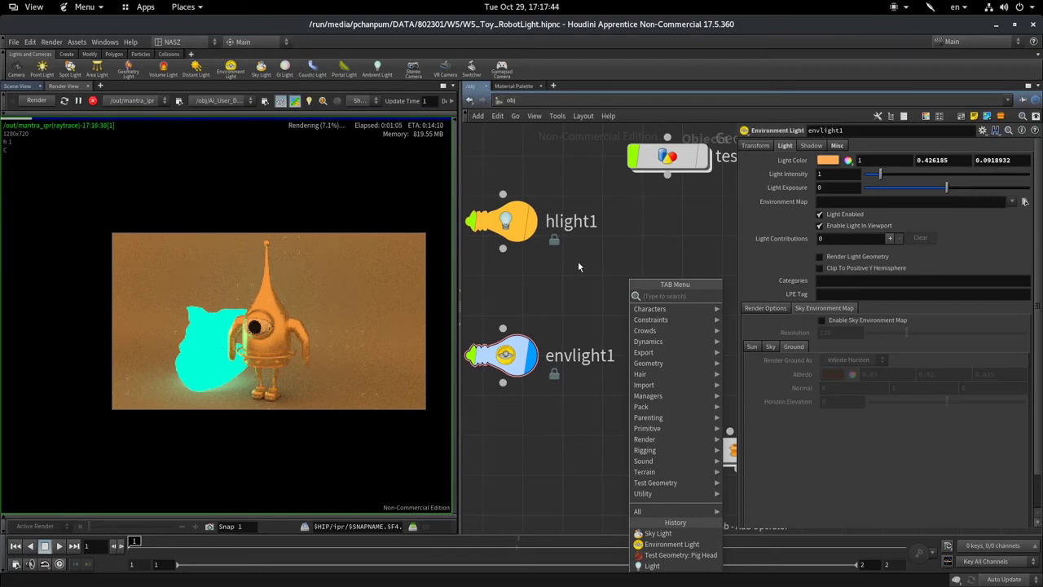
Add a Light Template node, light1, from the 'ligh' search results
text(li)
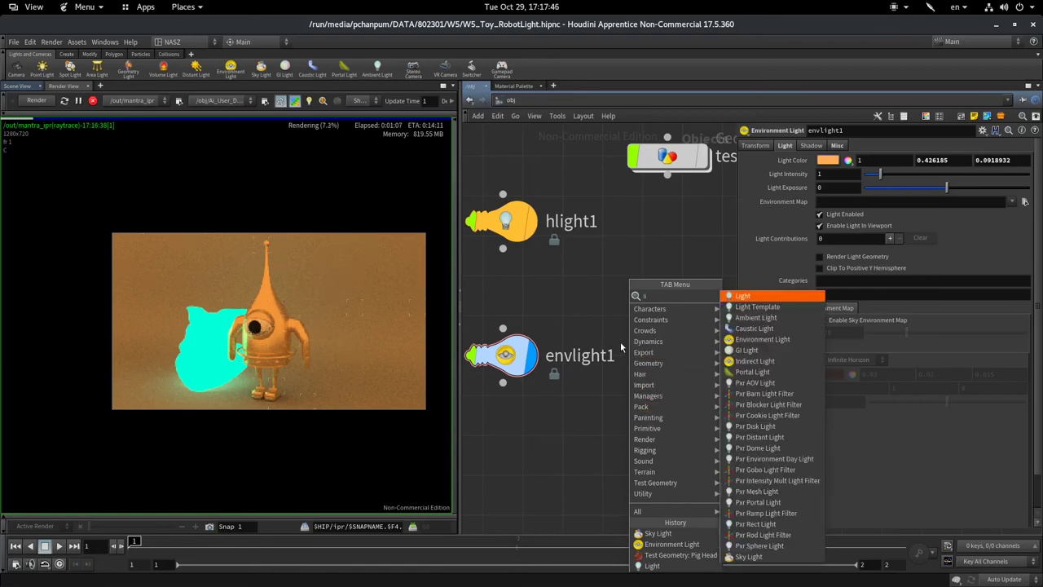
text(gh)
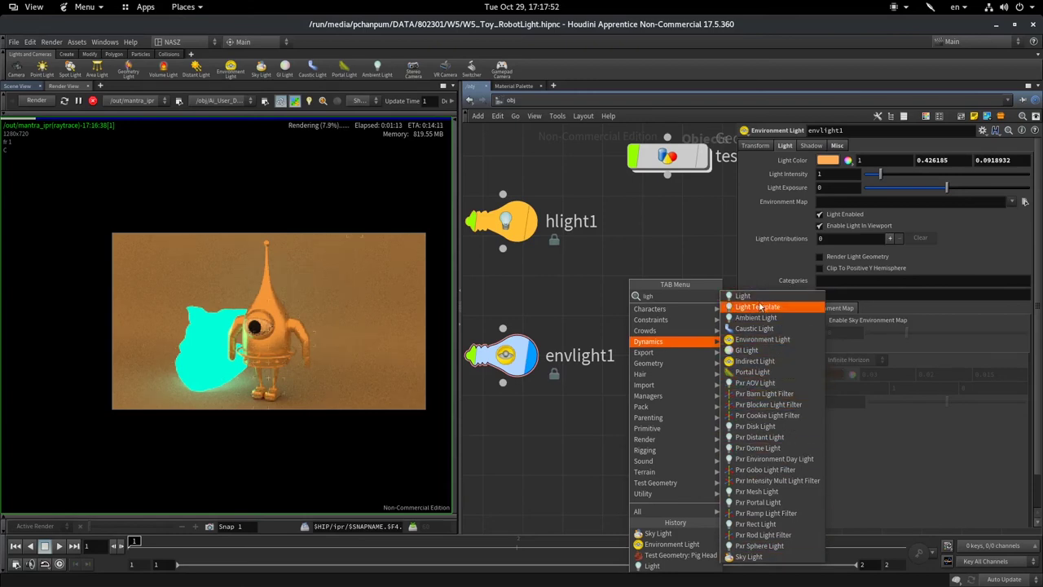
key(Down)
key(Down)
key(Down)
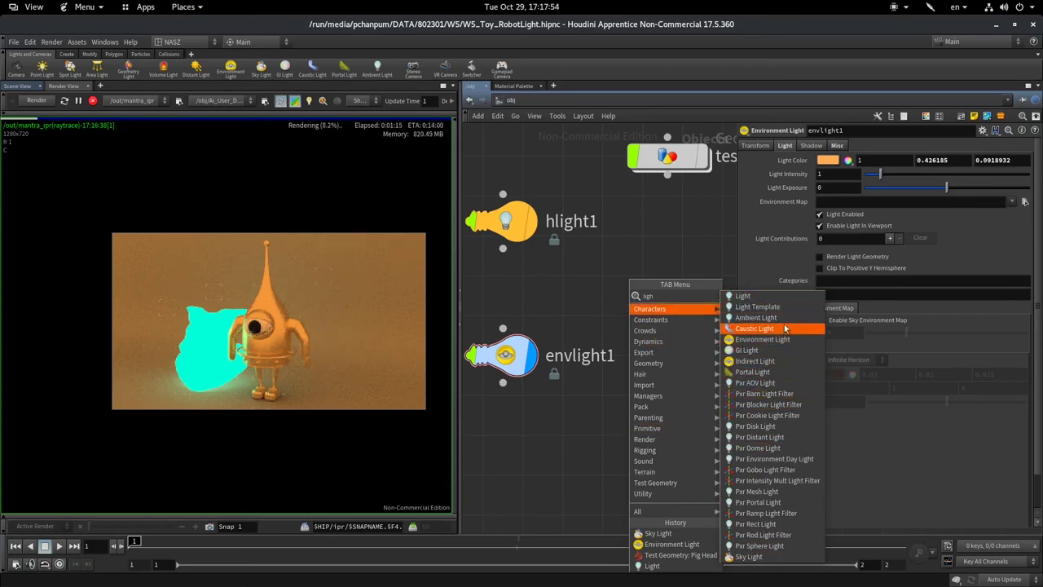
key(Up)
key(Up)
key(Up)
key(Down)
key(Return)
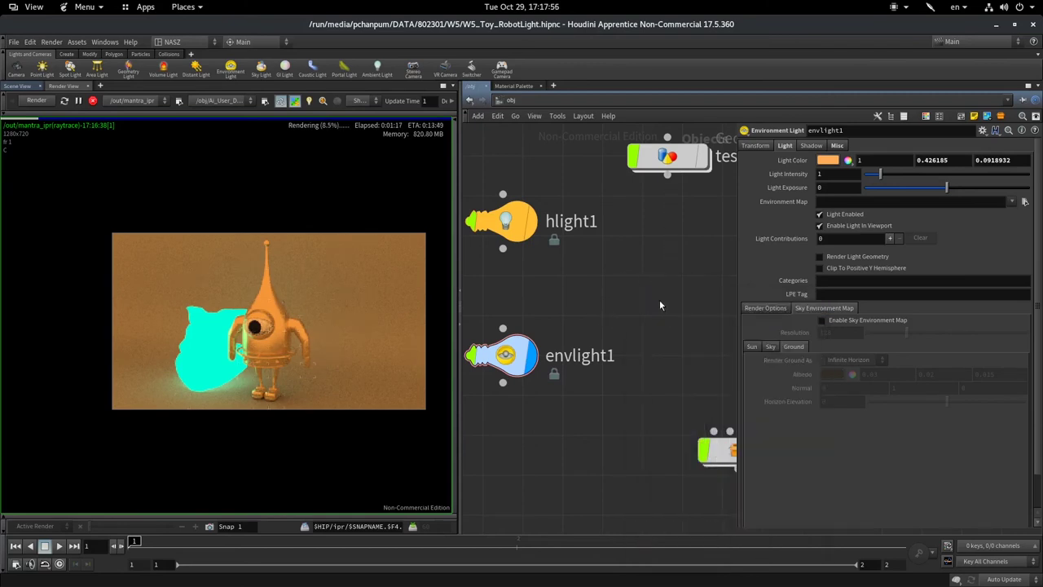
click(660, 300)
Review light1's Render > Shadow settings
click(784, 148)
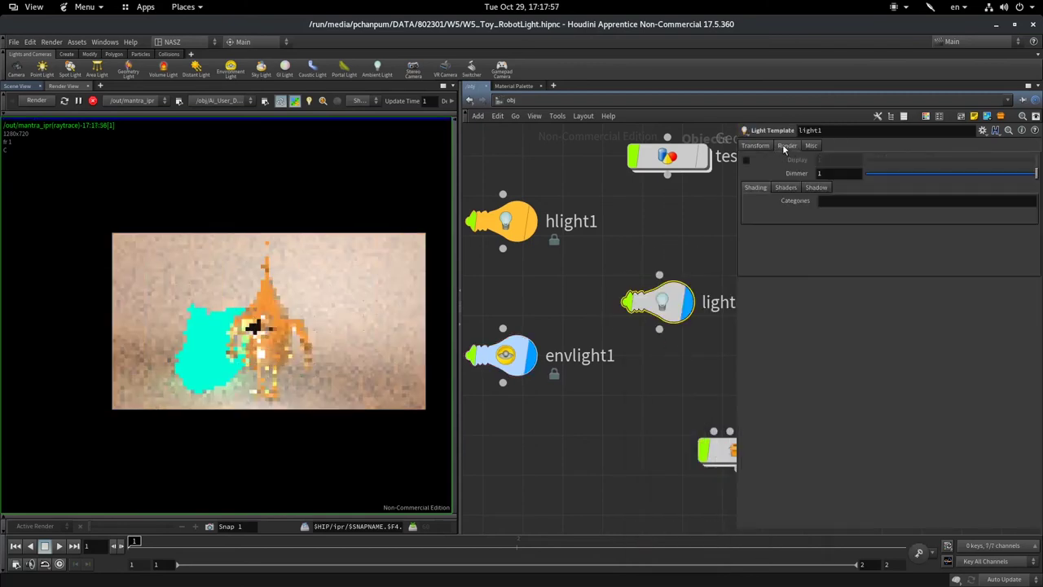
click(785, 188)
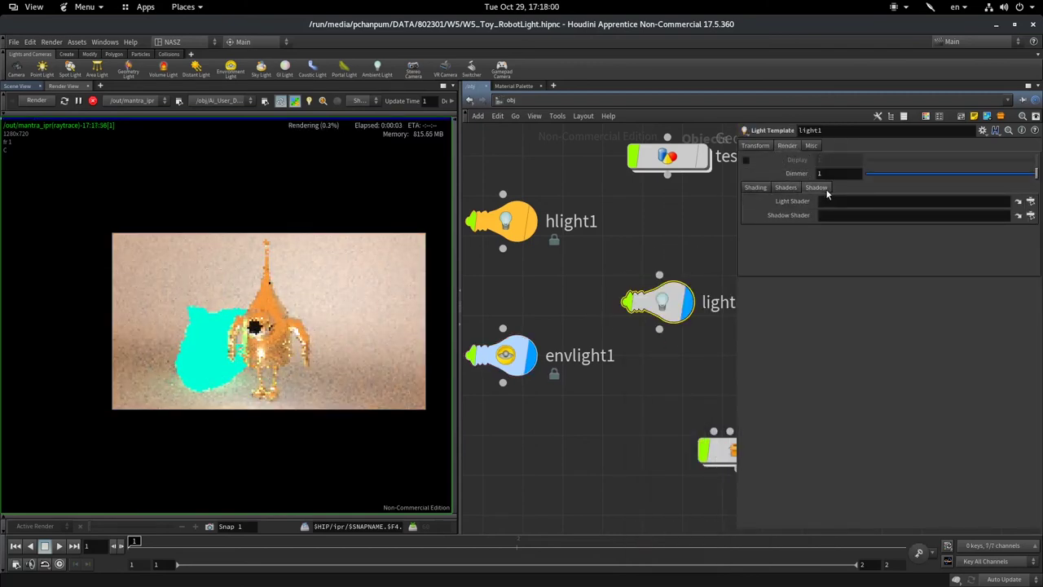
click(816, 187)
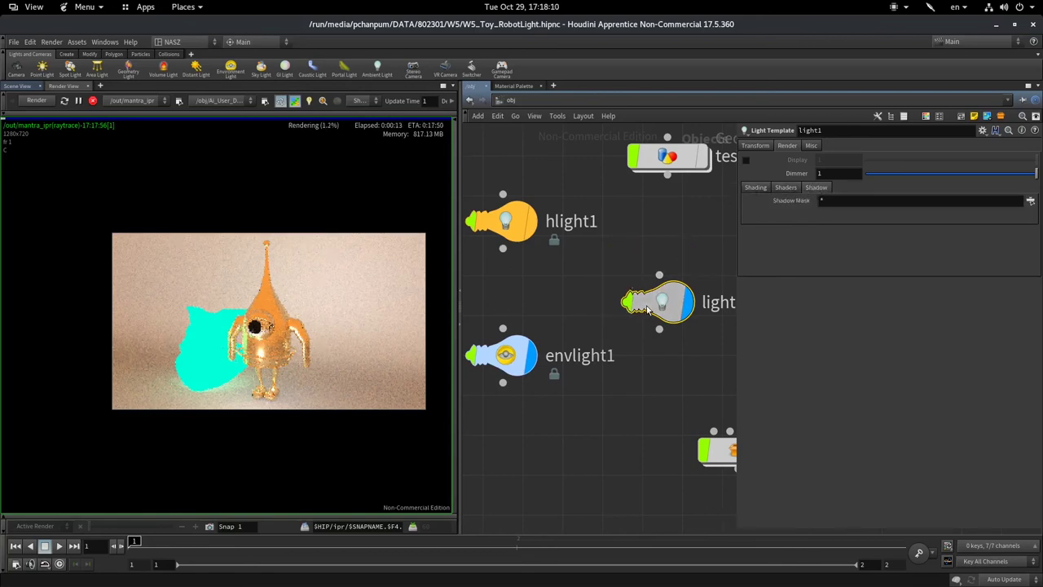
Delete light1, then check the hlight1 and envlight1 light parameters
key(Delete)
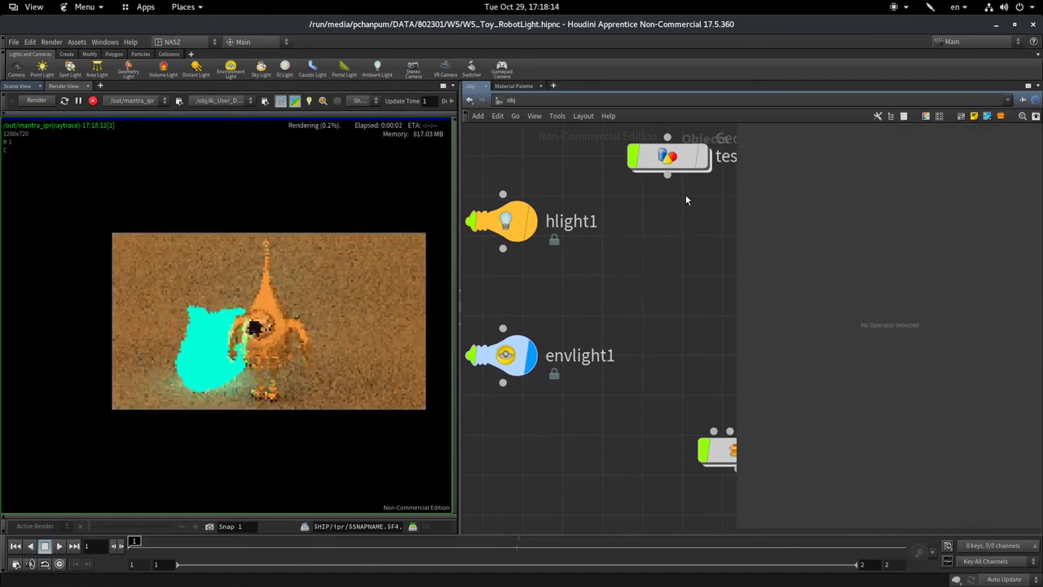
scroll(611, 318, down, 2)
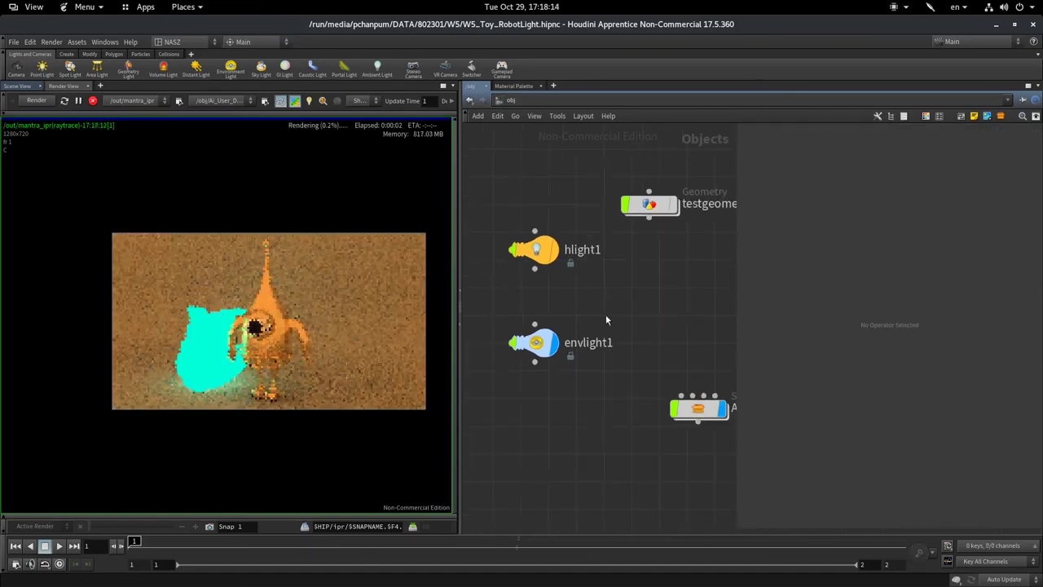
drag(552, 254, 553, 264)
click(554, 269)
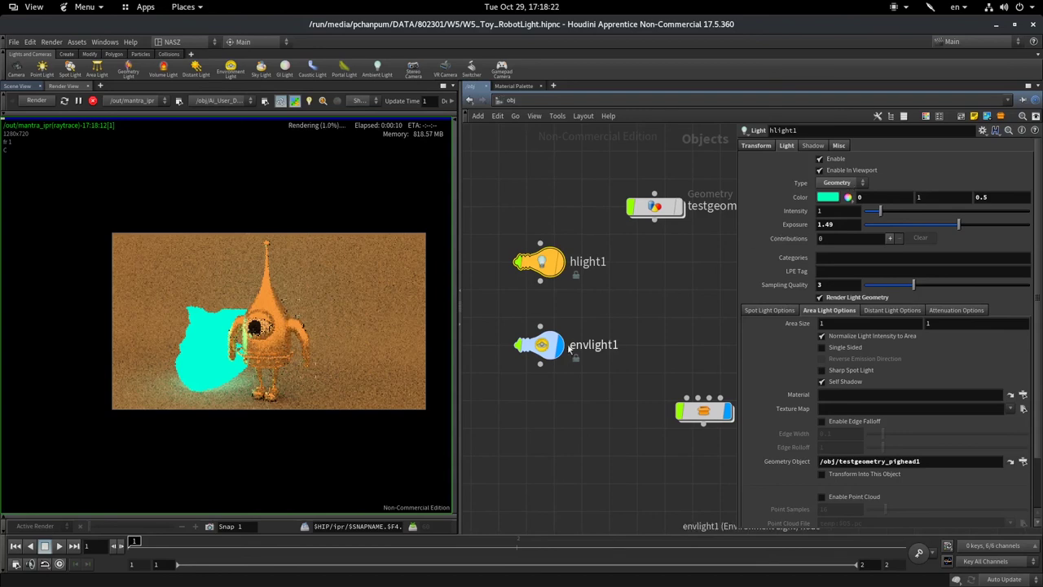
mouse_move(541, 344)
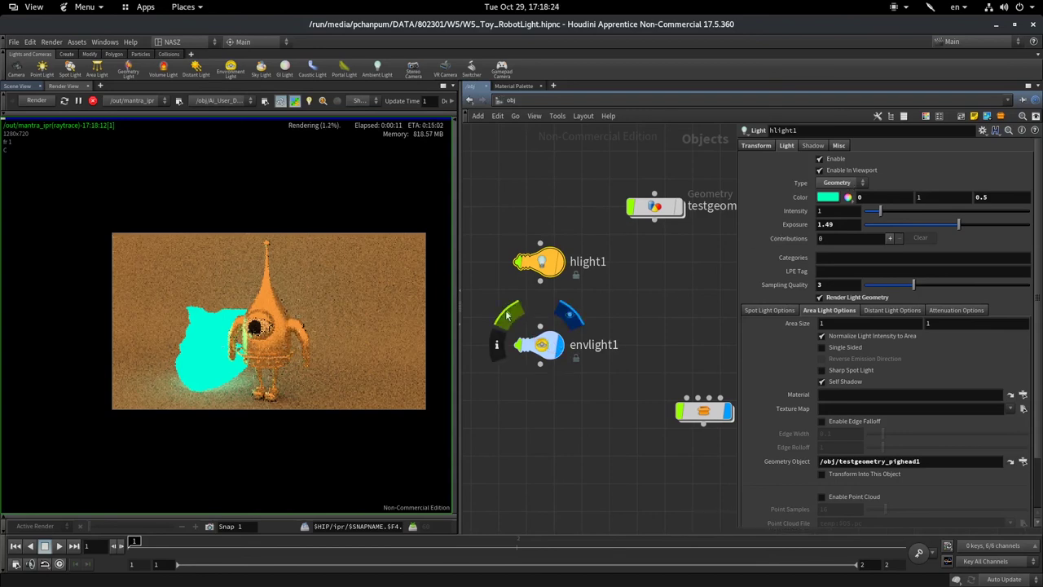
click(545, 346)
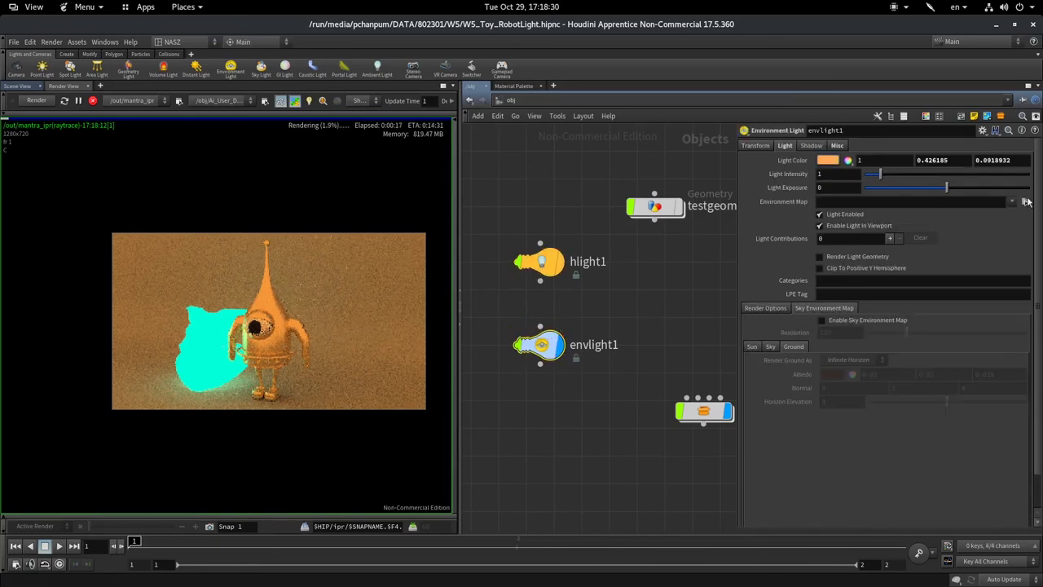
click(551, 263)
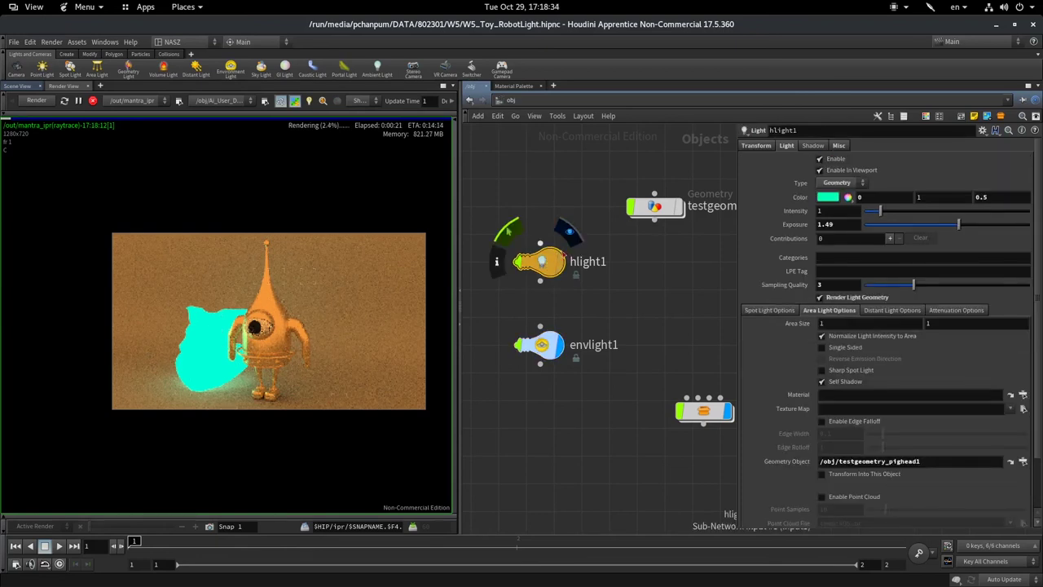